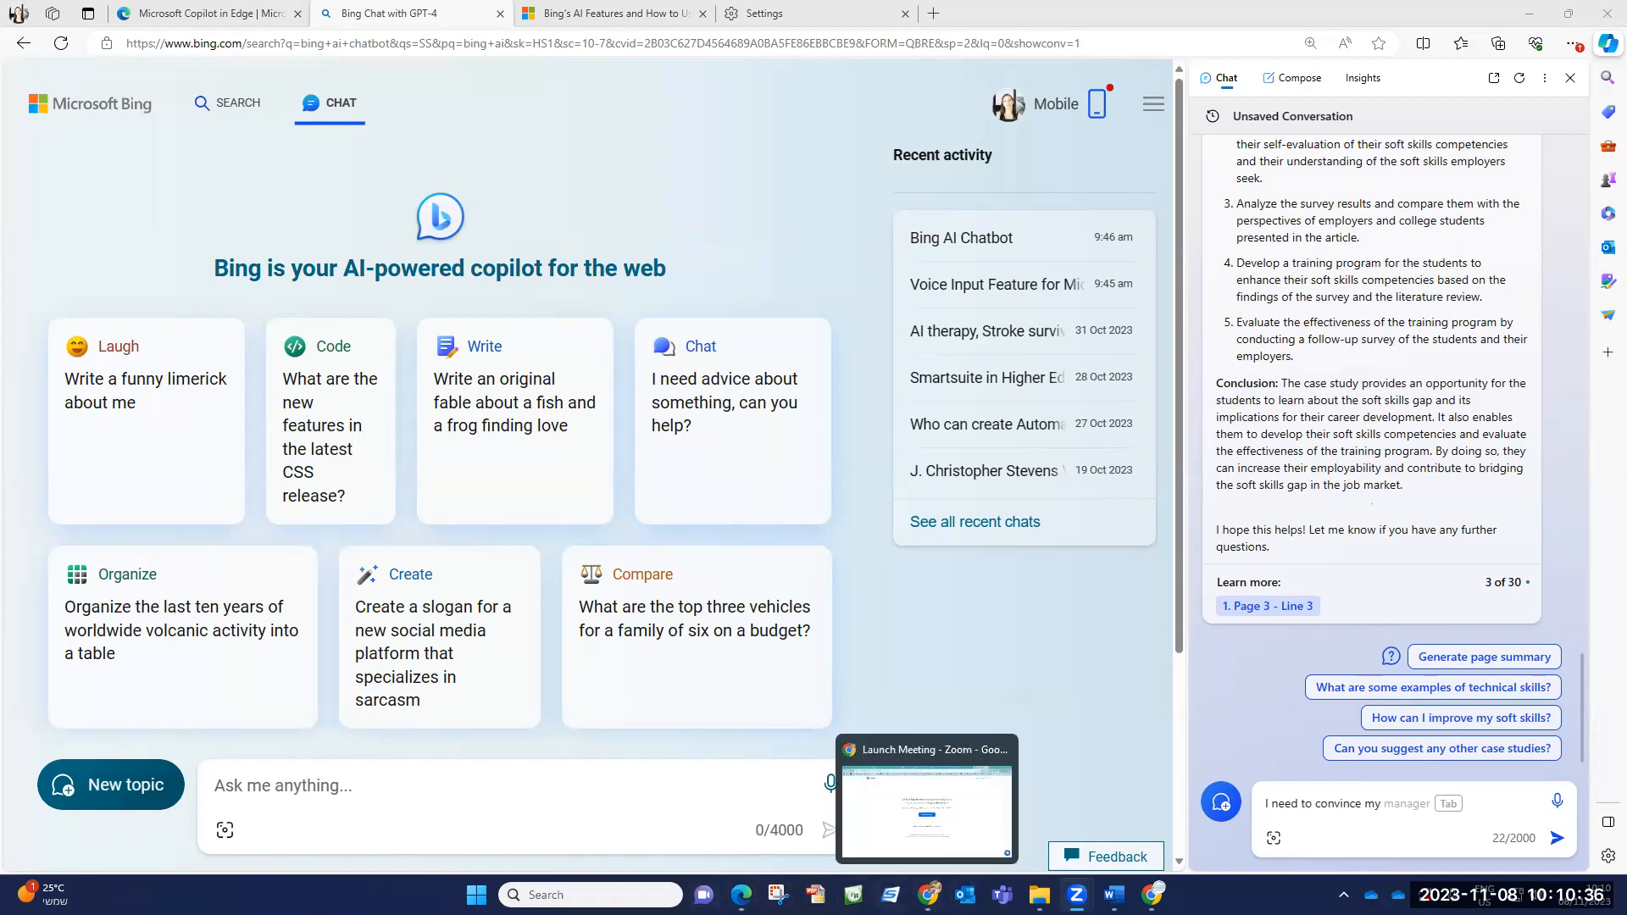
Open a new Microsoft Edge window
mouse_move(741, 895)
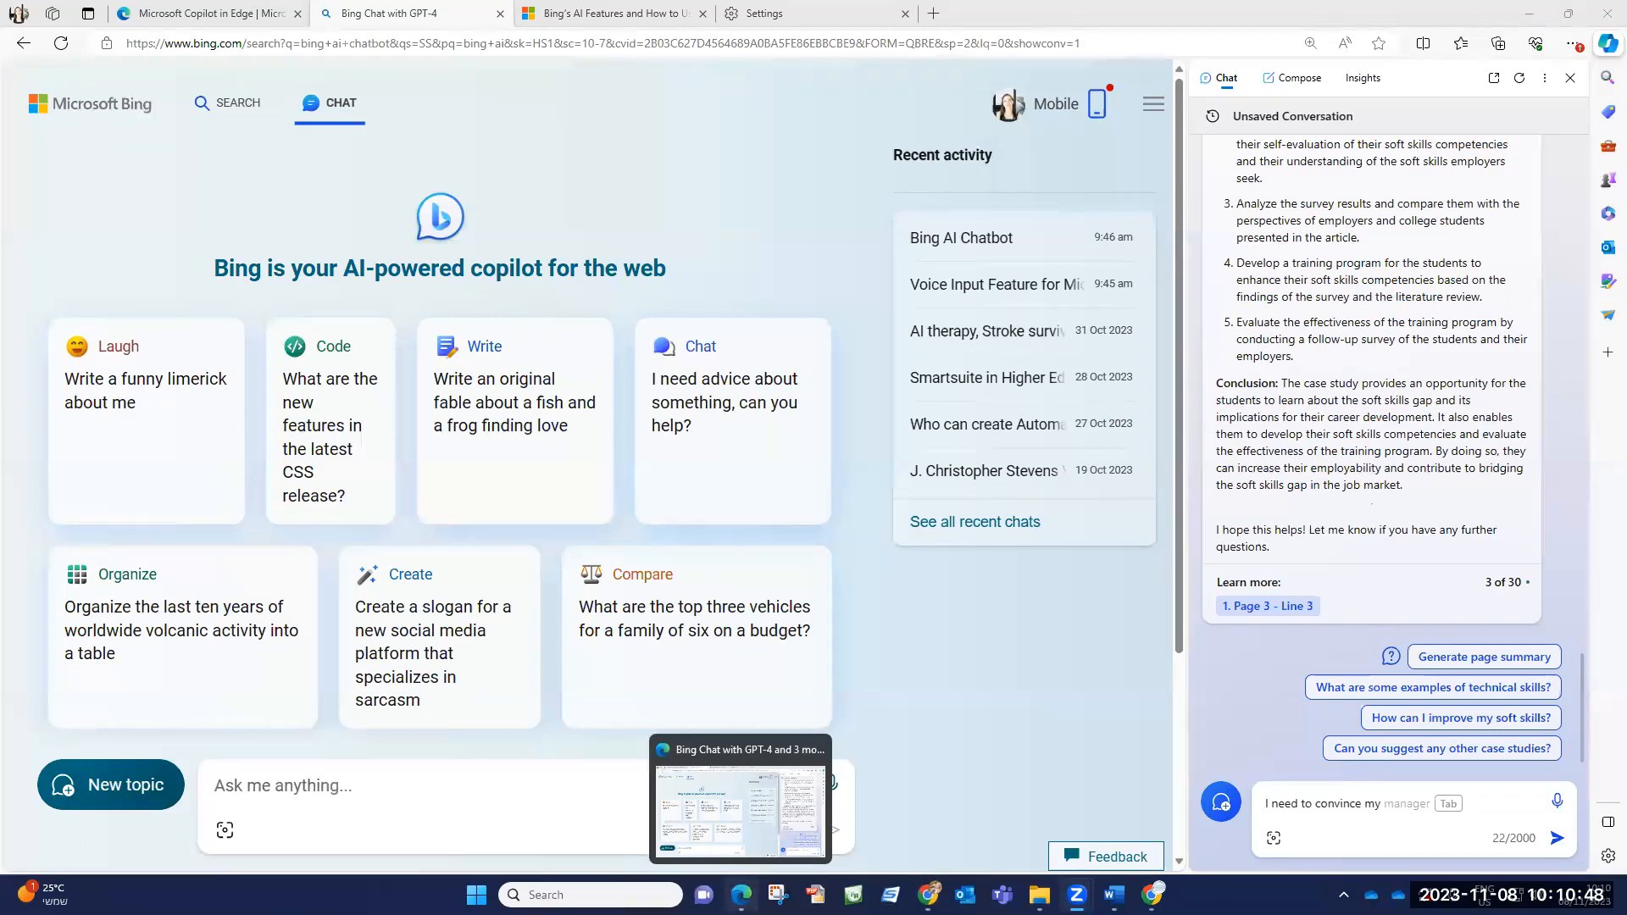
mouse_move(929, 894)
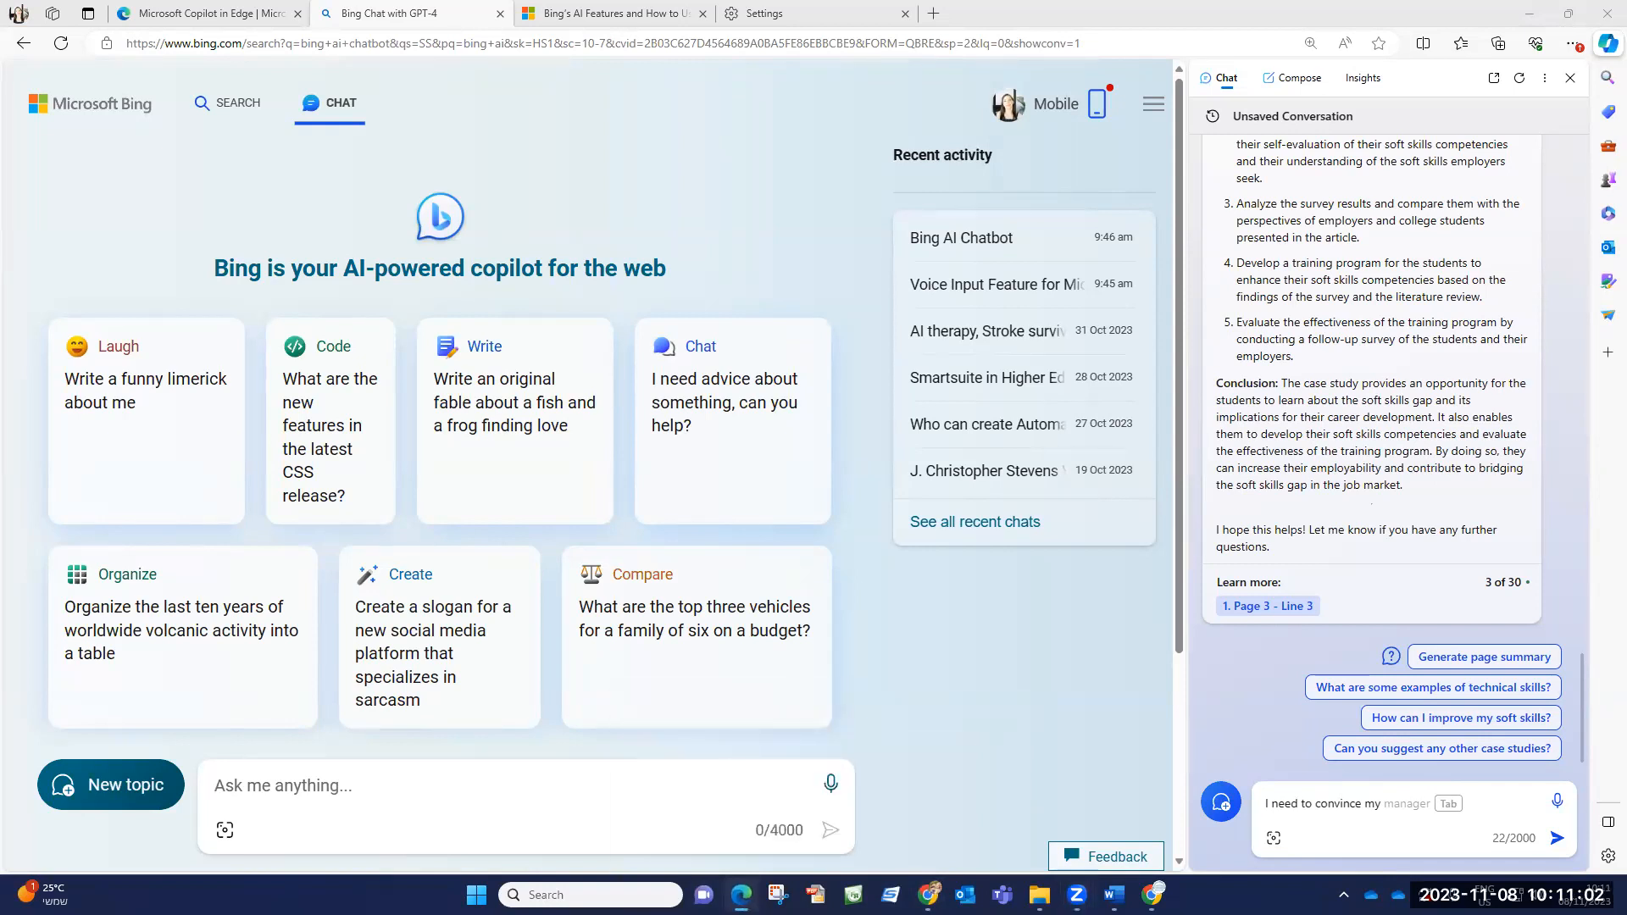
right_click(741, 895)
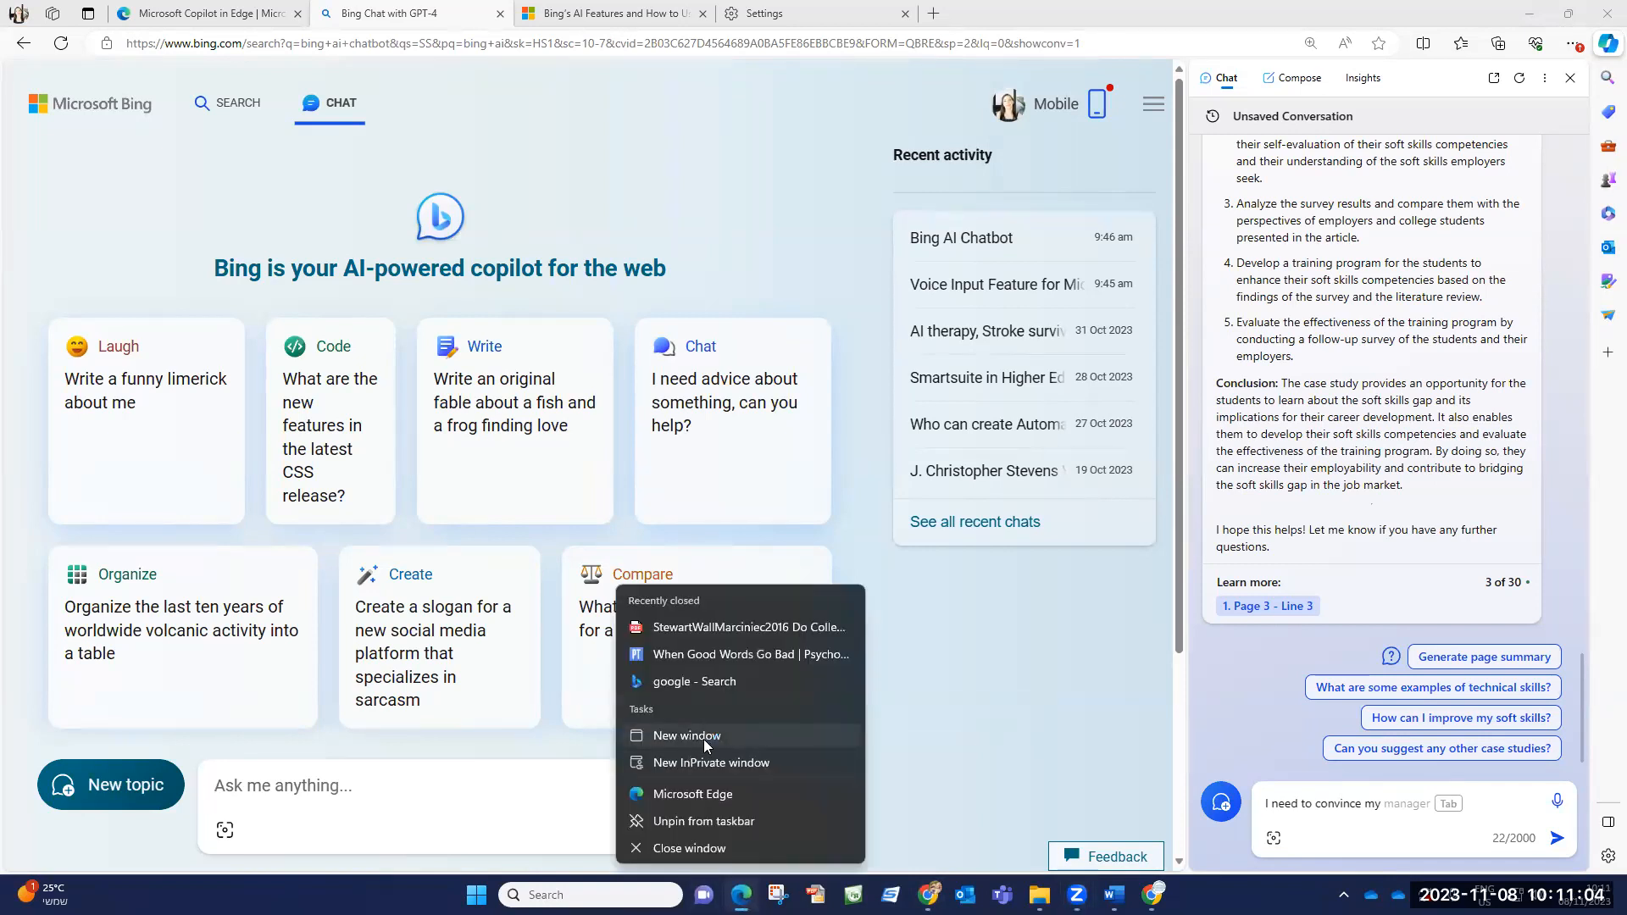
left_click(702, 738)
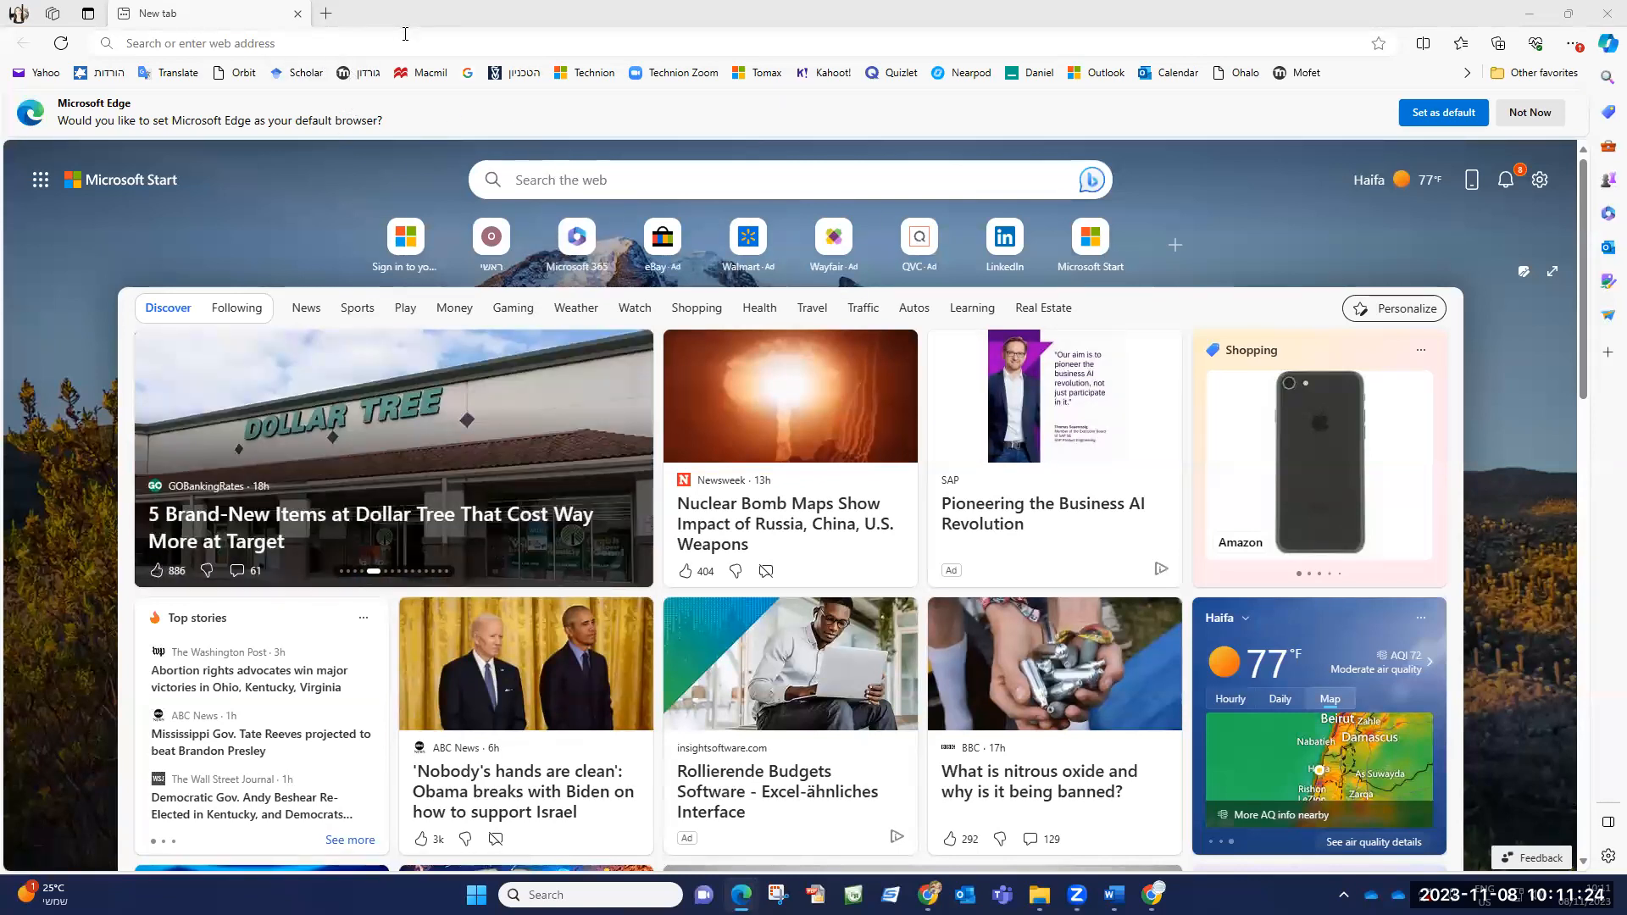
Search the web for "google search" and open the Google site from the results
left_click(522, 171)
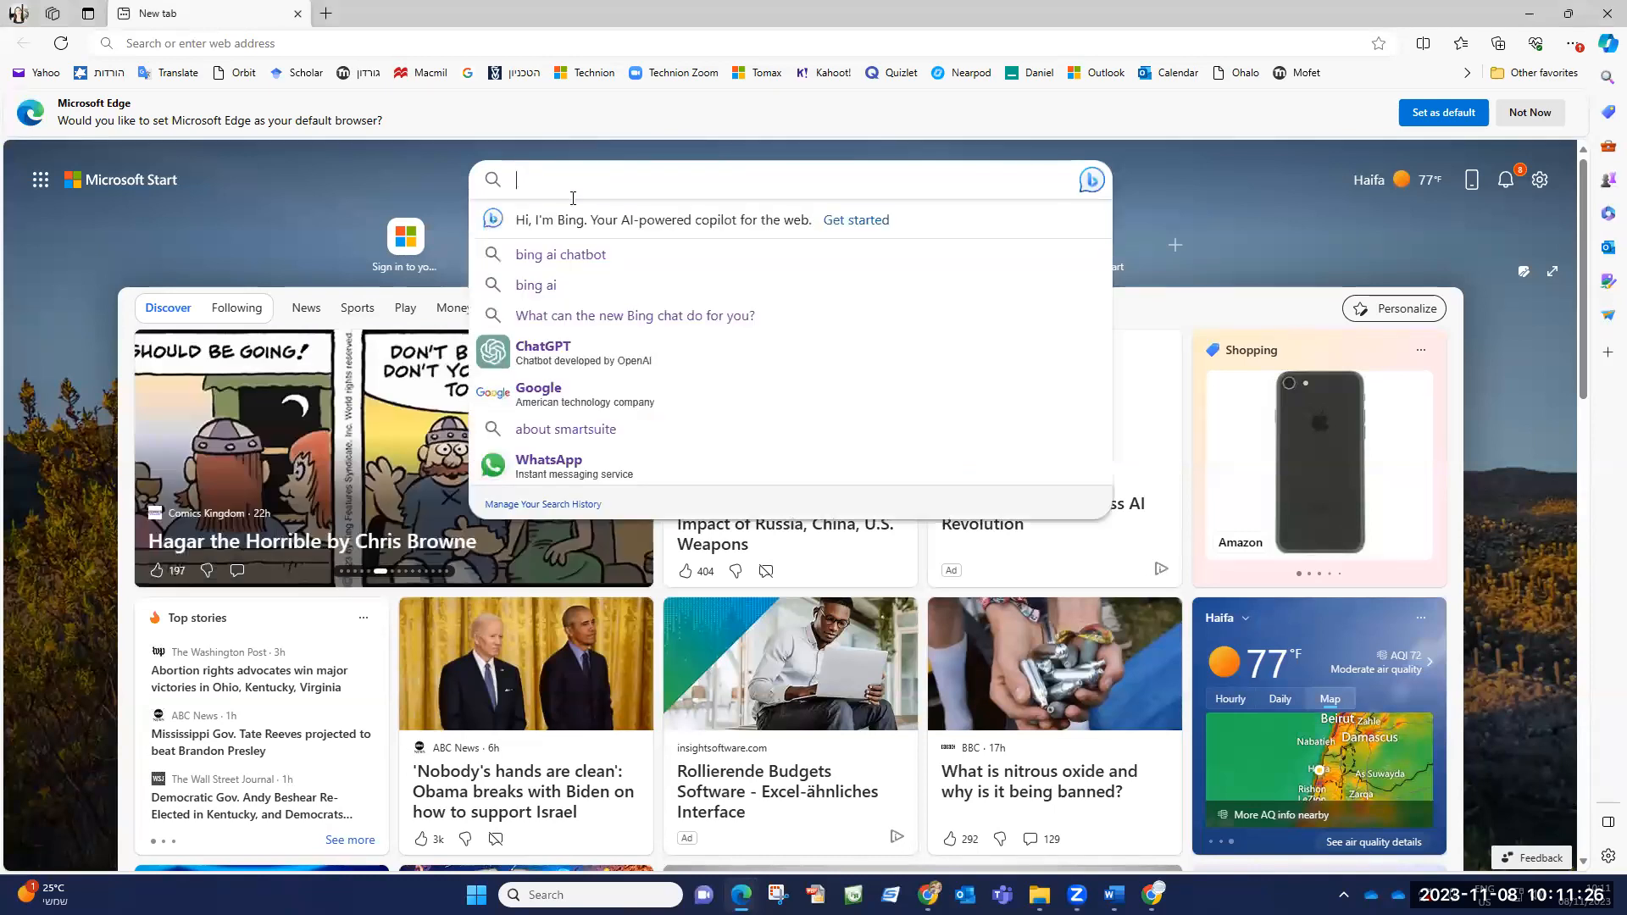
type("goog")
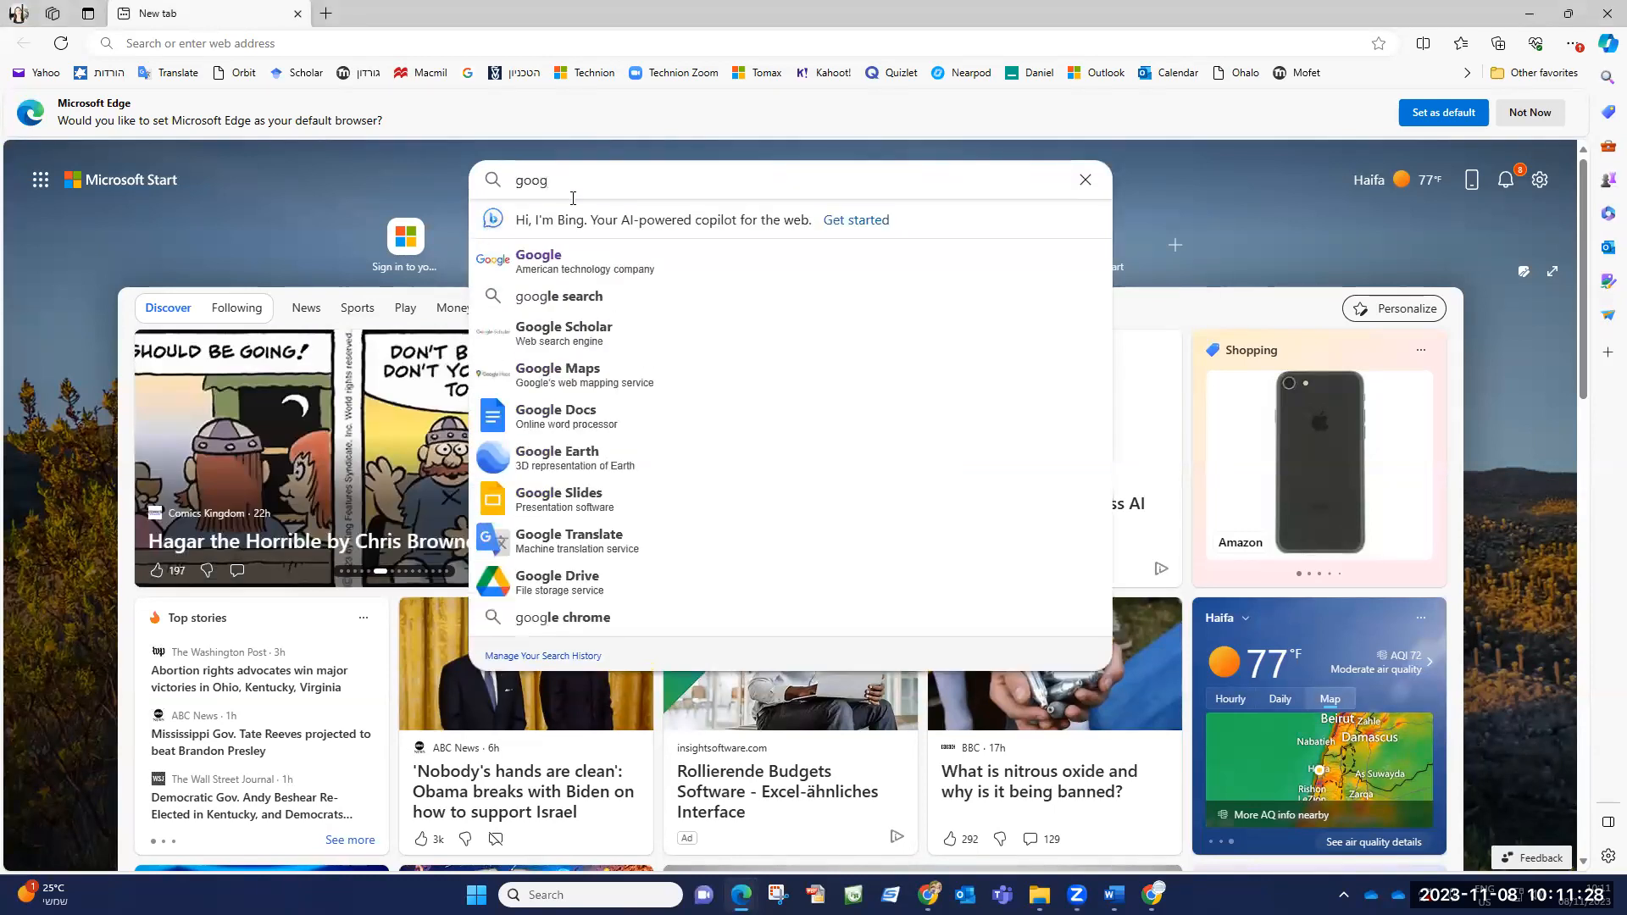
left_click(554, 296)
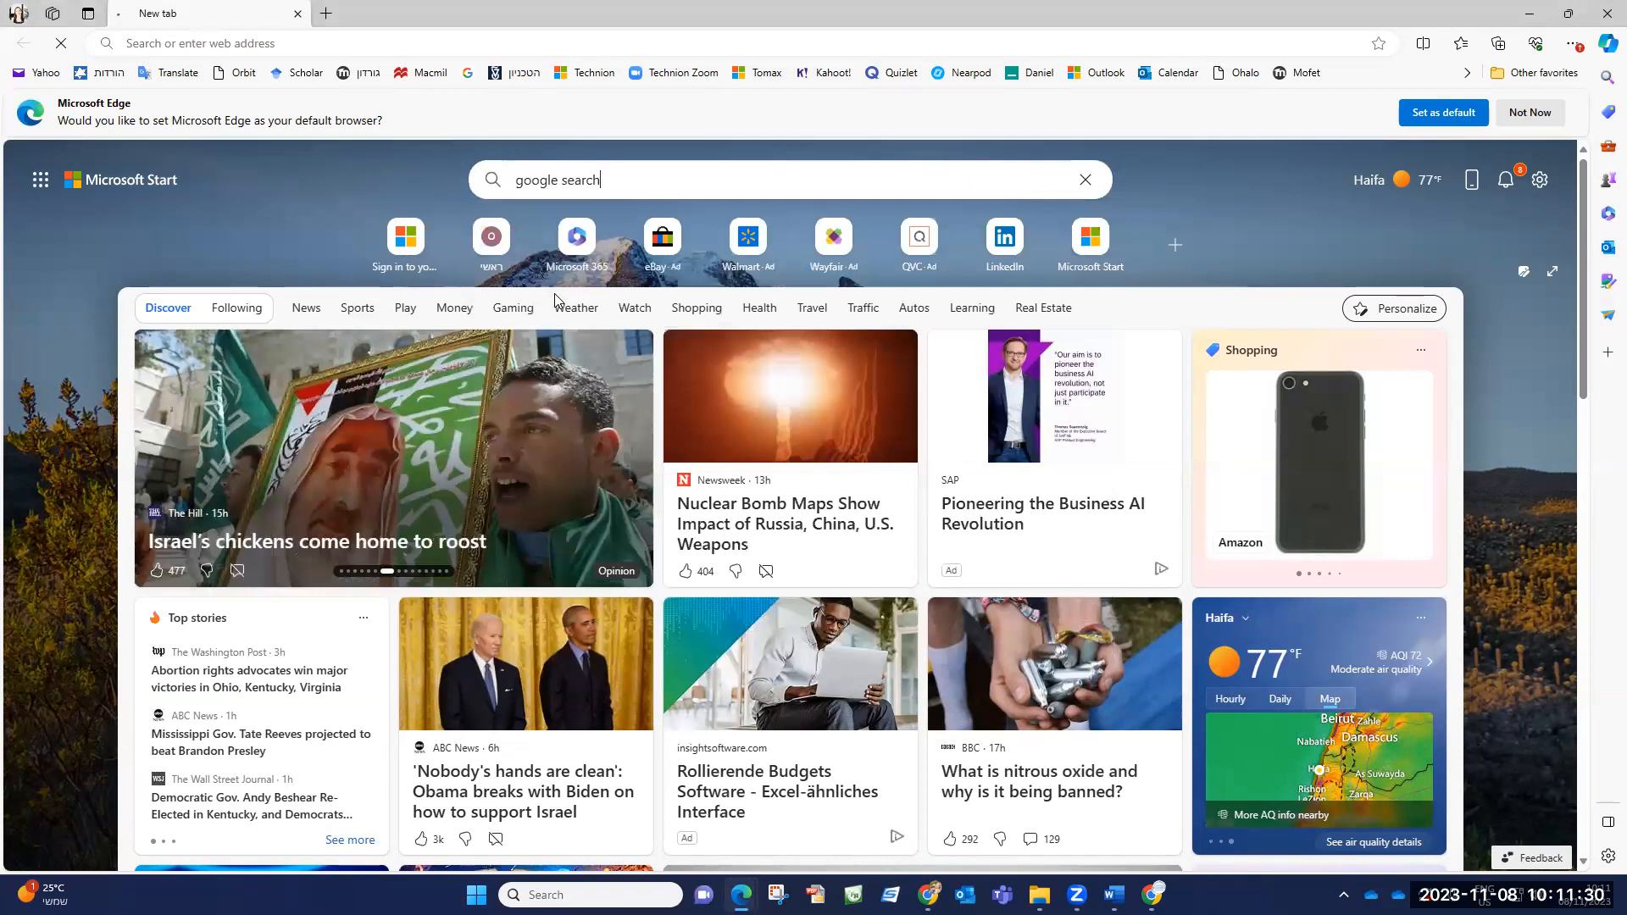
left_click(229, 448)
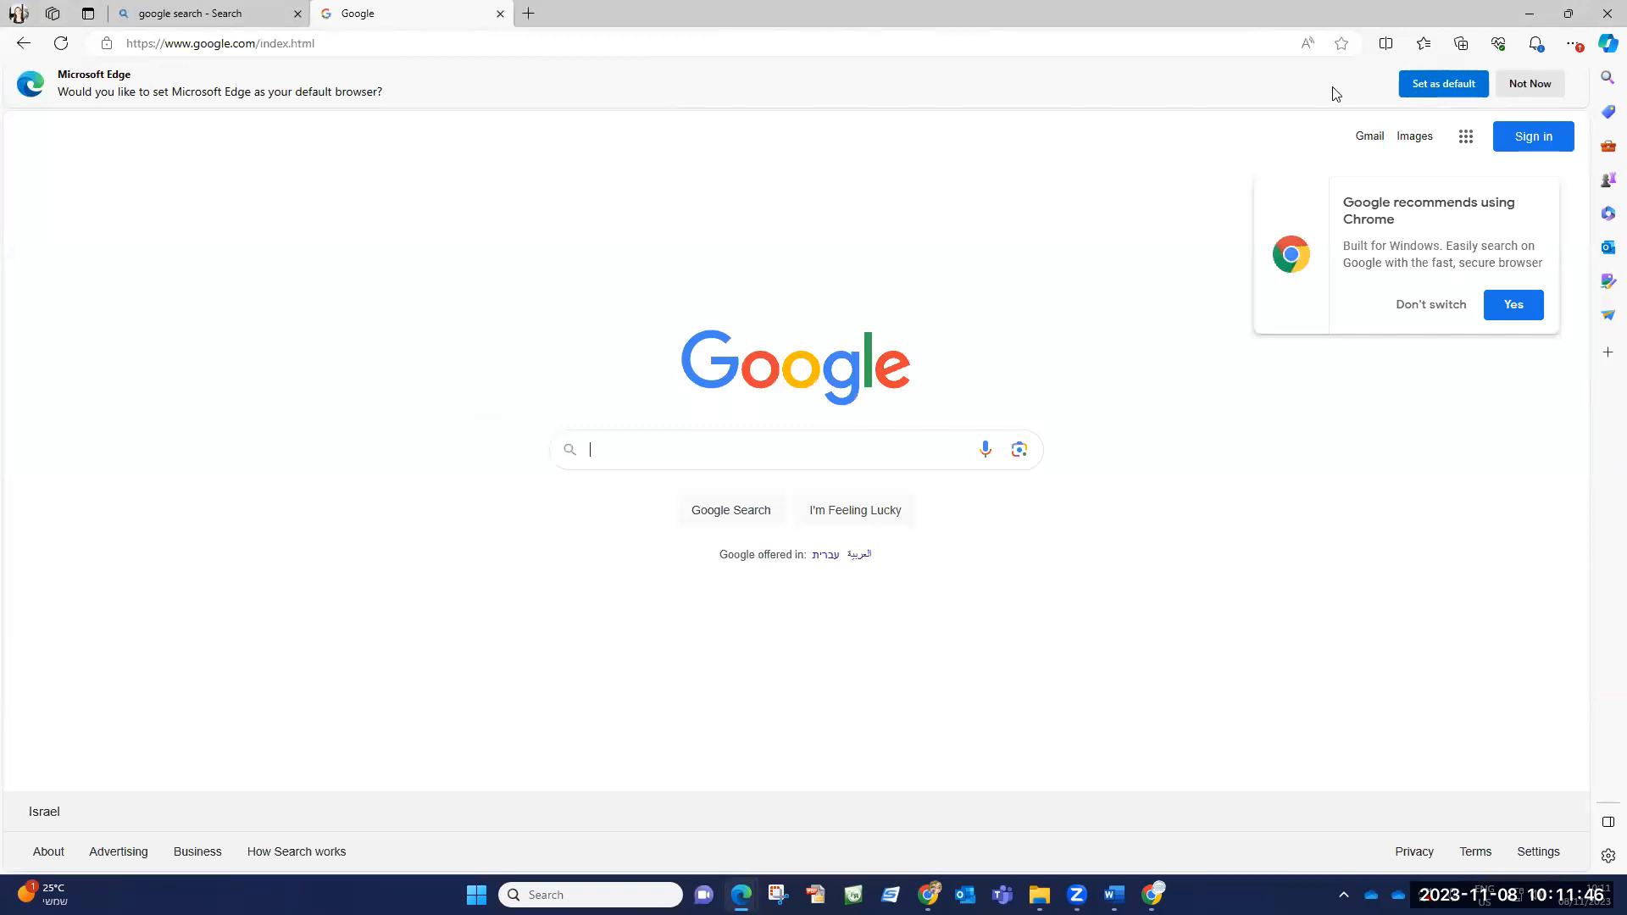
Return to the "google search" results tab and go back to its new tab page
left_click(155, 15)
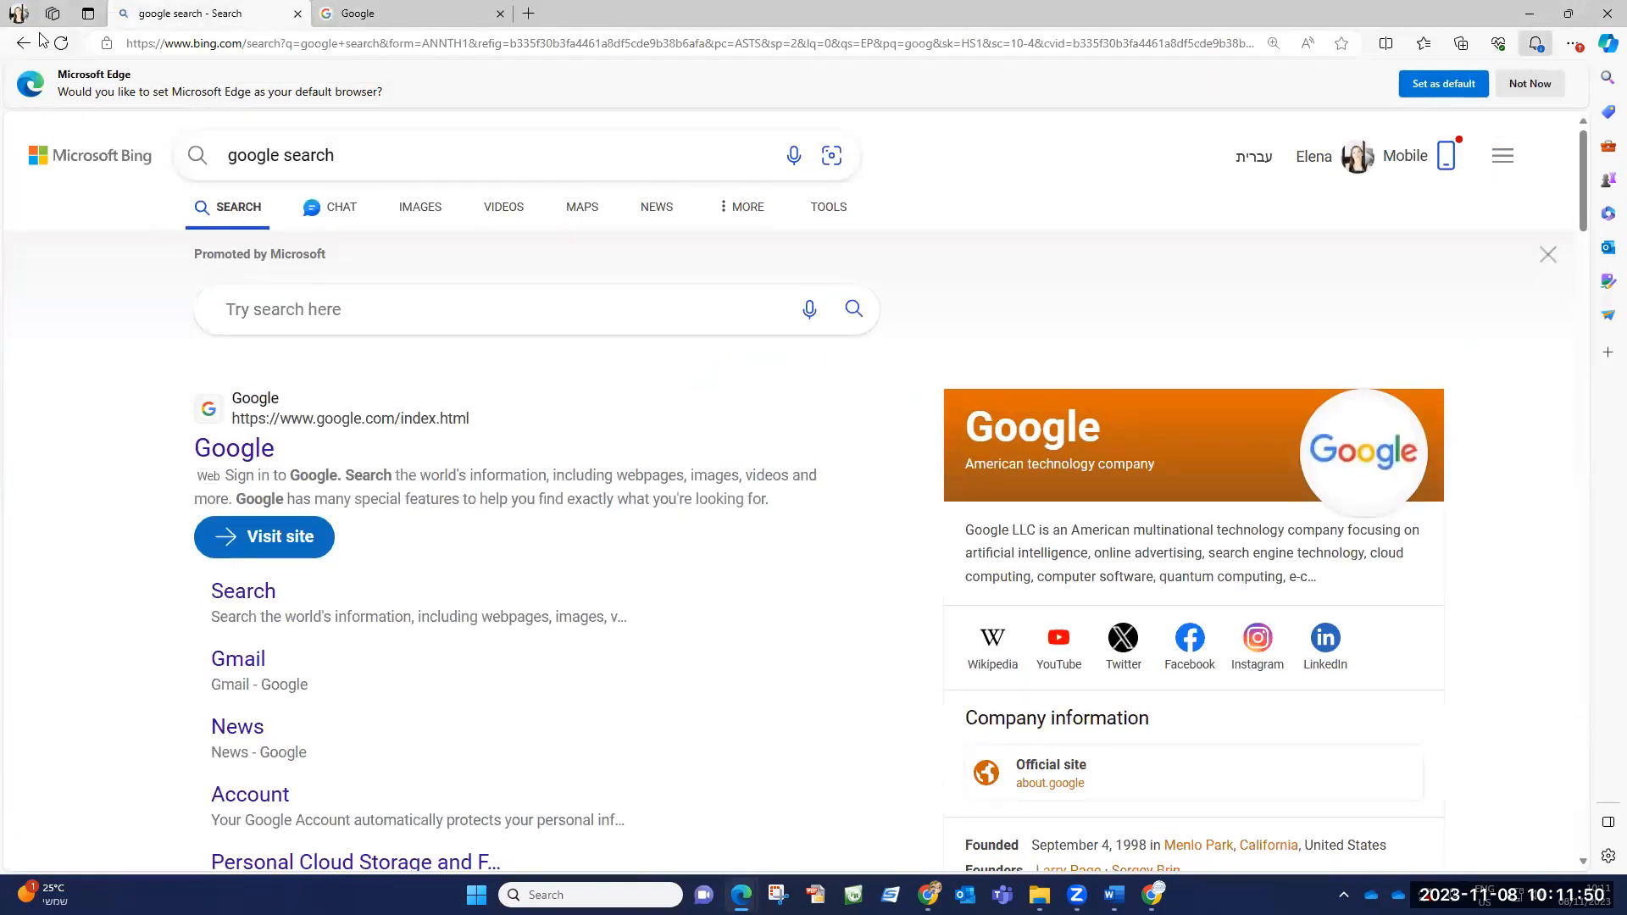
left_click(26, 42)
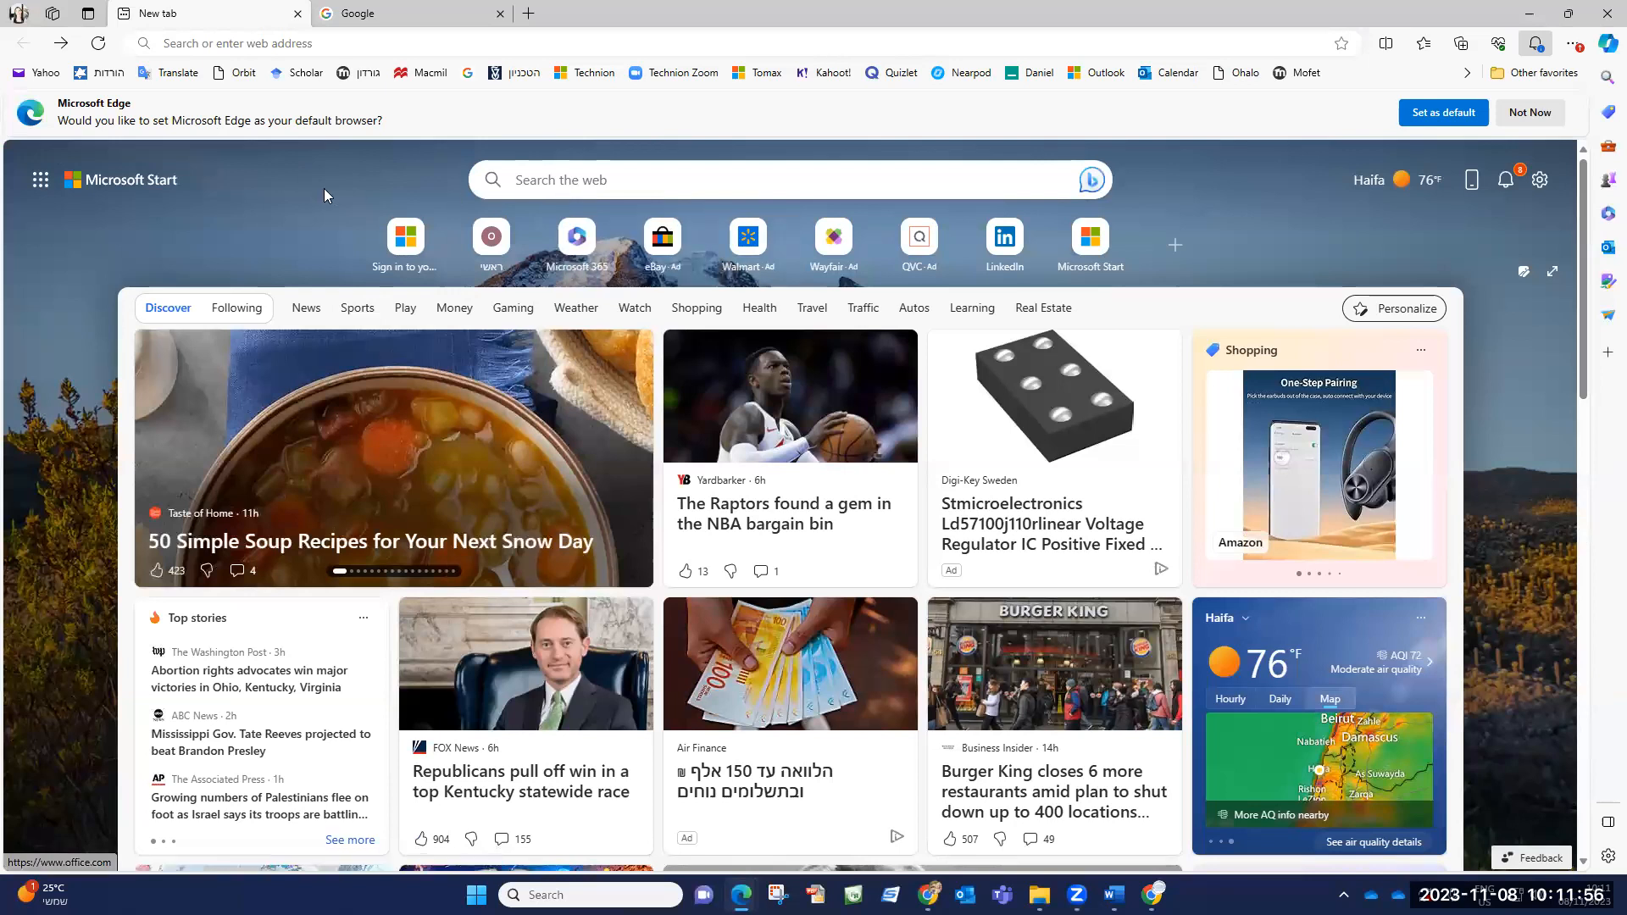
left_click(686, 176)
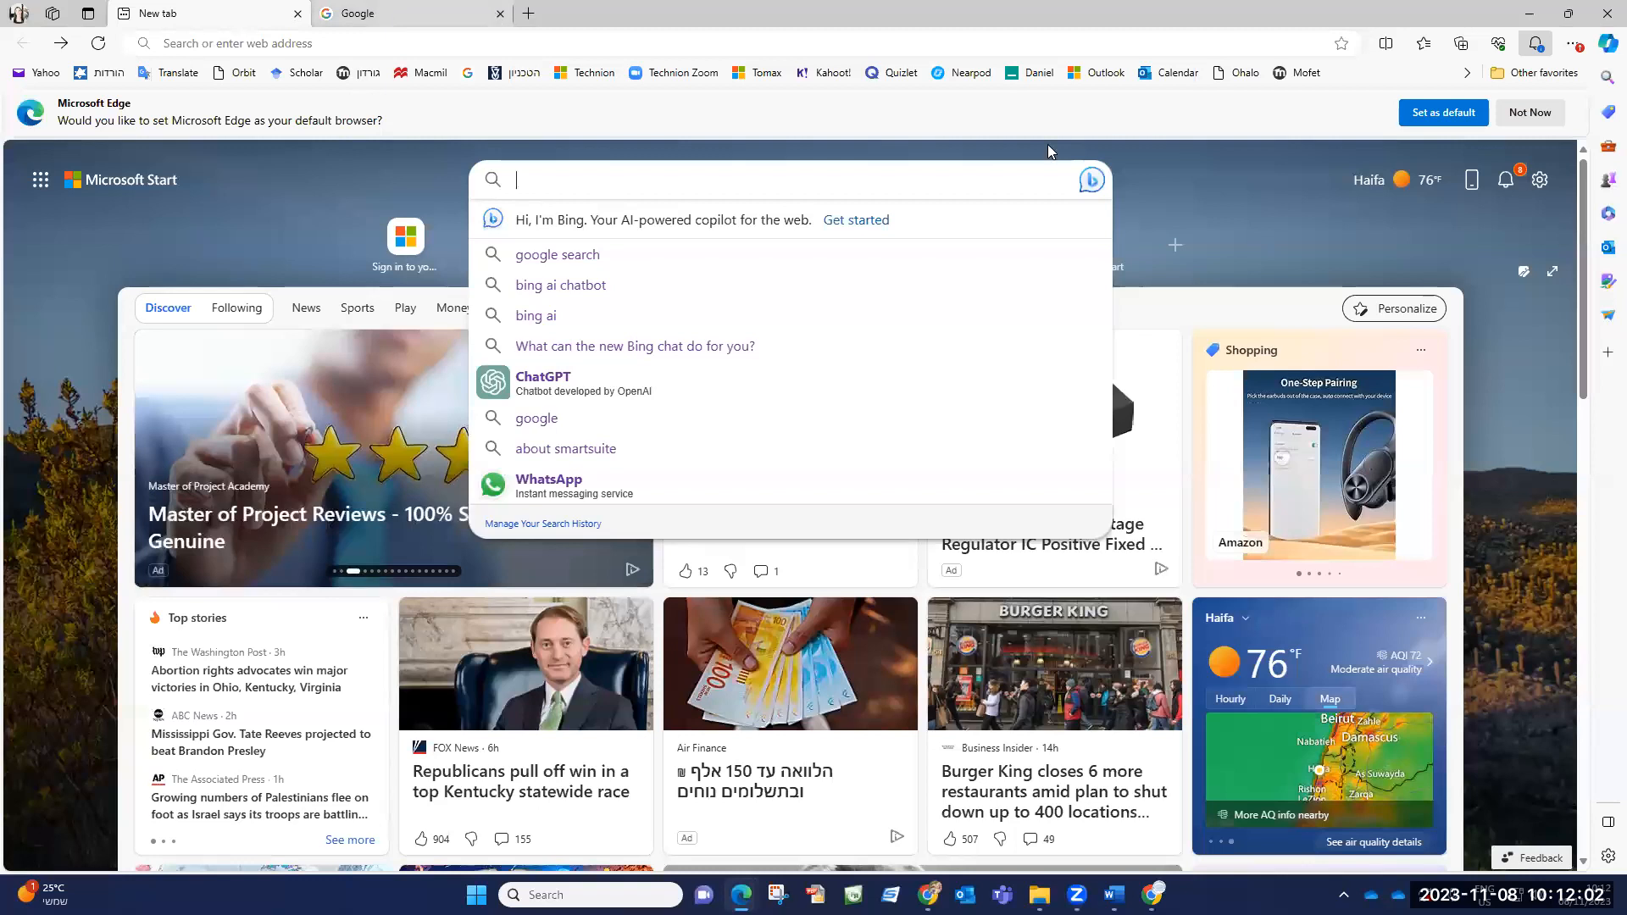
left_click(17, 16)
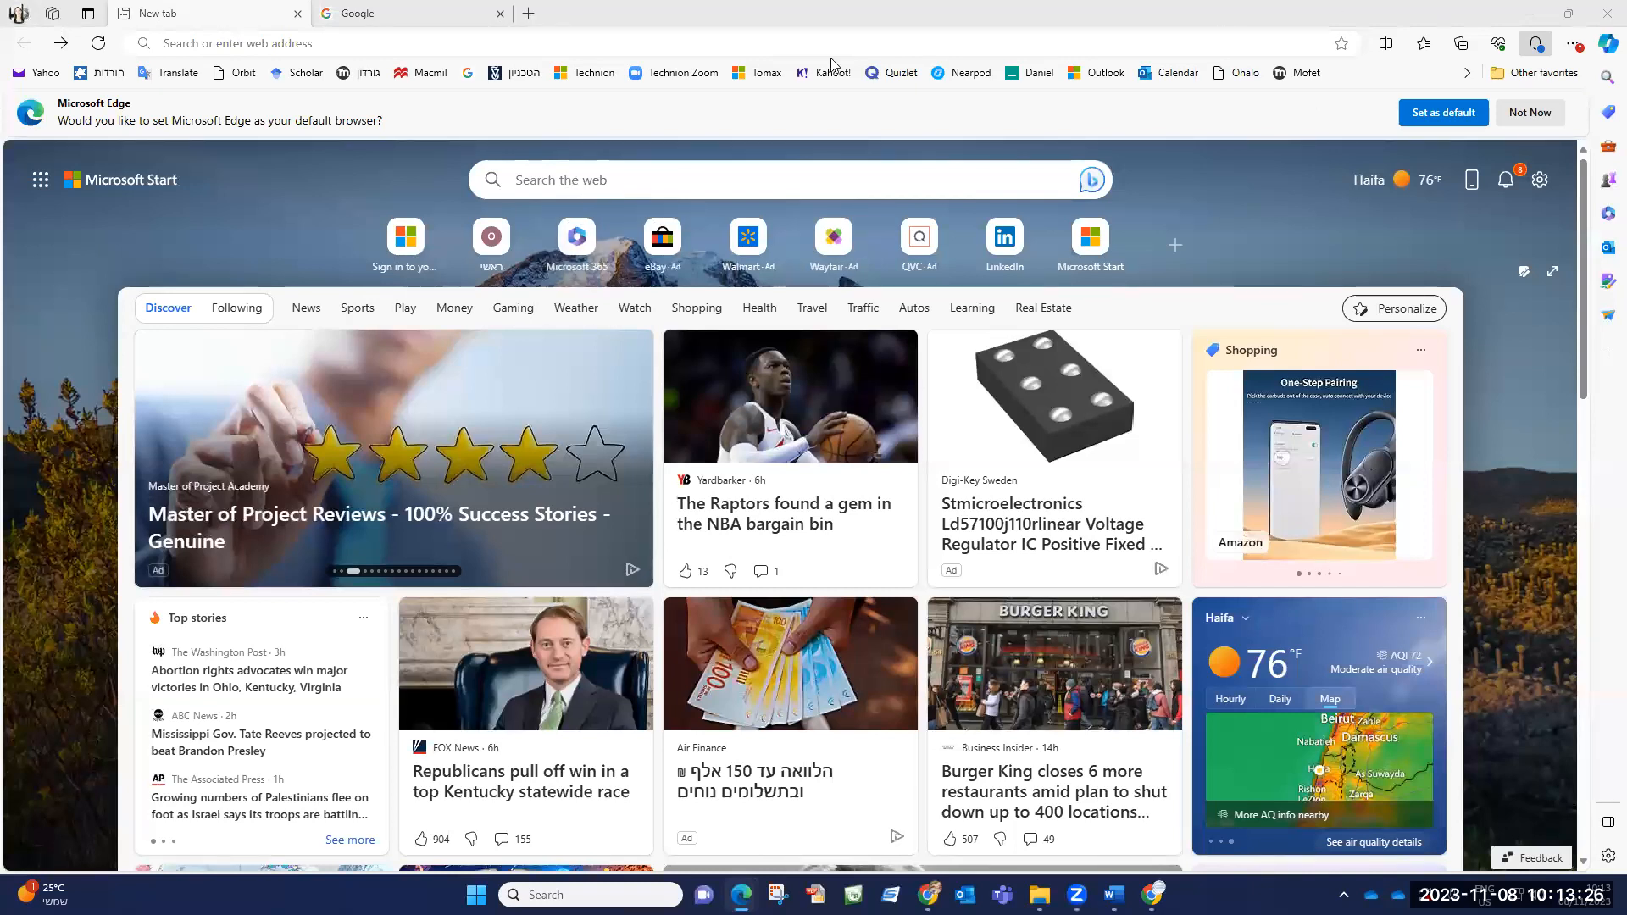
Dismiss the profile menu and enlarge the new tab page to 150%
left_click(18, 14)
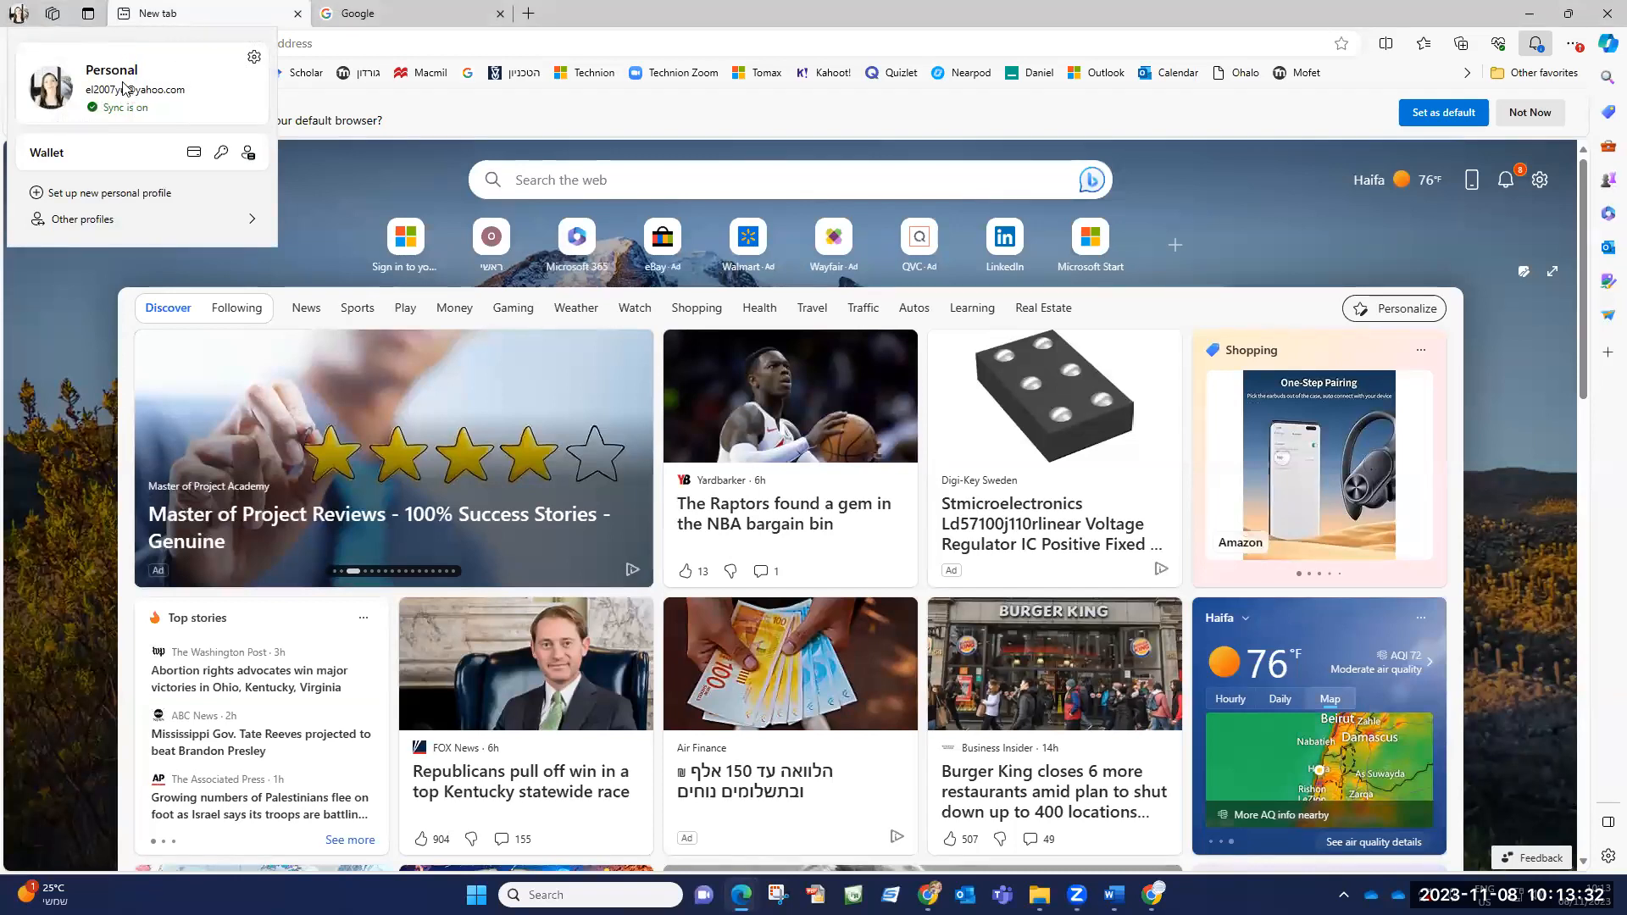
left_click(255, 62)
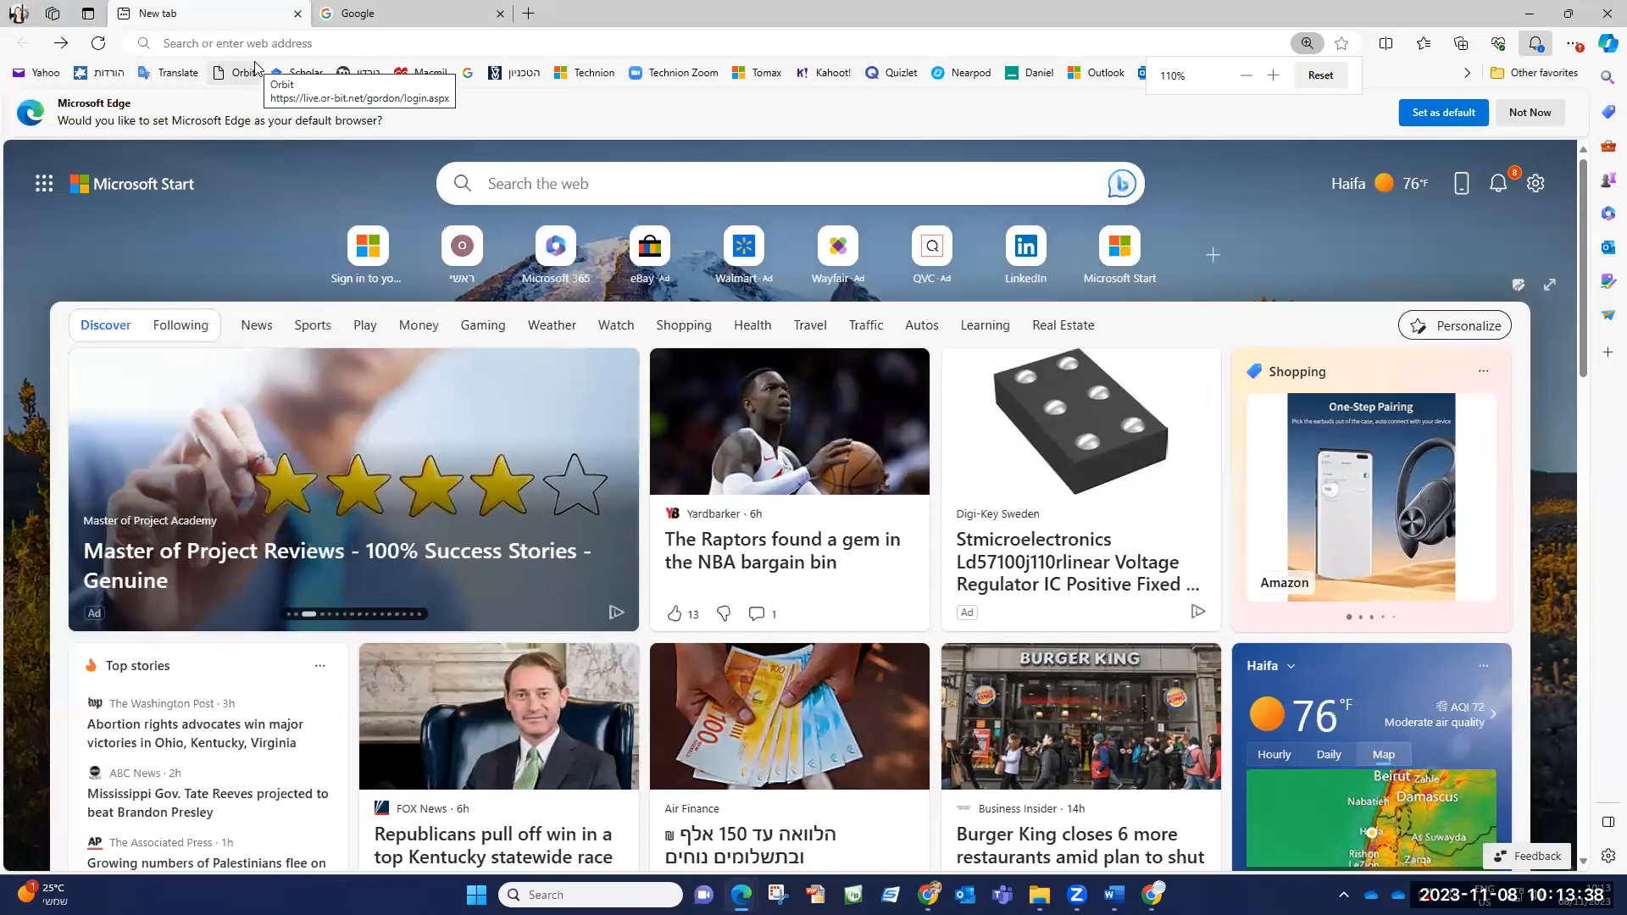
key("ctrl+plus")
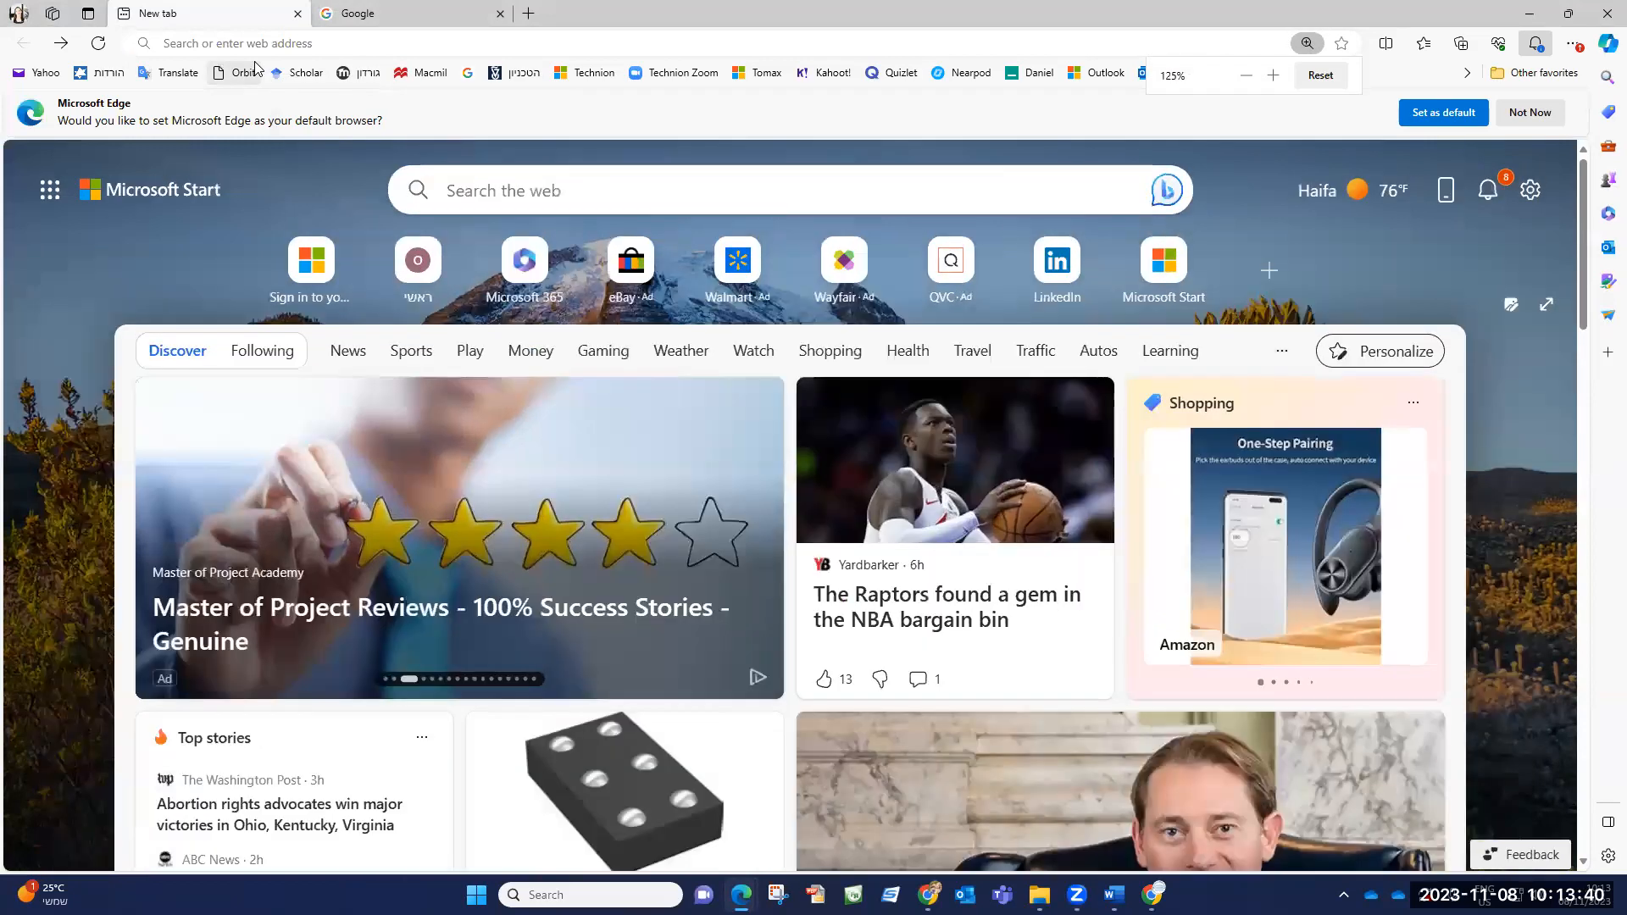
key("ctrl+plus")
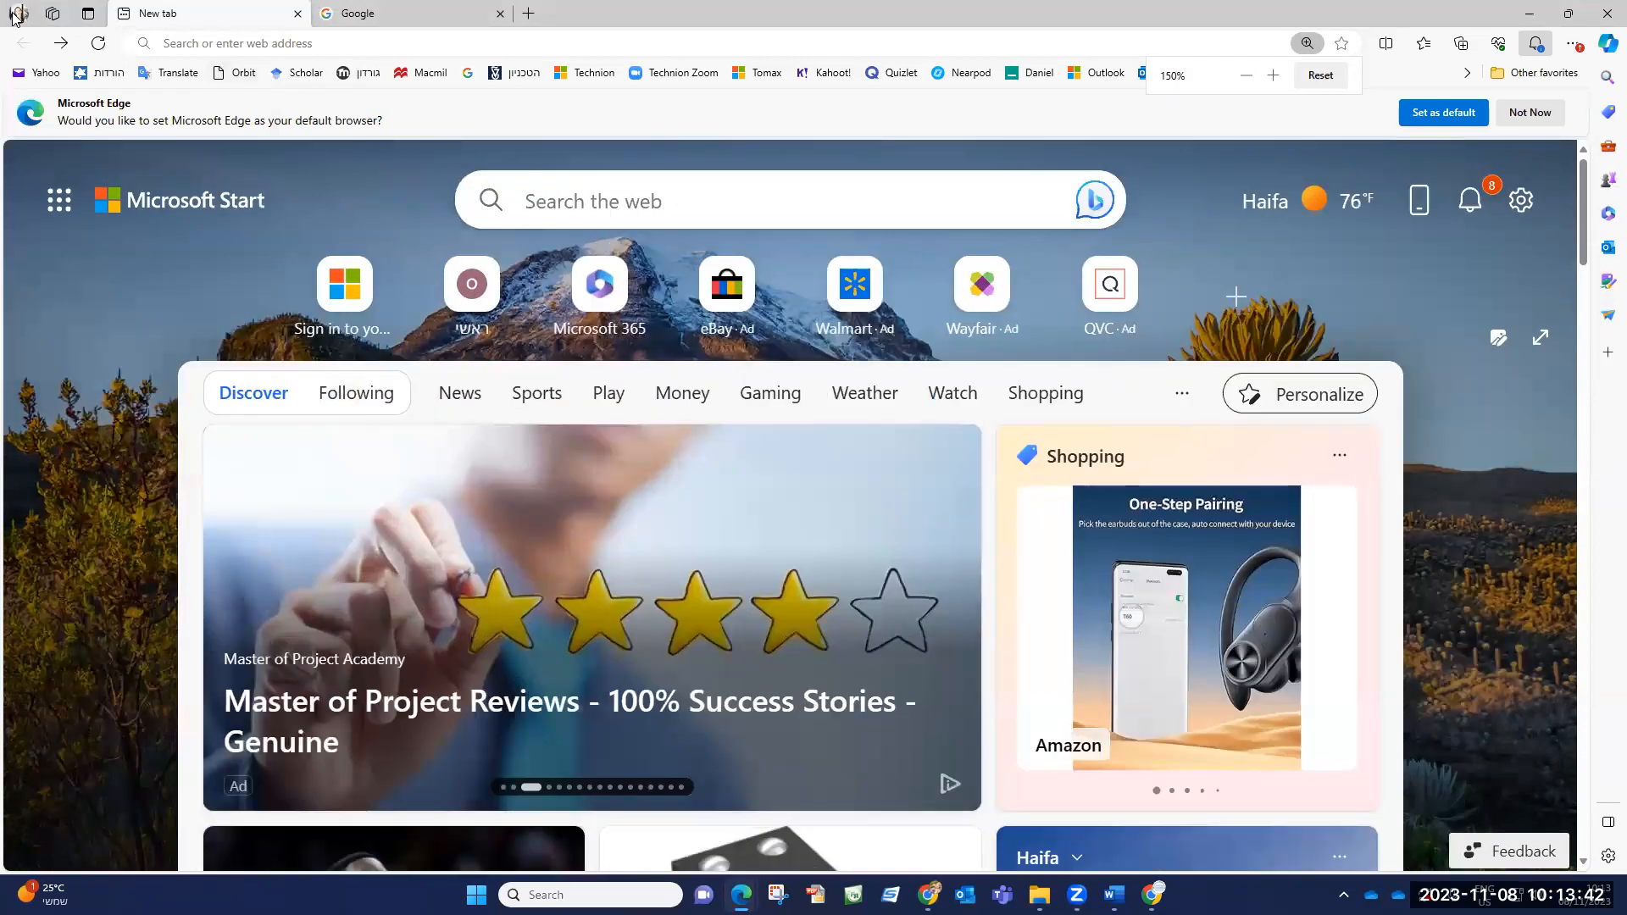
View the profile menu with its profile settings entry, and briefly show the Copilot sidebar
left_click(17, 13)
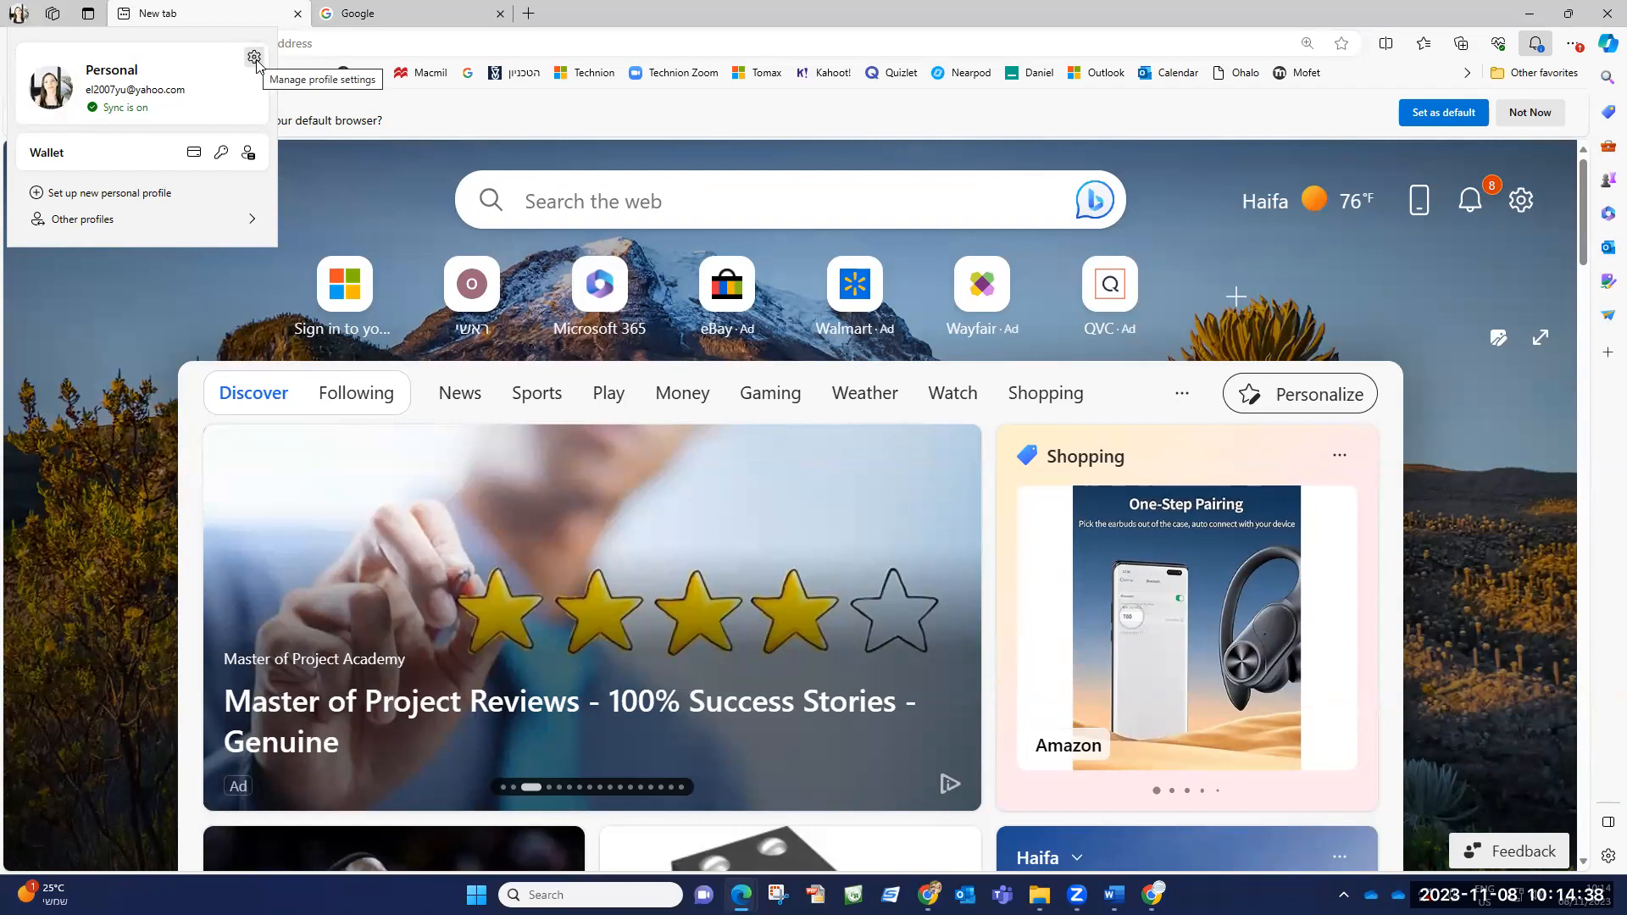
left_click(889, 170)
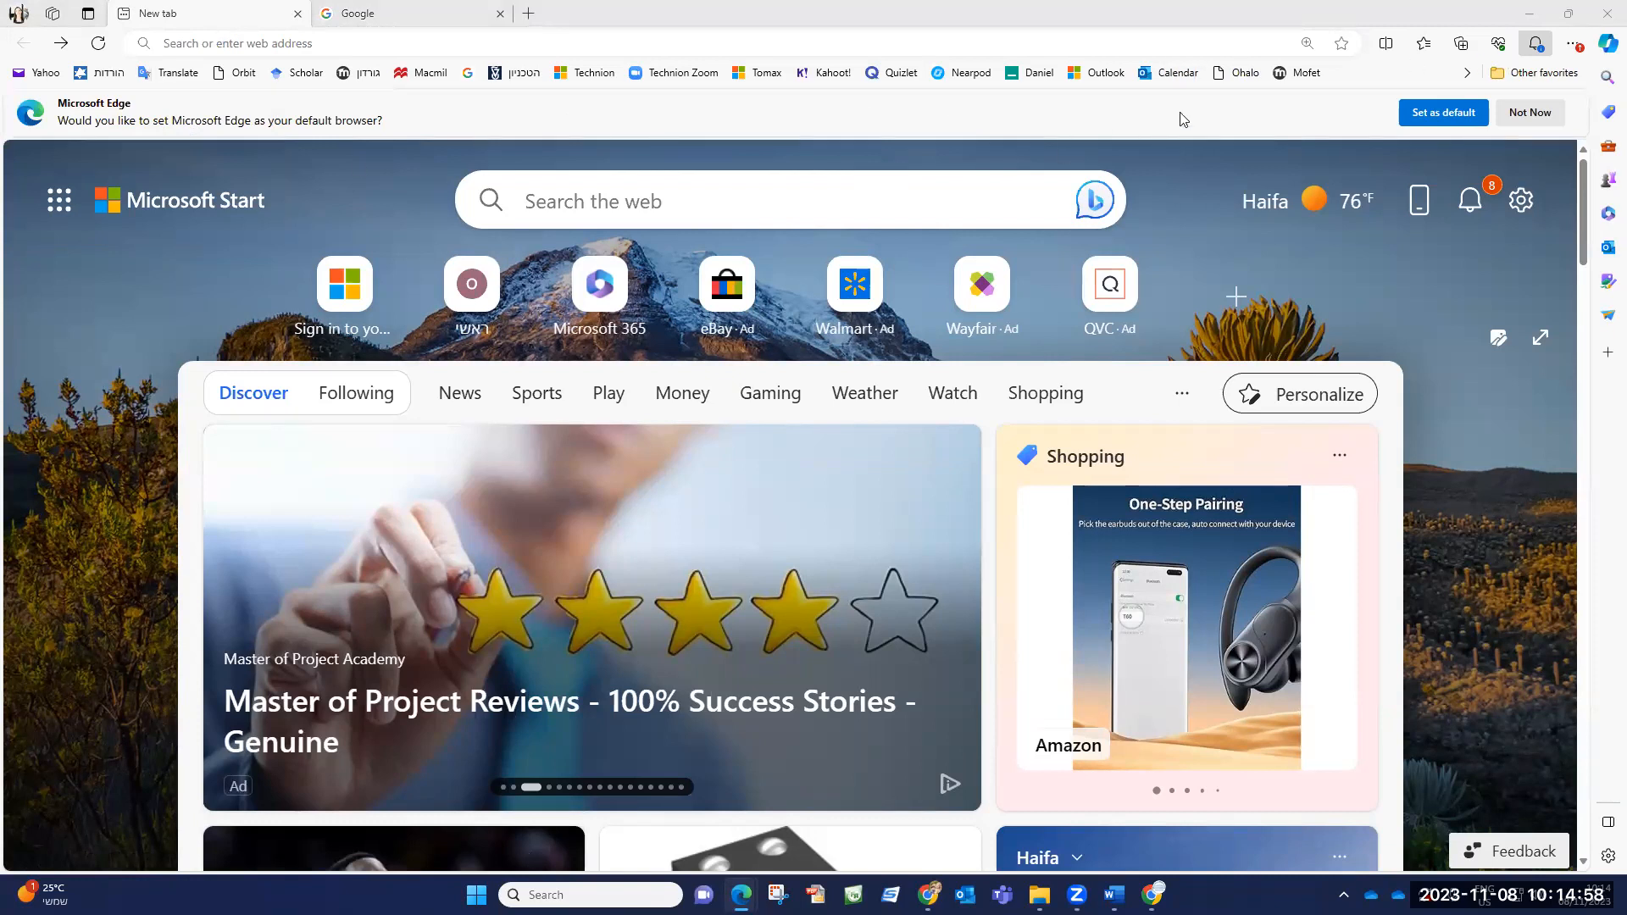
left_click(1607, 43)
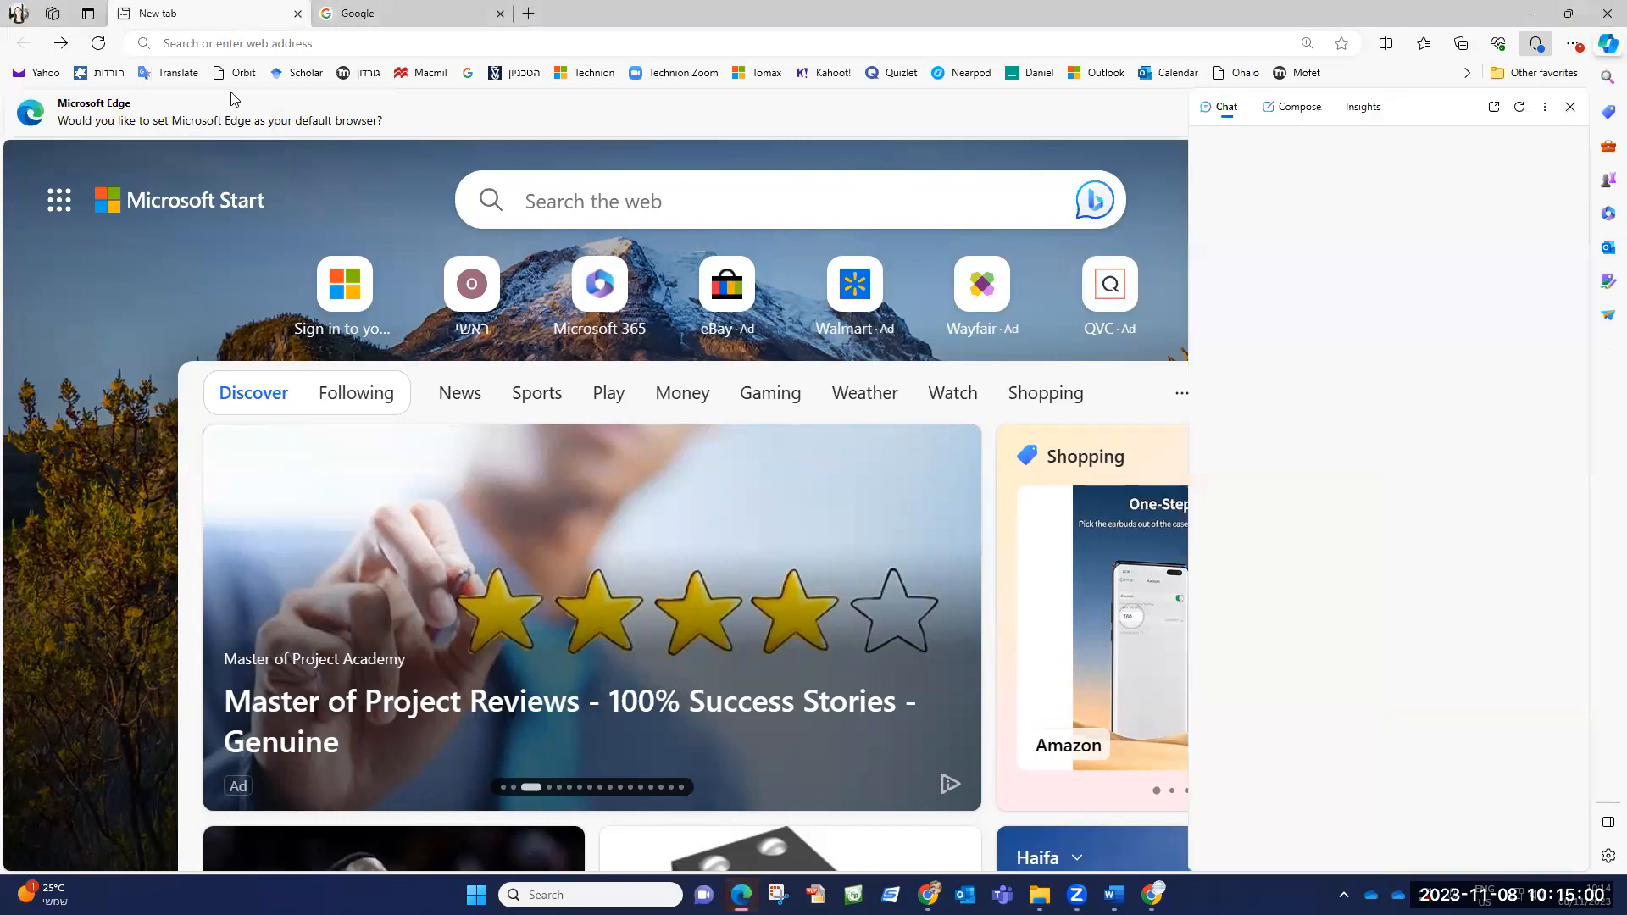
left_click(19, 15)
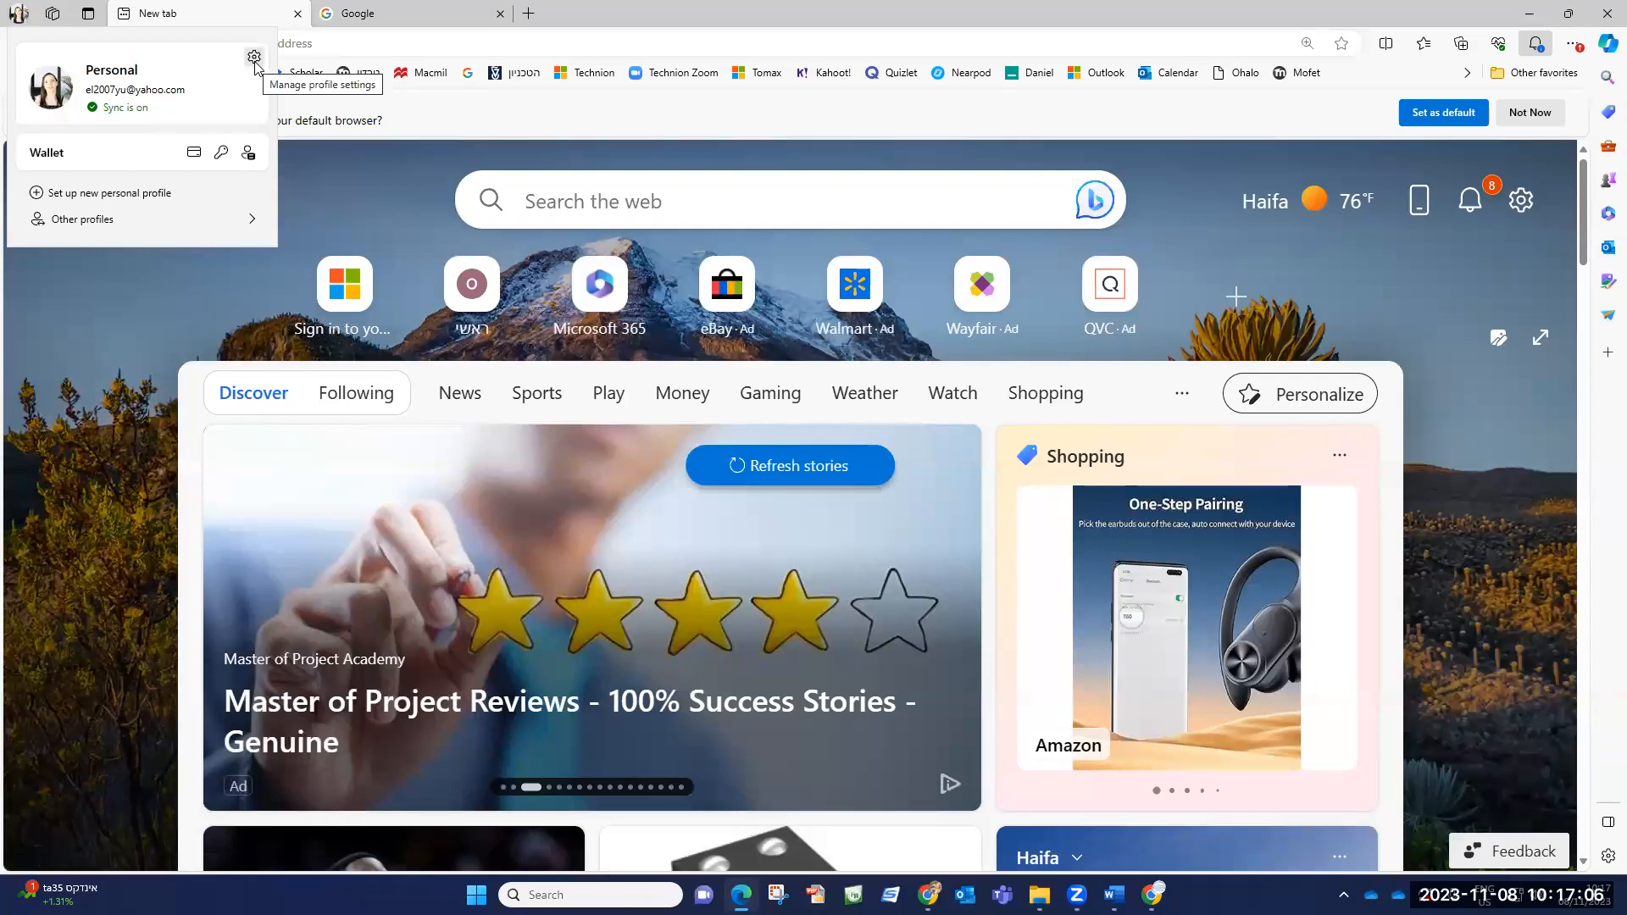
left_click(951, 164)
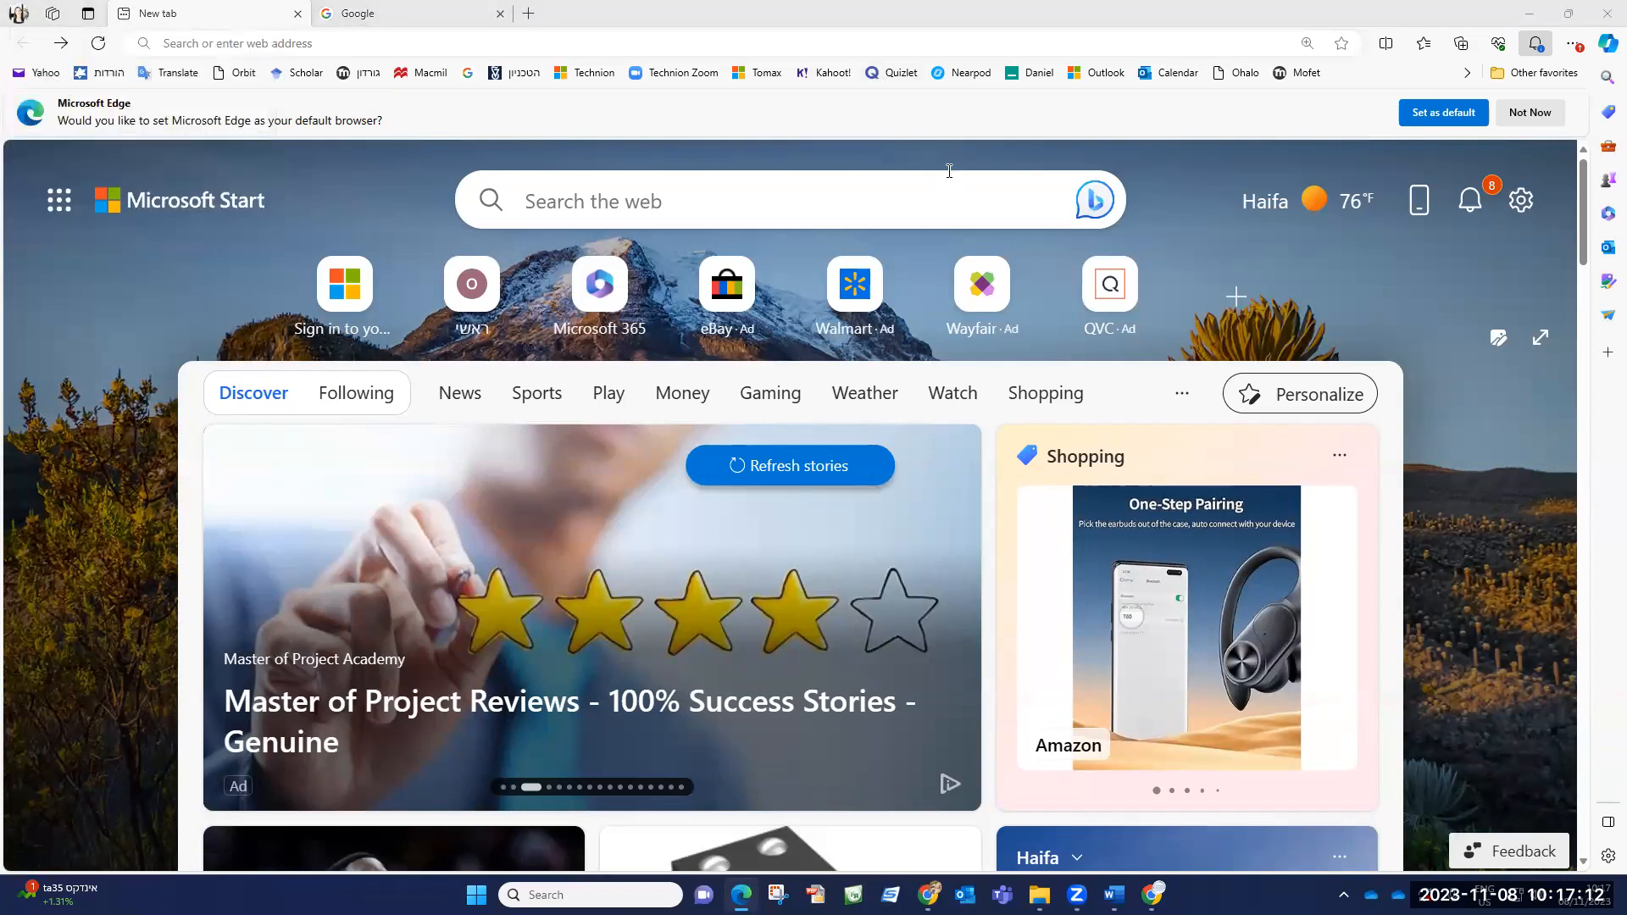
Open the browser's profile settings page for the Personal profile
left_click(17, 15)
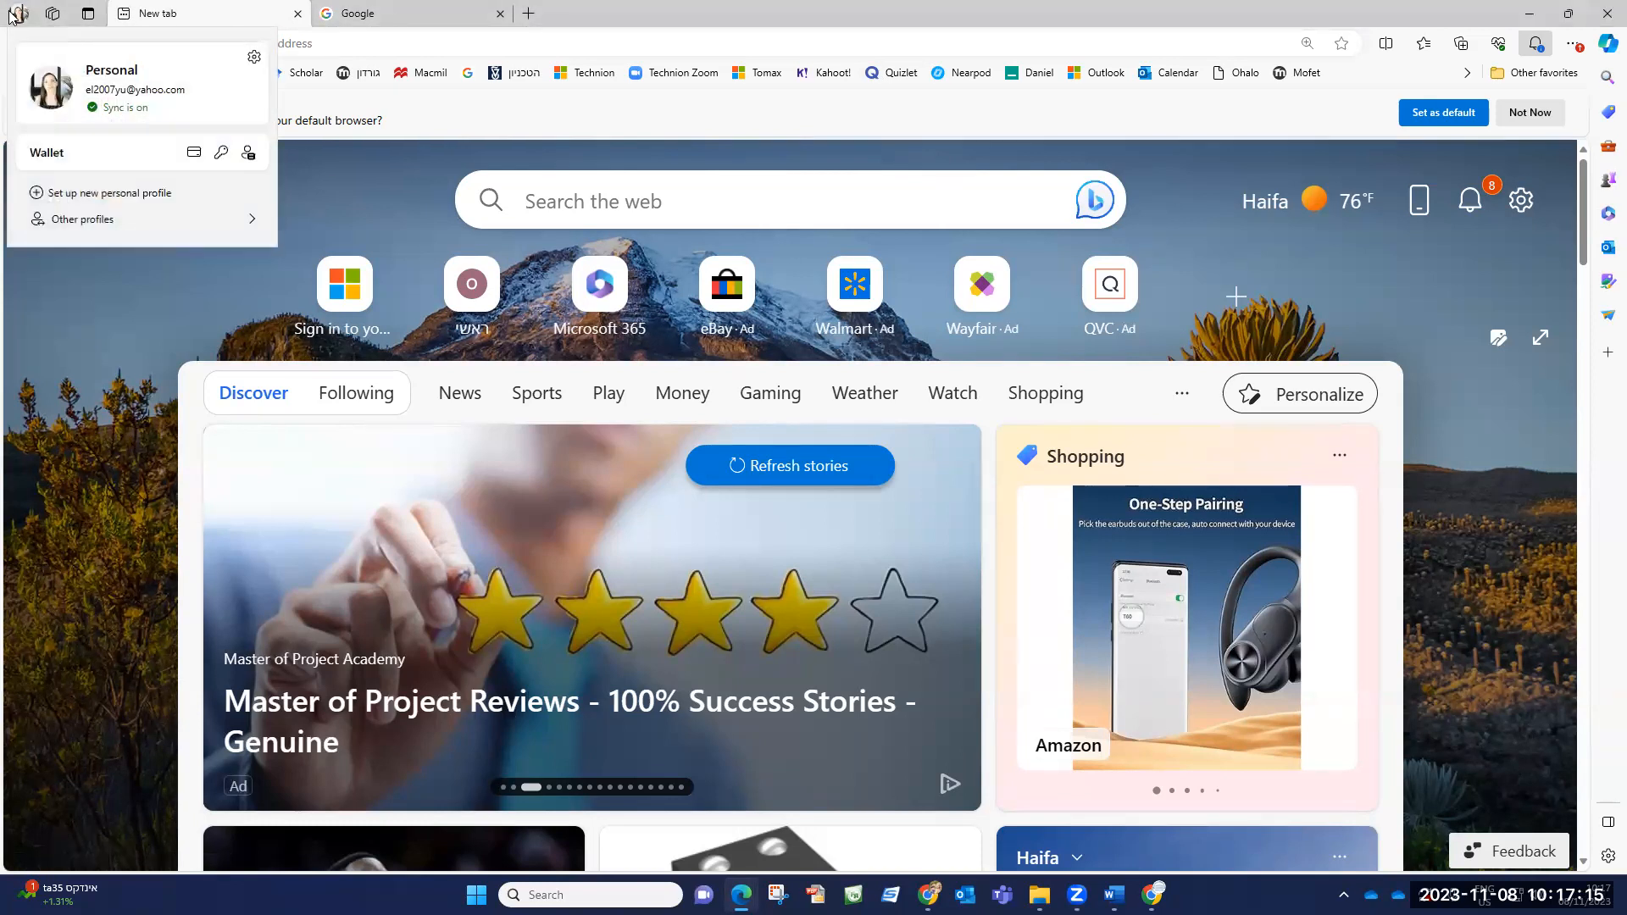
left_click(255, 61)
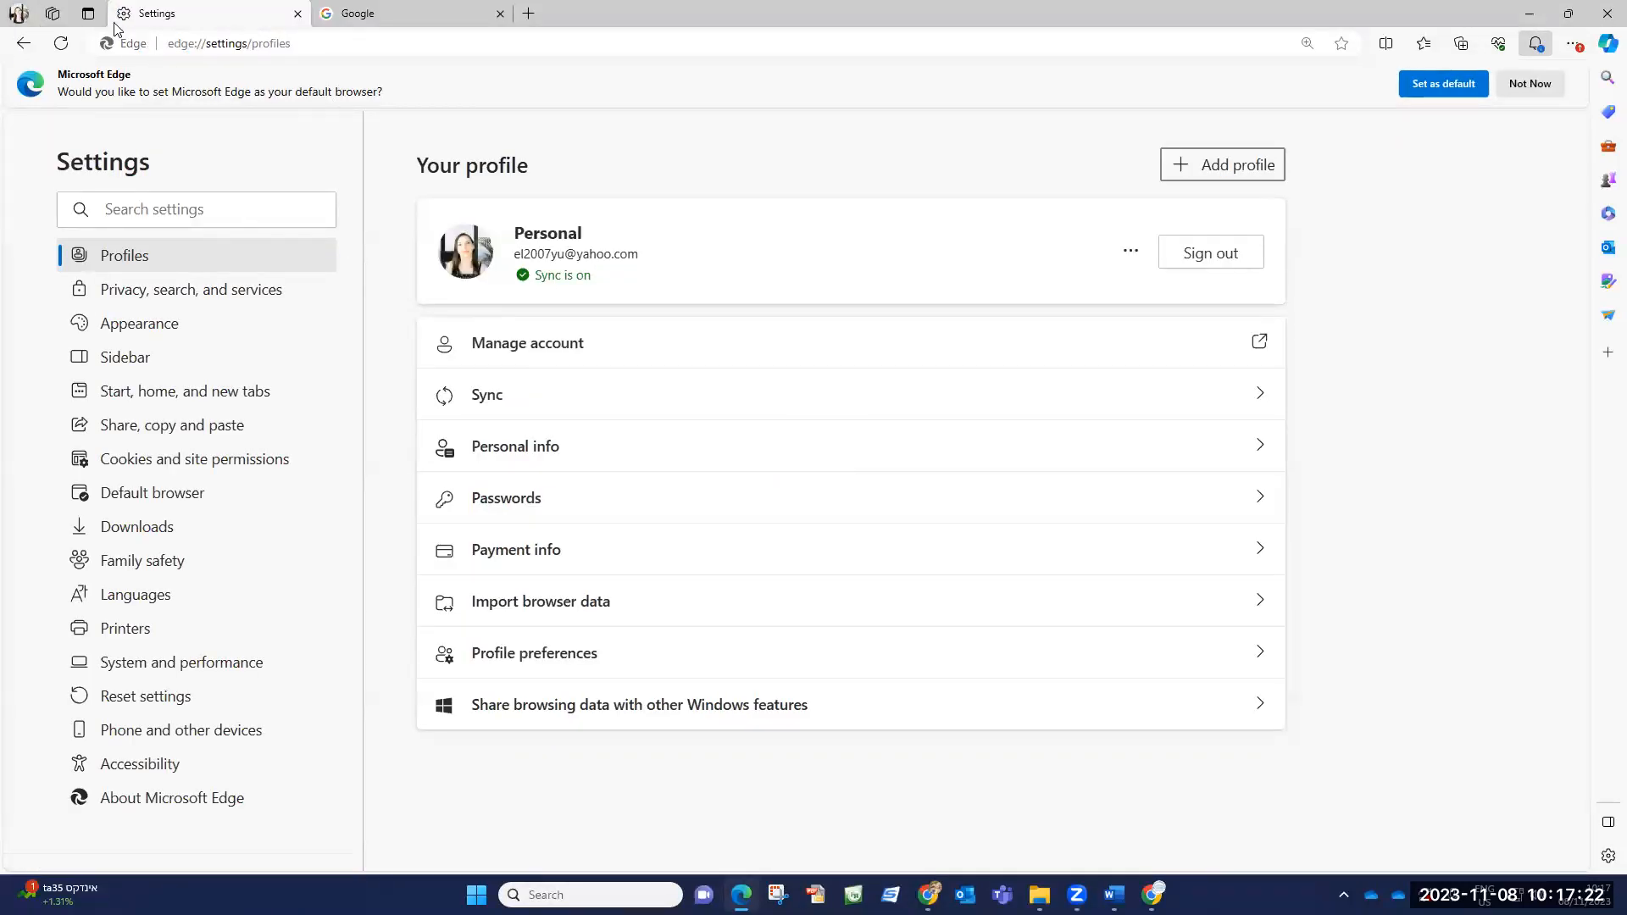
left_click(21, 16)
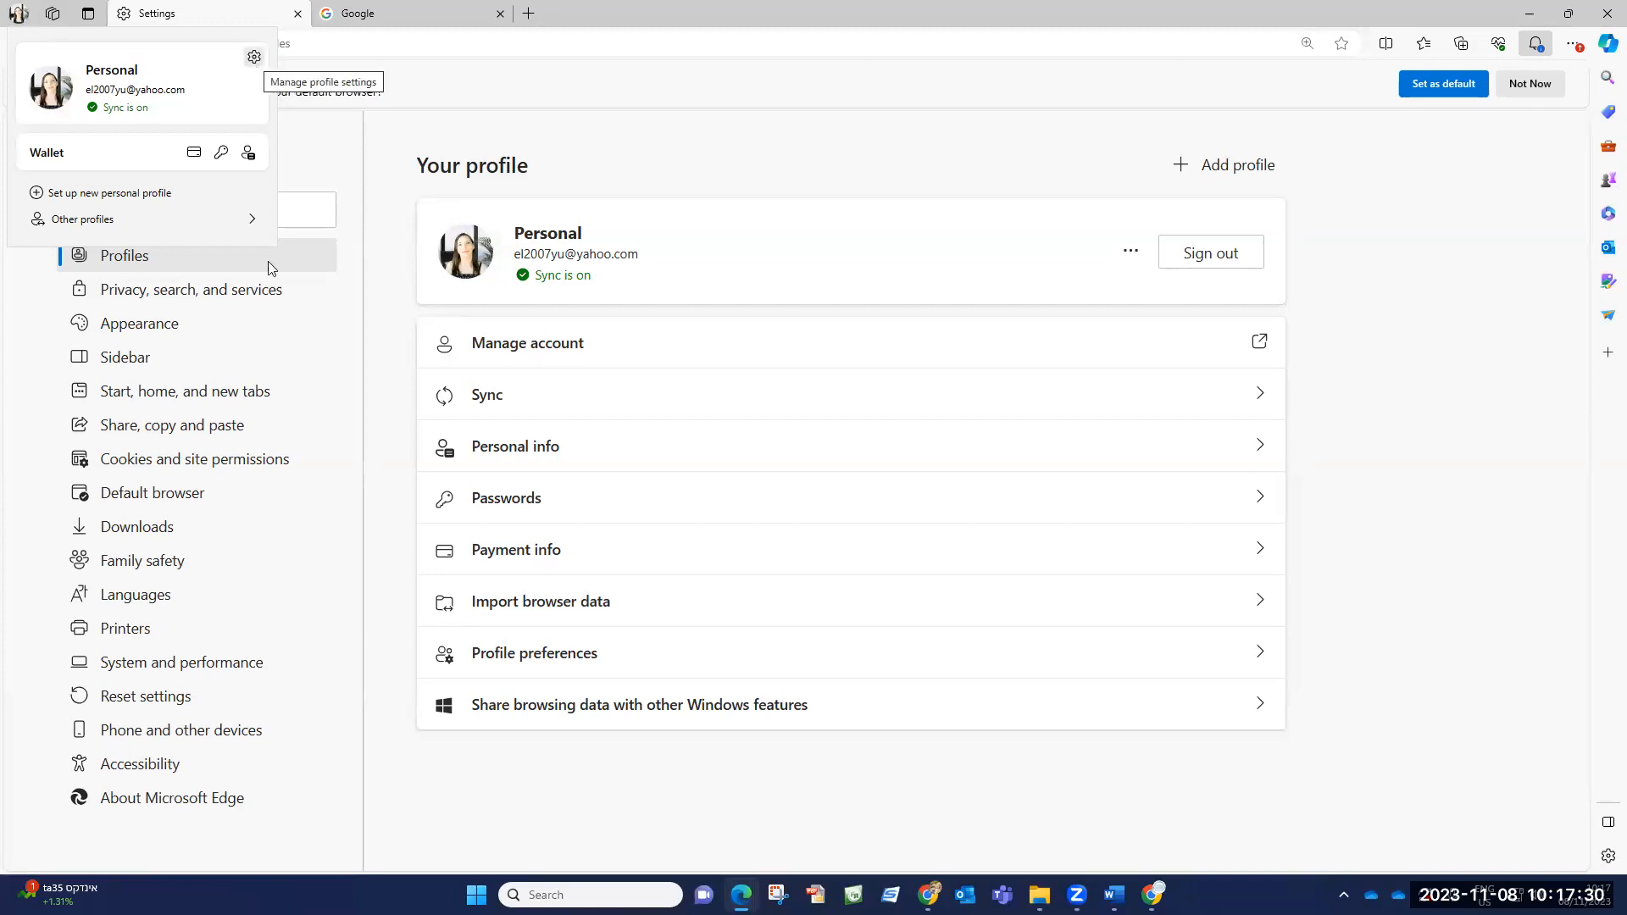
left_click(591, 158)
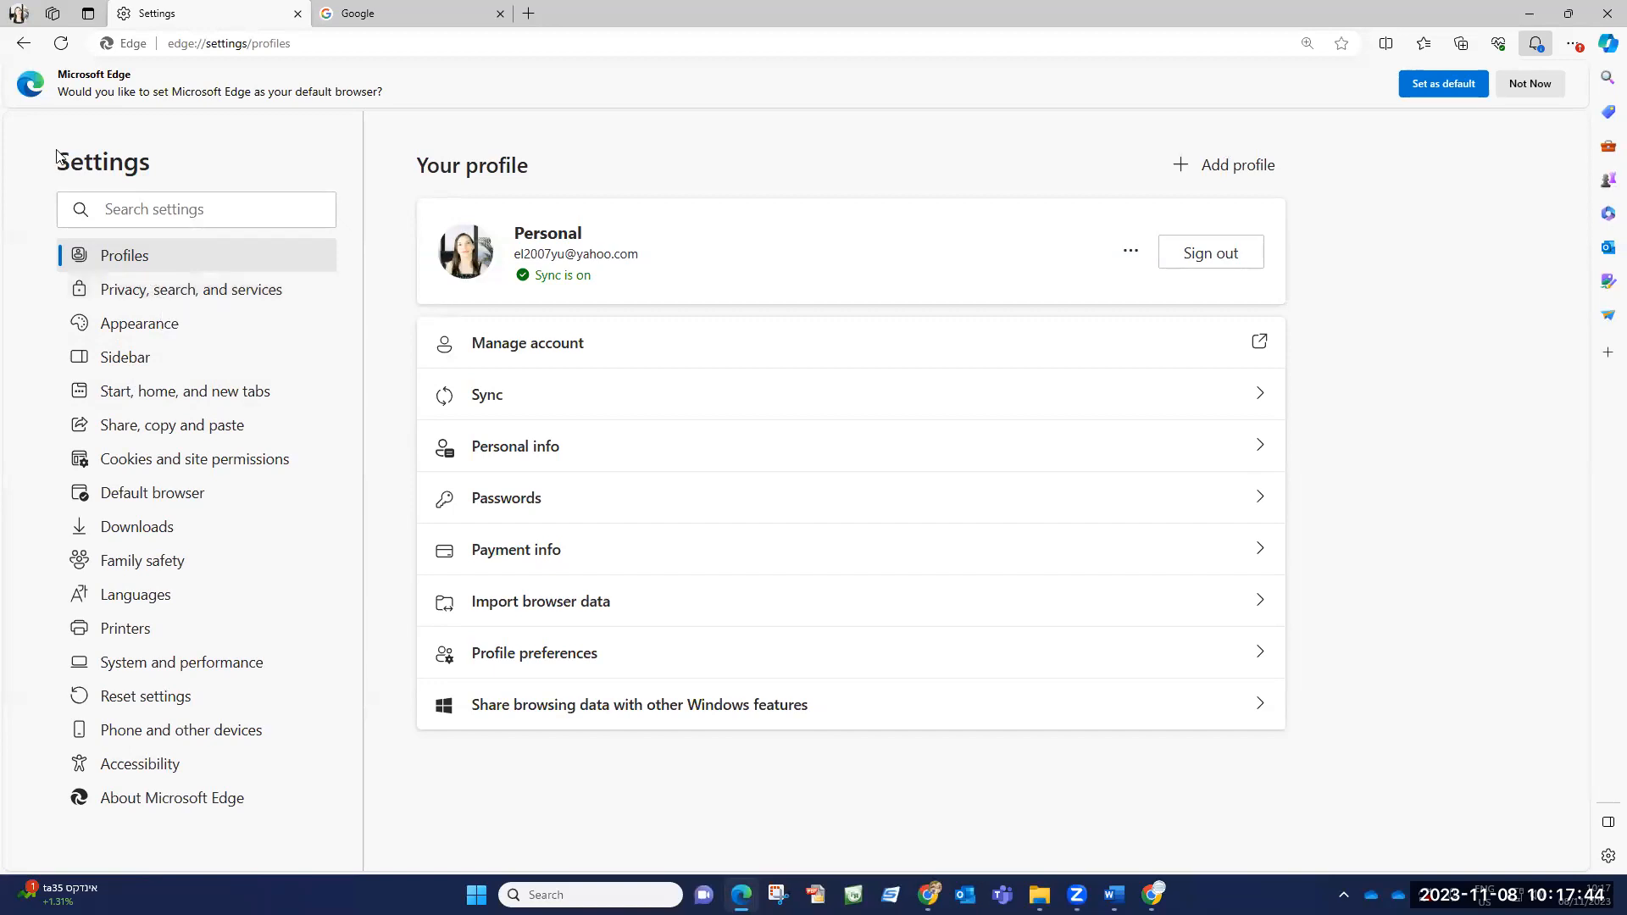
left_click(16, 14)
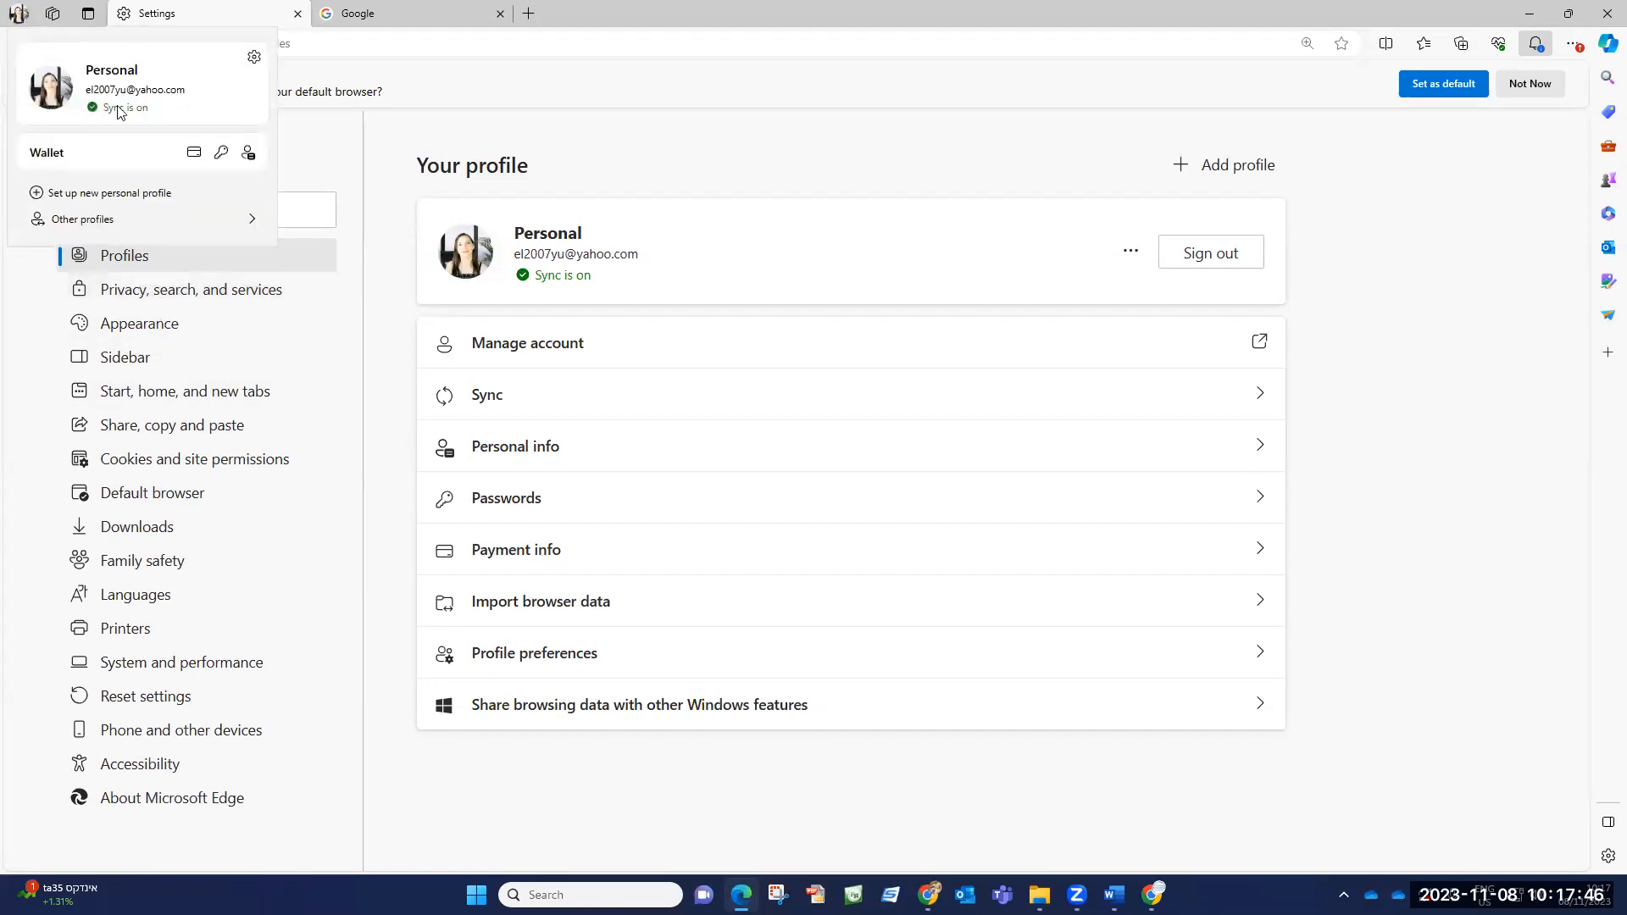
mouse_move(83, 228)
left_click(254, 57)
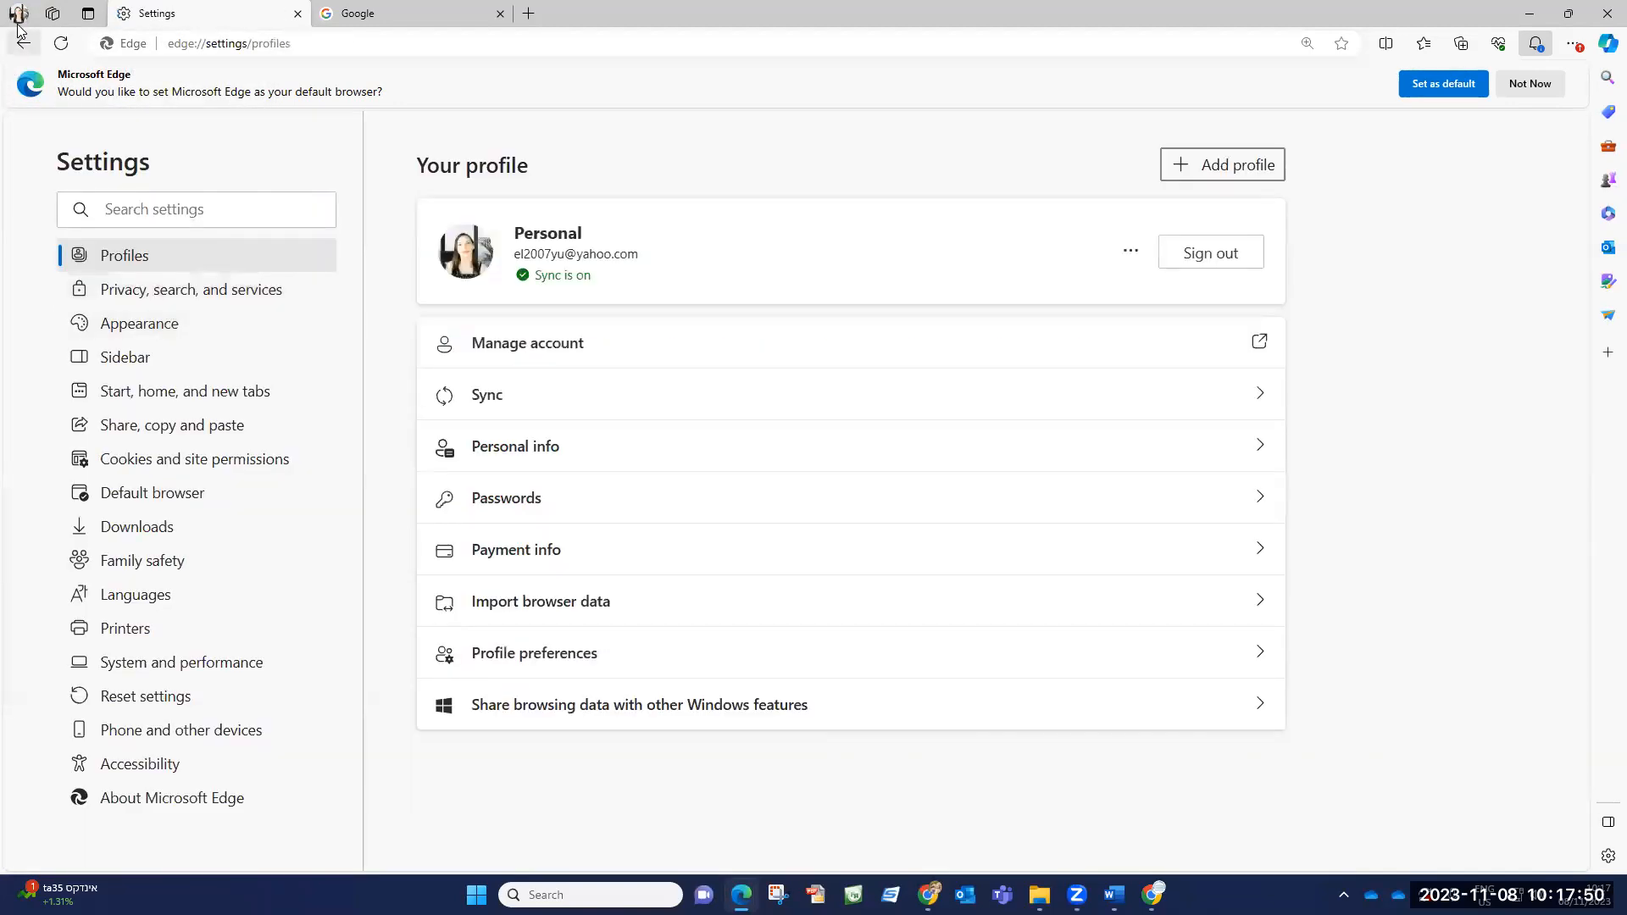
left_click(16, 14)
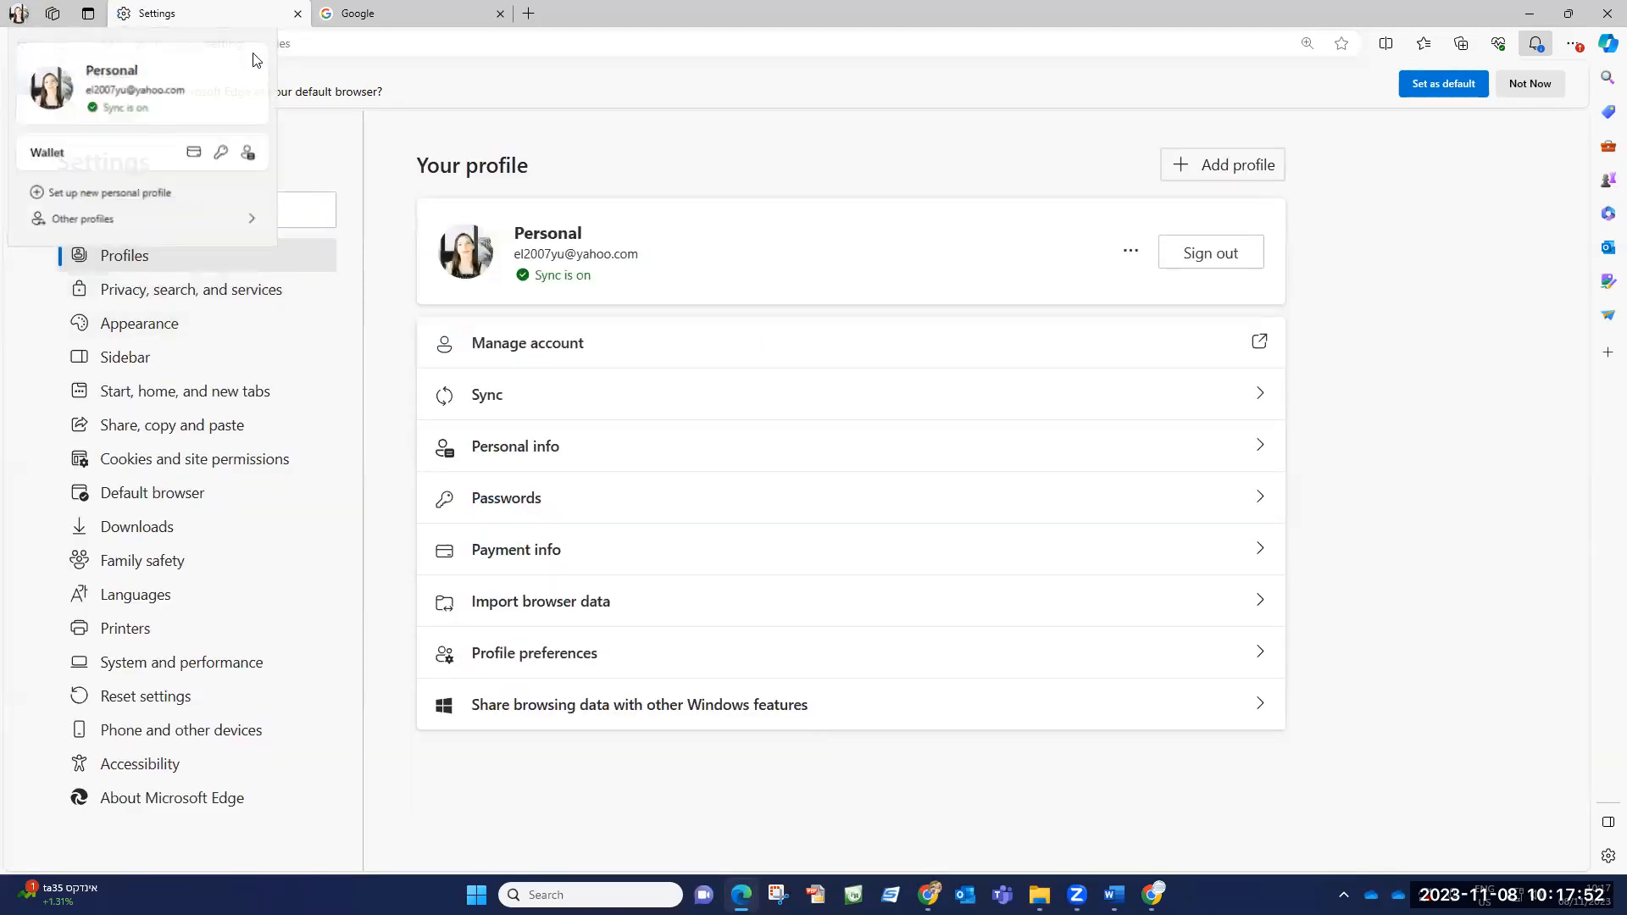
left_click(254, 57)
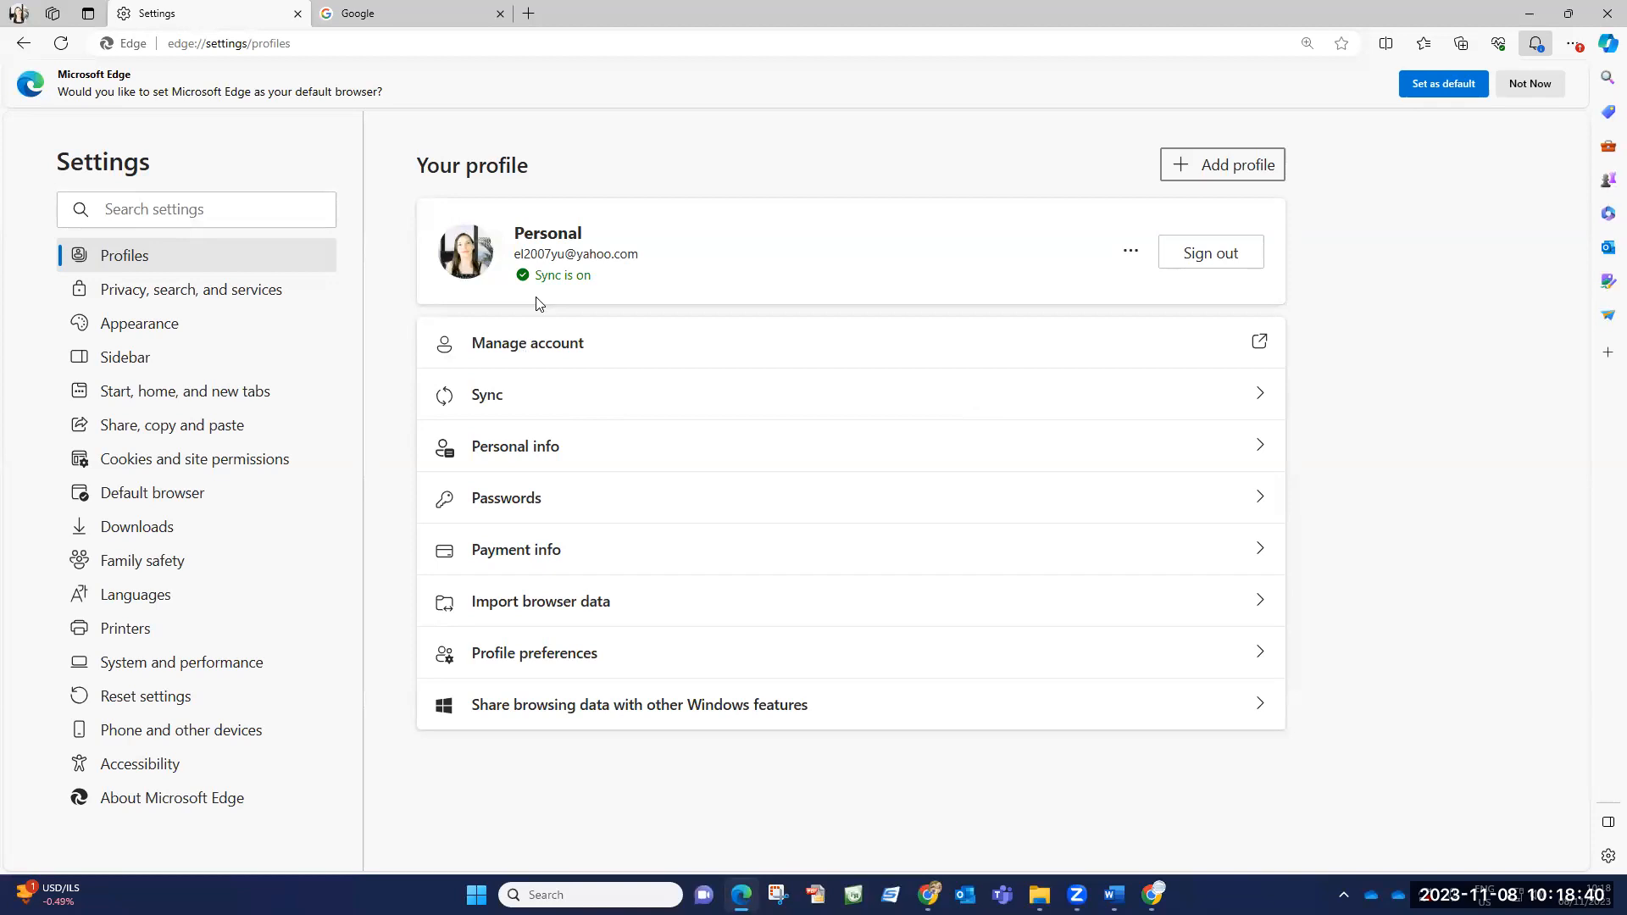
Open Copilot's app settings in the sidebar settings and switch Allow Microsoft to access page content off and back on
left_click(131, 360)
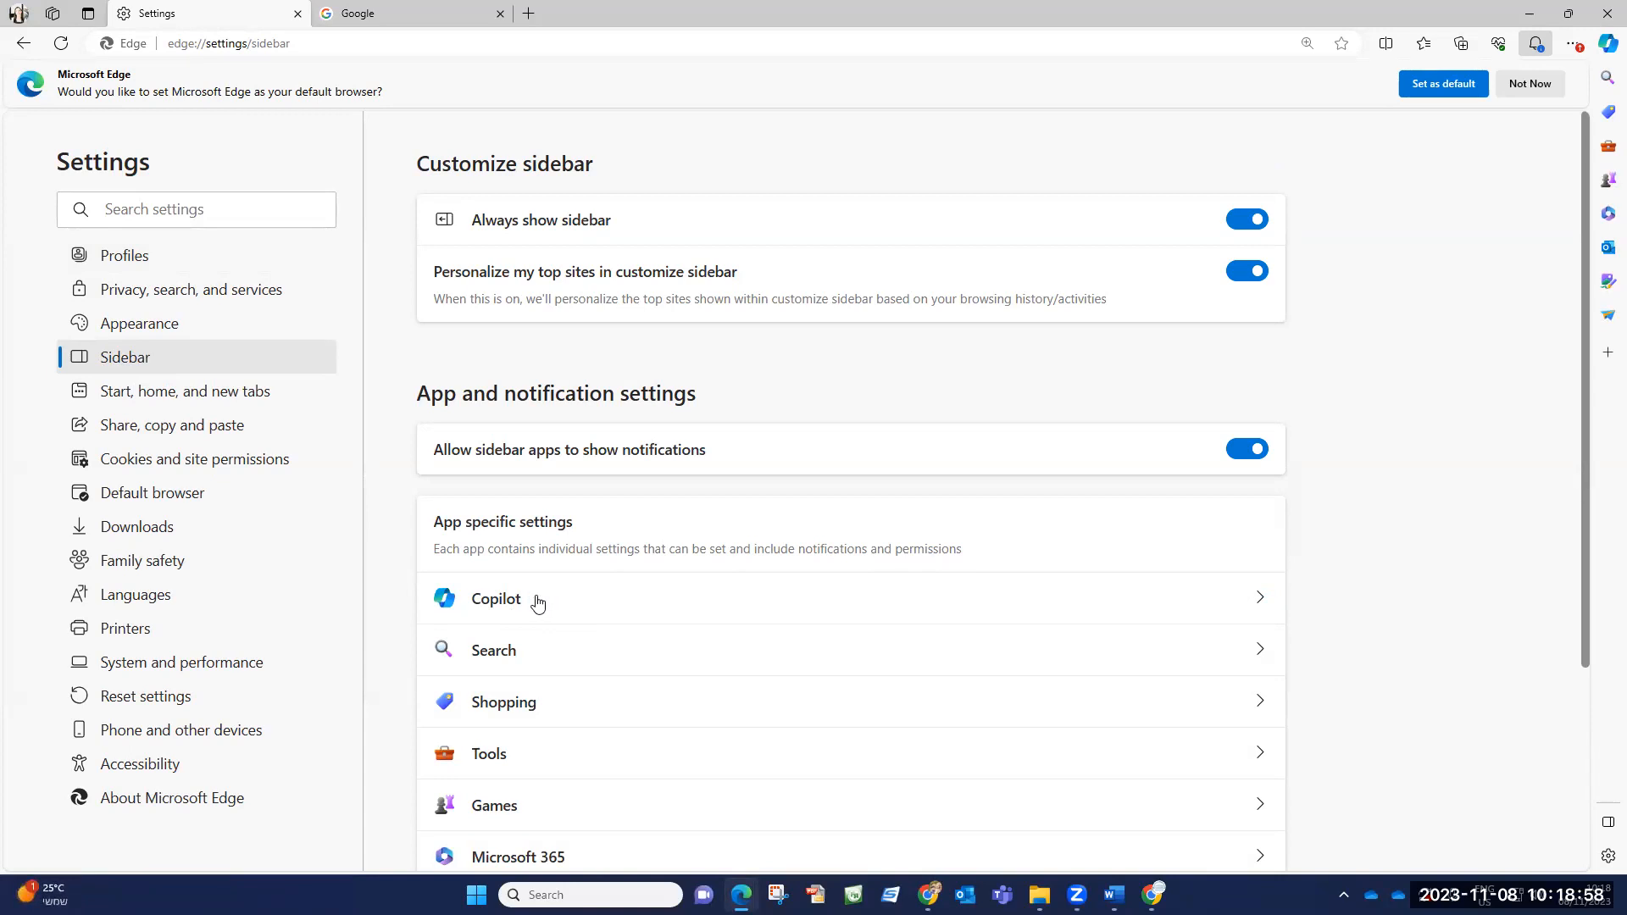
left_click(1251, 606)
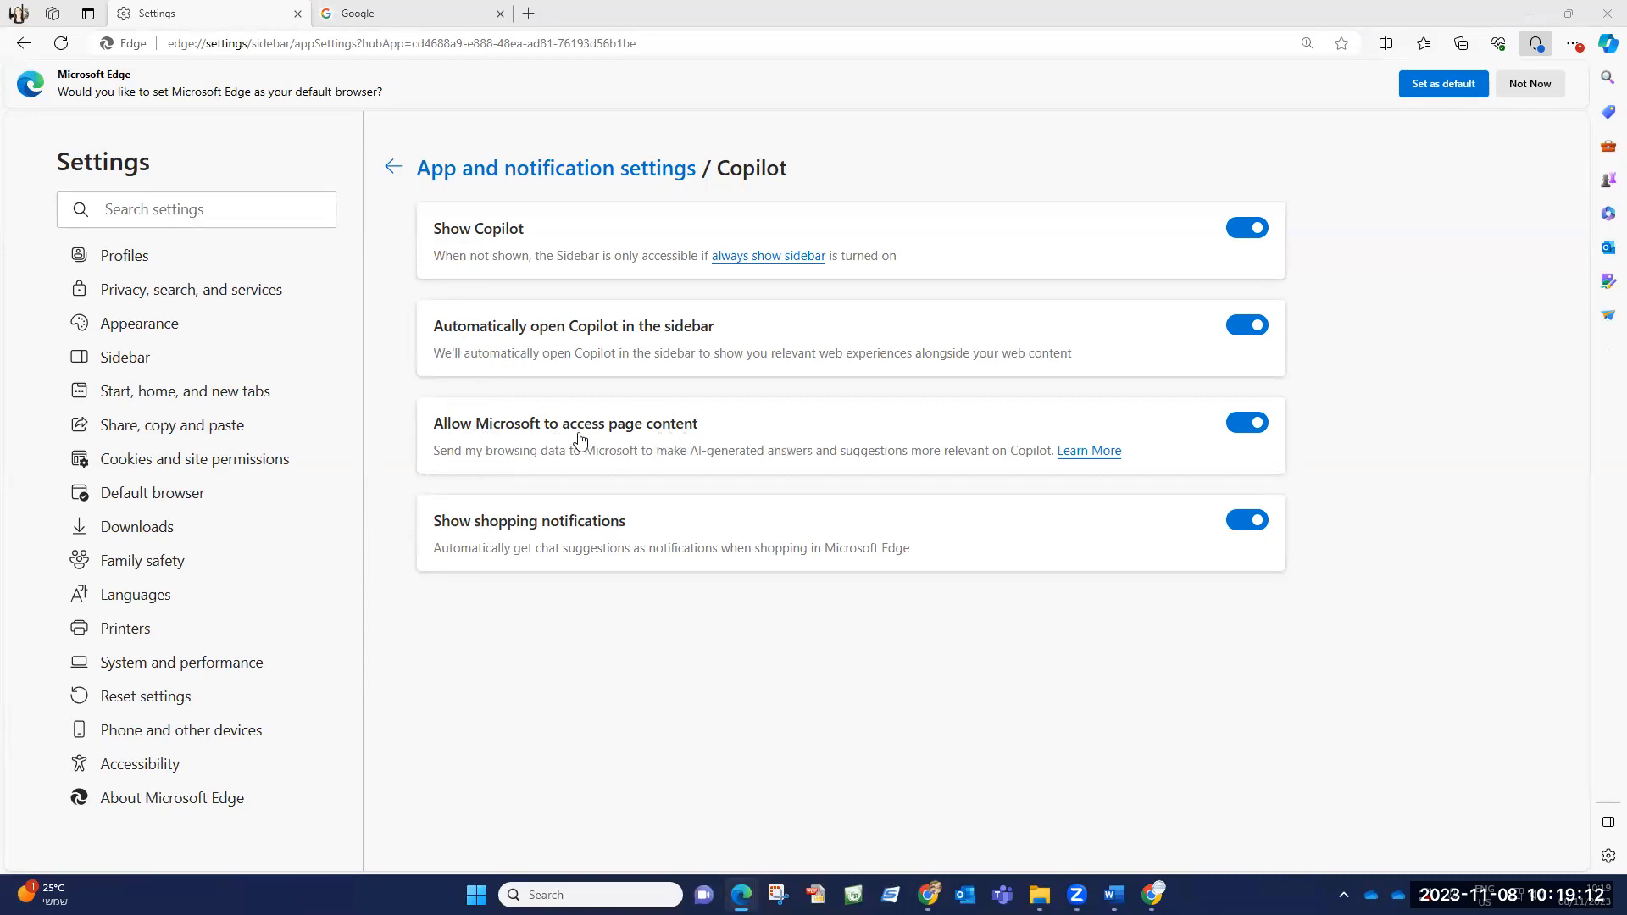
left_click(1253, 422)
left_click(1251, 425)
Close the Settings page and open the Copilot sidebar beside the Google page
left_click(18, 14)
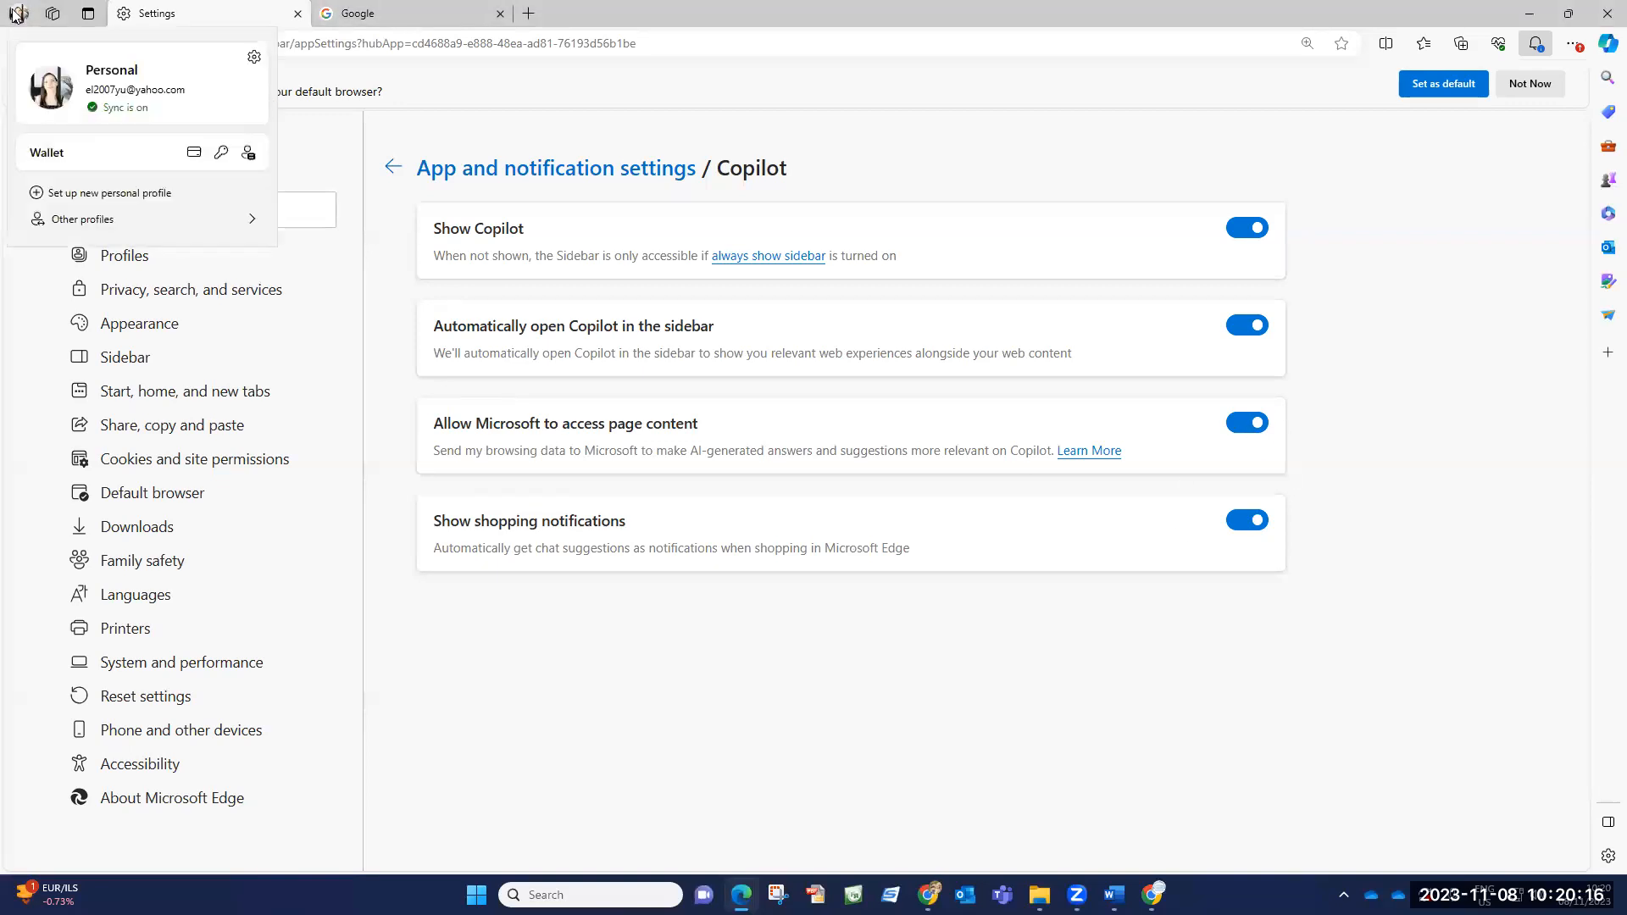
left_click(297, 13)
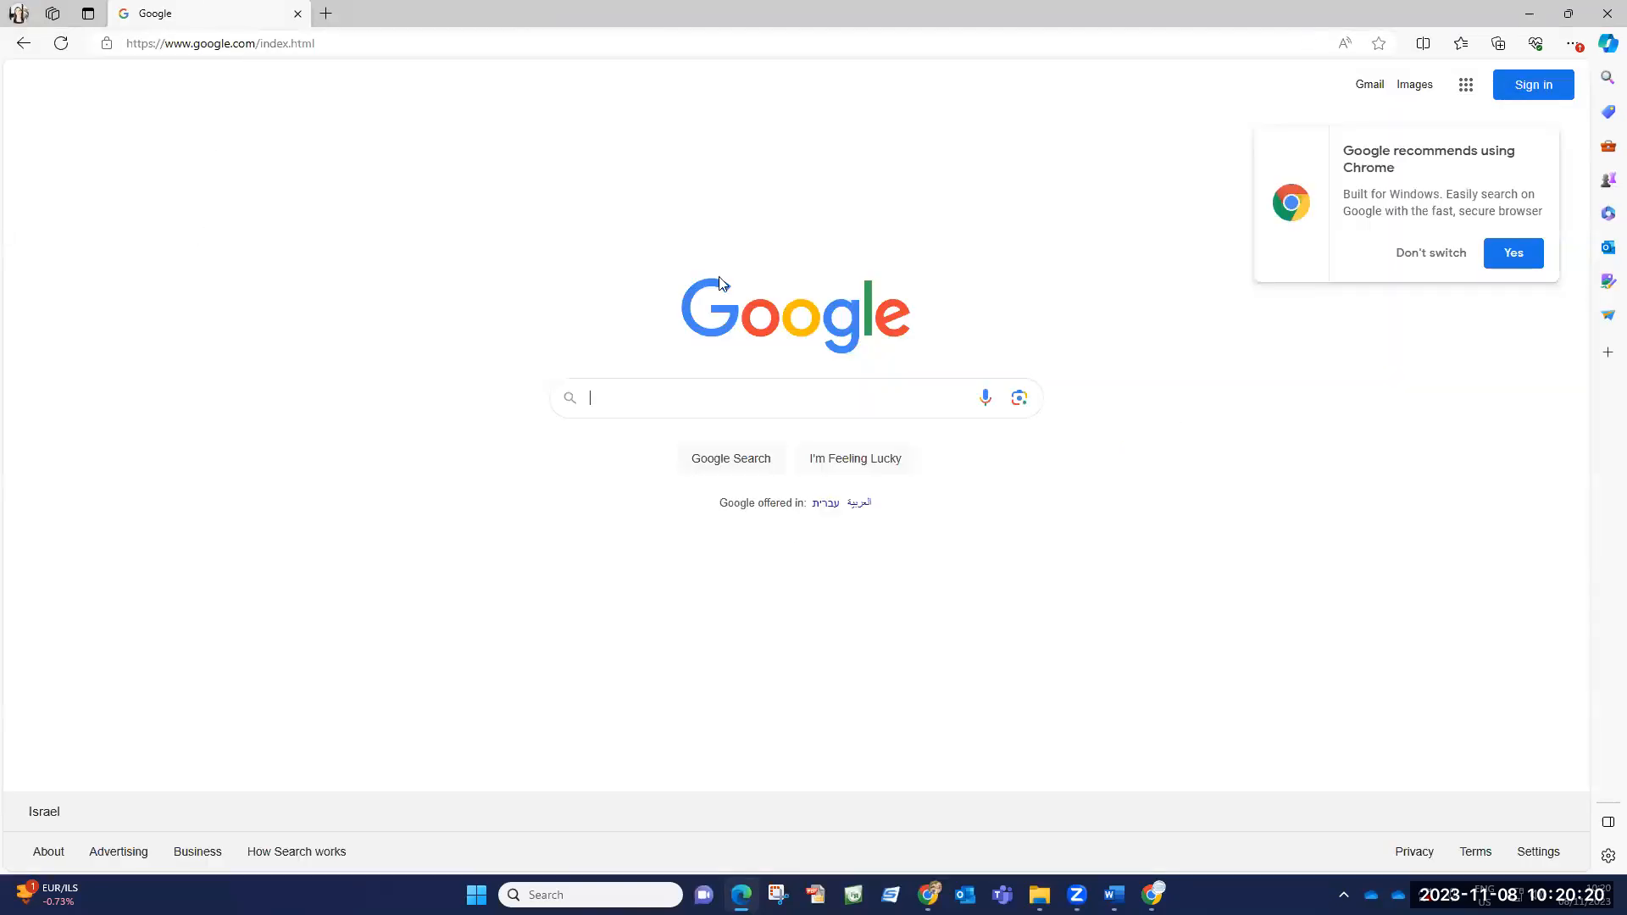
left_click(1606, 45)
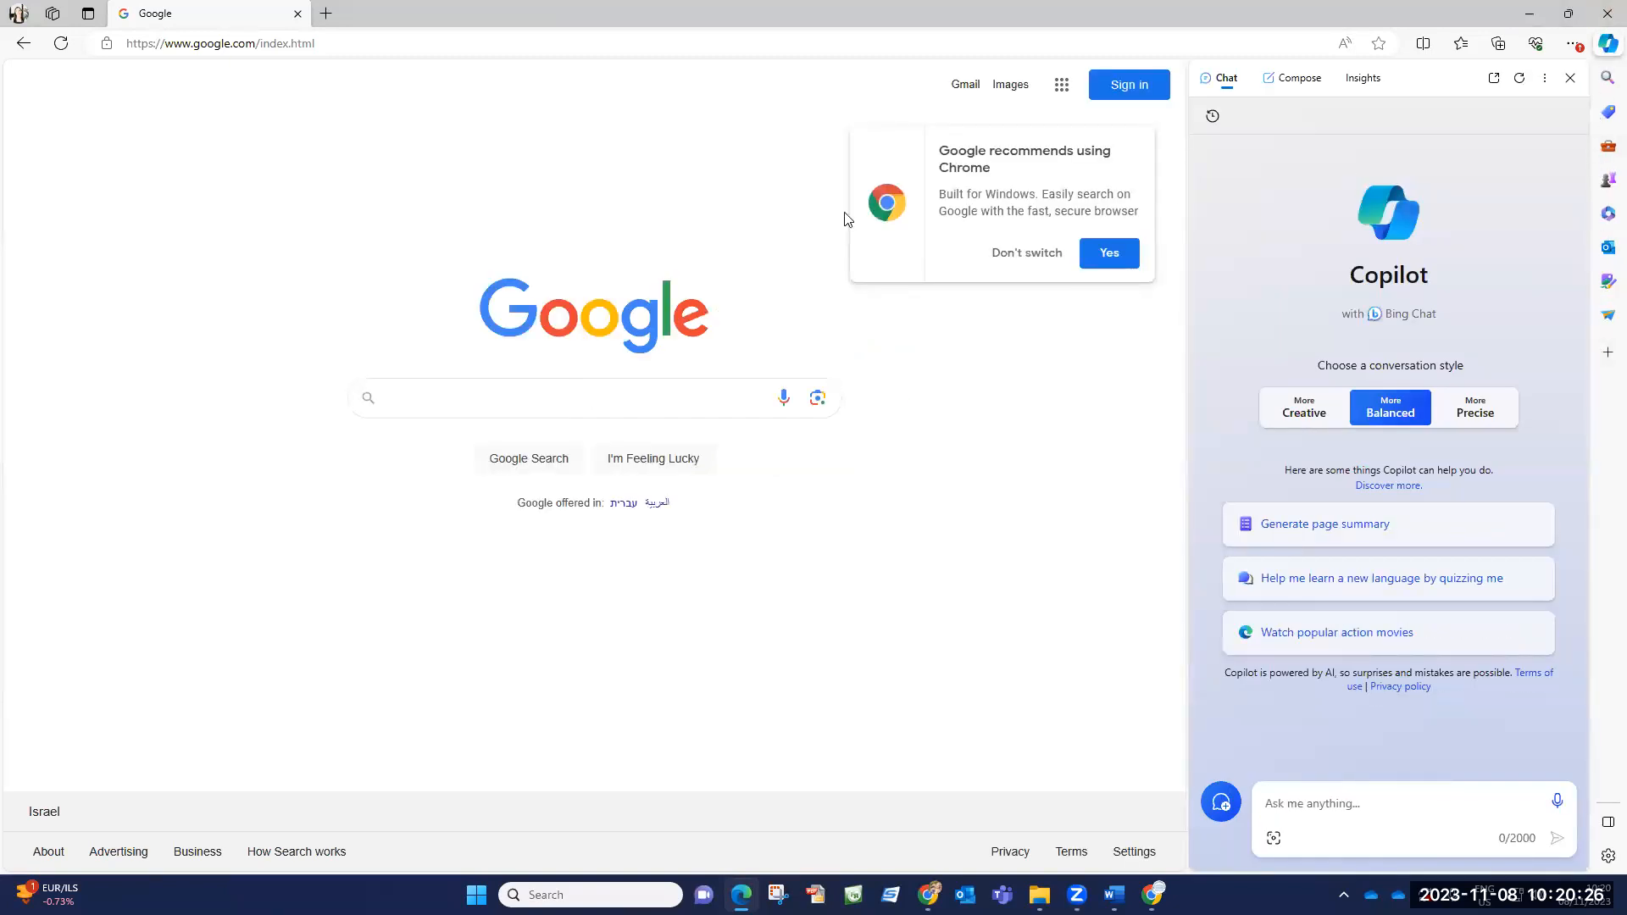
left_click(1606, 45)
left_click(1604, 45)
left_click(1604, 45)
left_click(1604, 45)
Enlarge the Google page by three zoom levels
key("ctrl+plus")
key("ctrl+plus")
key("ctrl+plus")
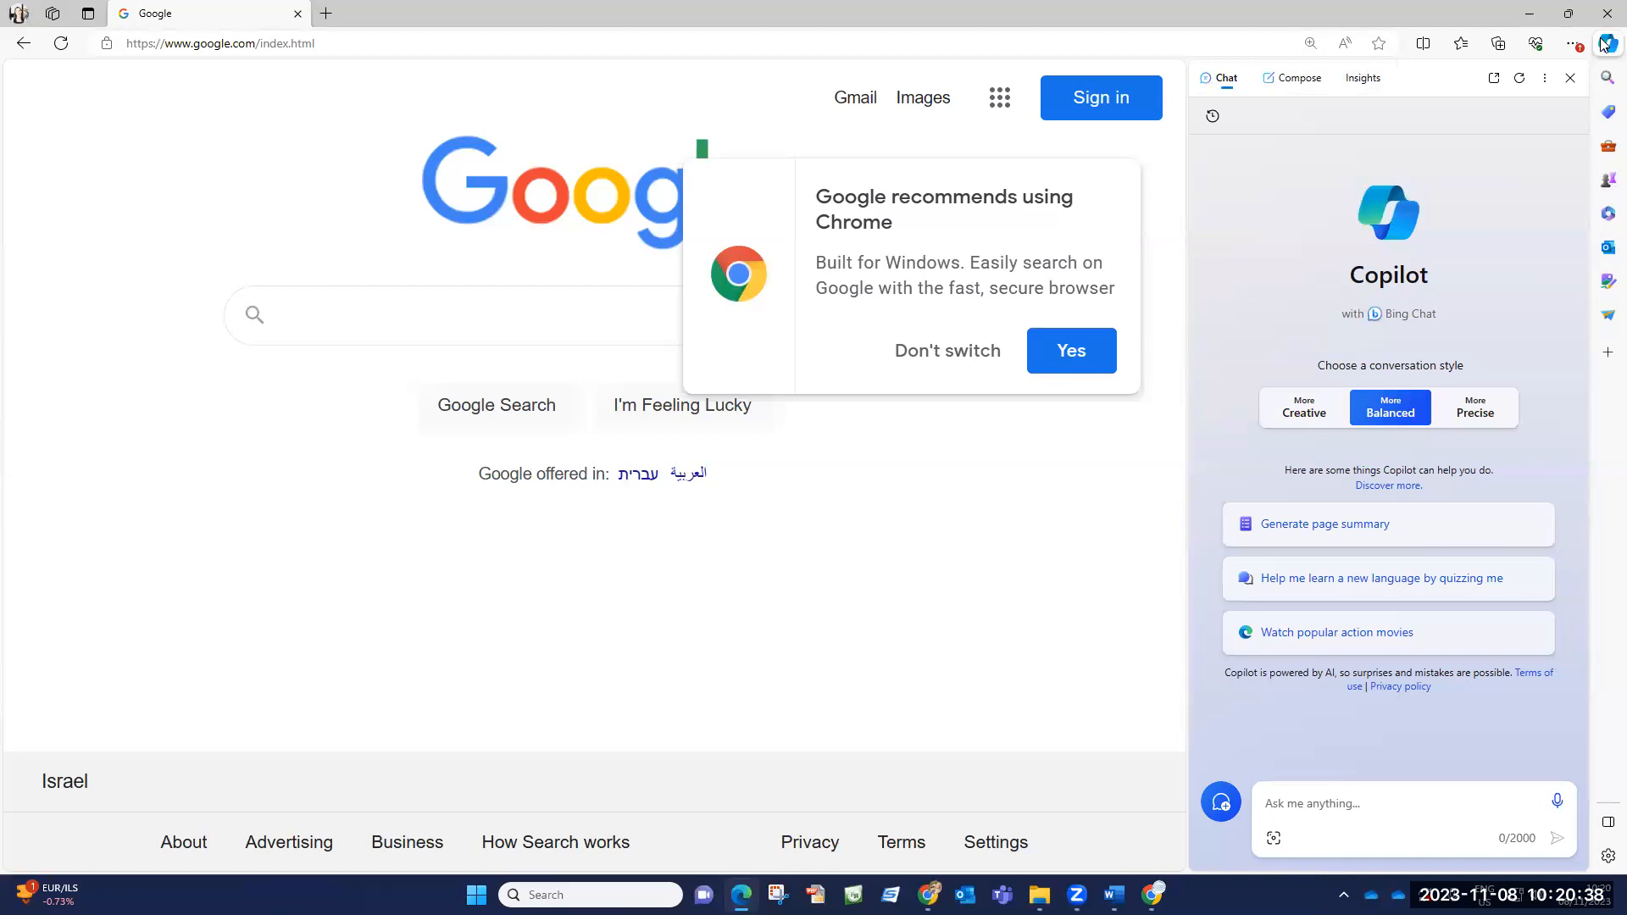
Reduce the Google page by one zoom level, and close and reopen the Copilot sidebar
key("ctrl+minus")
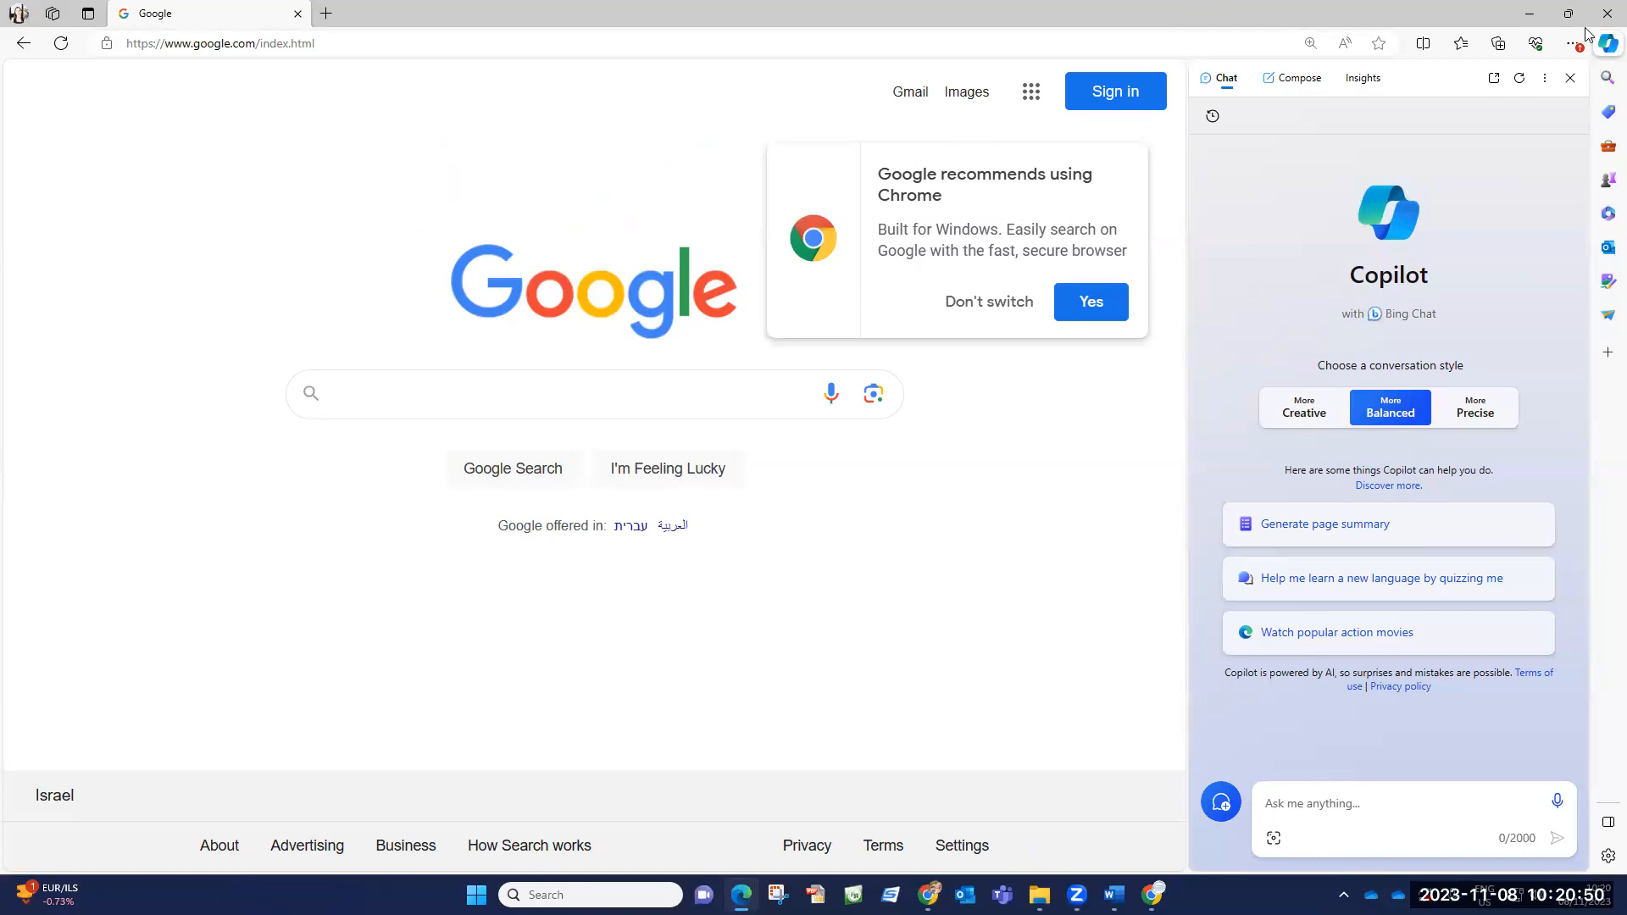
left_click(1603, 48)
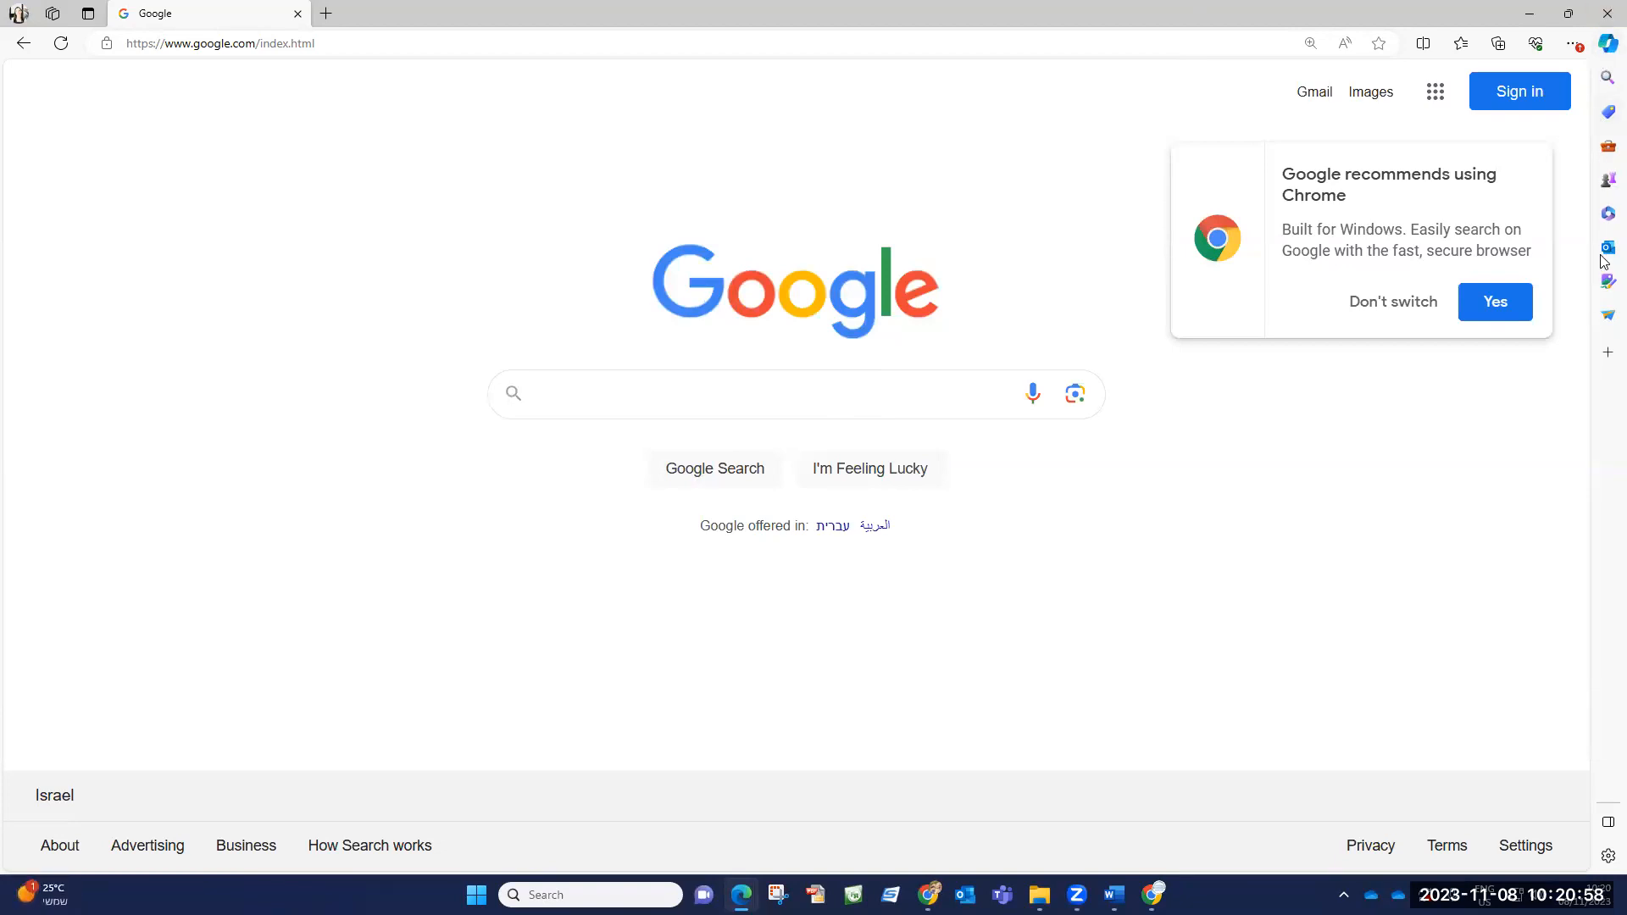
left_click(1606, 44)
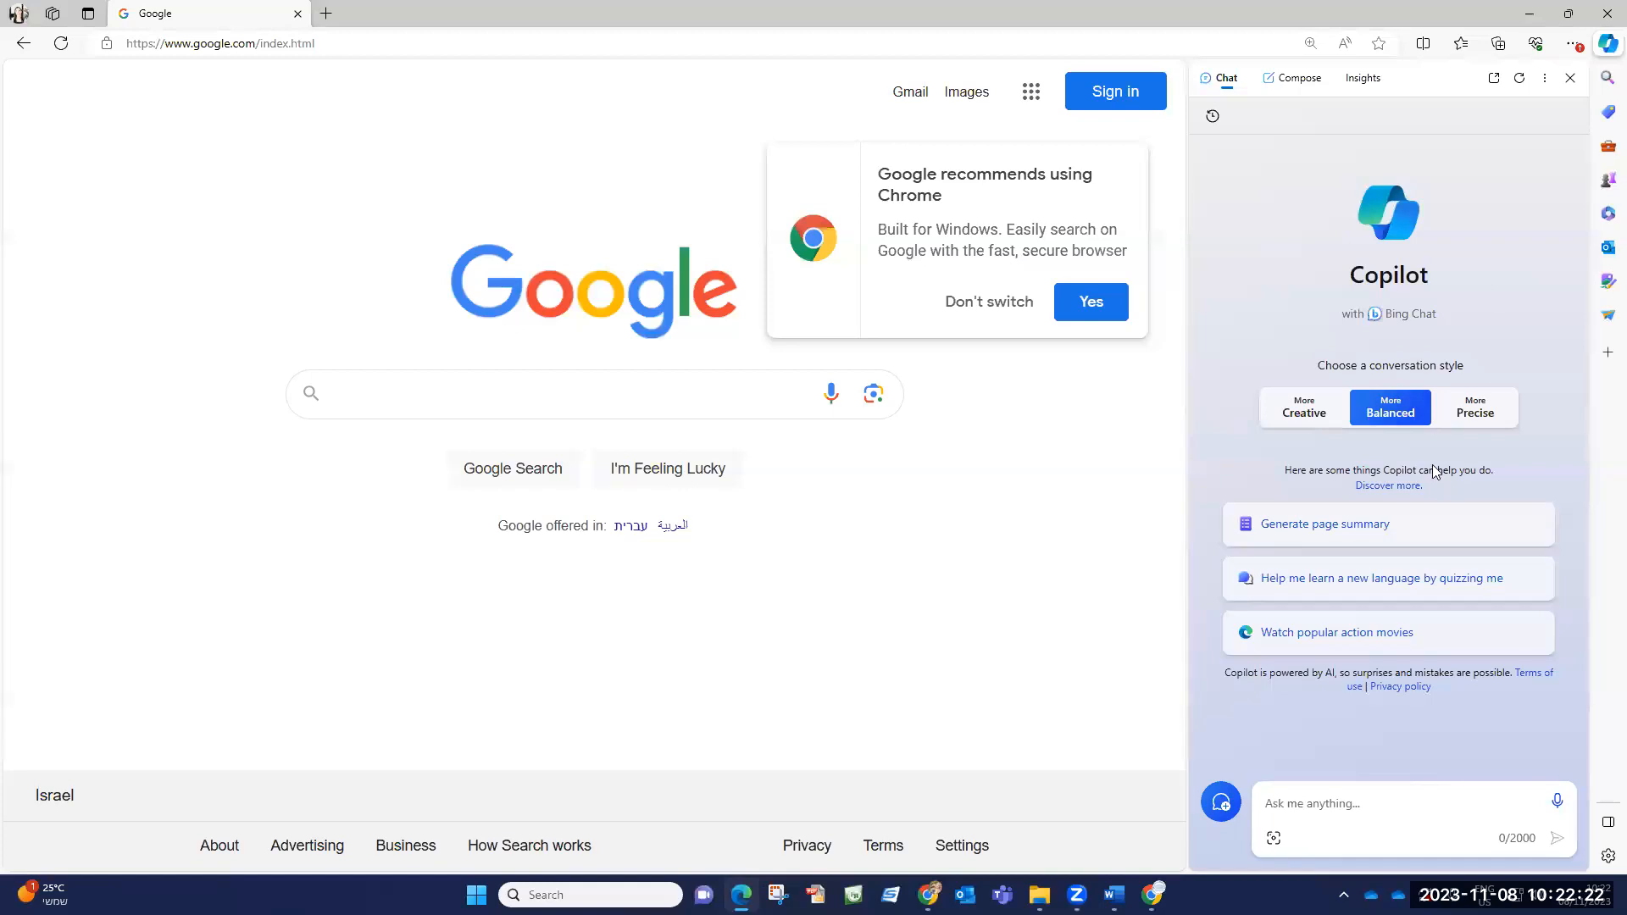
Open a new tab and launch Bing Chat from the Microsoft Start search box
left_click(326, 13)
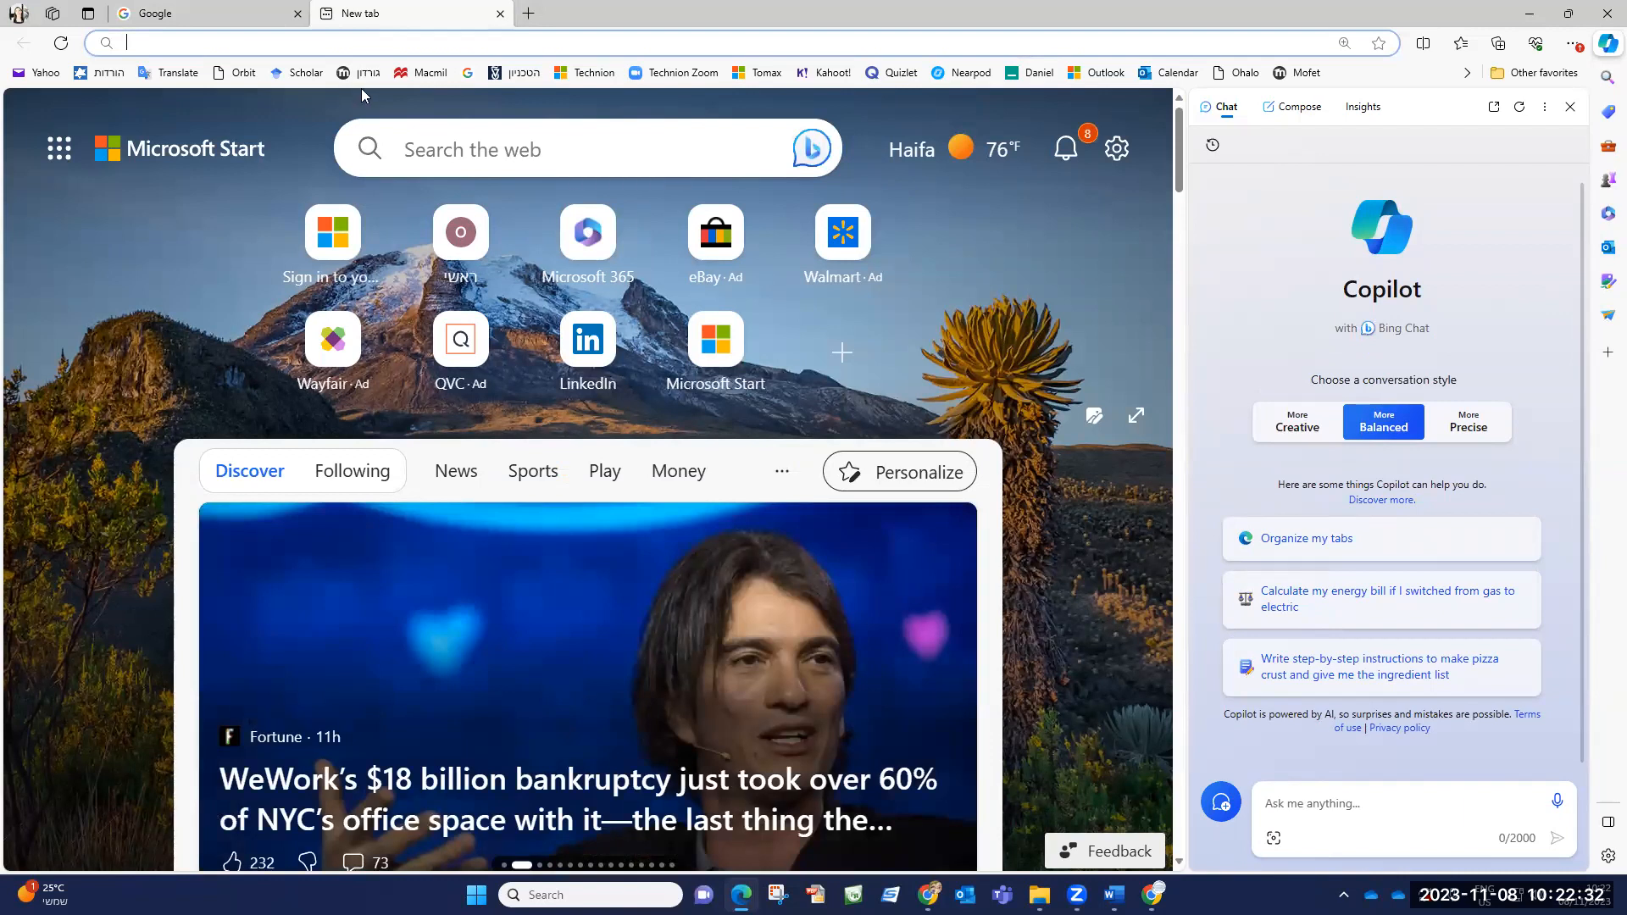
left_click(571, 163)
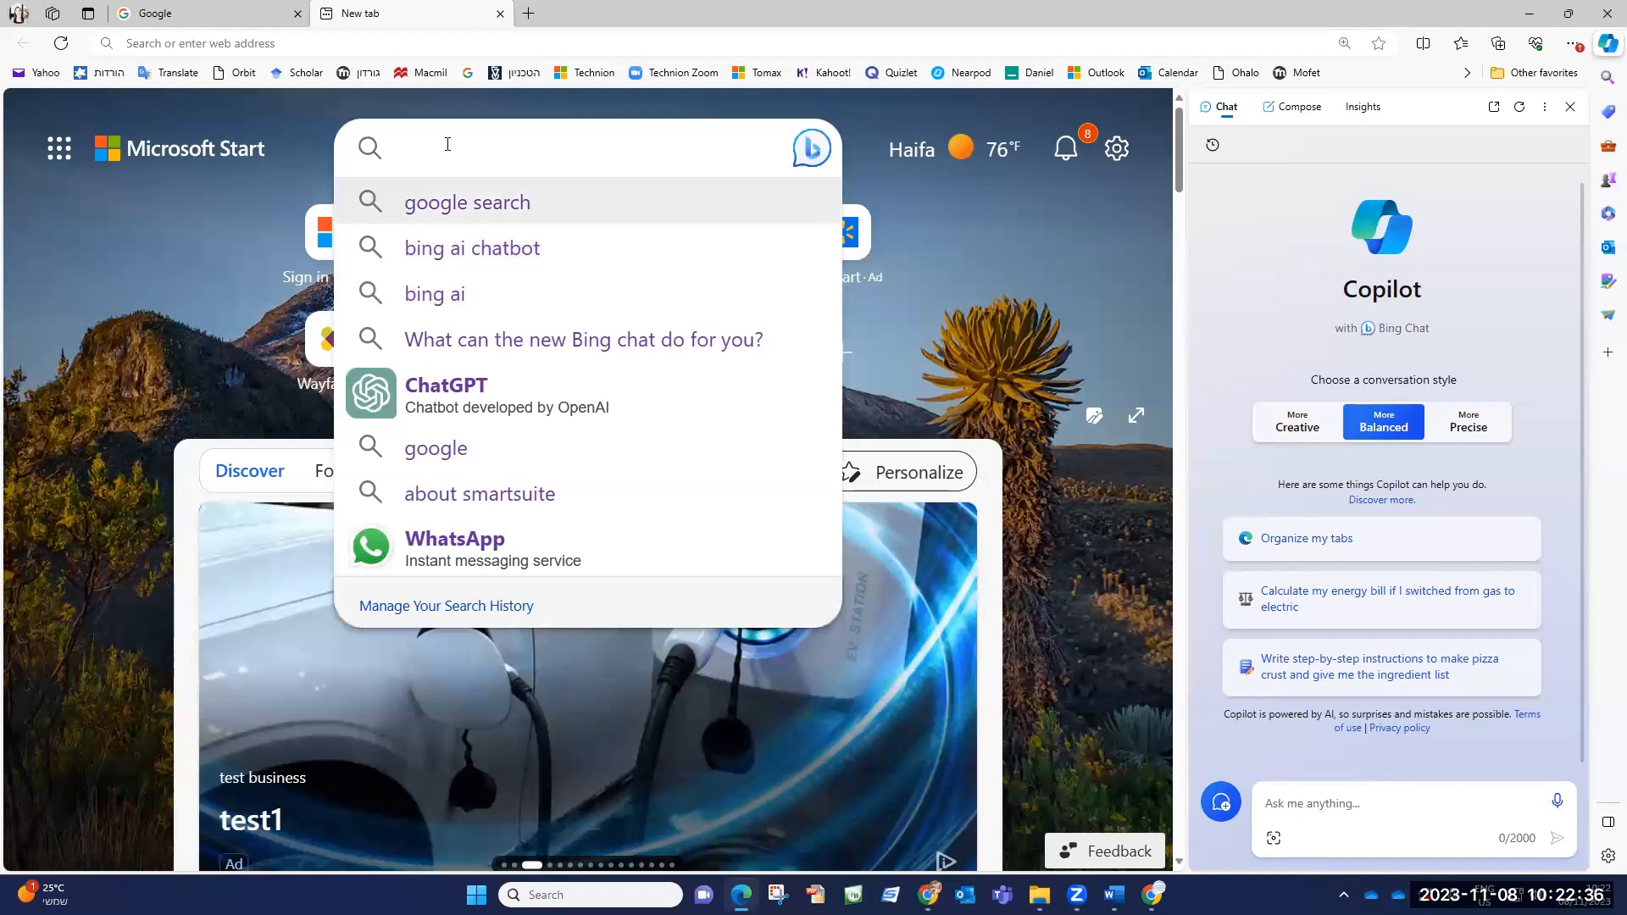
left_click(811, 149)
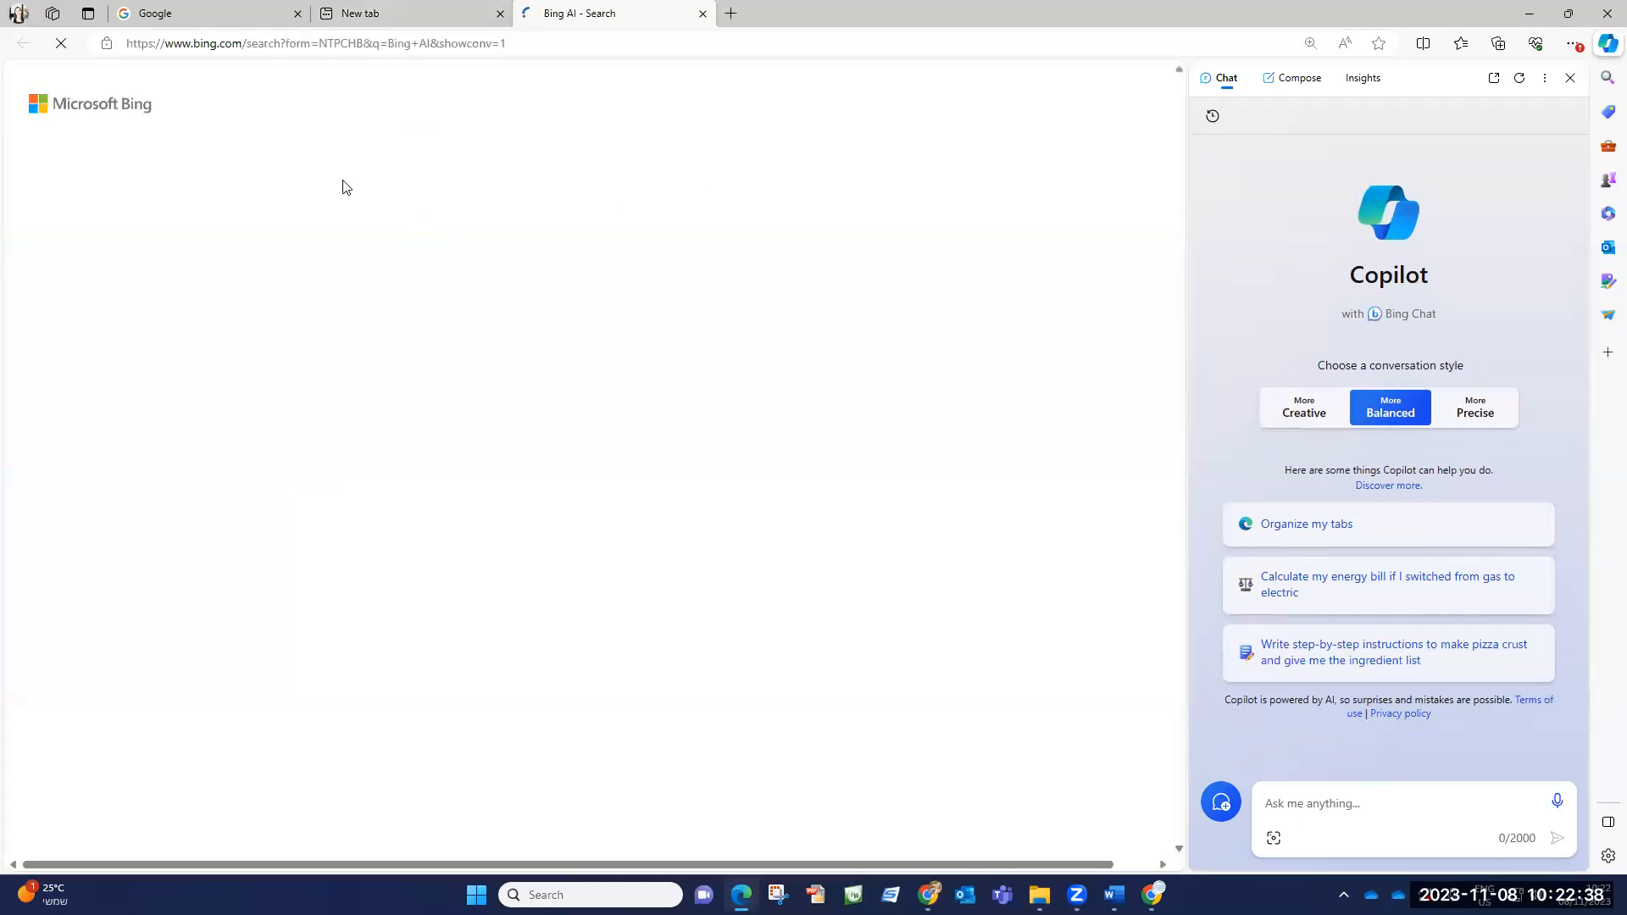
Show the Bing AI web search results and switch back to the Bing Chat view
left_click(234, 119)
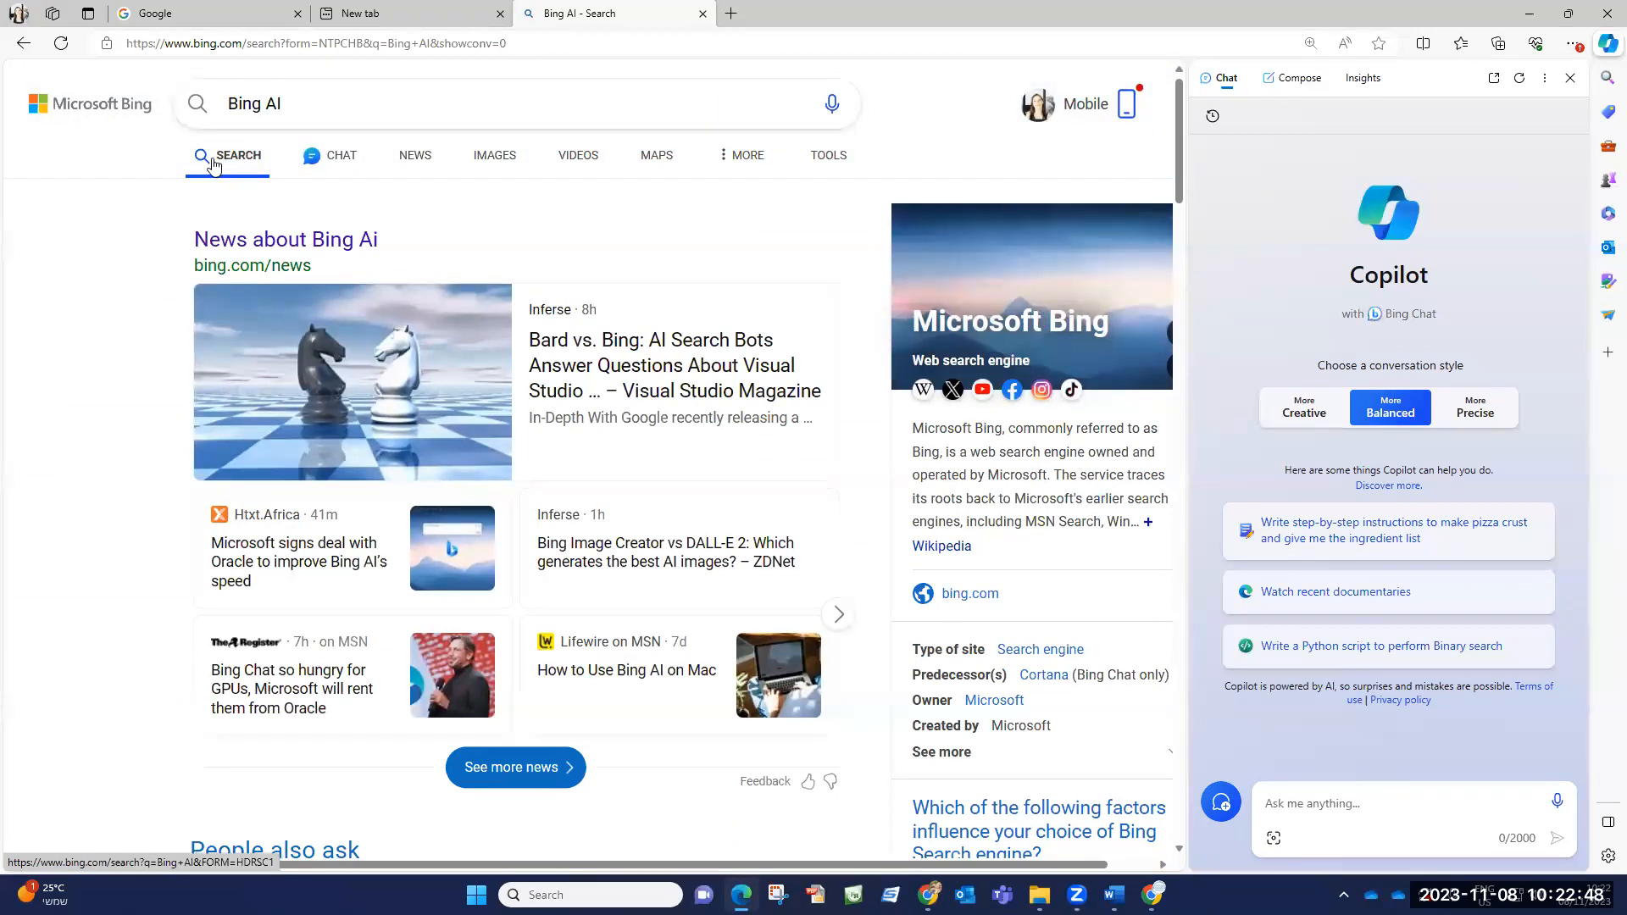
left_click(242, 106)
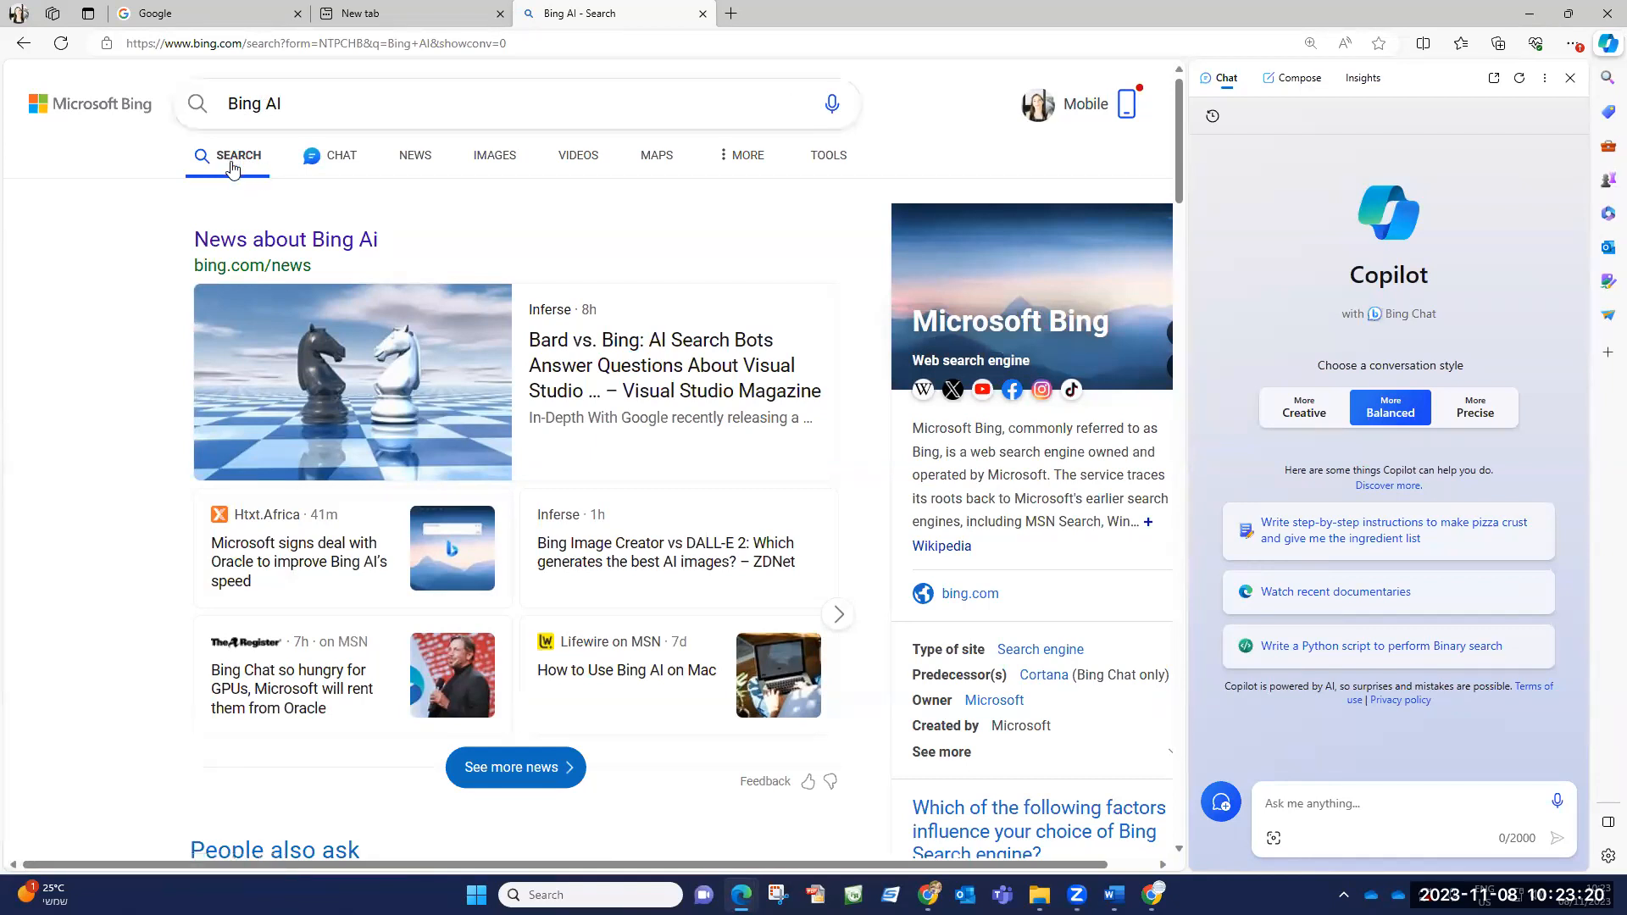
left_click(335, 166)
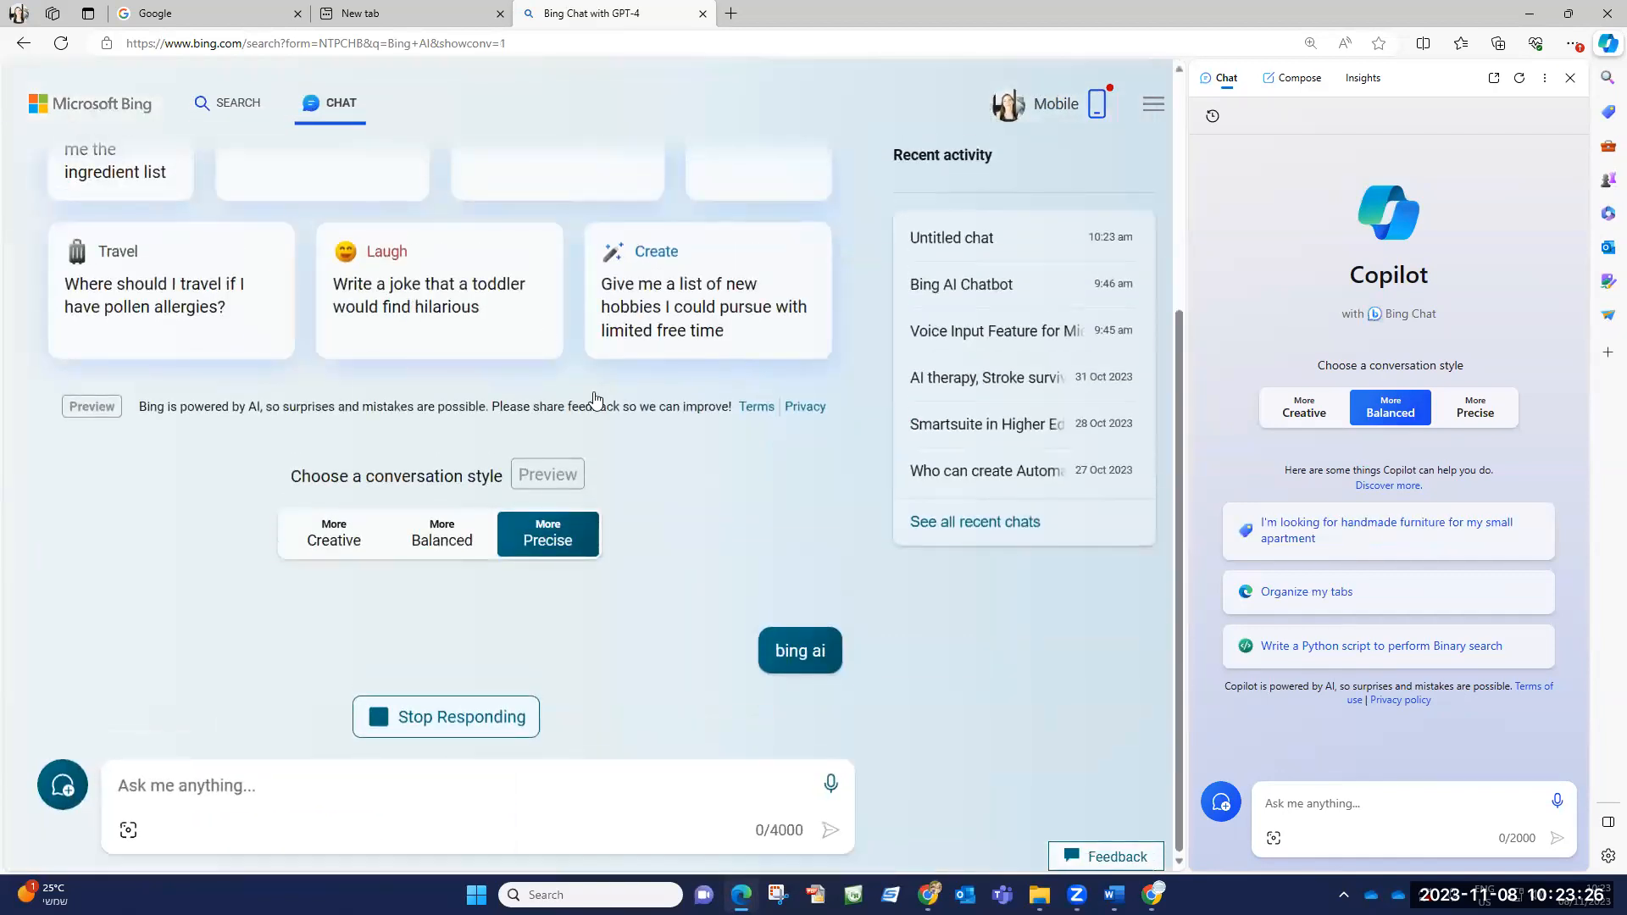
Review the Bing Chat page's suggested prompts, conversation styles and the message box's character limit
scroll(210, 254, "up", 4)
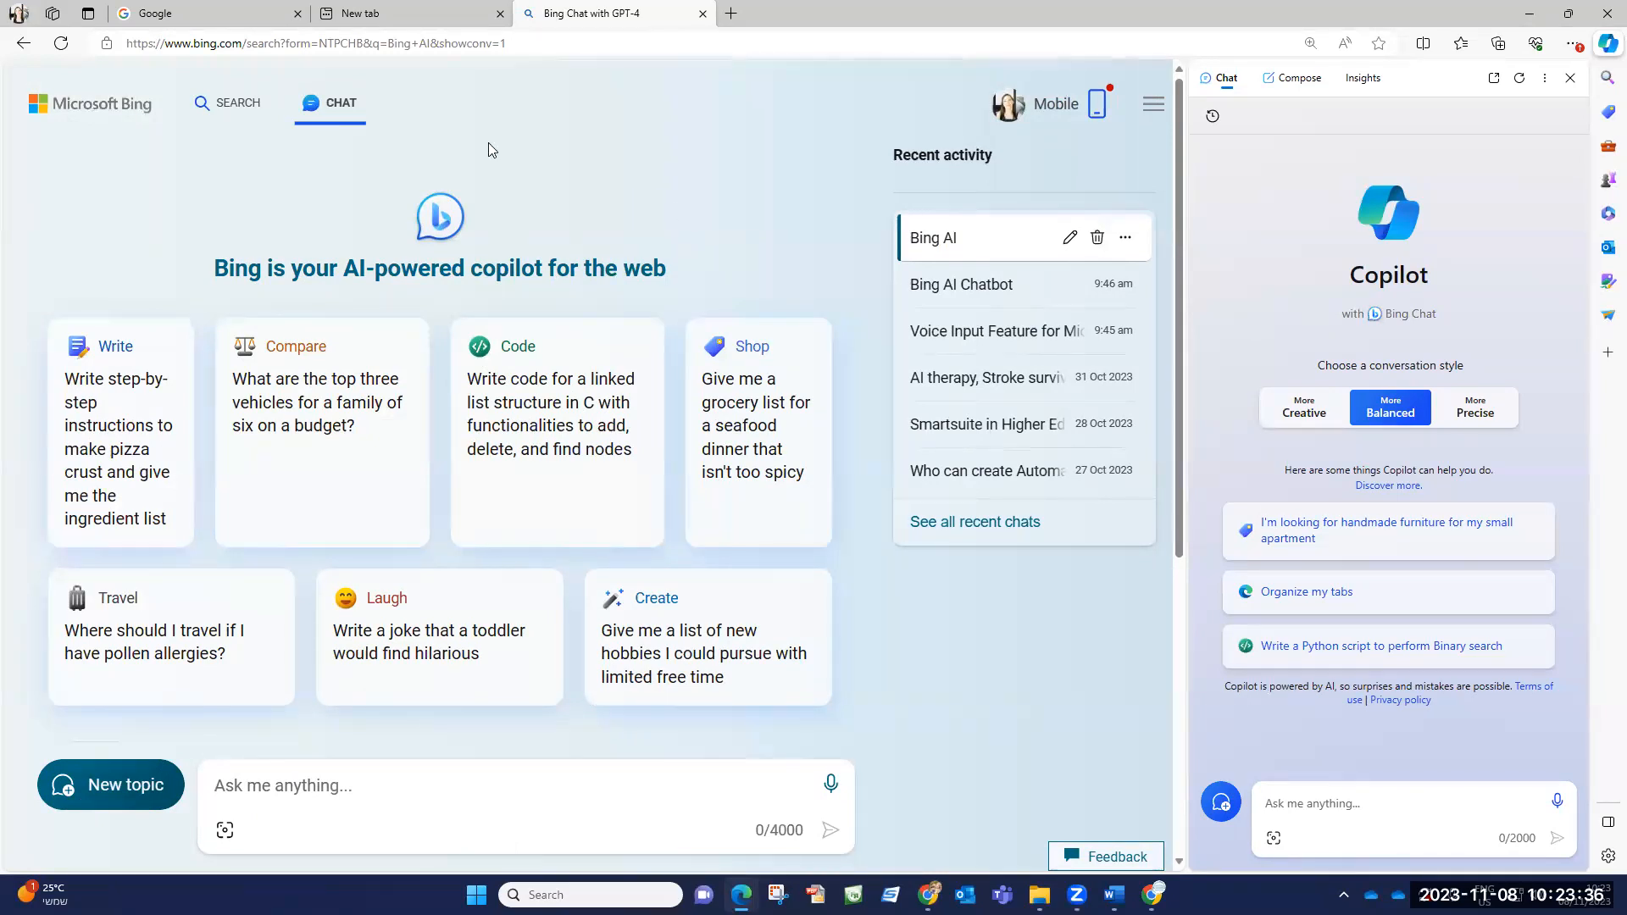
scroll(642, 320, "down", 3)
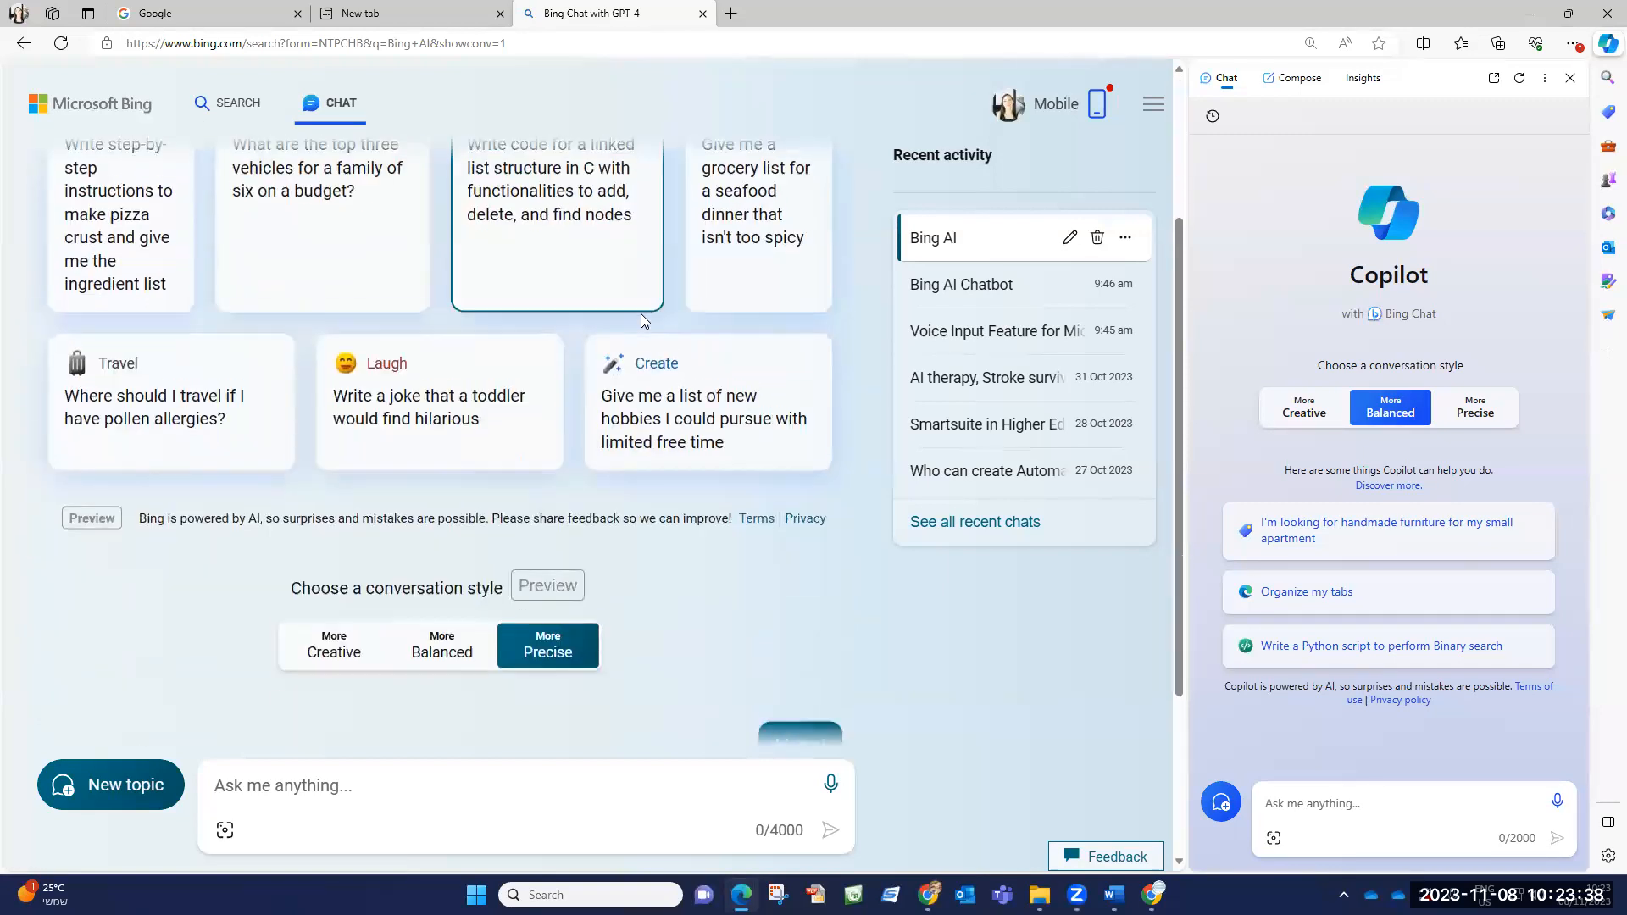
scroll(698, 313, "up", 3)
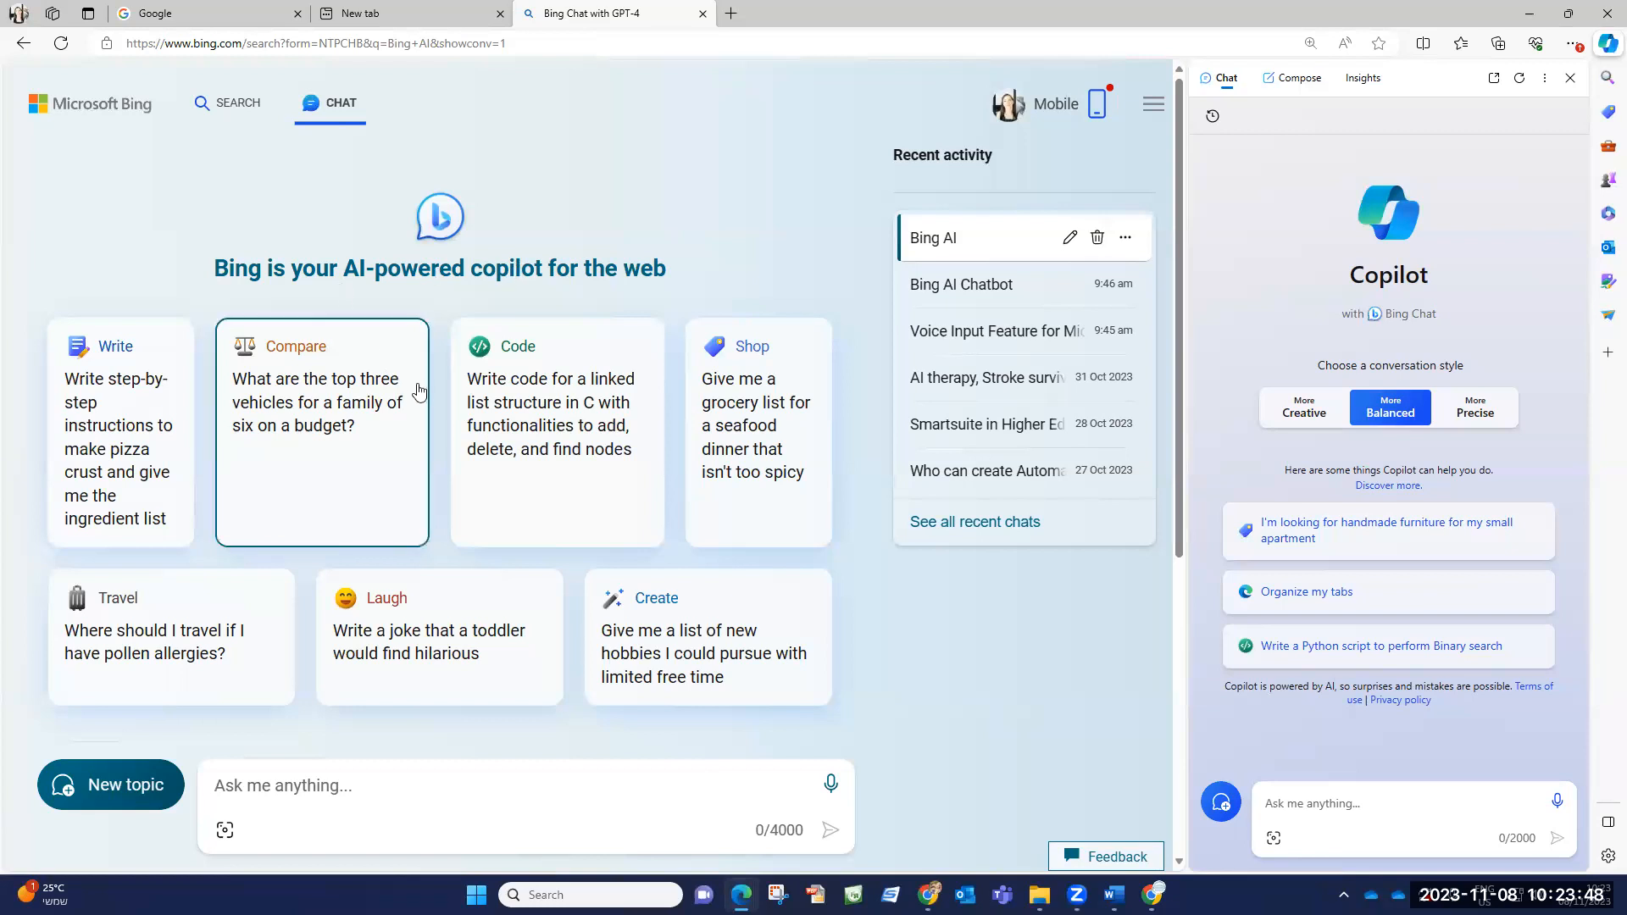
scroll(474, 382, "down", 4)
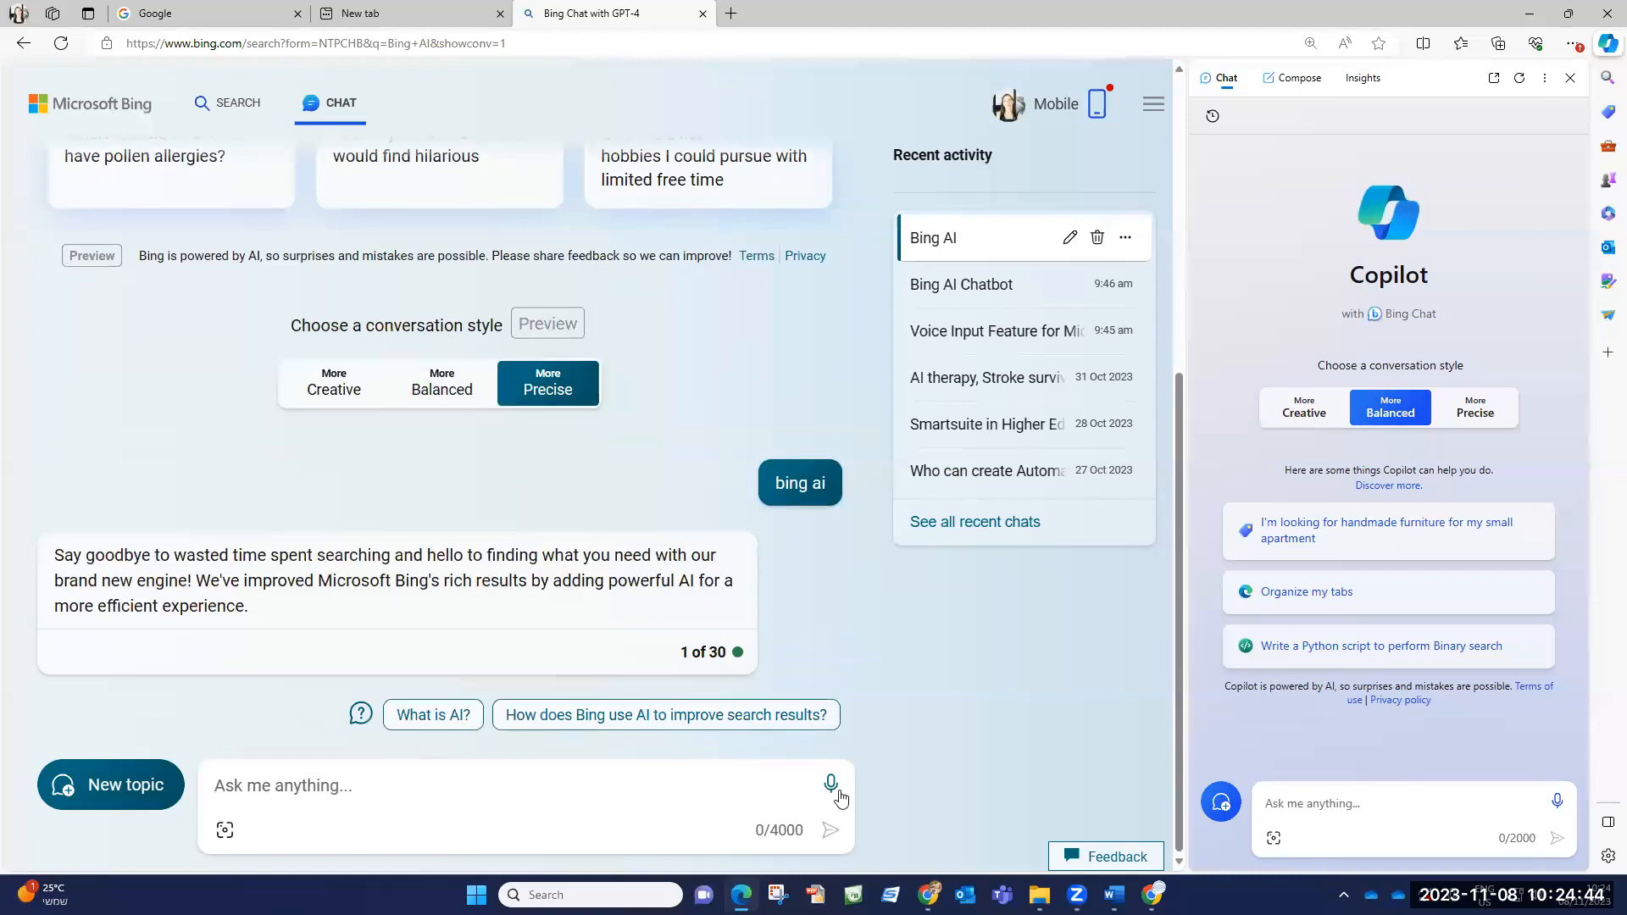
left_click_drag(770, 829, 820, 835)
left_click(786, 834)
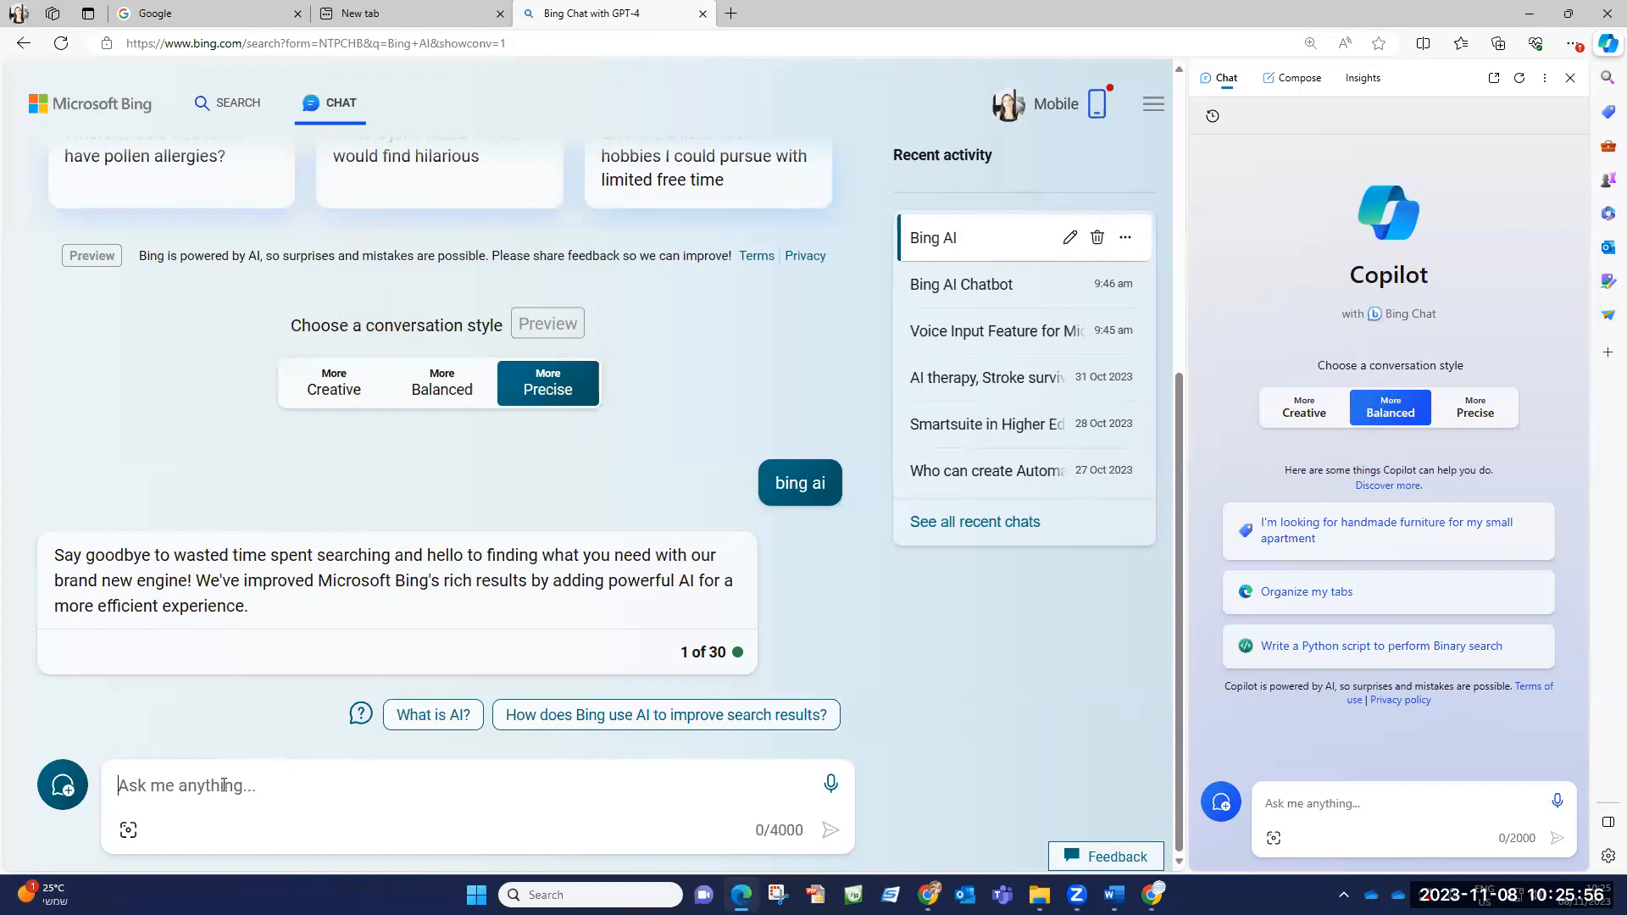
Enter the Bing Chat prompt "Write an article that proves that soft skills can be measured" in the message box
left_click(422, 806)
type("Wri")
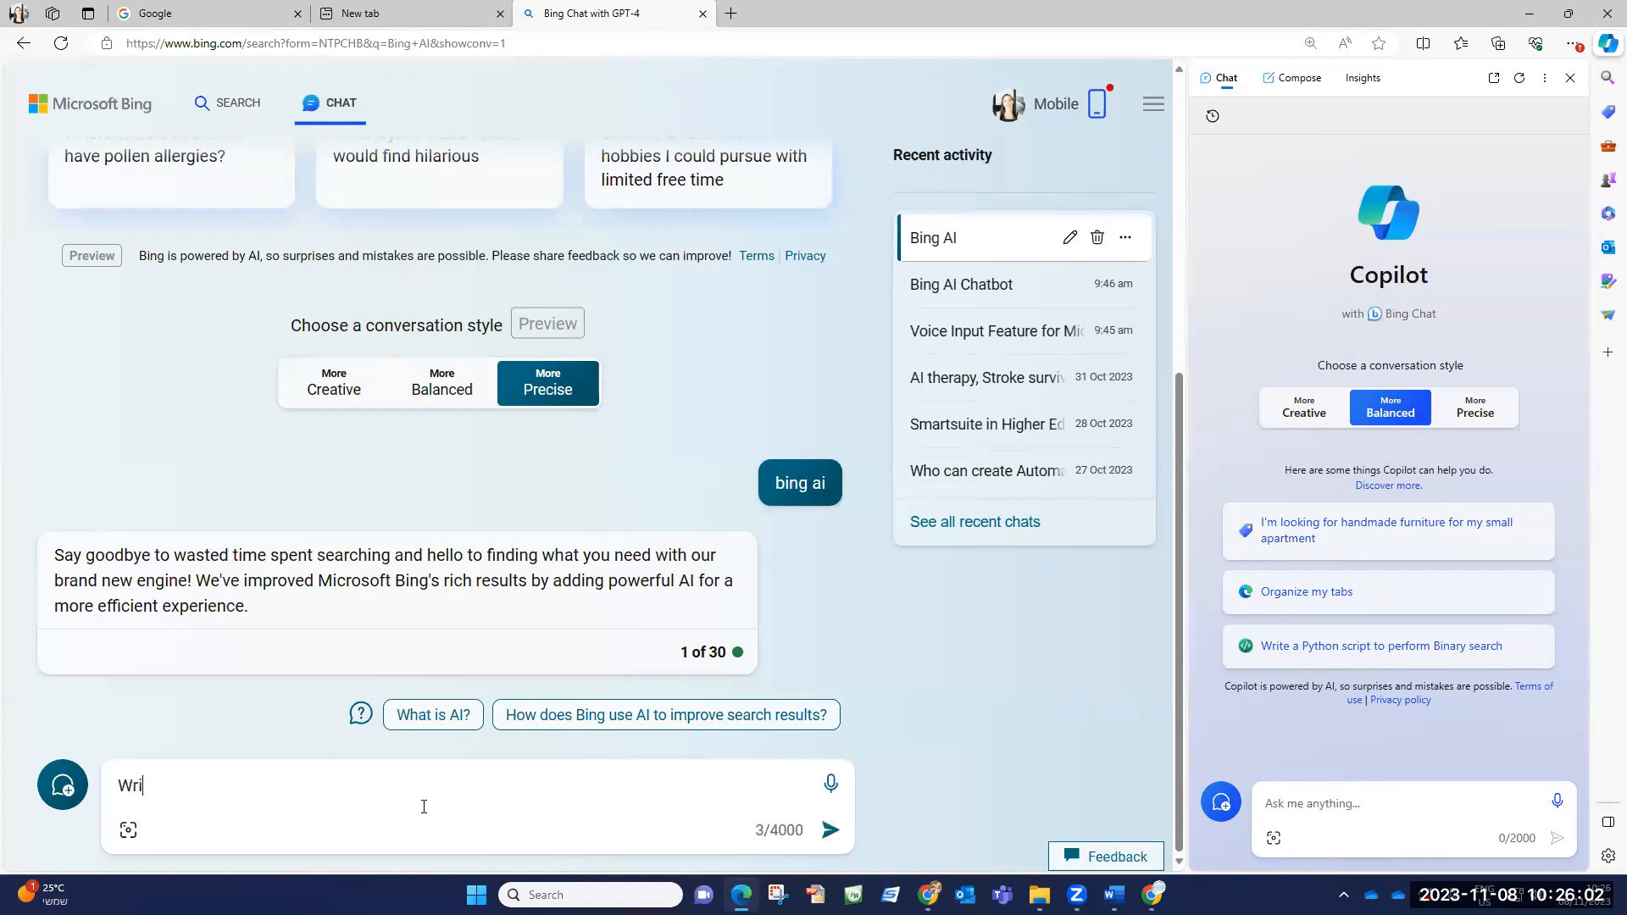
type("te an articel")
key("BackSpace")
key("BackSpace")
type("le about")
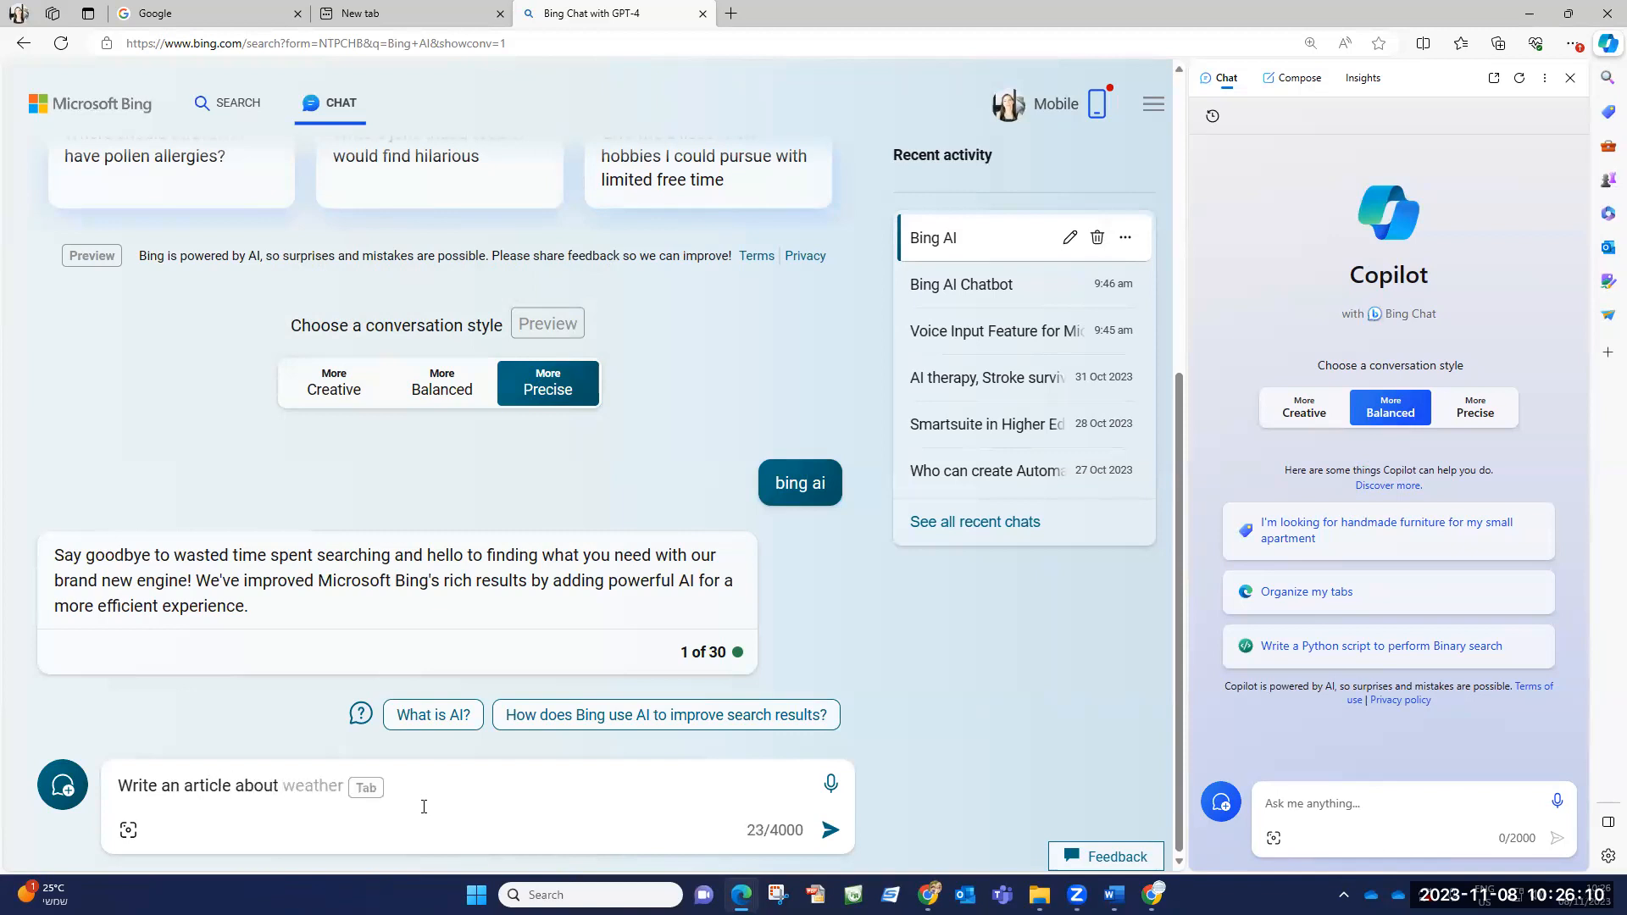
key("BackSpace")
key("BackSpace")
key("BackSpace")
key("BackSpace")
key("BackSpace")
key("BackSpace")
type("thay")
key("BackSpace")
key("BackSpace")
type("t proves tht")
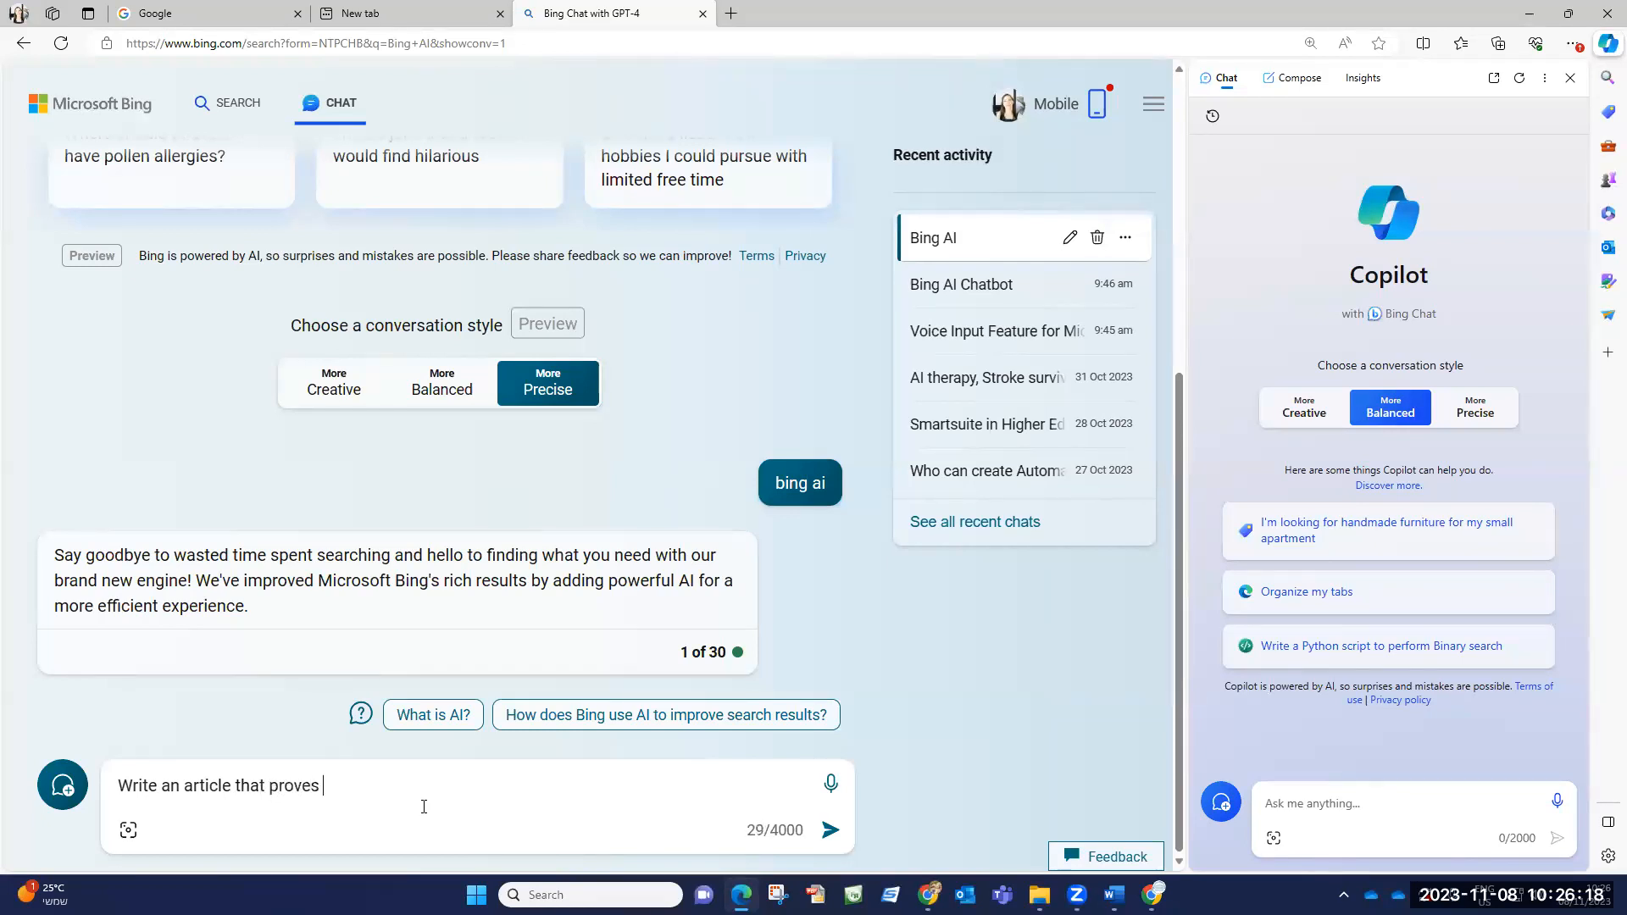
key("BackSpace")
key("BackSpace")
type("at soft skills a")
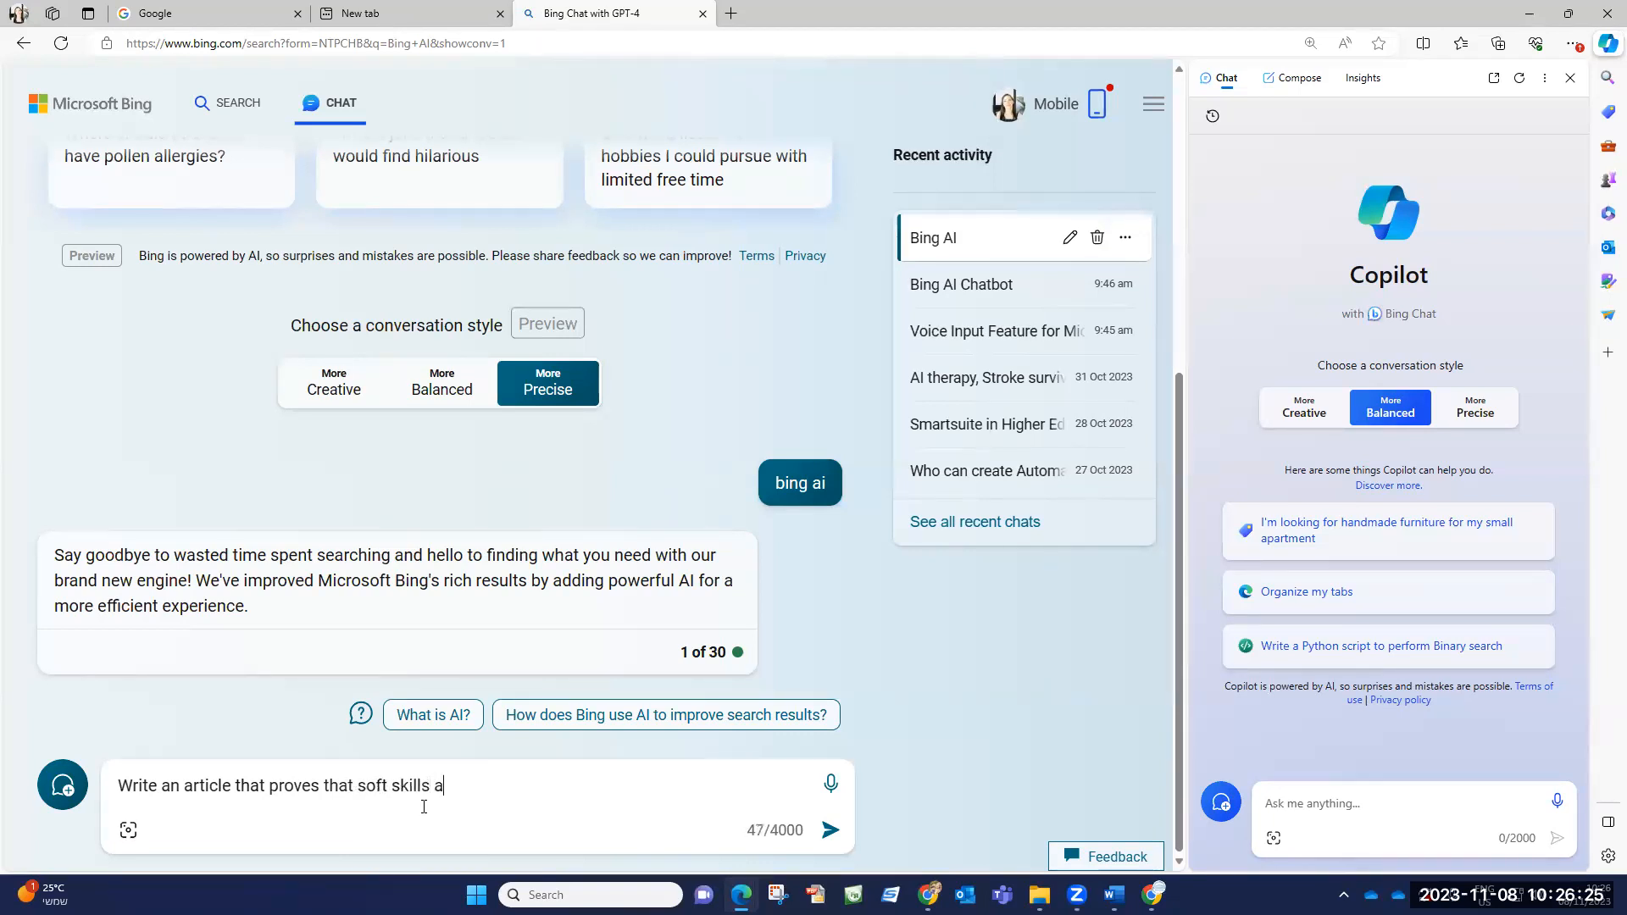
key("BackSpace")
type("can be measured")
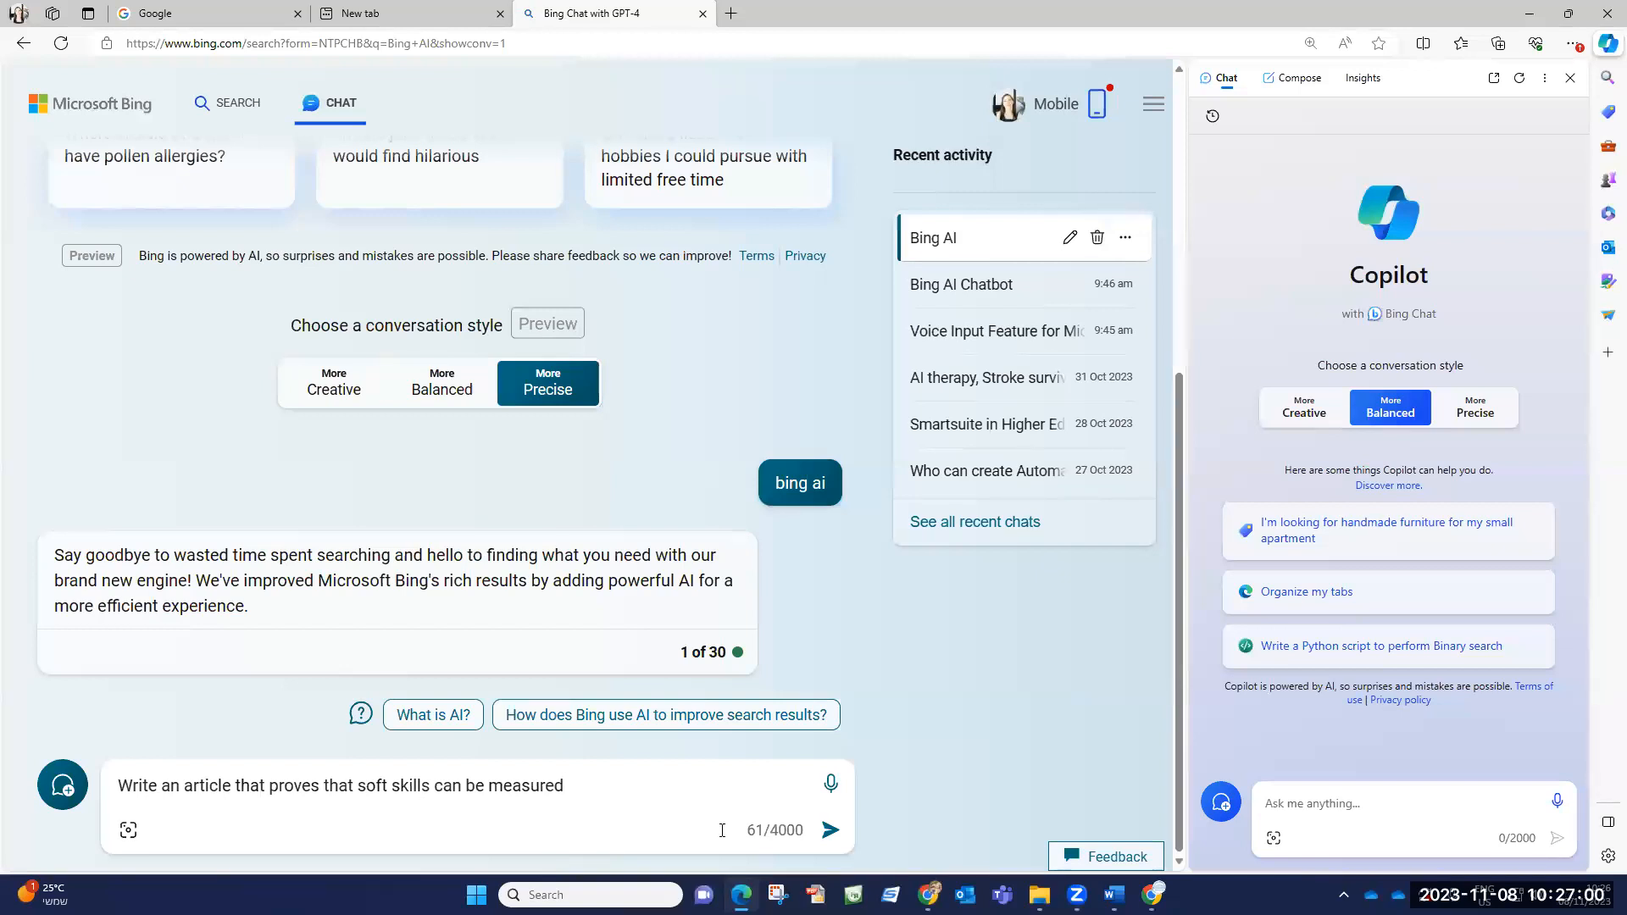
Point out the character counter, highlight the prompt text and send the soft skills prompt to Bing Chat
left_click_drag(778, 831, 816, 837)
left_click(777, 834)
left_click_drag(565, 785, 125, 792)
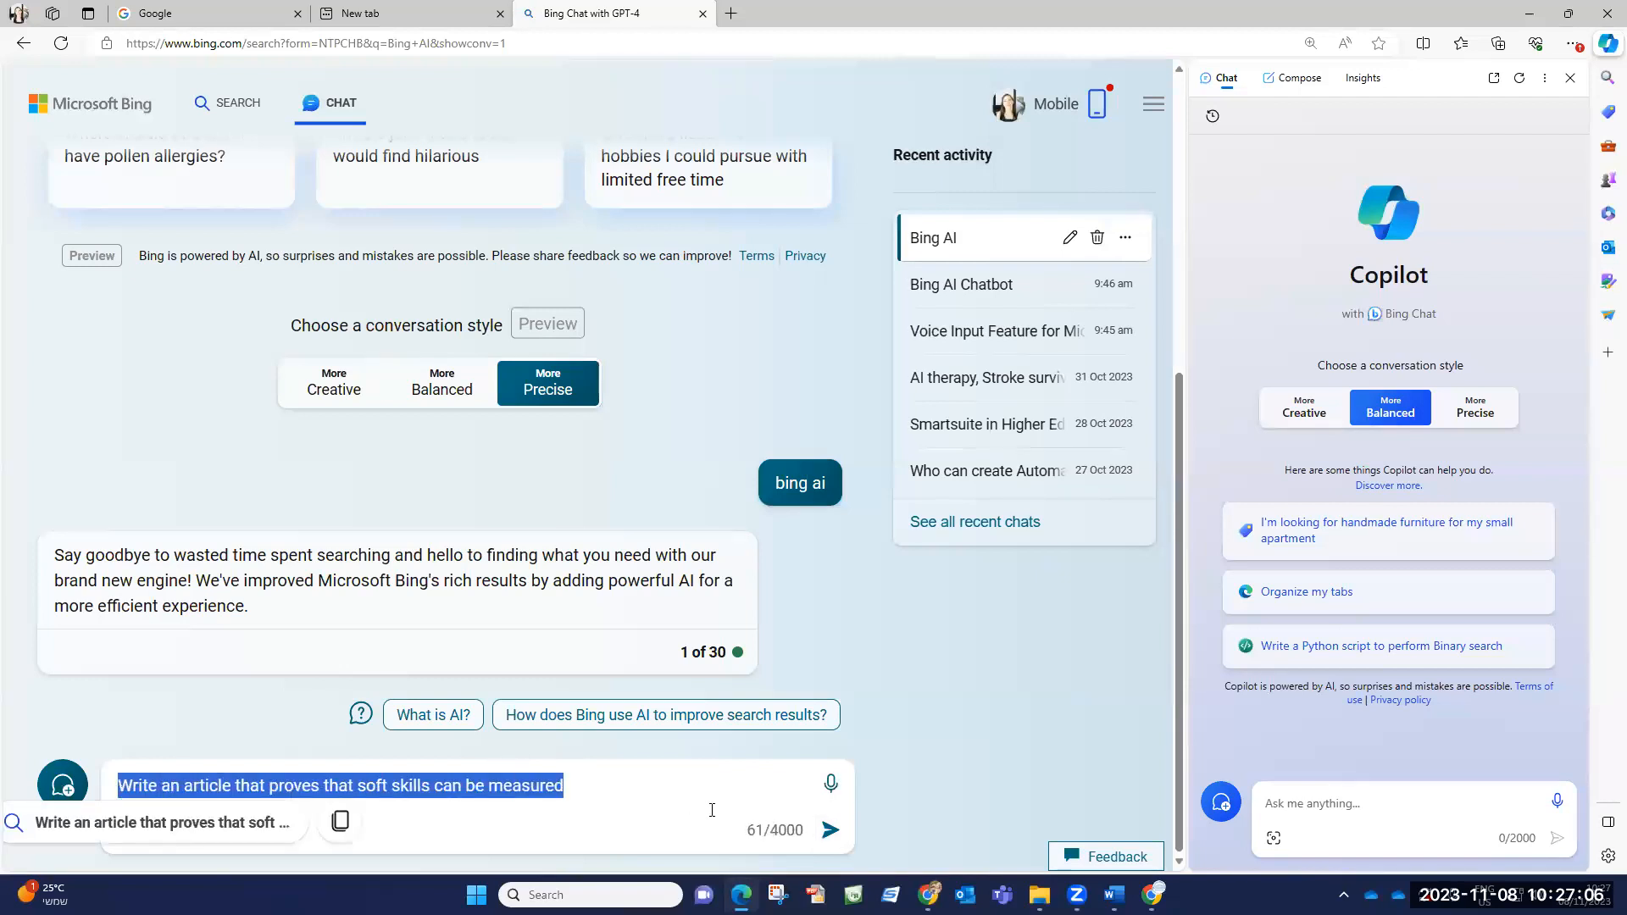
left_click(657, 785)
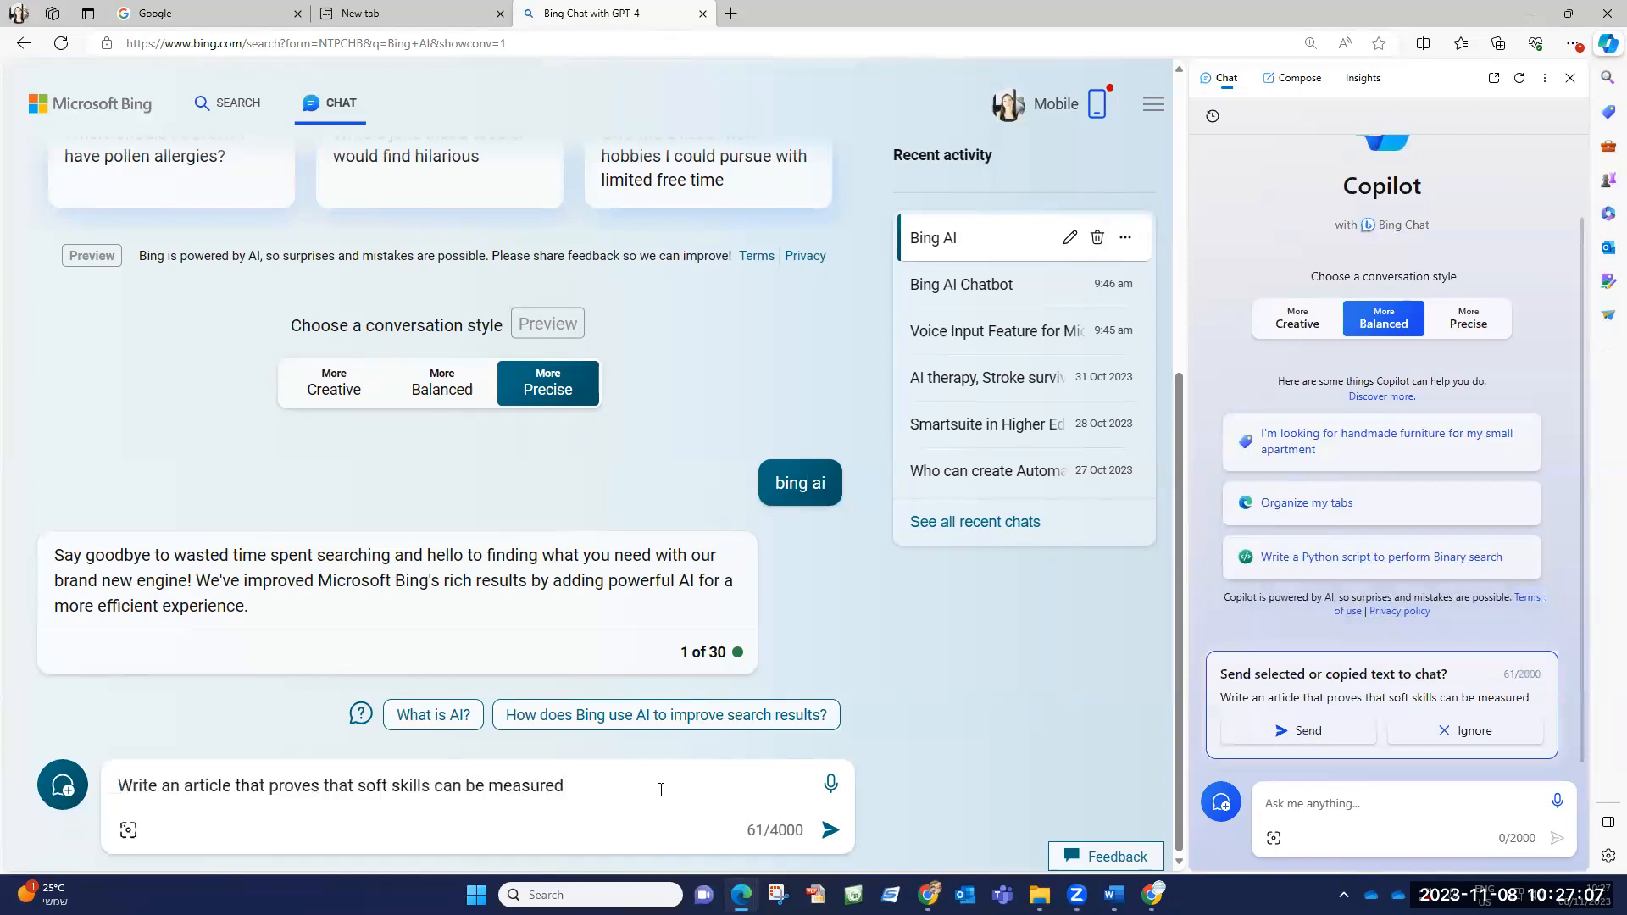
left_click(826, 832)
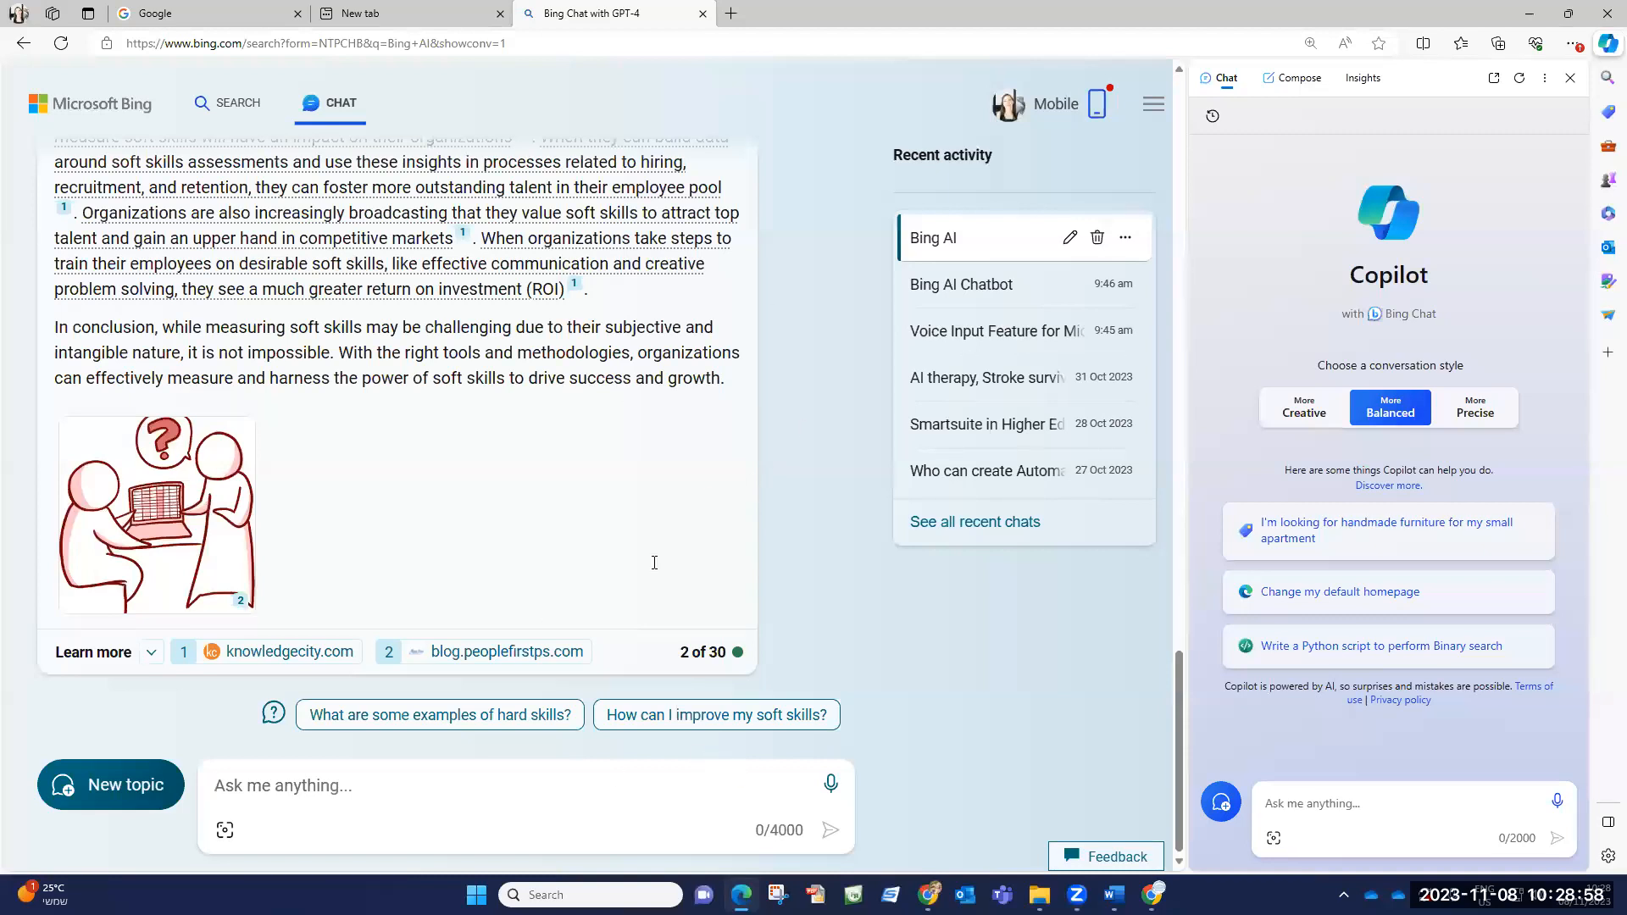
Examine the generated soft skills article from its heading to its source links, along with the earlier conversation
scroll(585, 514, "up", 7)
scroll(584, 515, "up", 9)
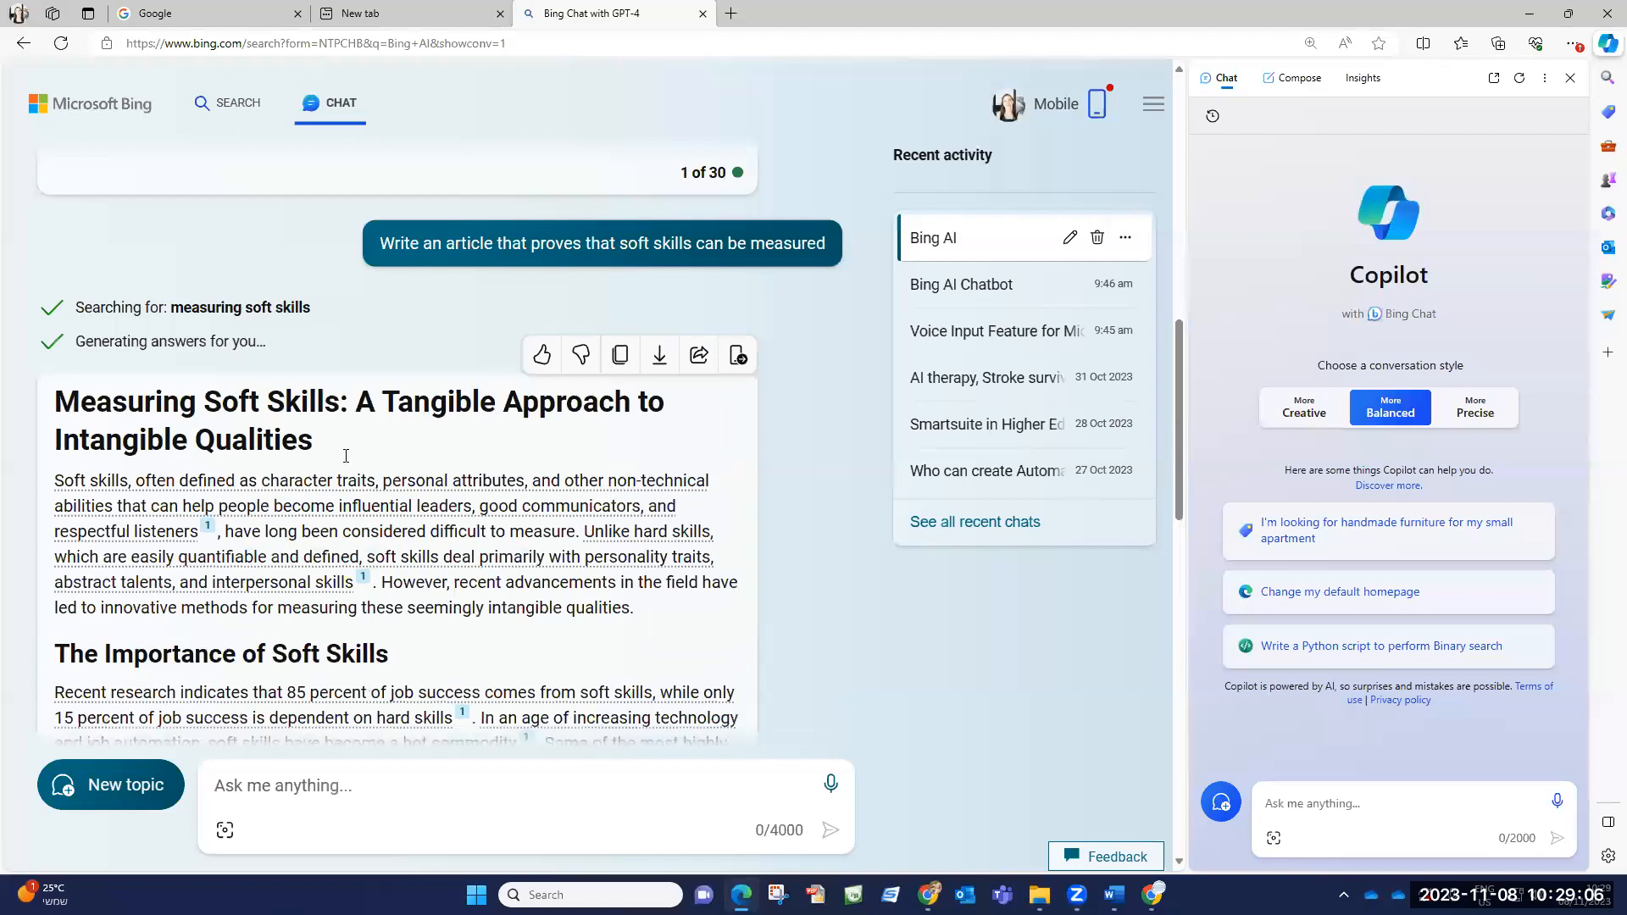
scroll(364, 593, "down", 4)
scroll(261, 659, "down", 11)
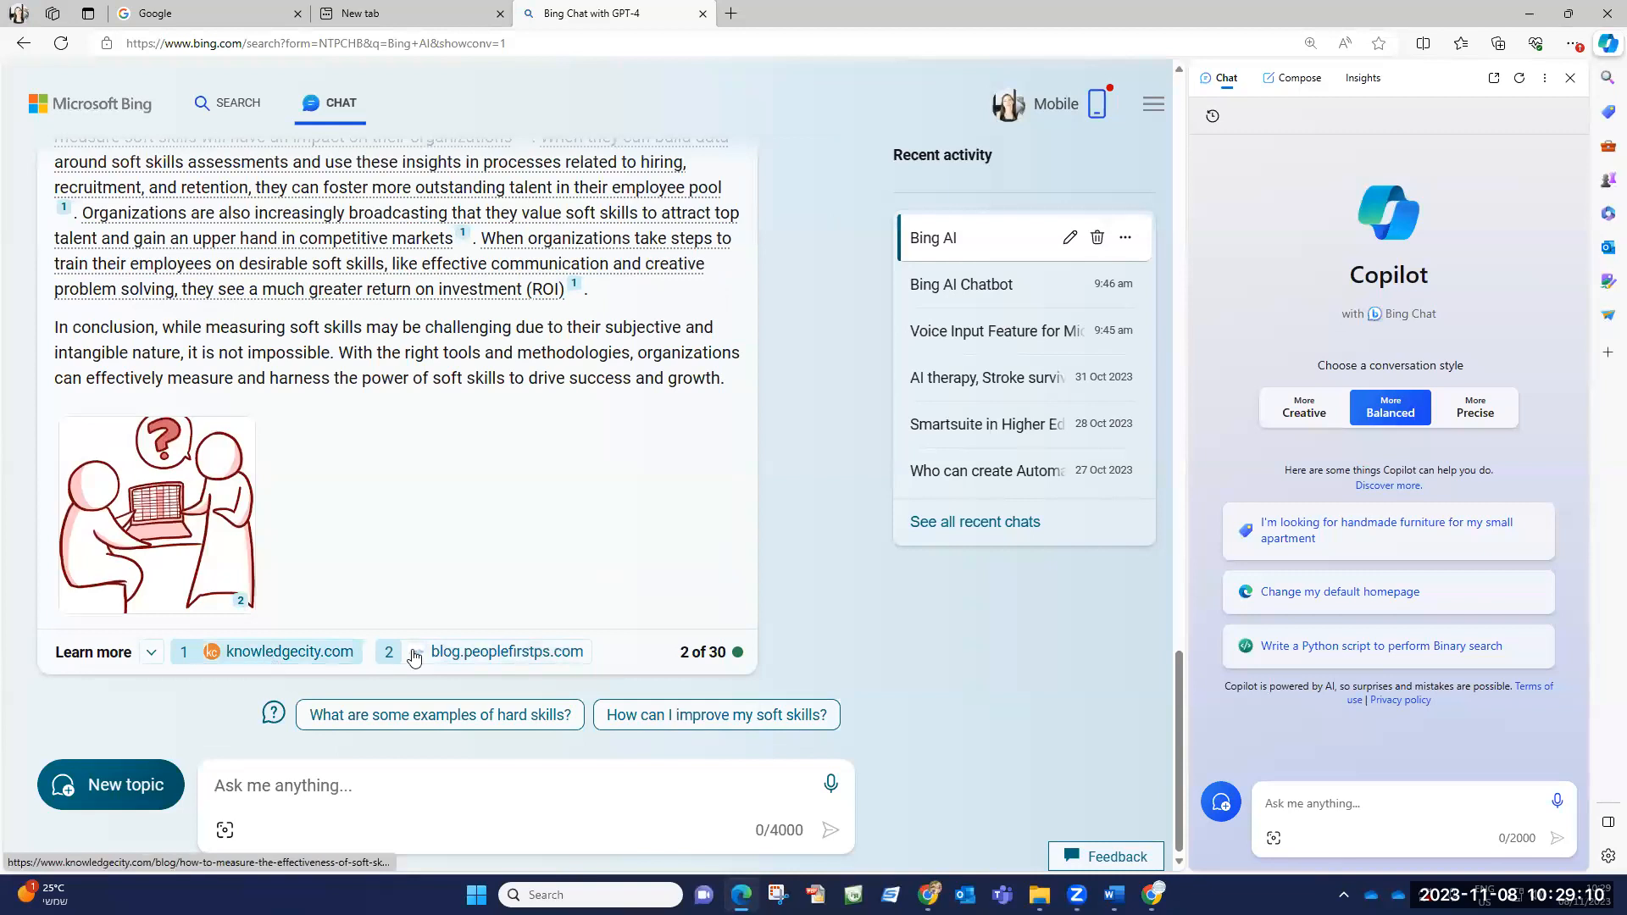
scroll(413, 658, "up", 20)
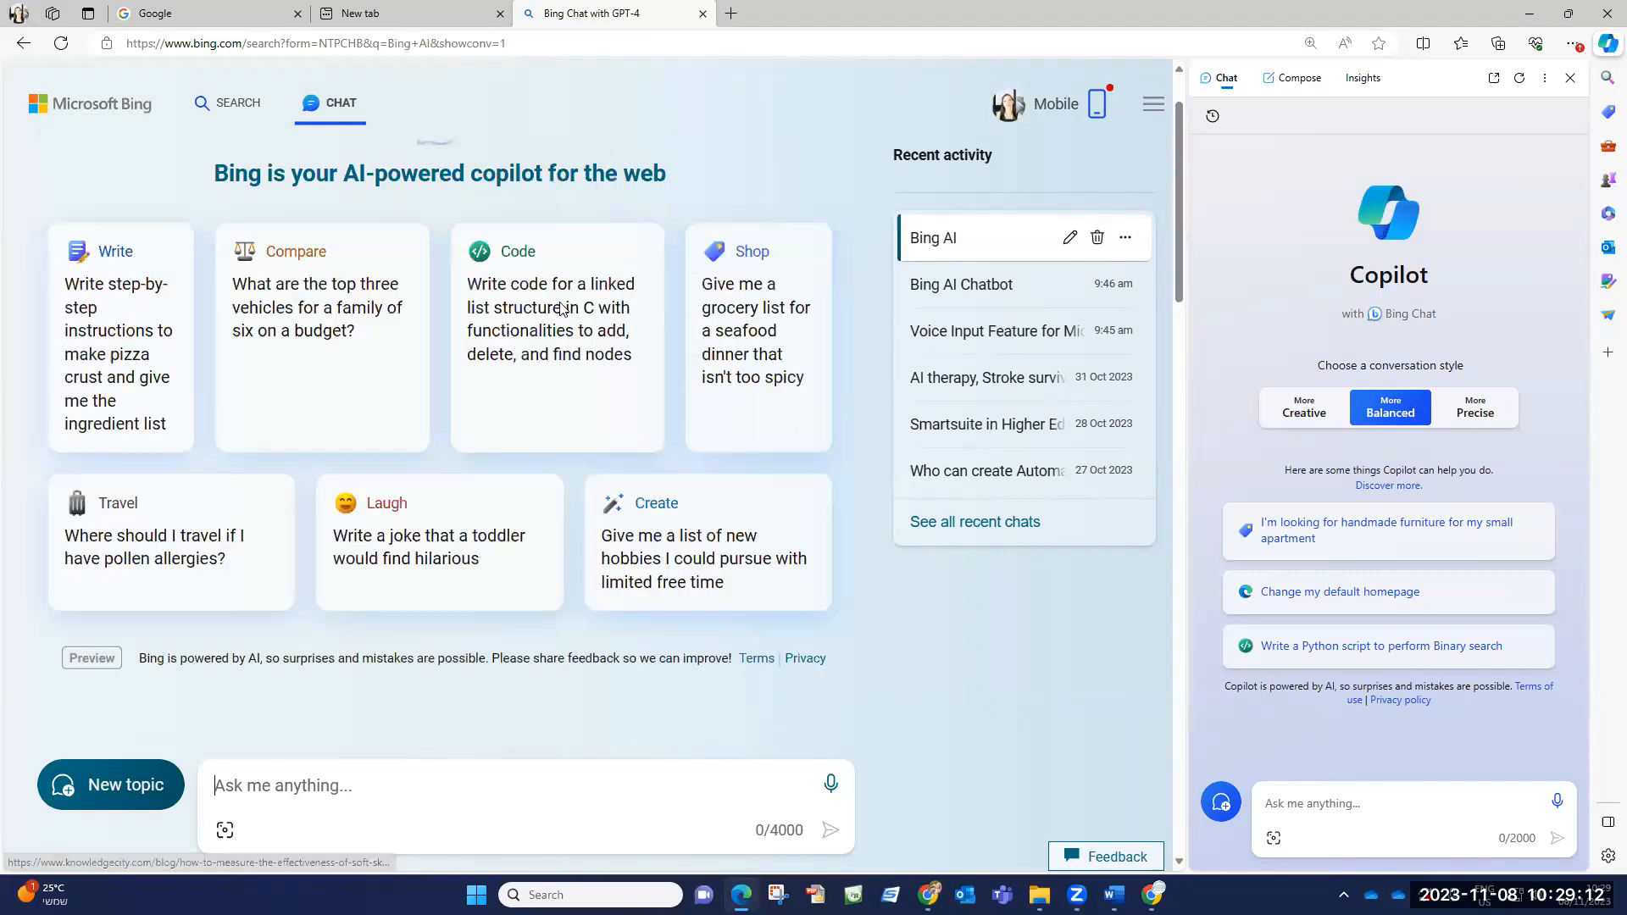
scroll(593, 474, "down", 10)
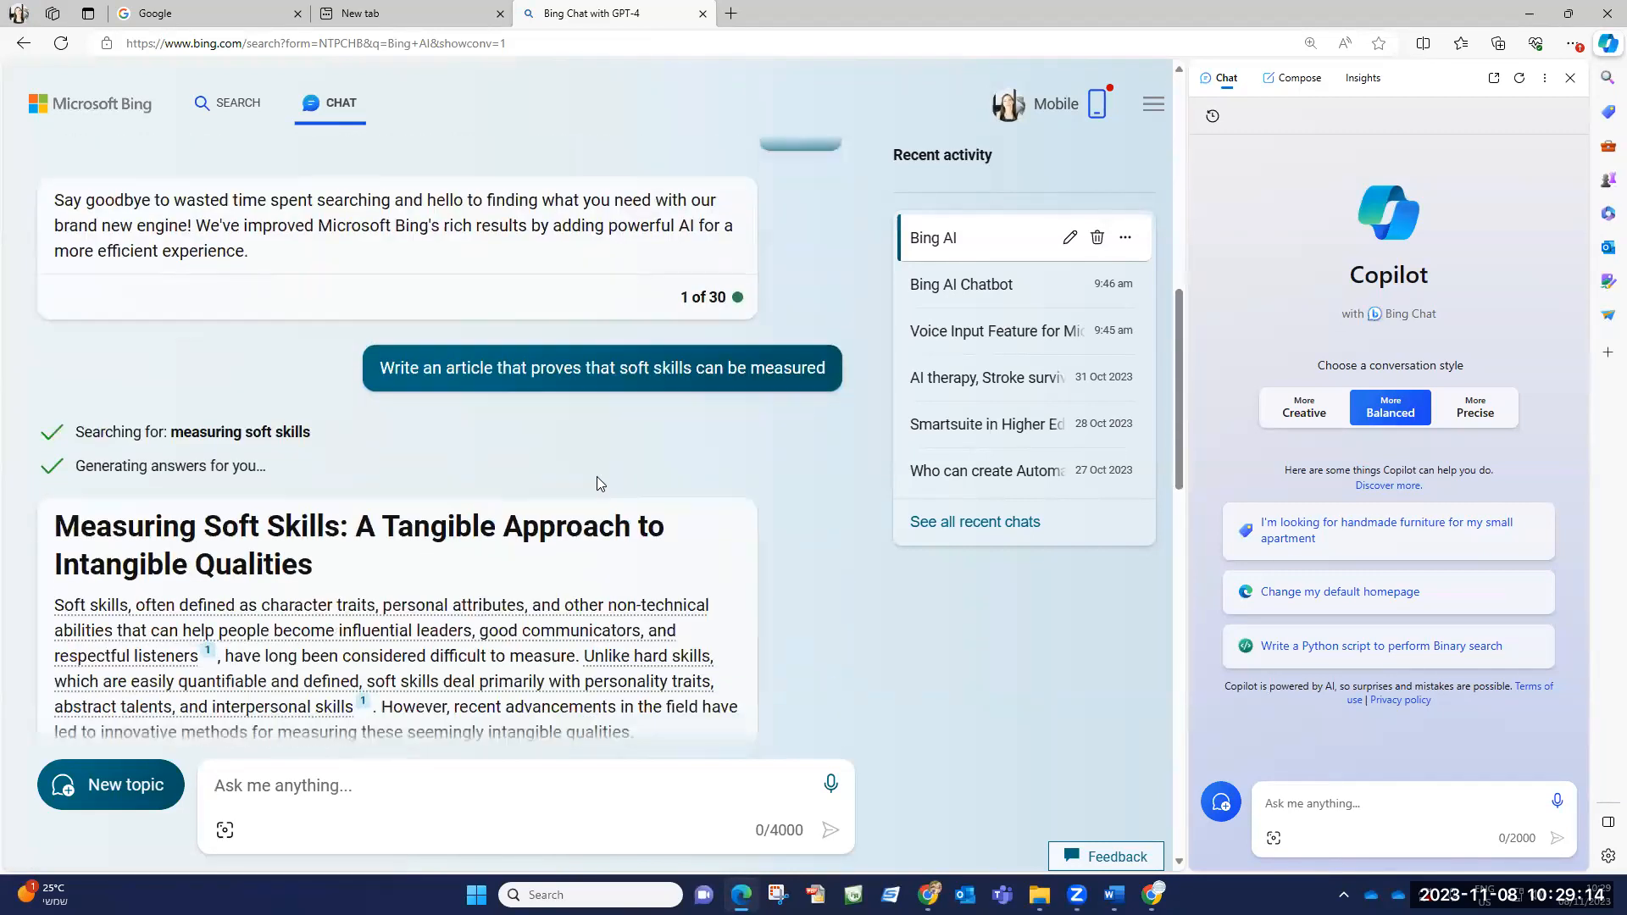
scroll(610, 500, "up", 10)
scroll(556, 490, "down", 3)
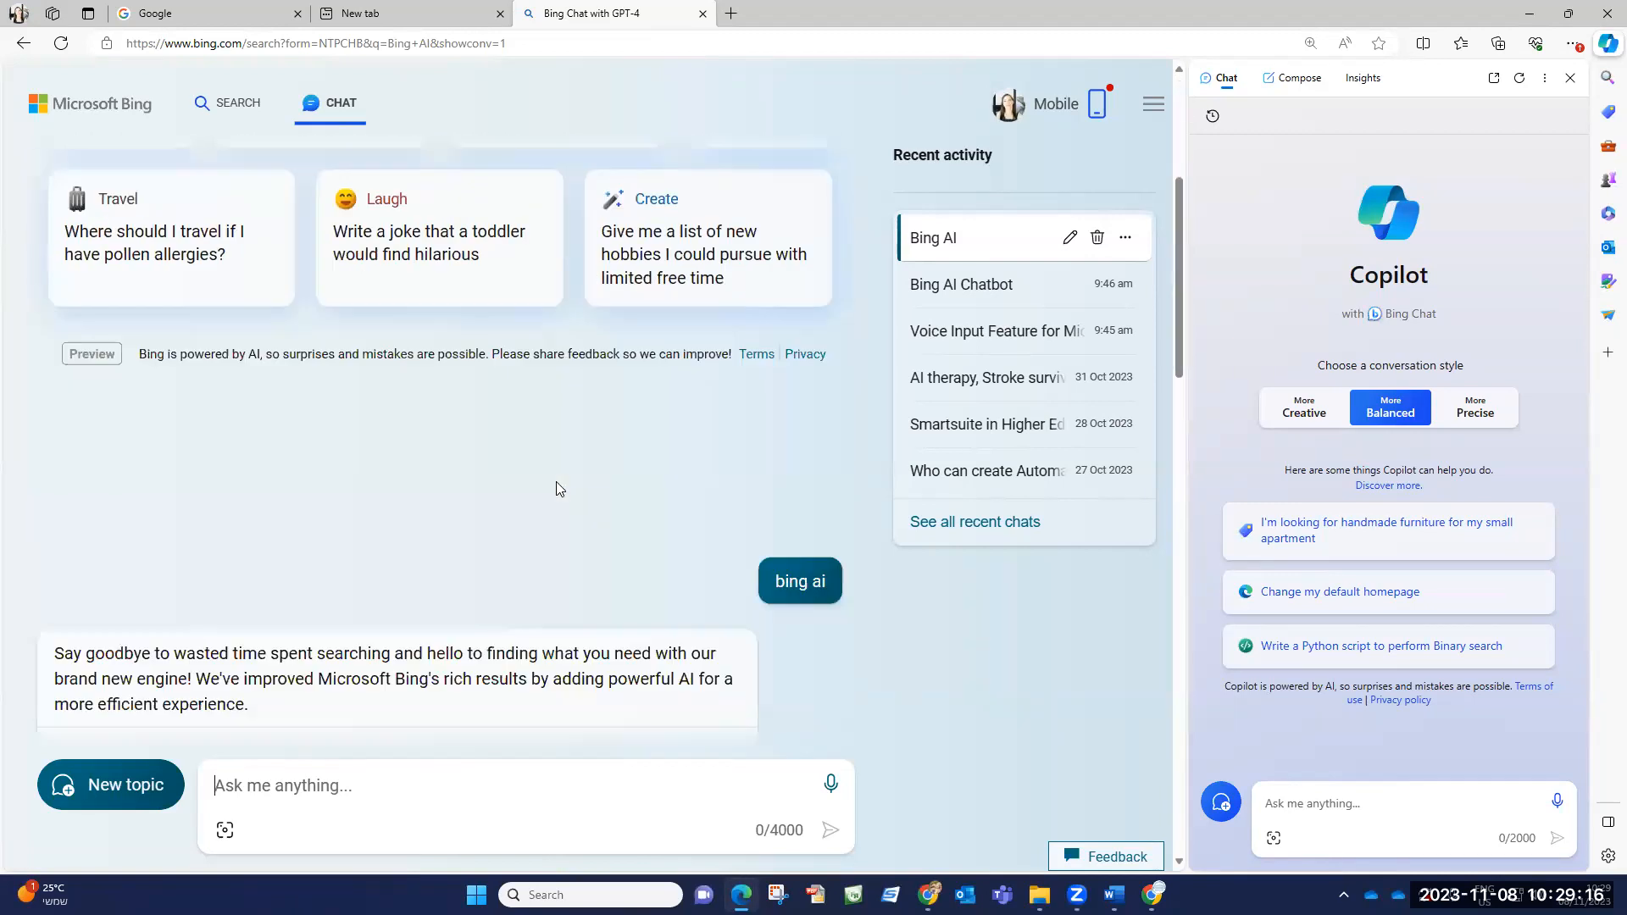
scroll(556, 488, "down", 10)
scroll(541, 506, "down", 10)
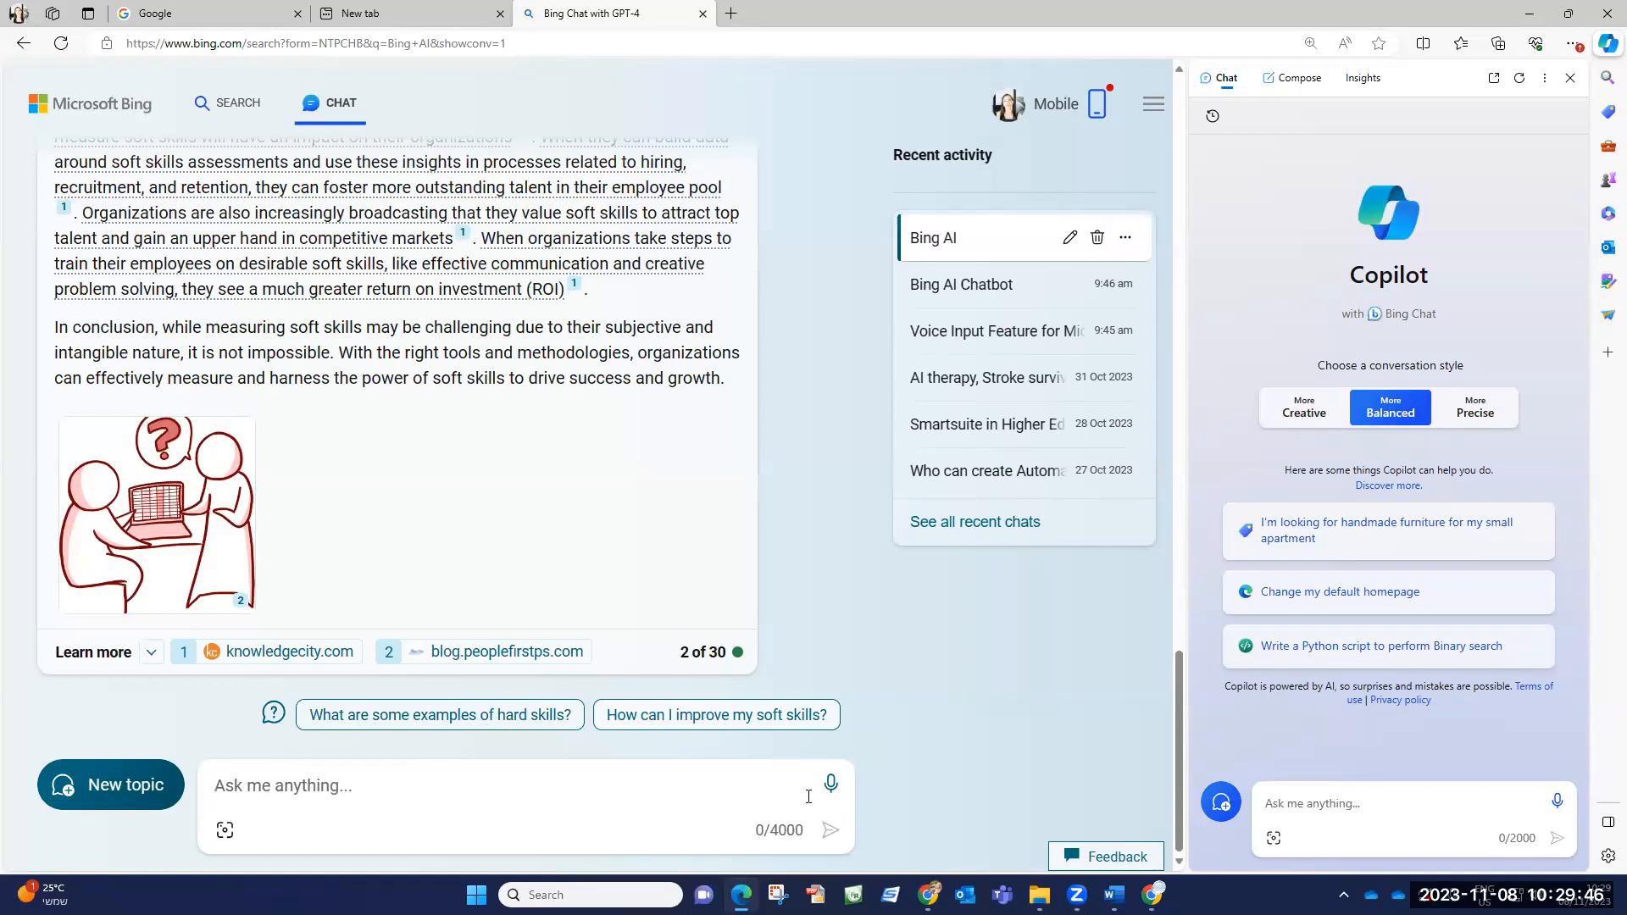
left_click(1105, 22)
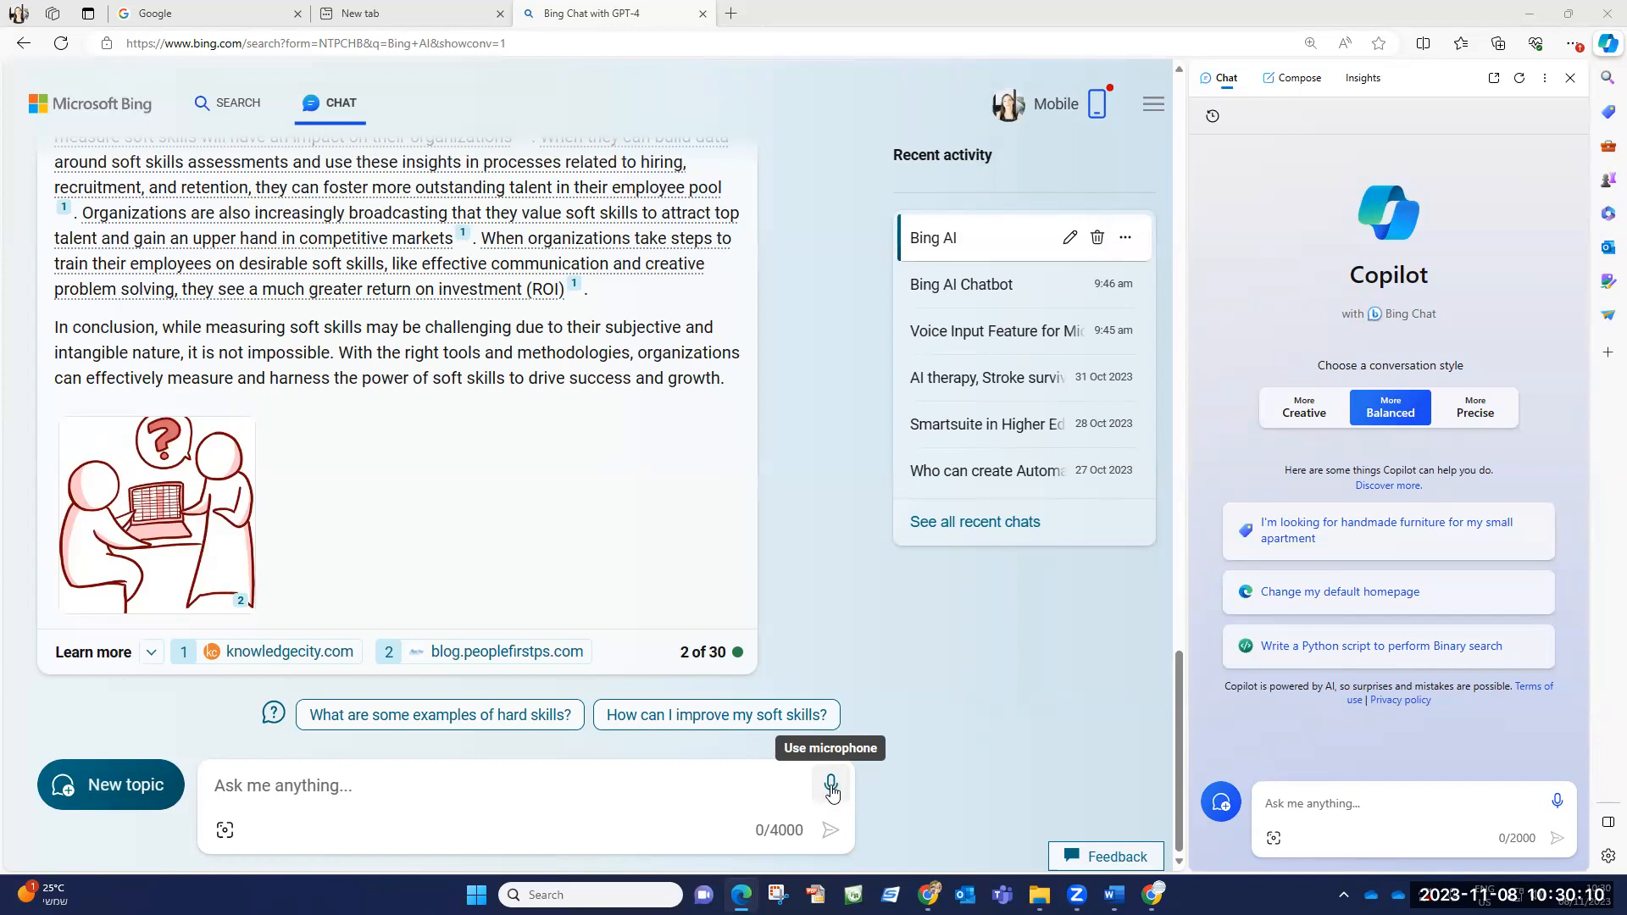
scroll(284, 520, "up", 5)
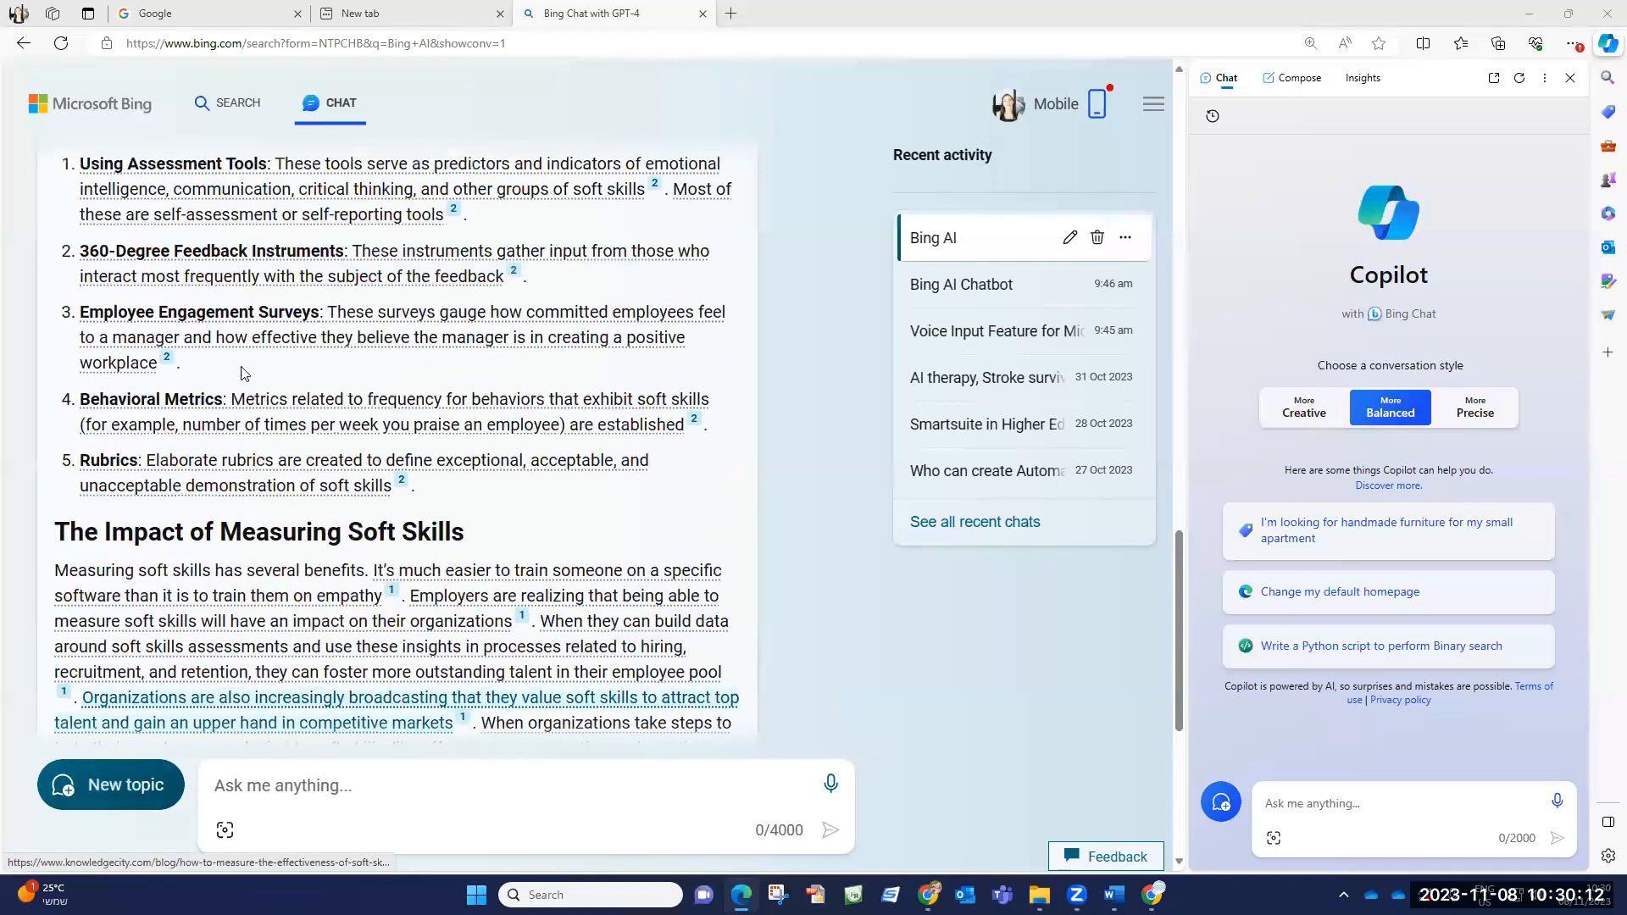
scroll(577, 492, "up", 2)
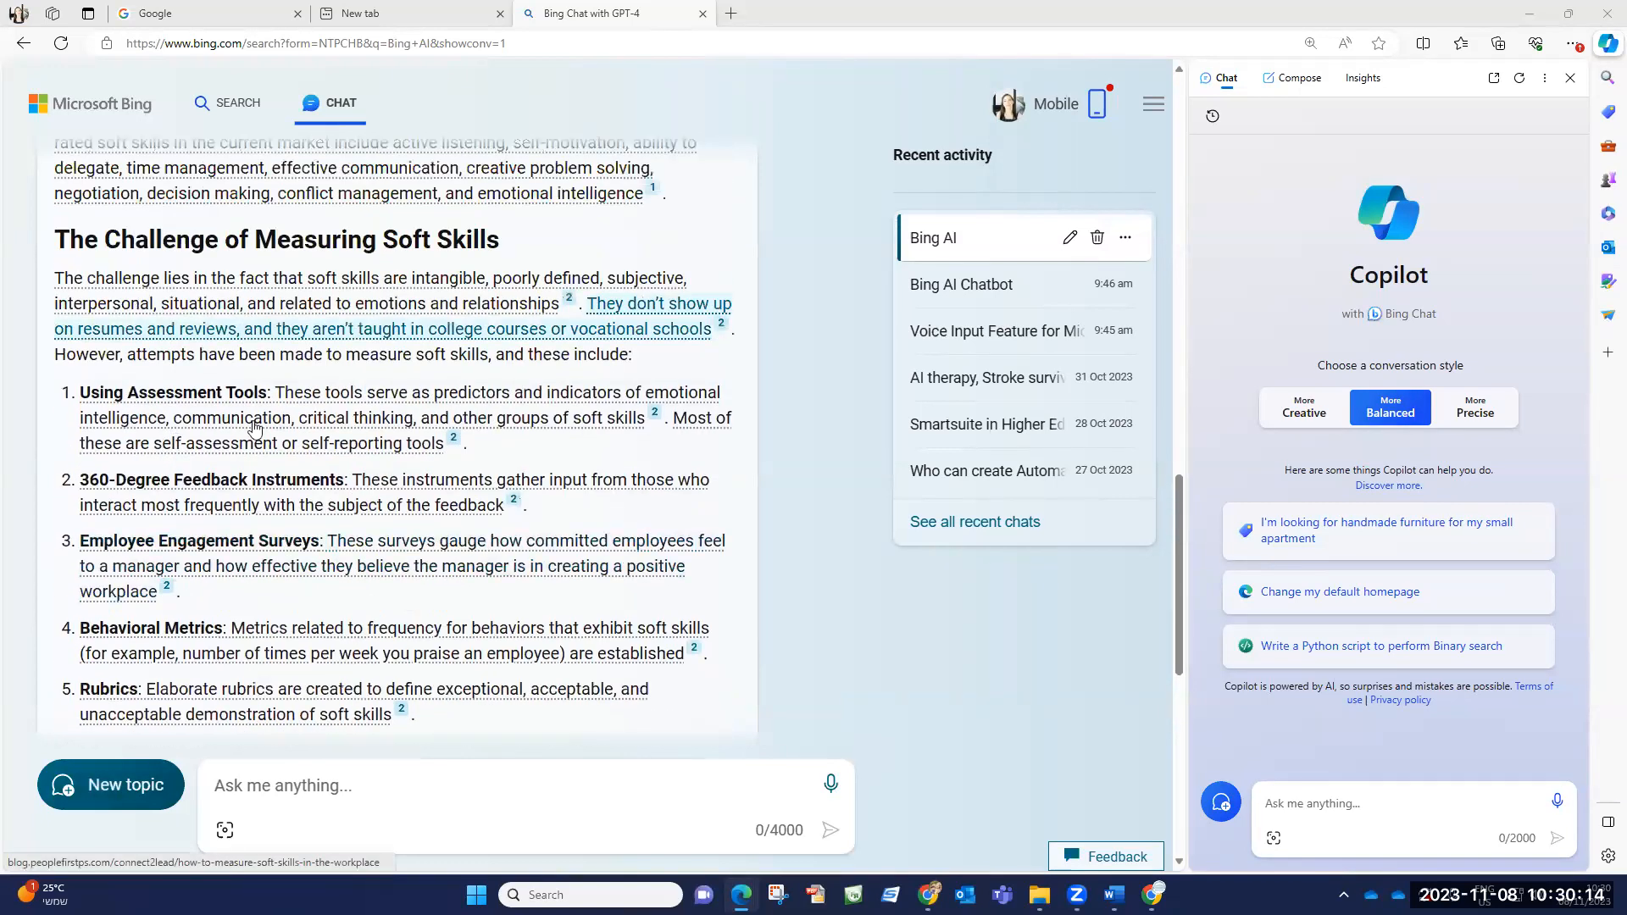
scroll(576, 491, "down", 7)
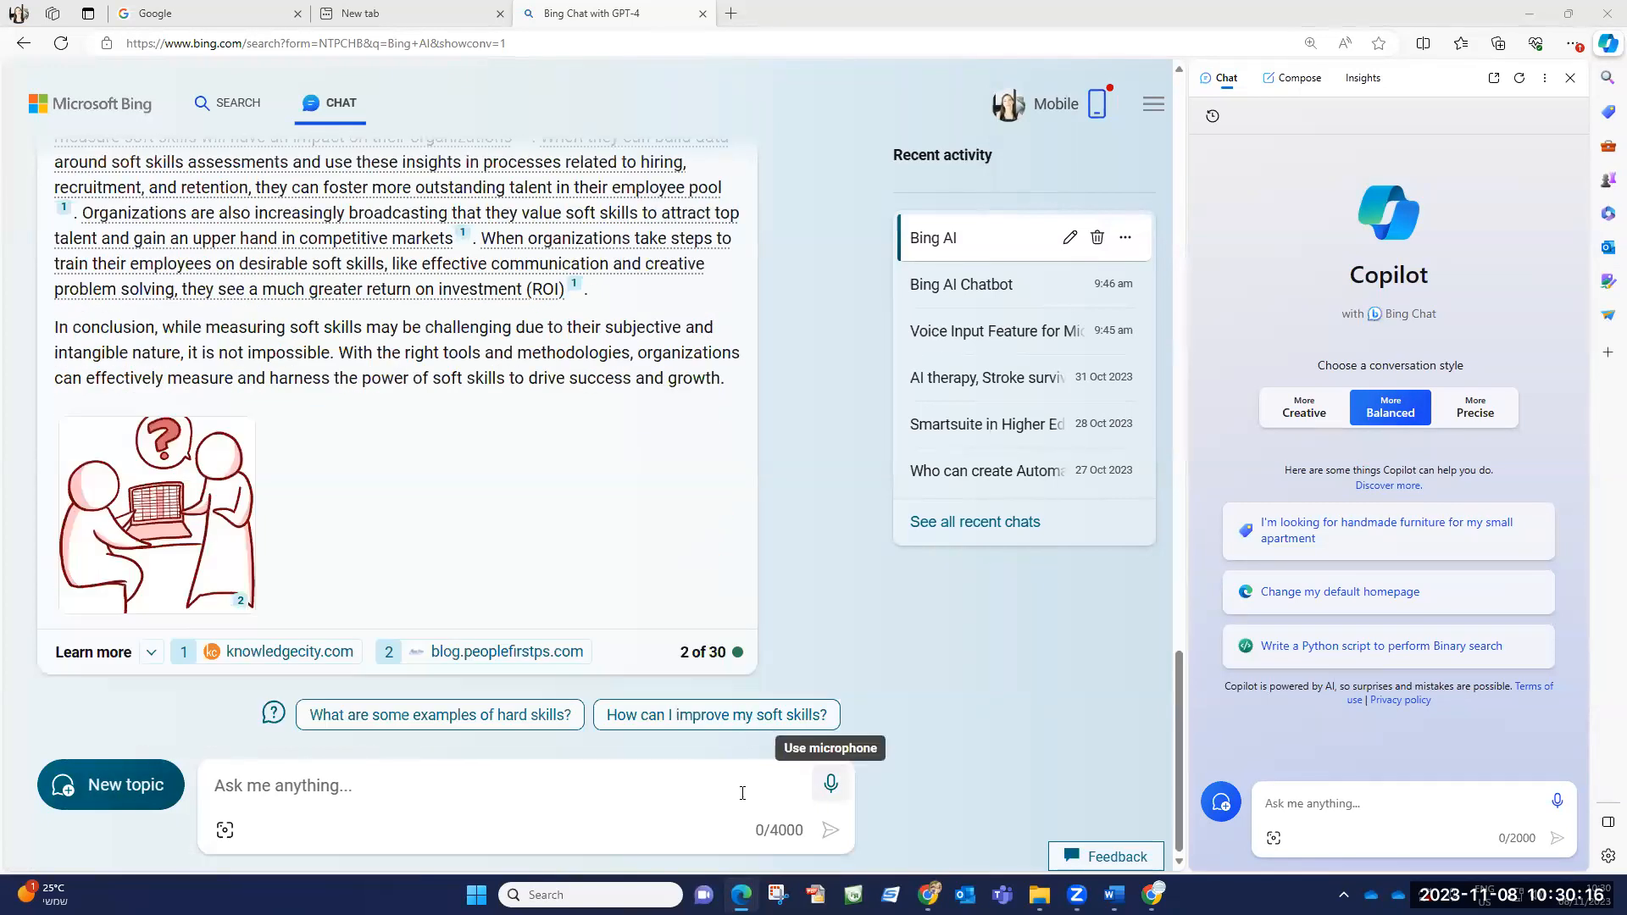
left_click(830, 783)
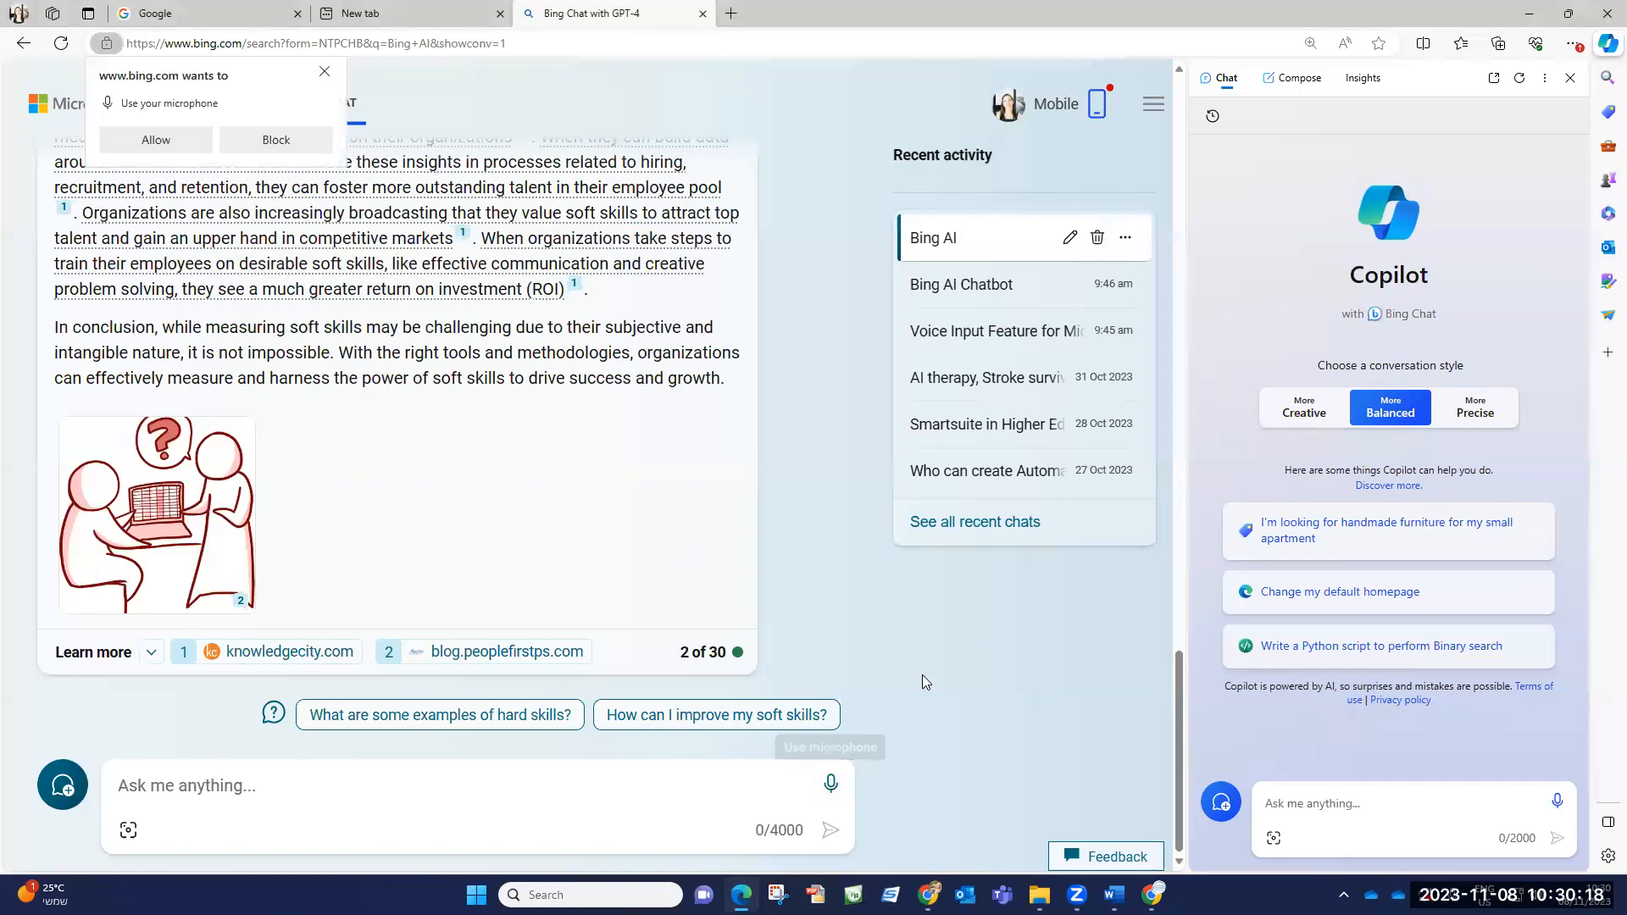
left_click(156, 144)
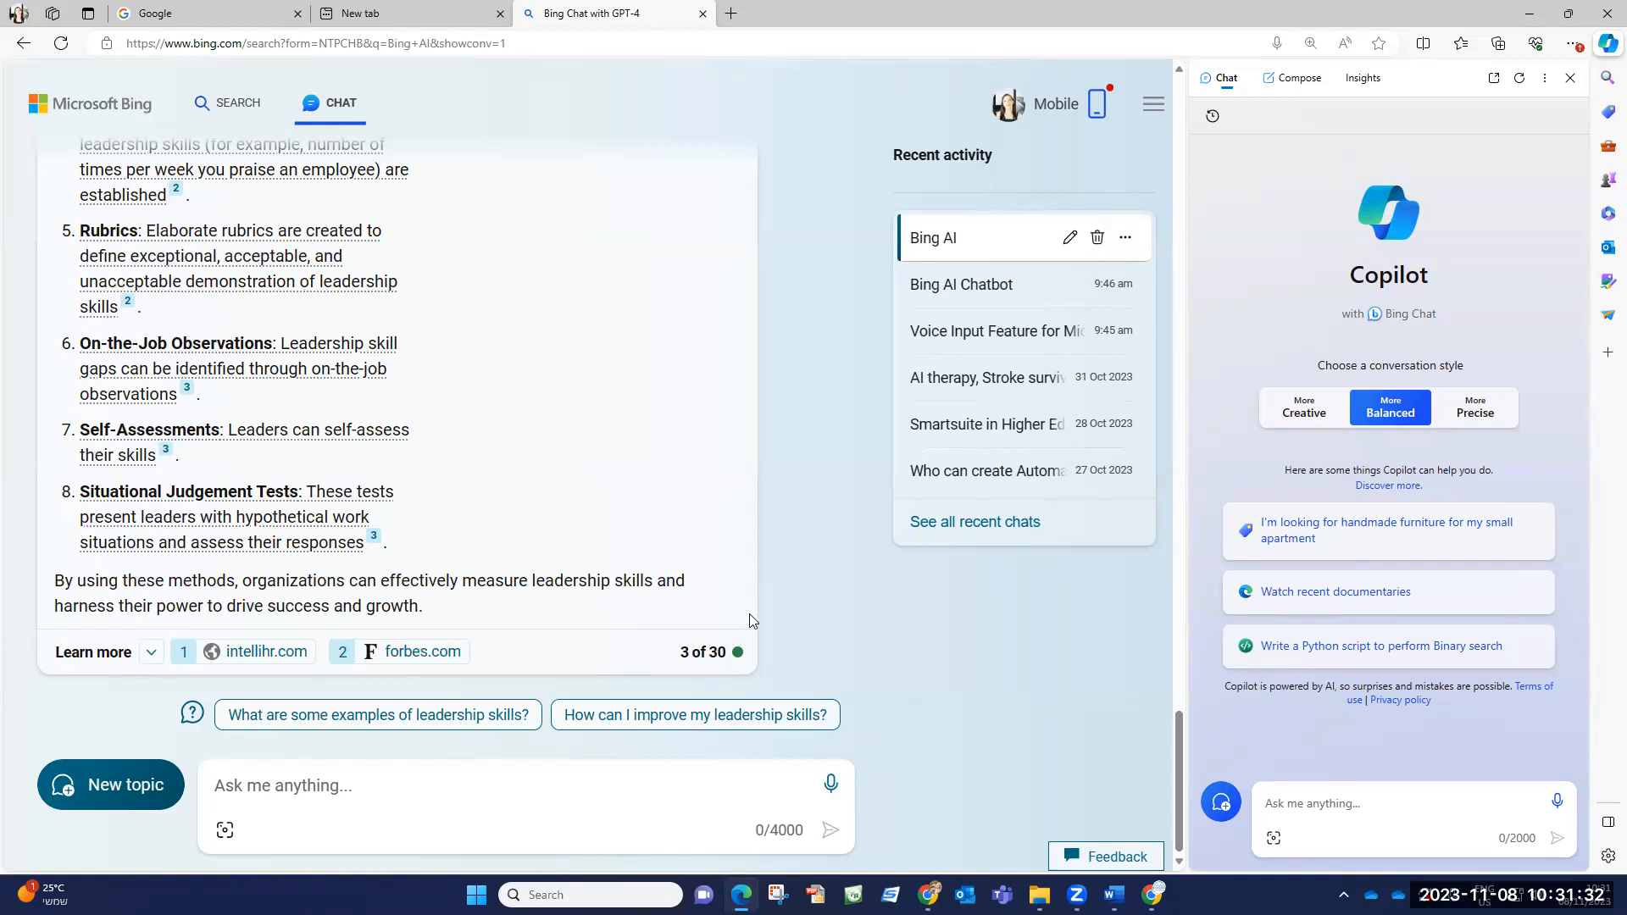
Open the Bing mobile experience information with the QR code for the app
left_click(1097, 110)
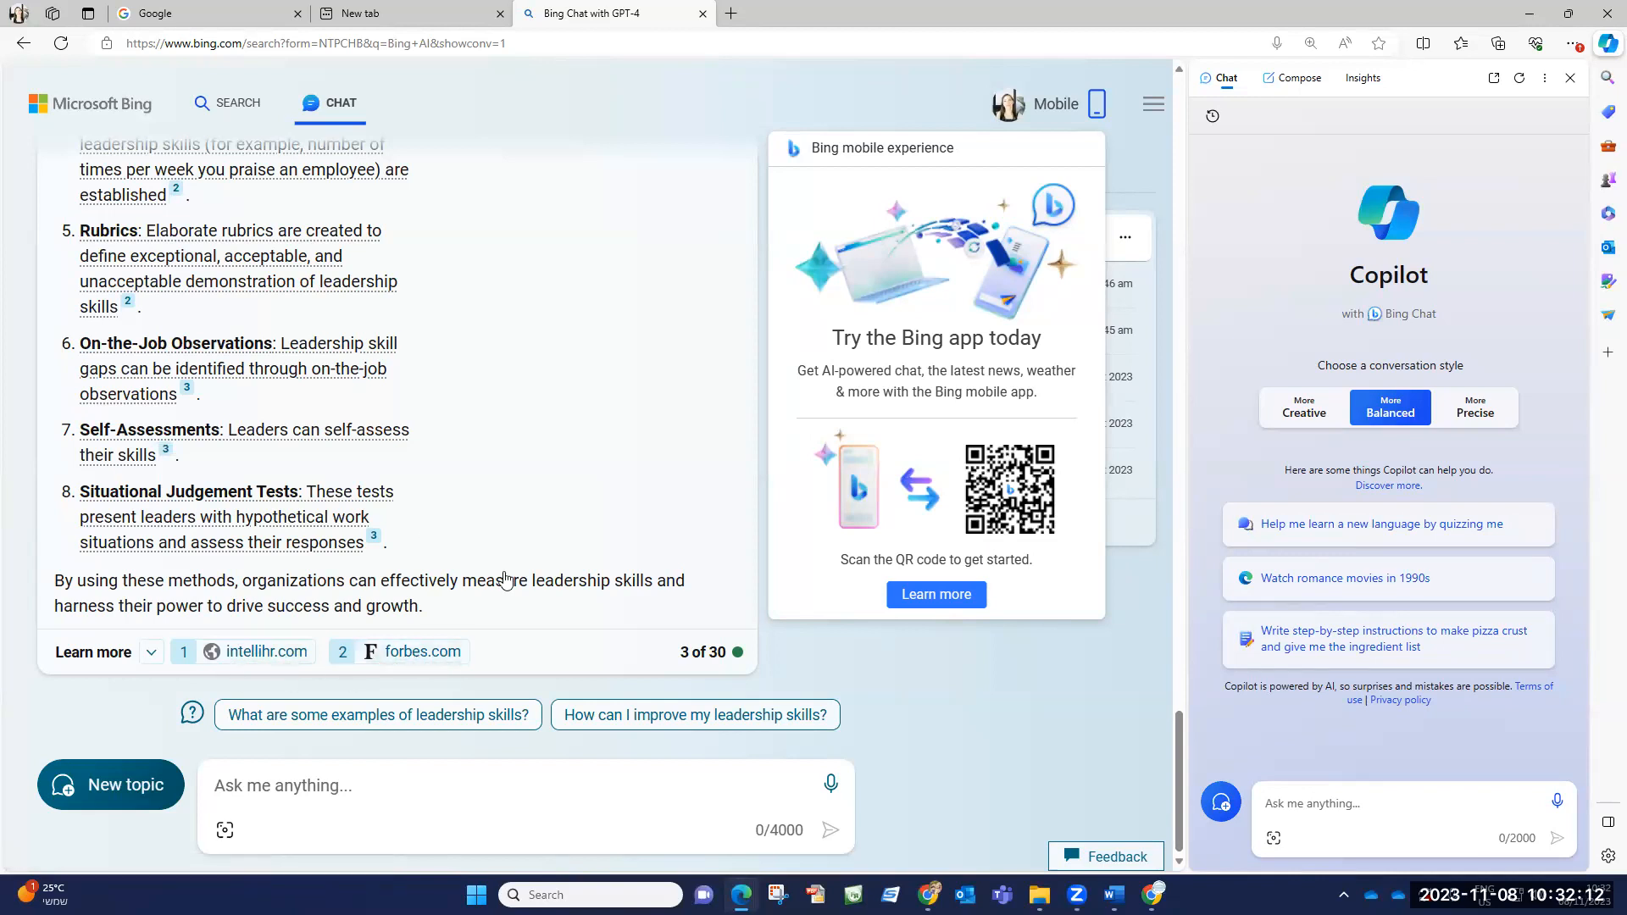
Dismiss the Bing mobile information and examine the soft skills and leadership skills answers down to their source links
scroll(467, 551, "up", 15)
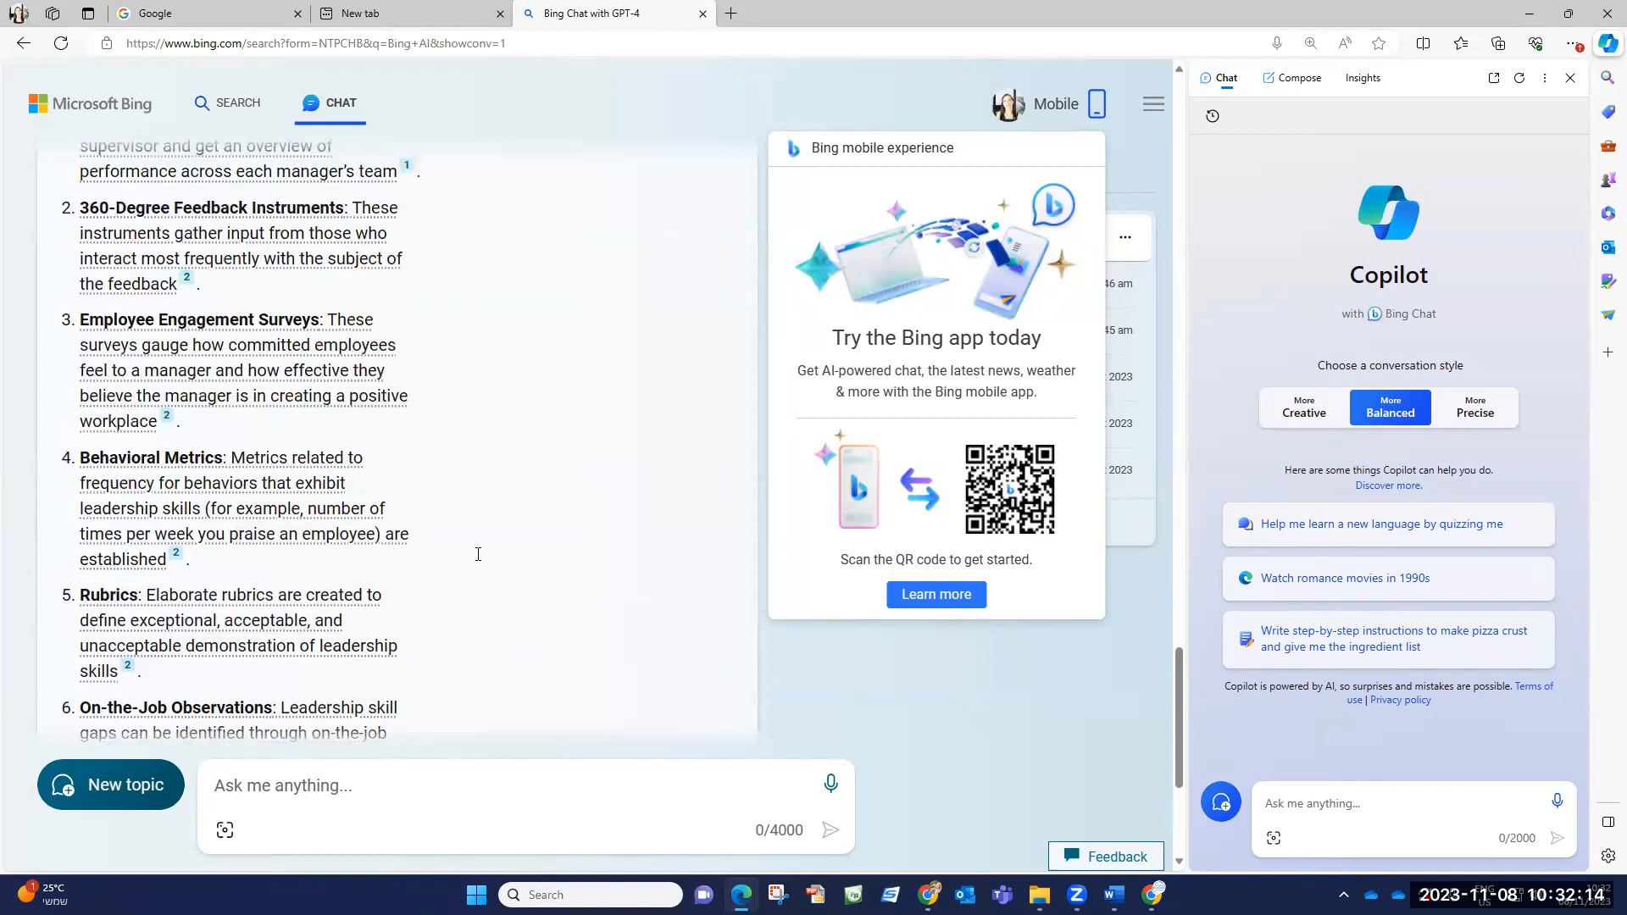
scroll(483, 560, "up", 2)
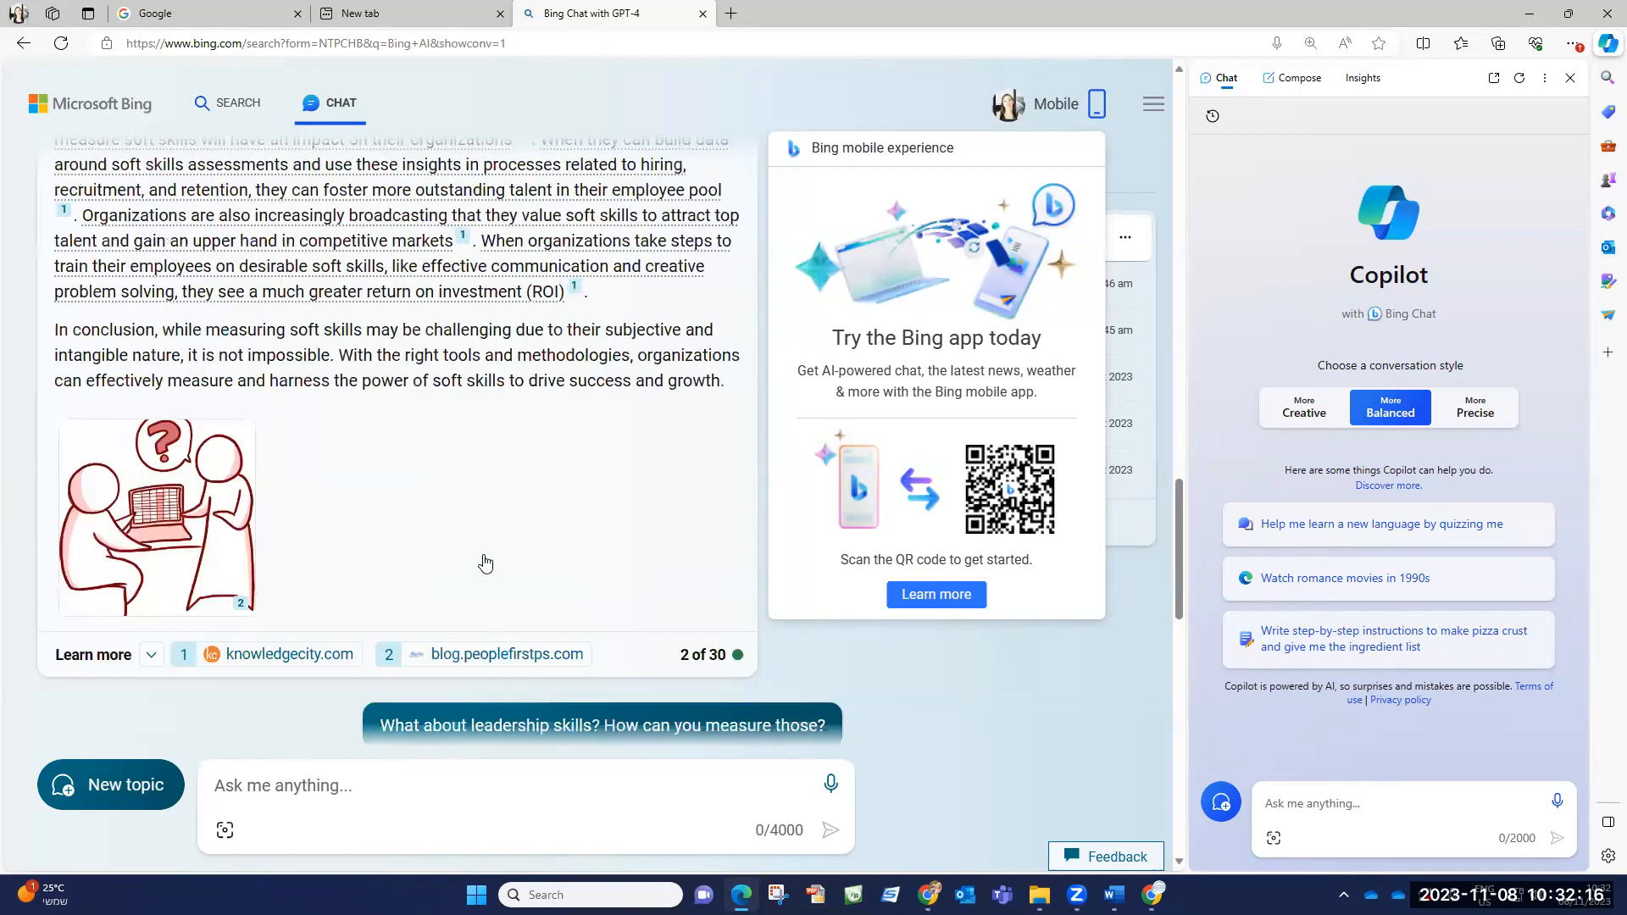
scroll(508, 382, "up", 4)
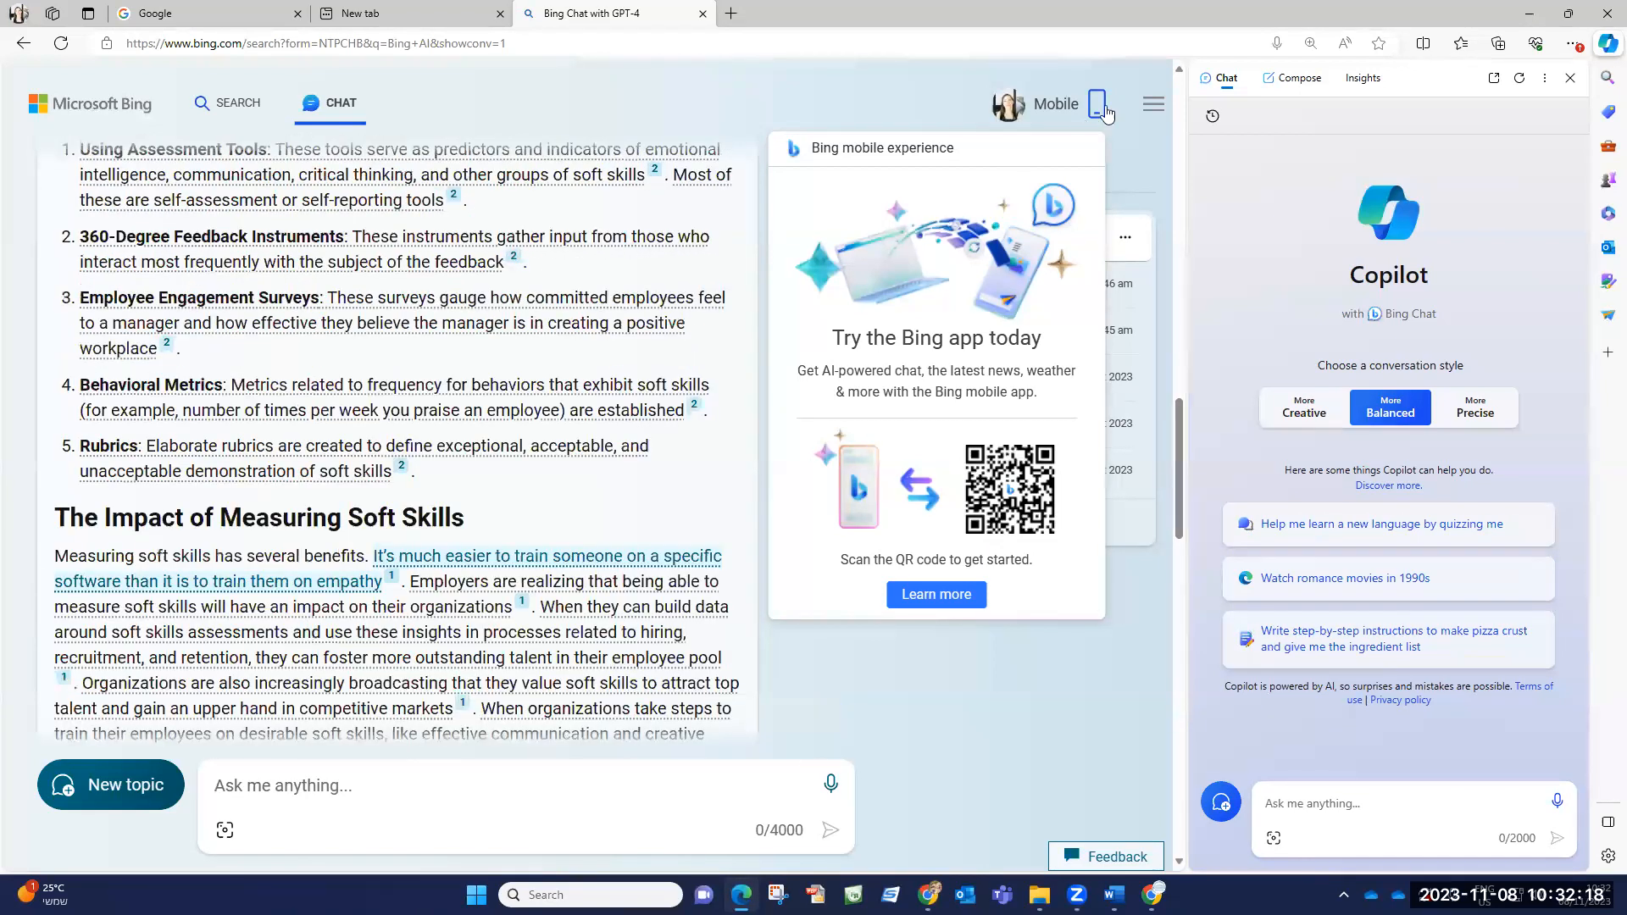
scroll(1087, 128, "up", 10)
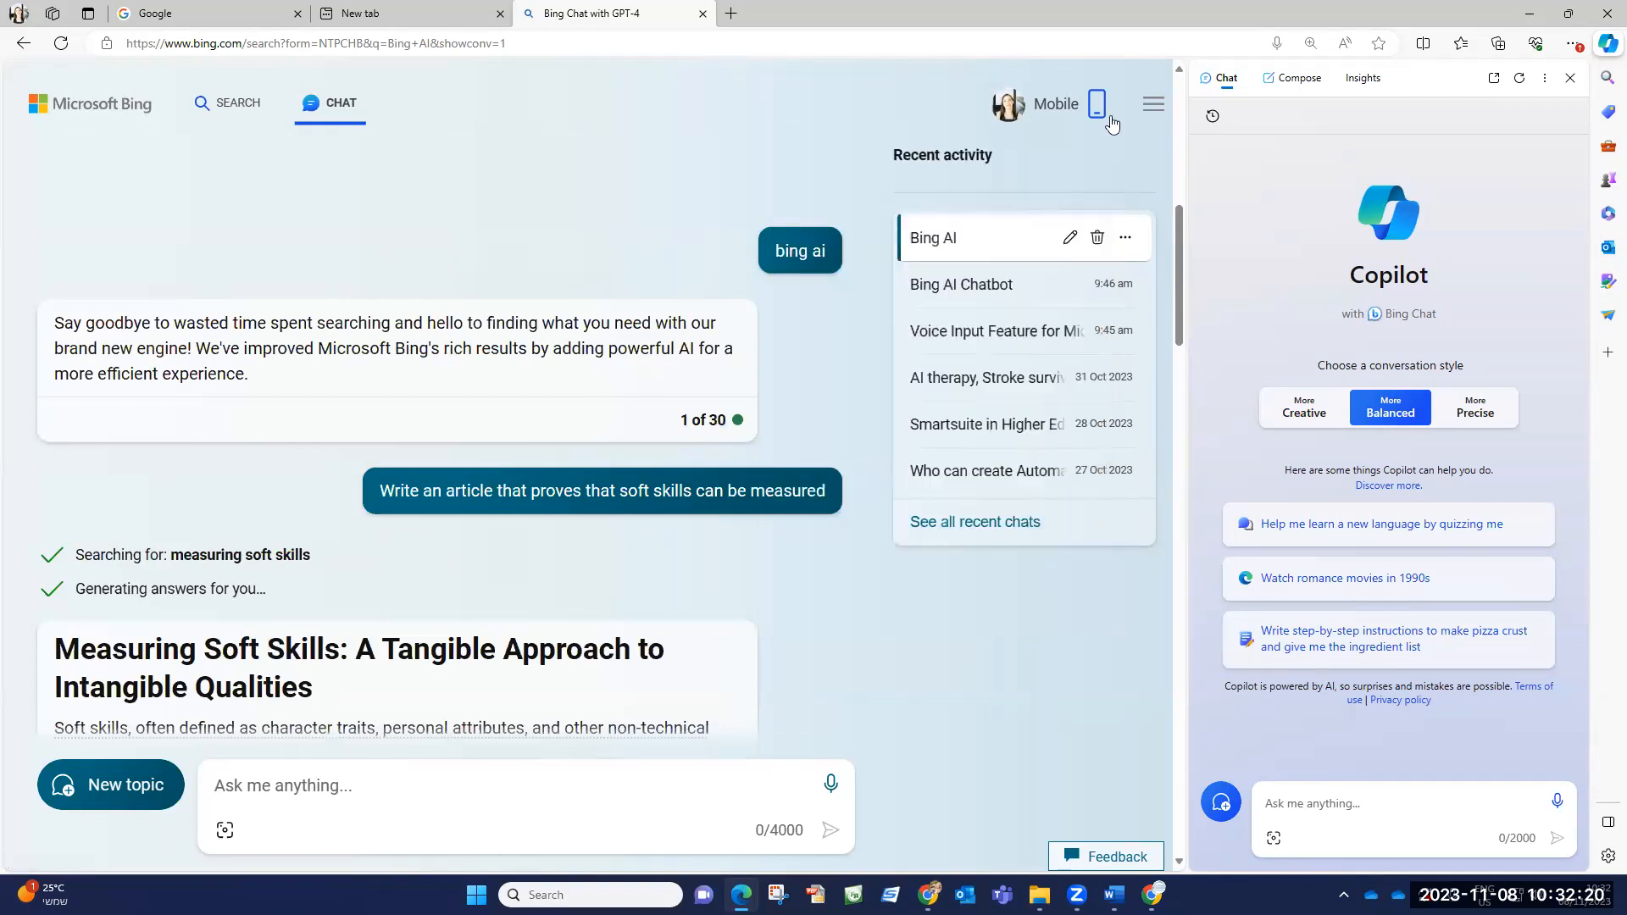
scroll(666, 561, "down", 15)
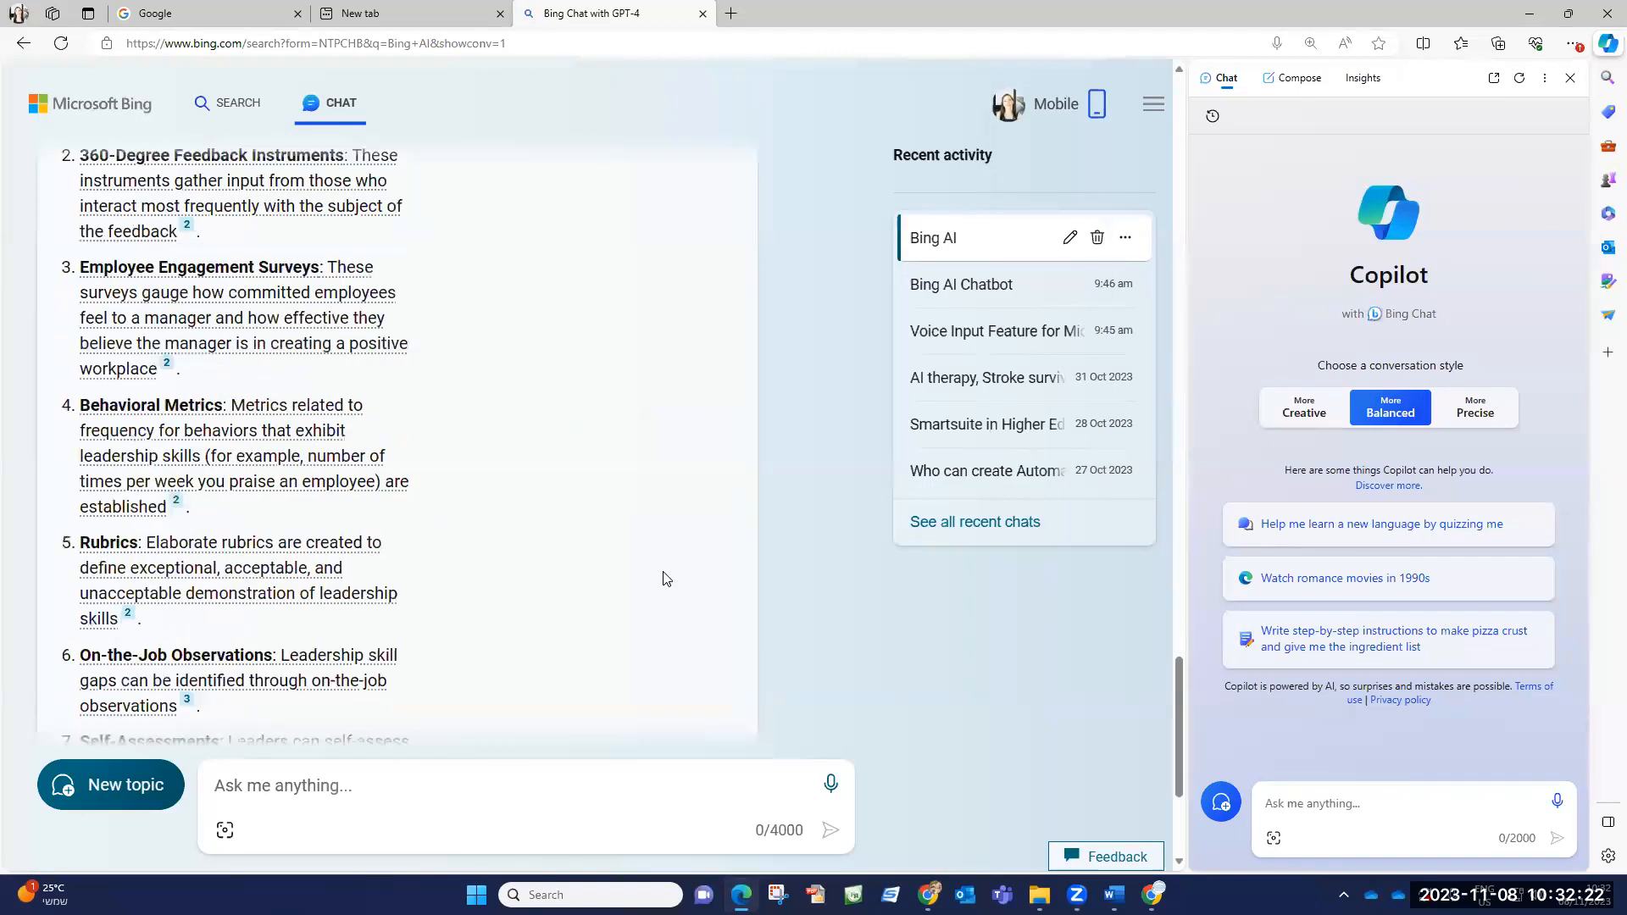
scroll(658, 567, "up", 10)
scroll(636, 564, "up", 15)
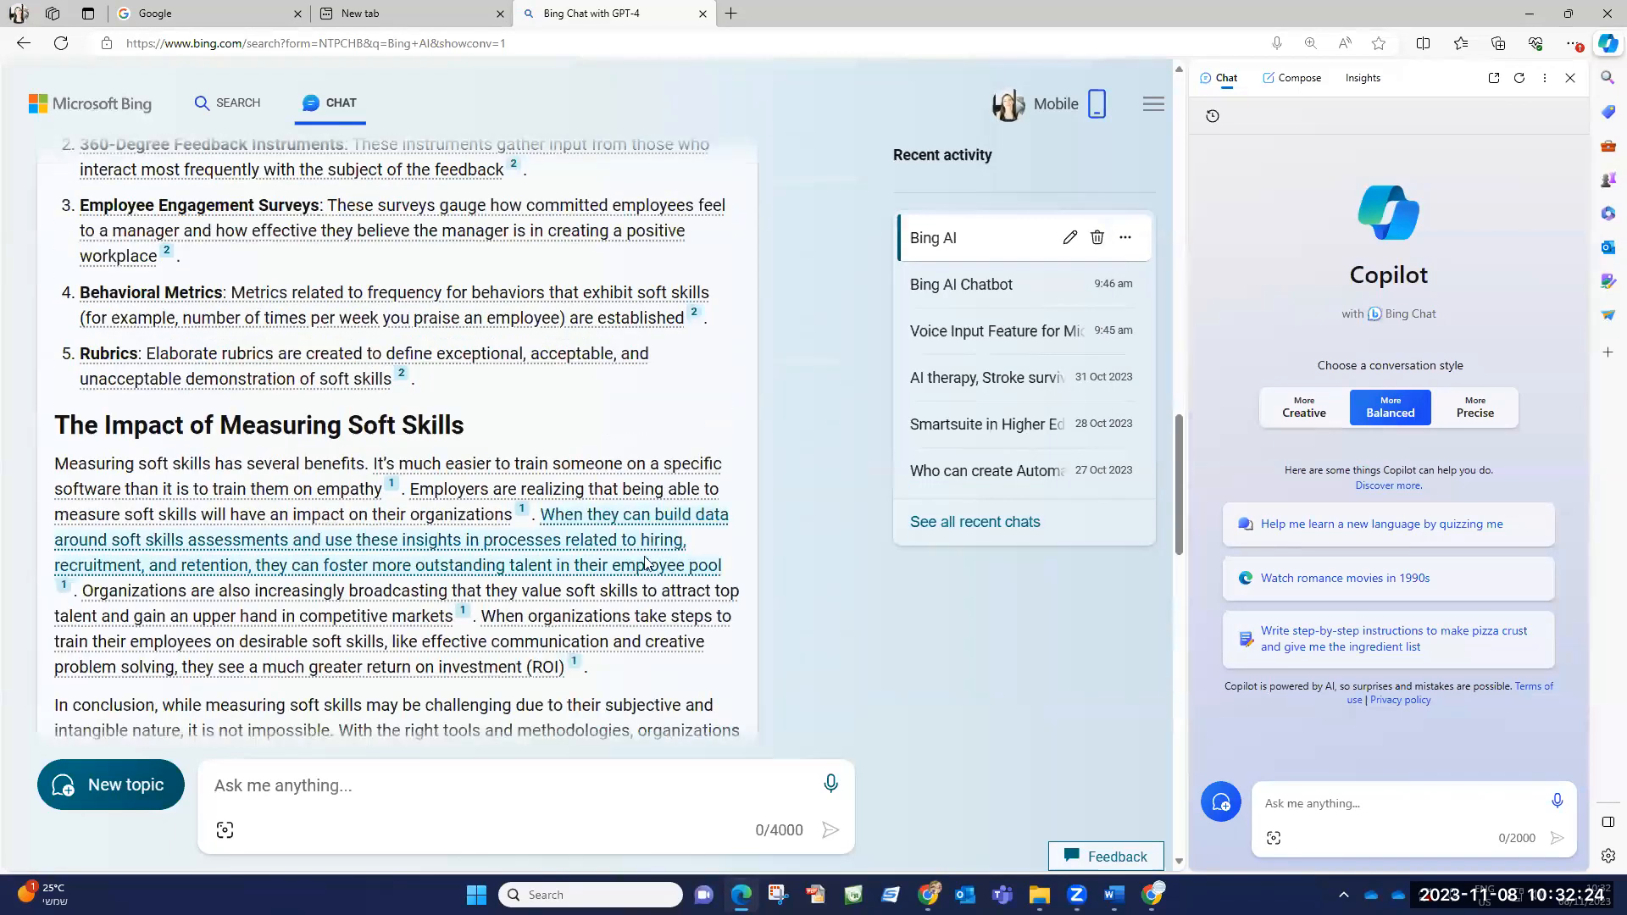
scroll(679, 551, "down", 5)
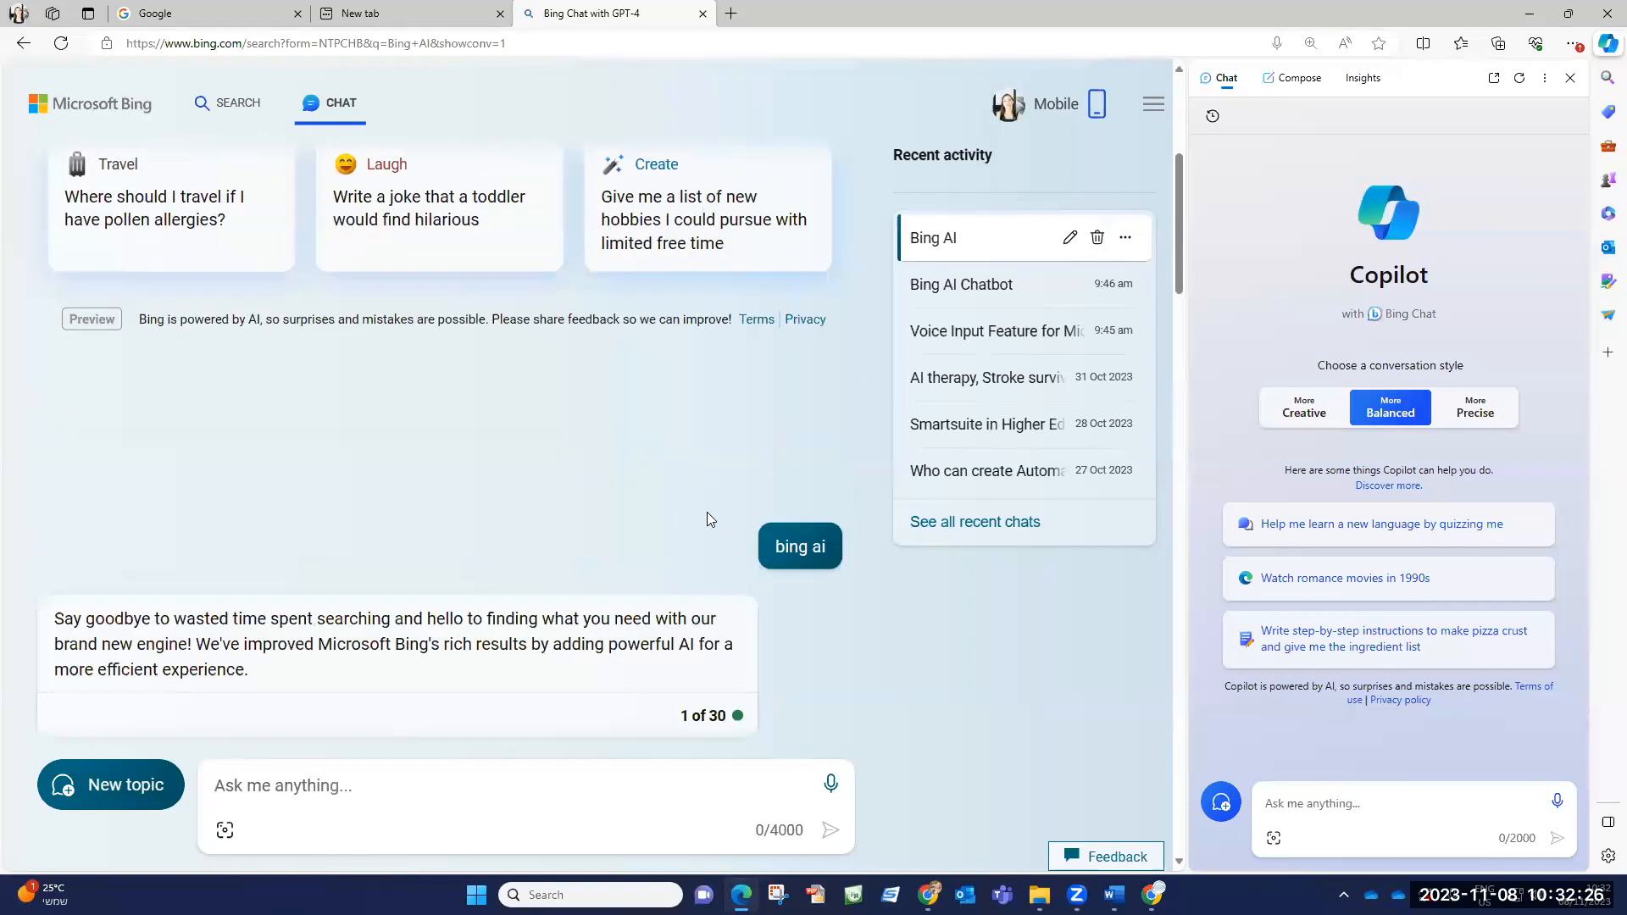
scroll(707, 512, "down", 1)
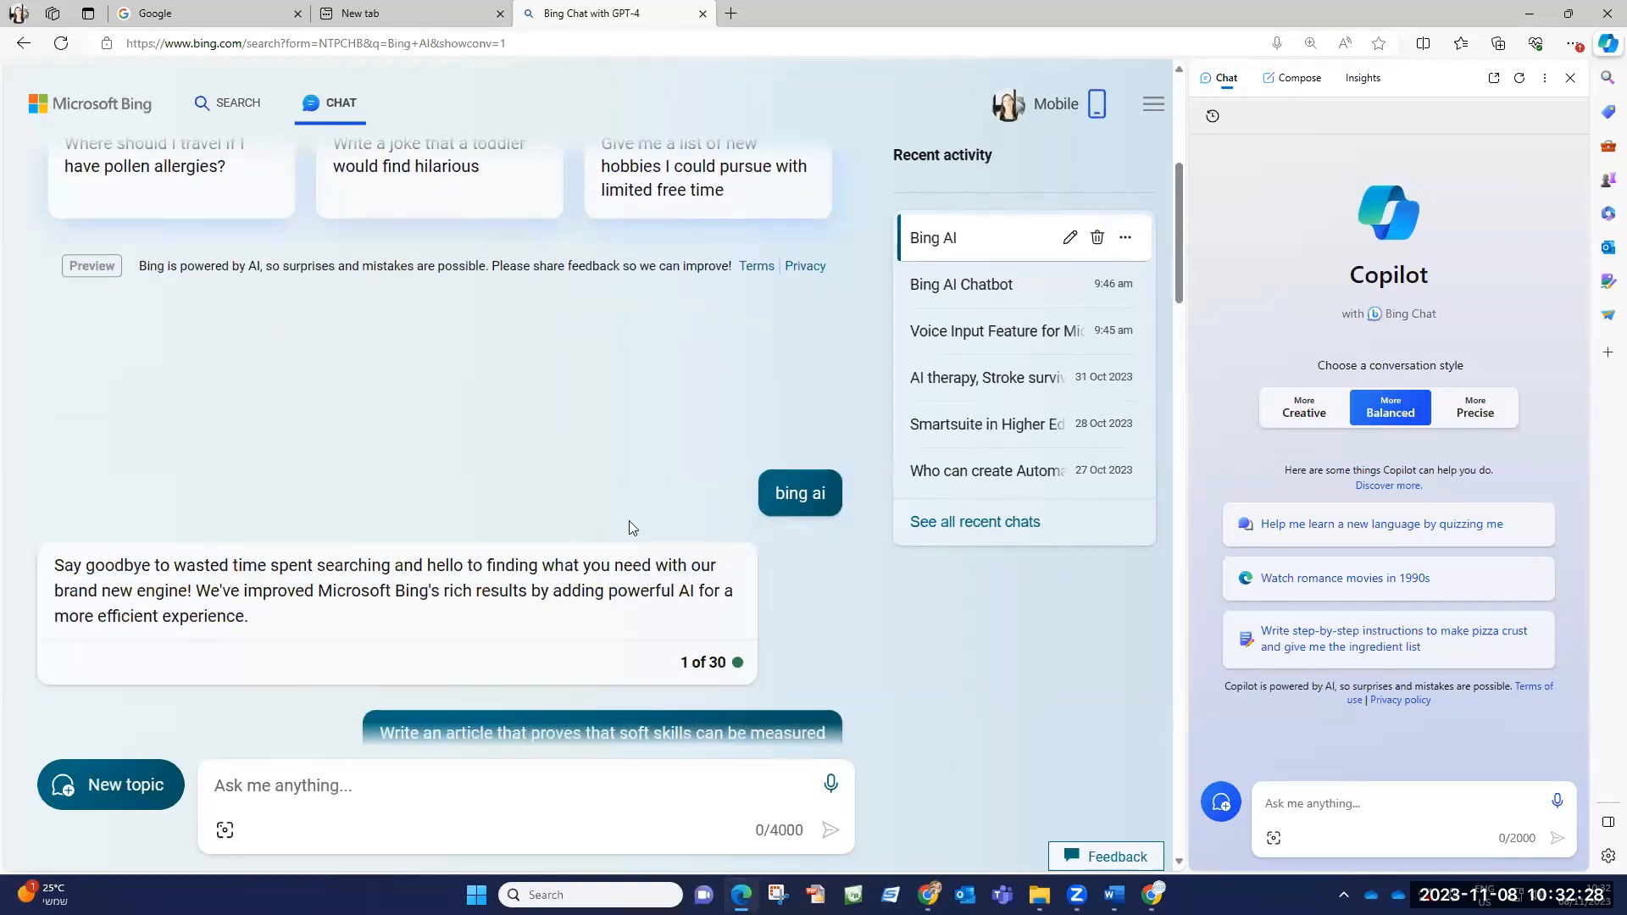
scroll(256, 329, "down", 5)
scroll(234, 297, "down", 15)
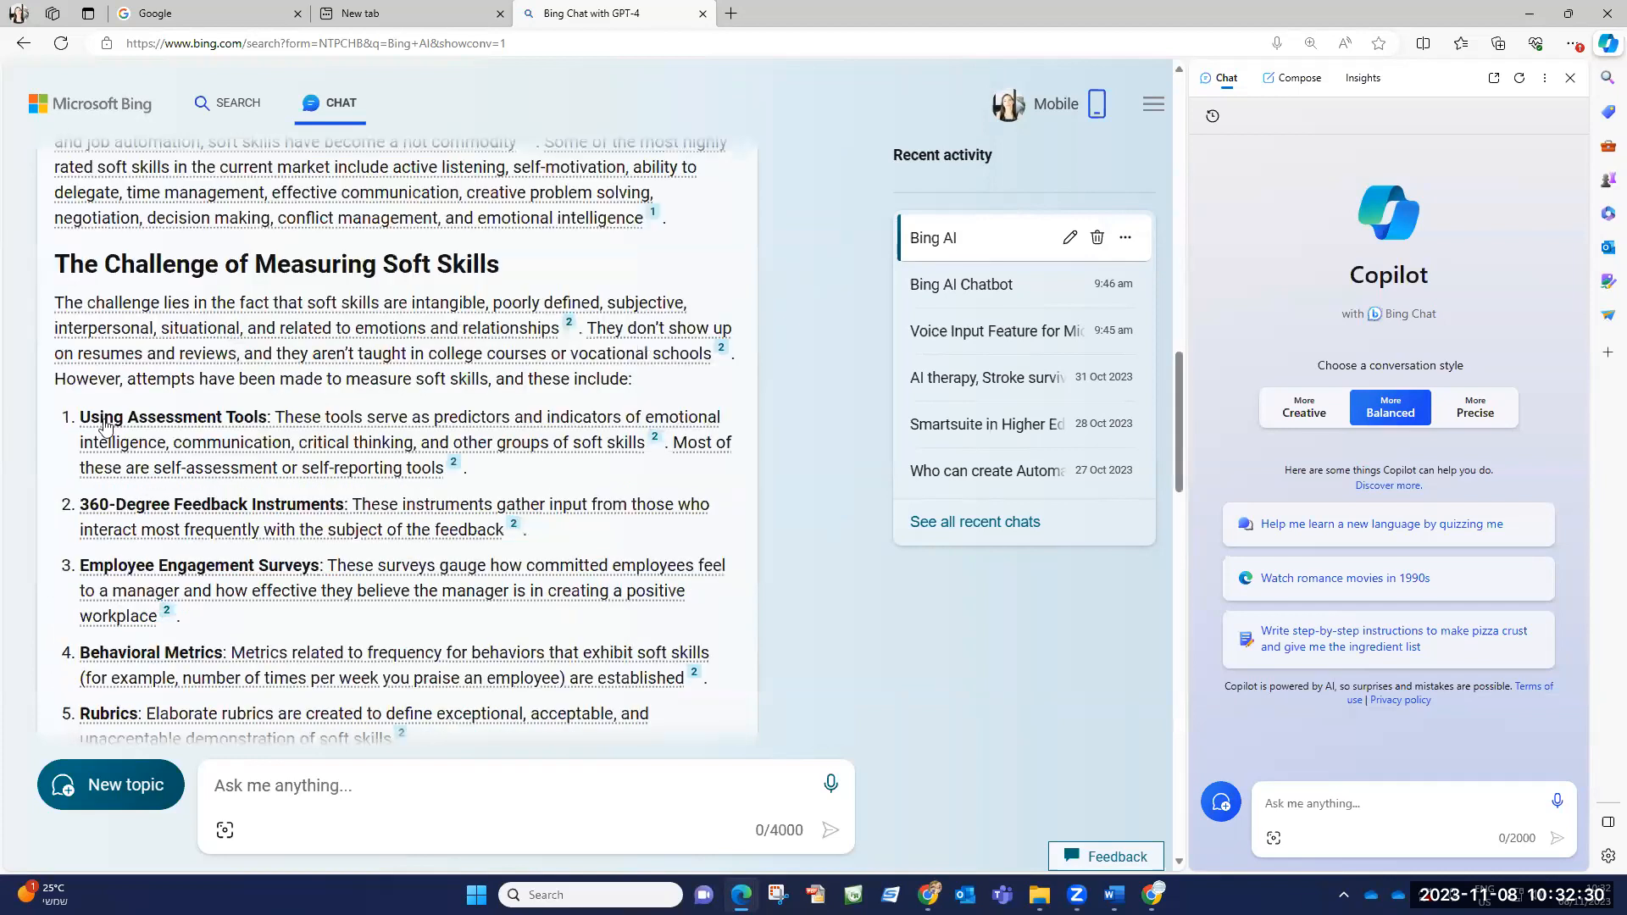
scroll(270, 491, "up", 6)
scroll(270, 492, "down", 20)
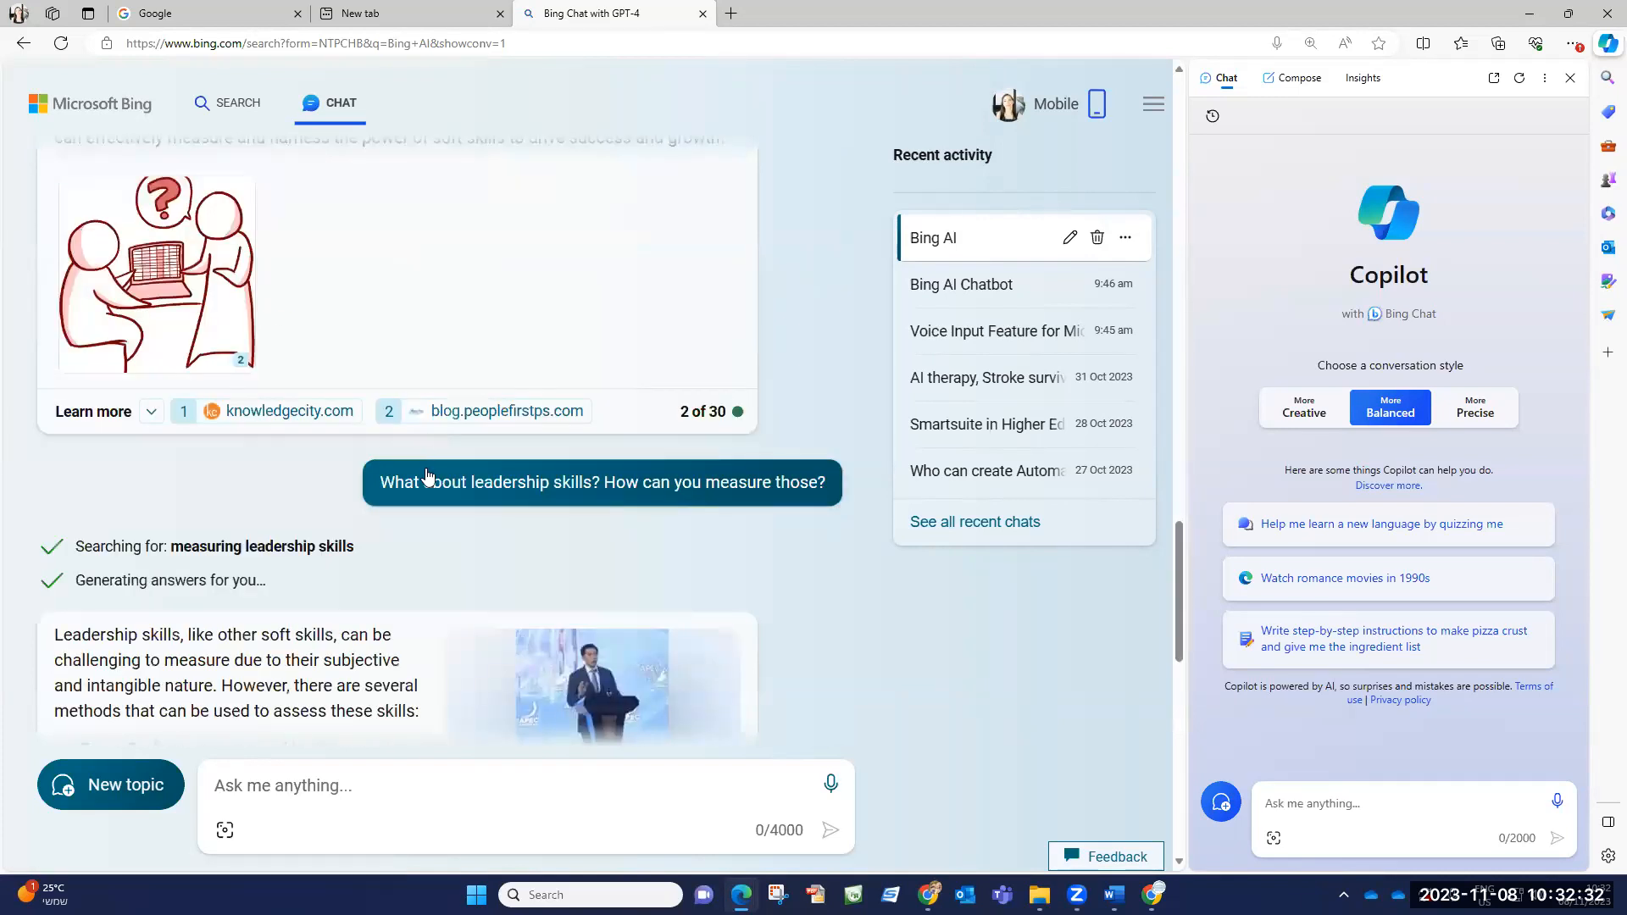
scroll(370, 514, "down", 2)
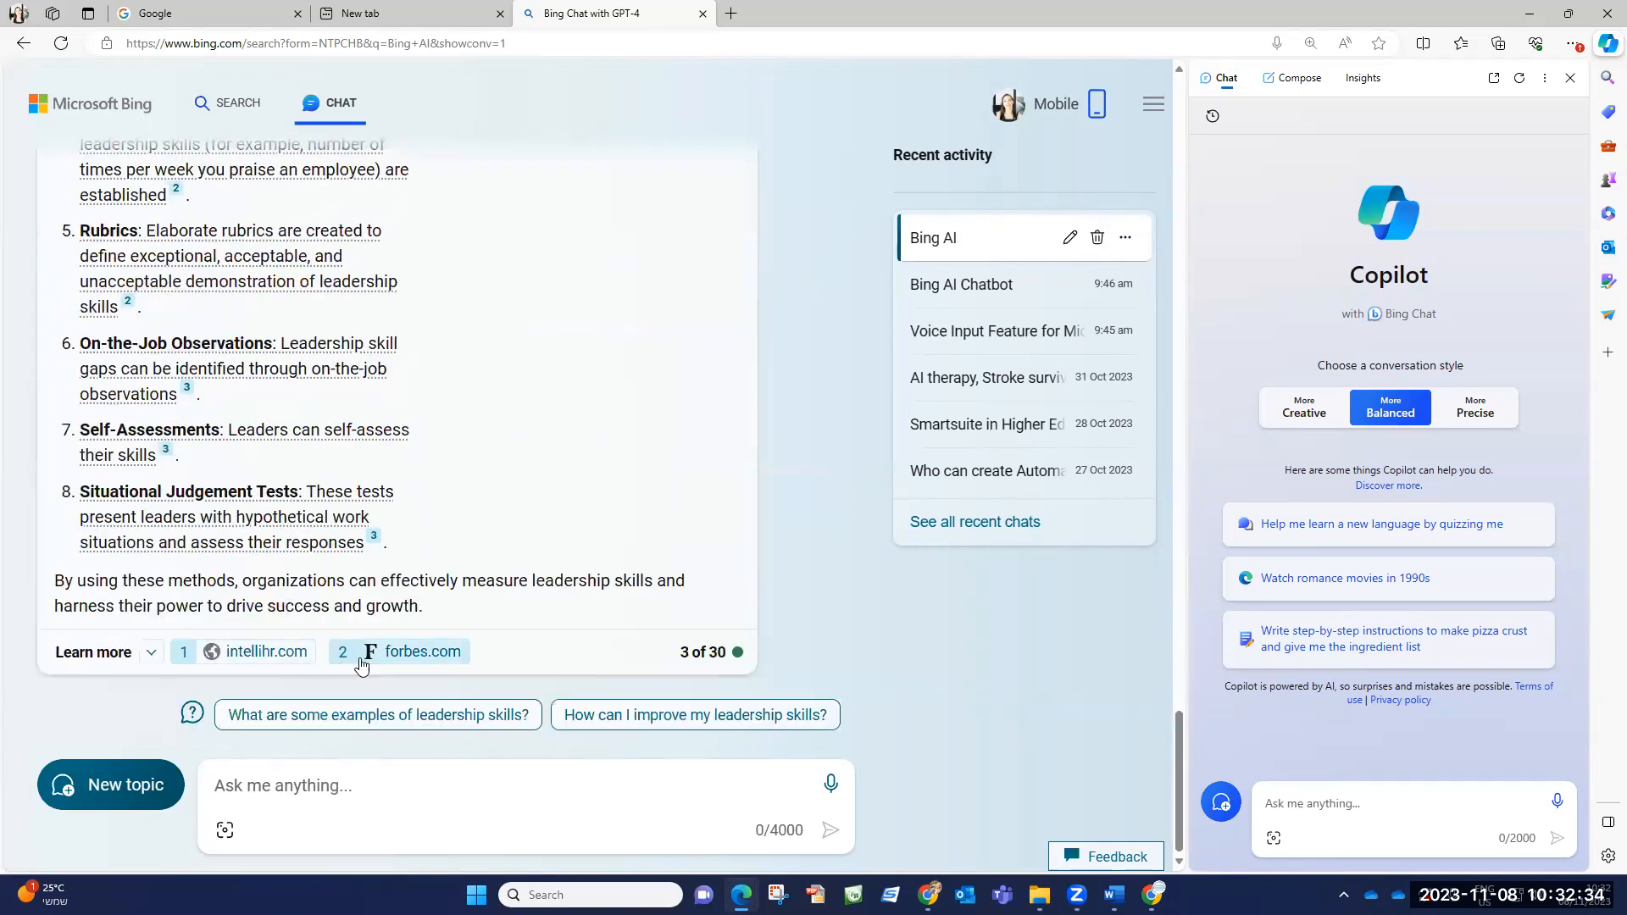
scroll(289, 690, "up", 3)
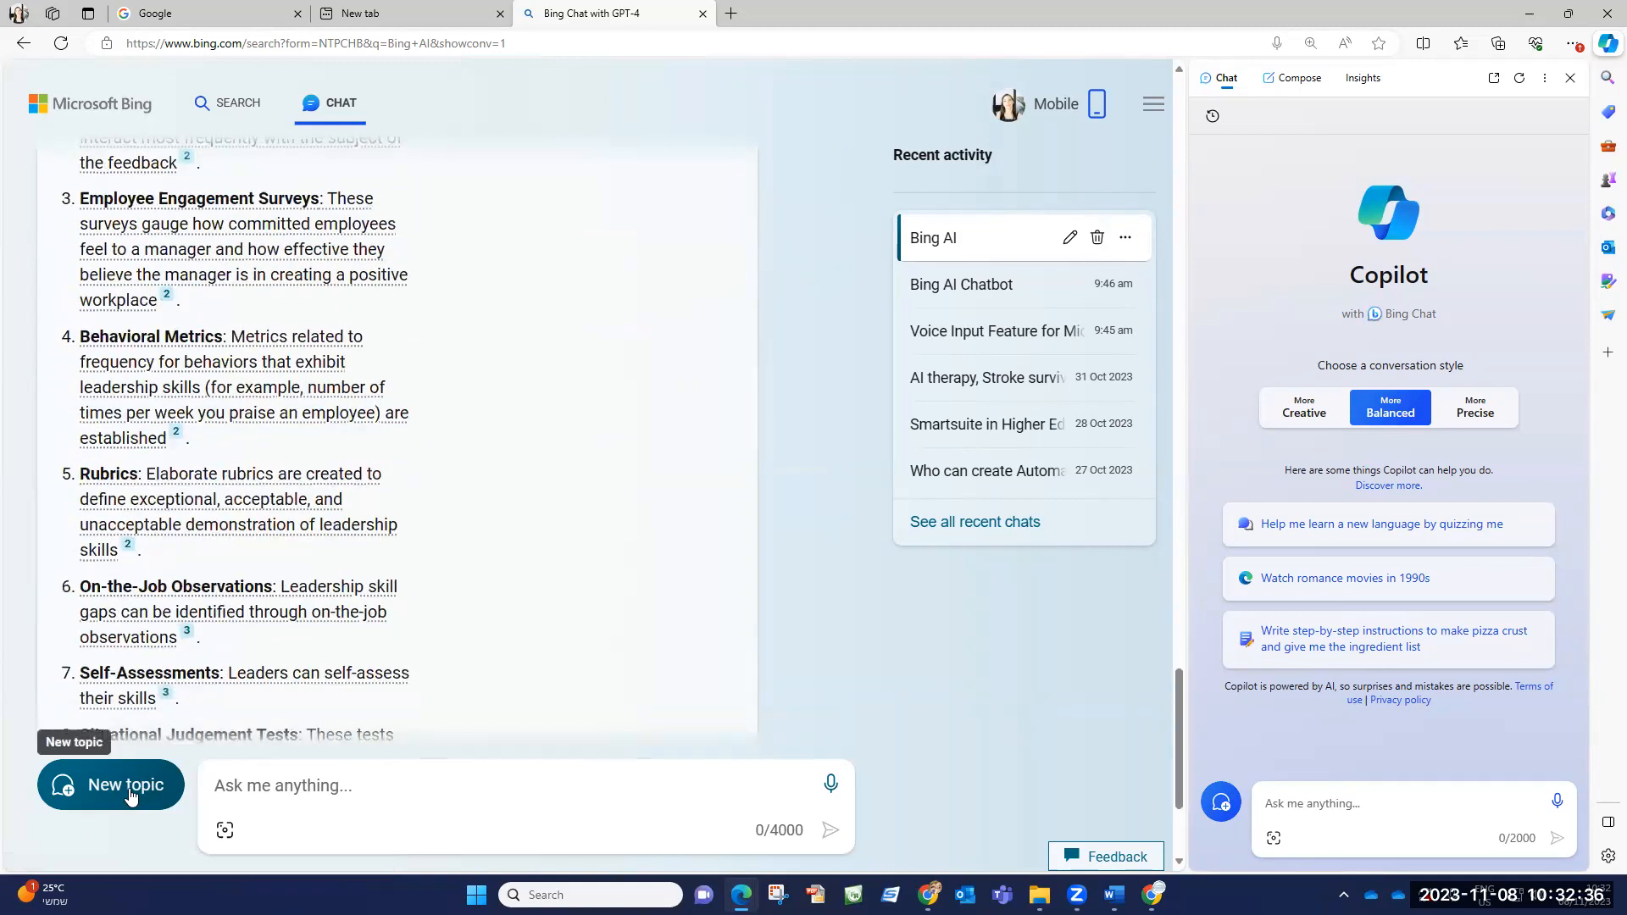
Find the earlier prompt "Write an article that proves that soft skills can be measured" in the conversation and copy it
scroll(299, 583, "up", 20)
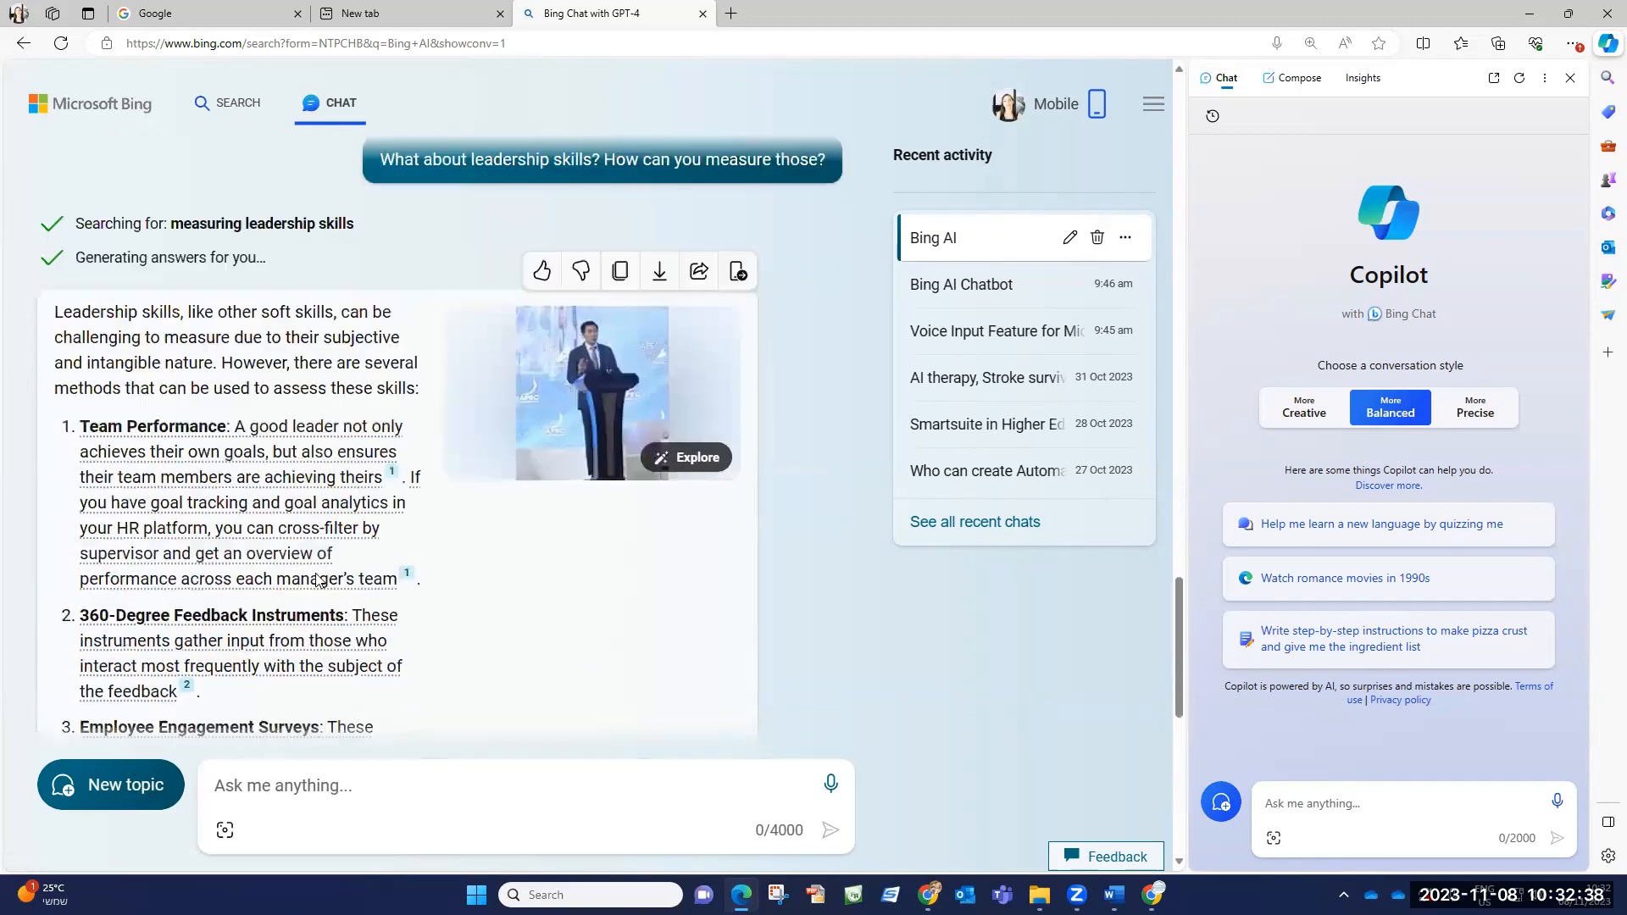
scroll(300, 576, "down", 8)
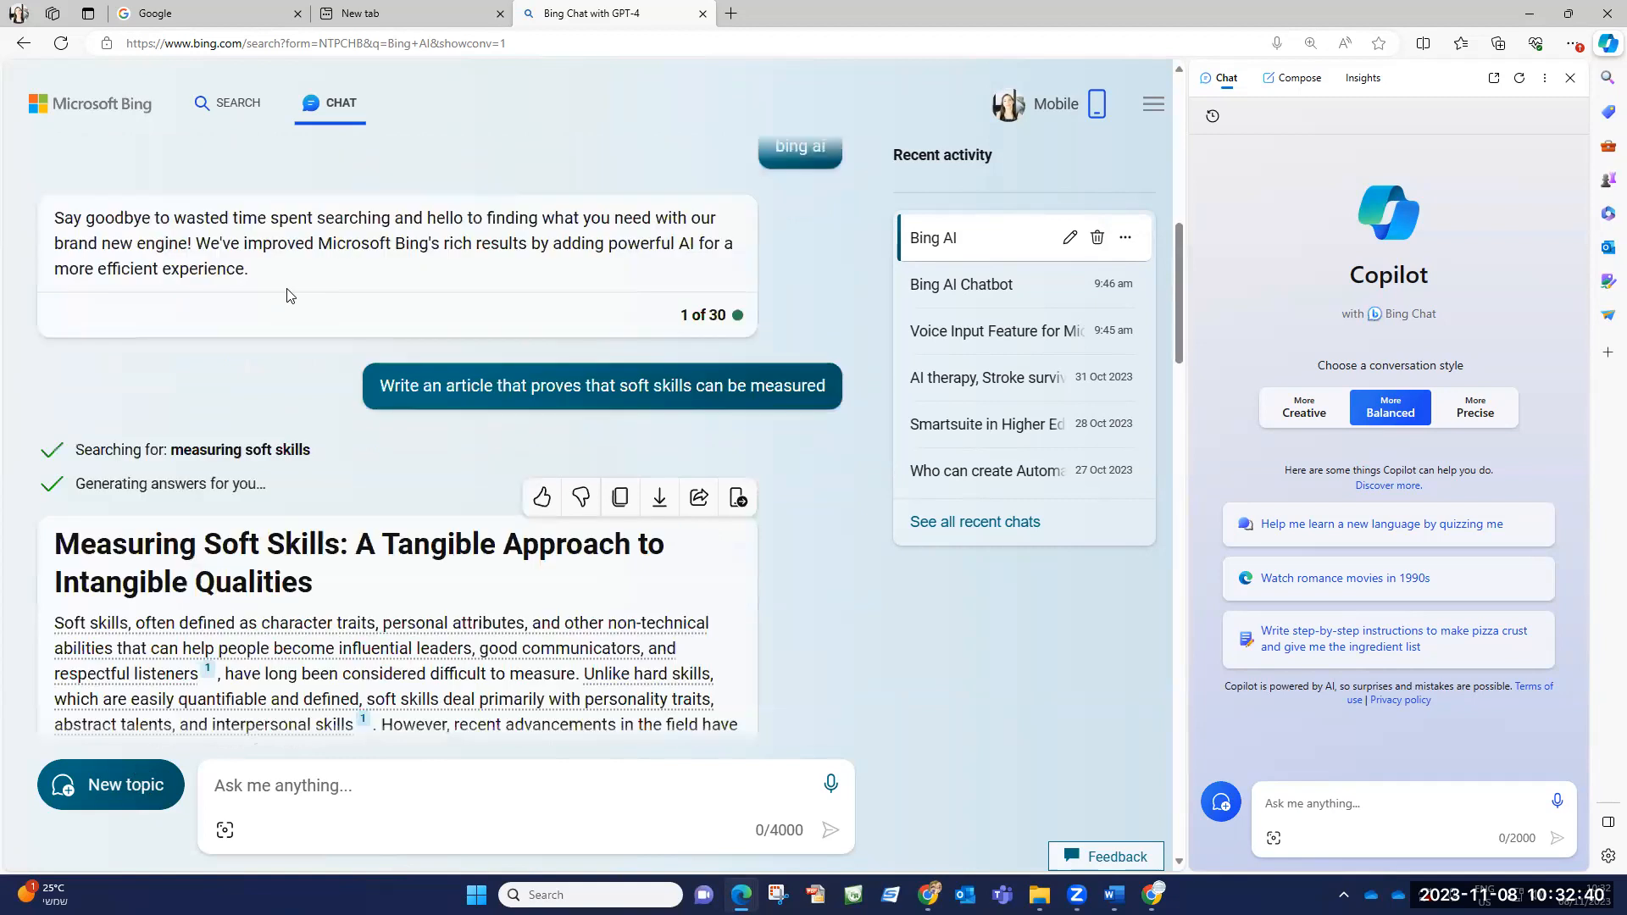
scroll(170, 536, "up", 6)
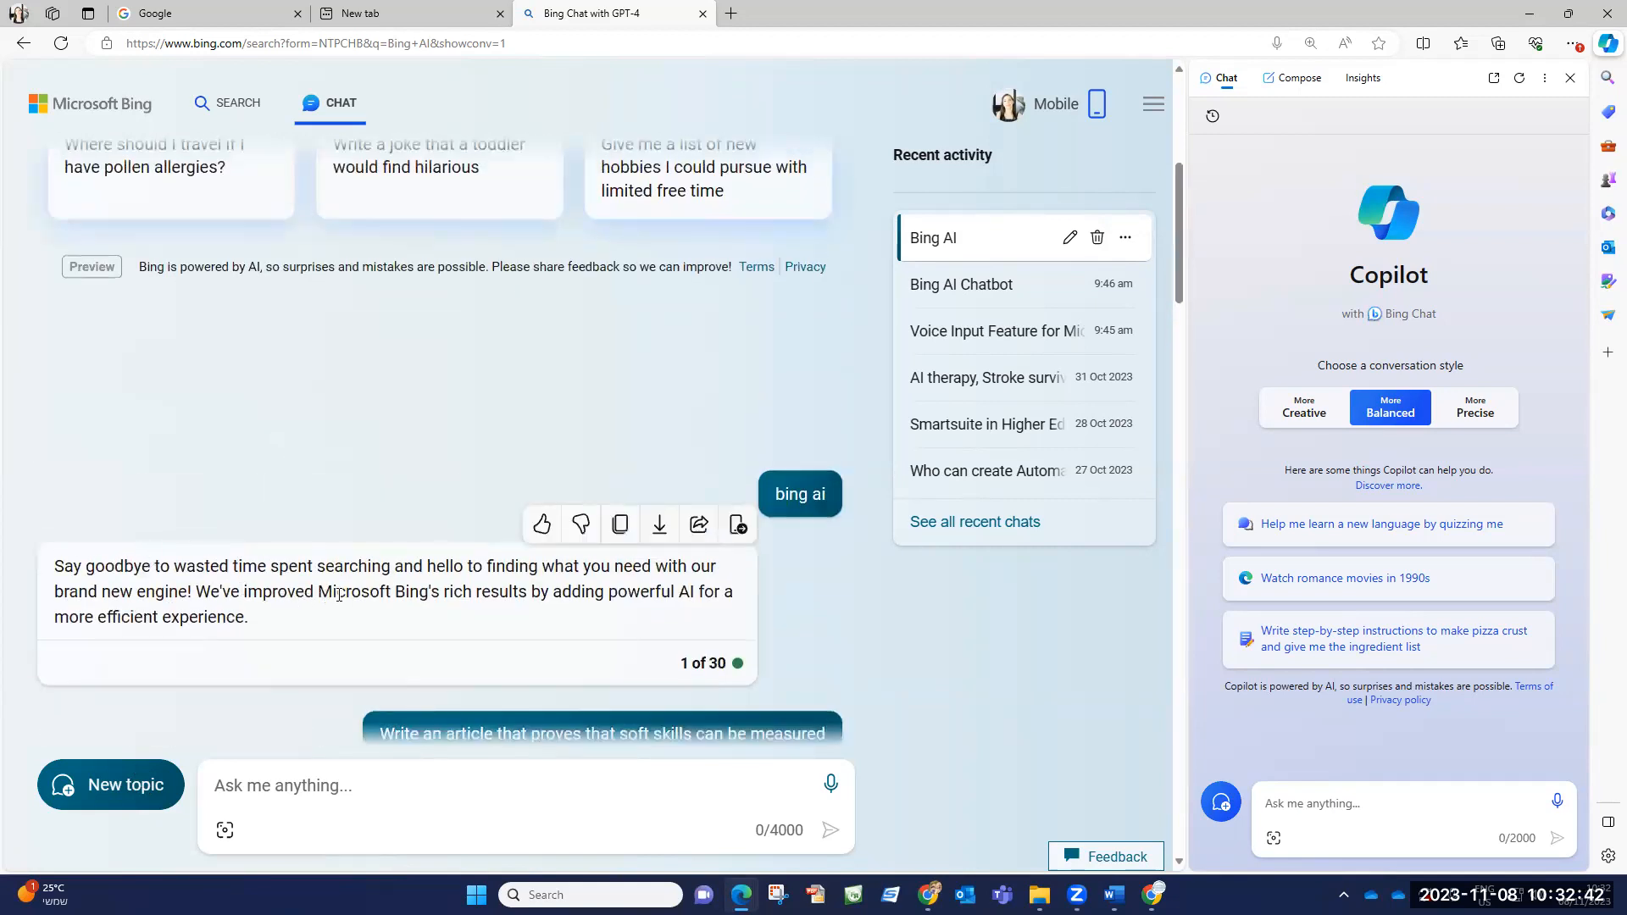
scroll(339, 585, "up", 4)
scroll(358, 582, "down", 5)
left_click_drag(378, 612, 827, 619)
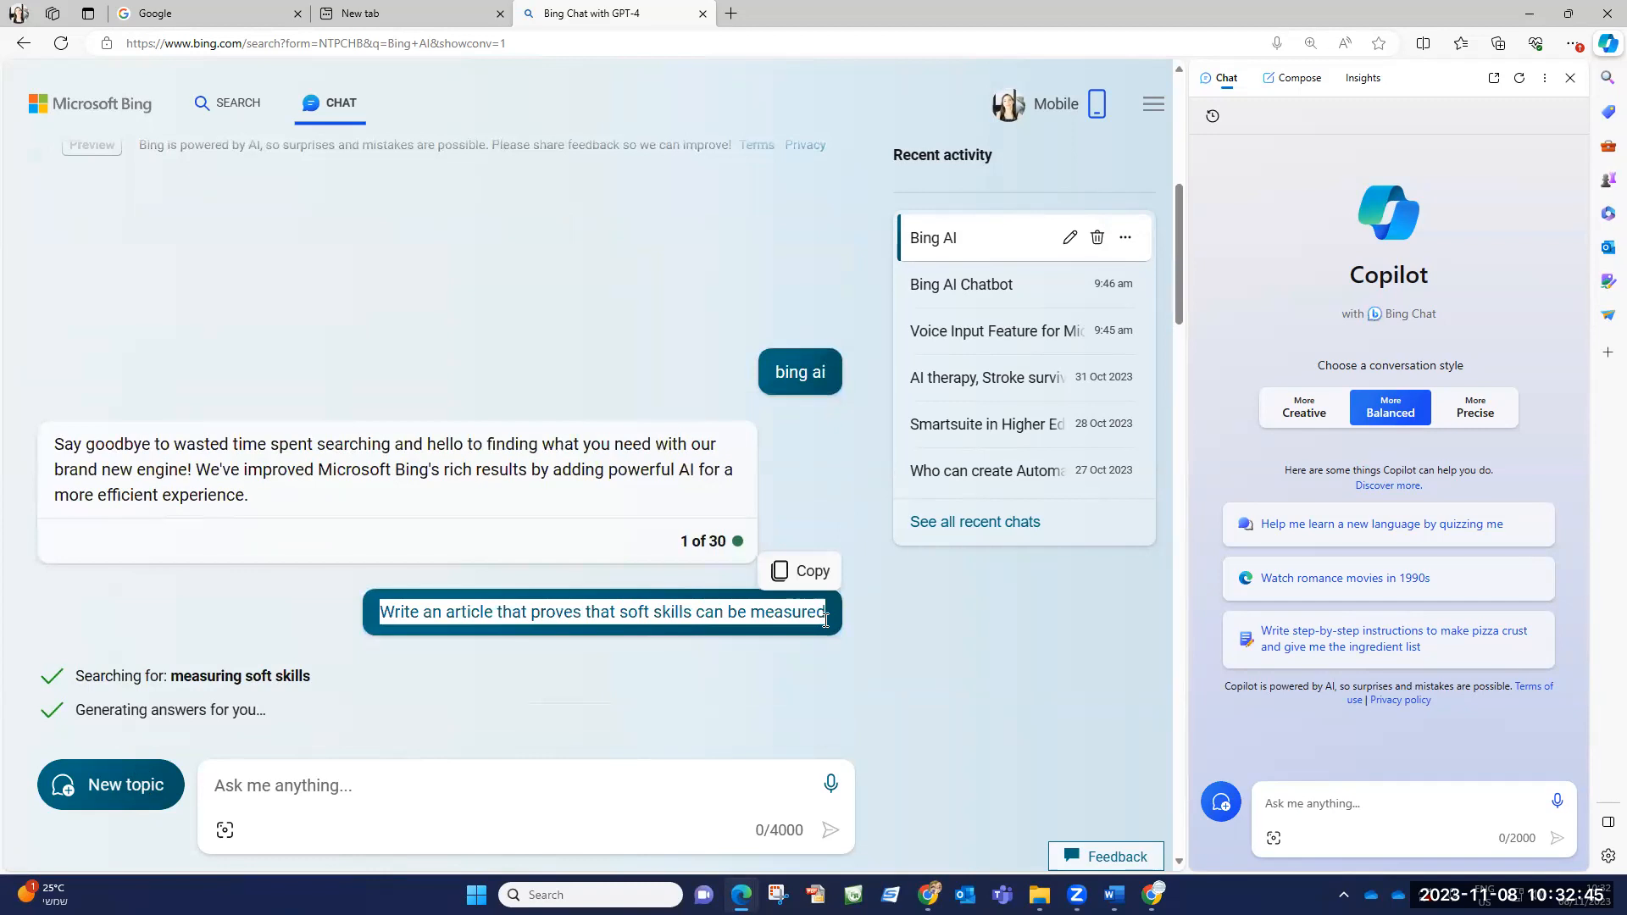
left_click(800, 571)
Start a new topic in Bing Chat and choose the More Creative conversation style
scroll(844, 512, "up", 3)
scroll(846, 519, "up", 3)
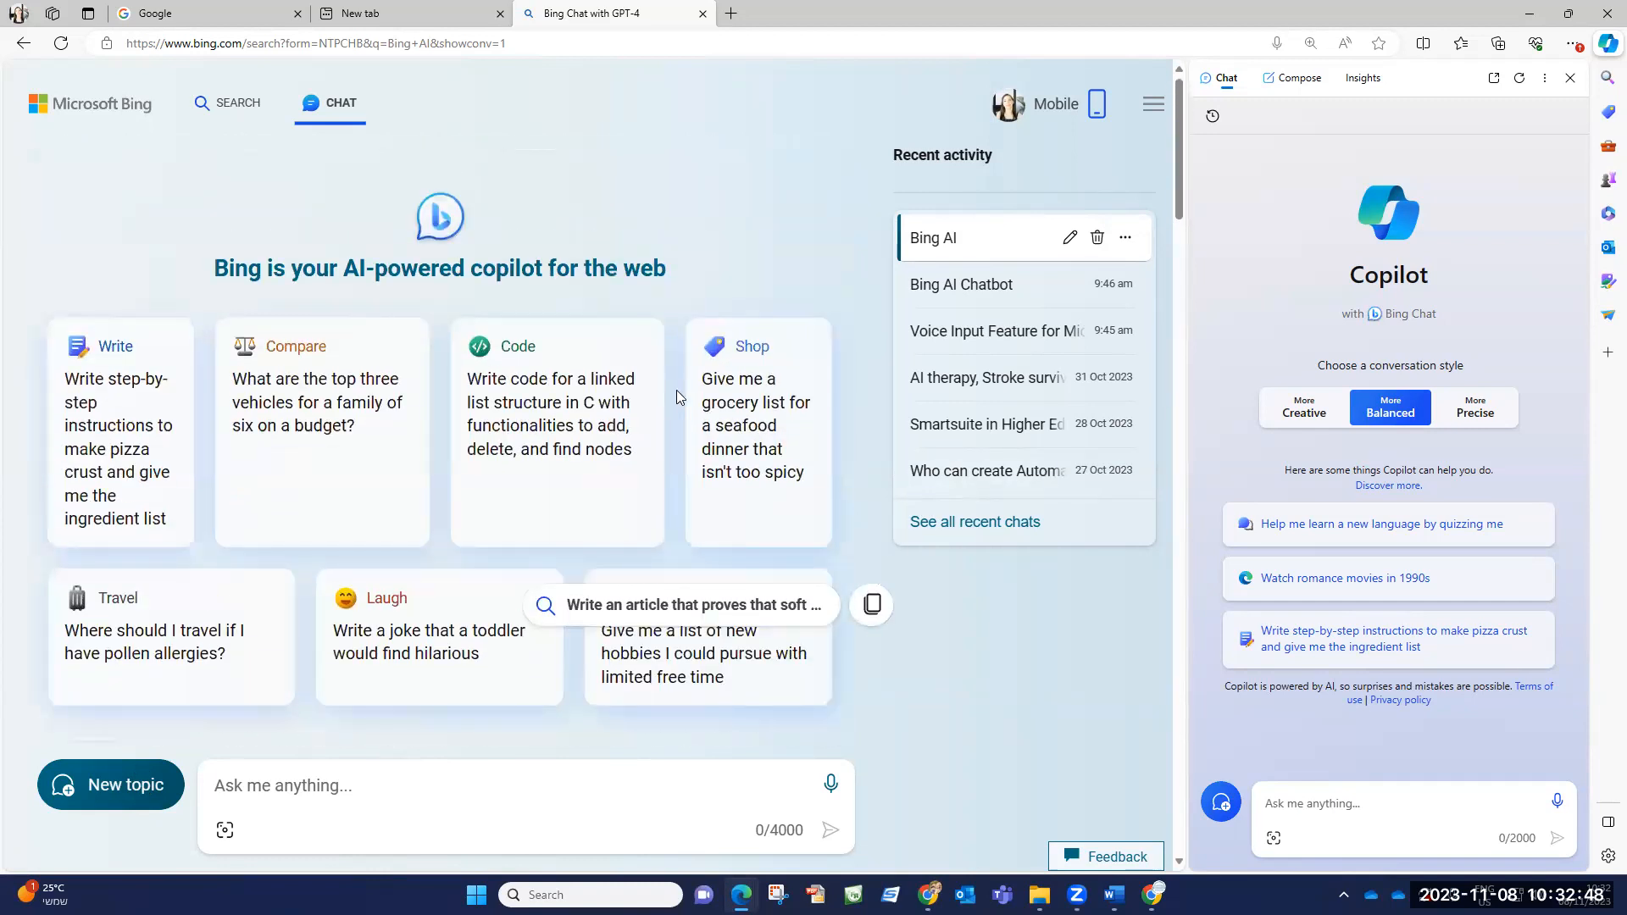
scroll(883, 507, "down", 3)
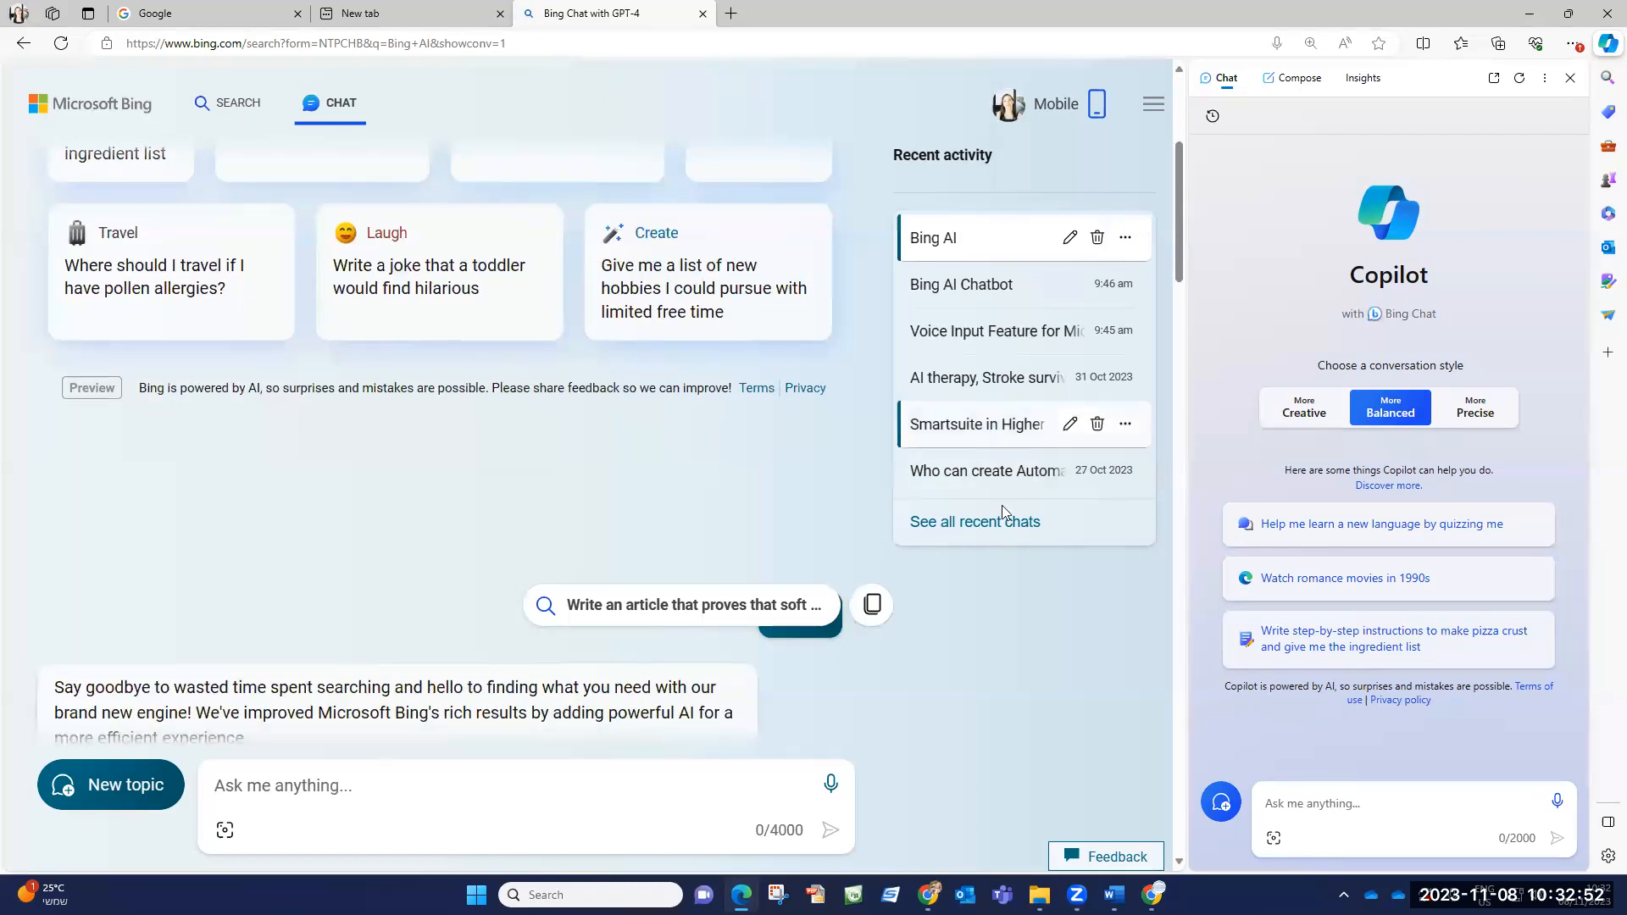
scroll(610, 456, "down", 5)
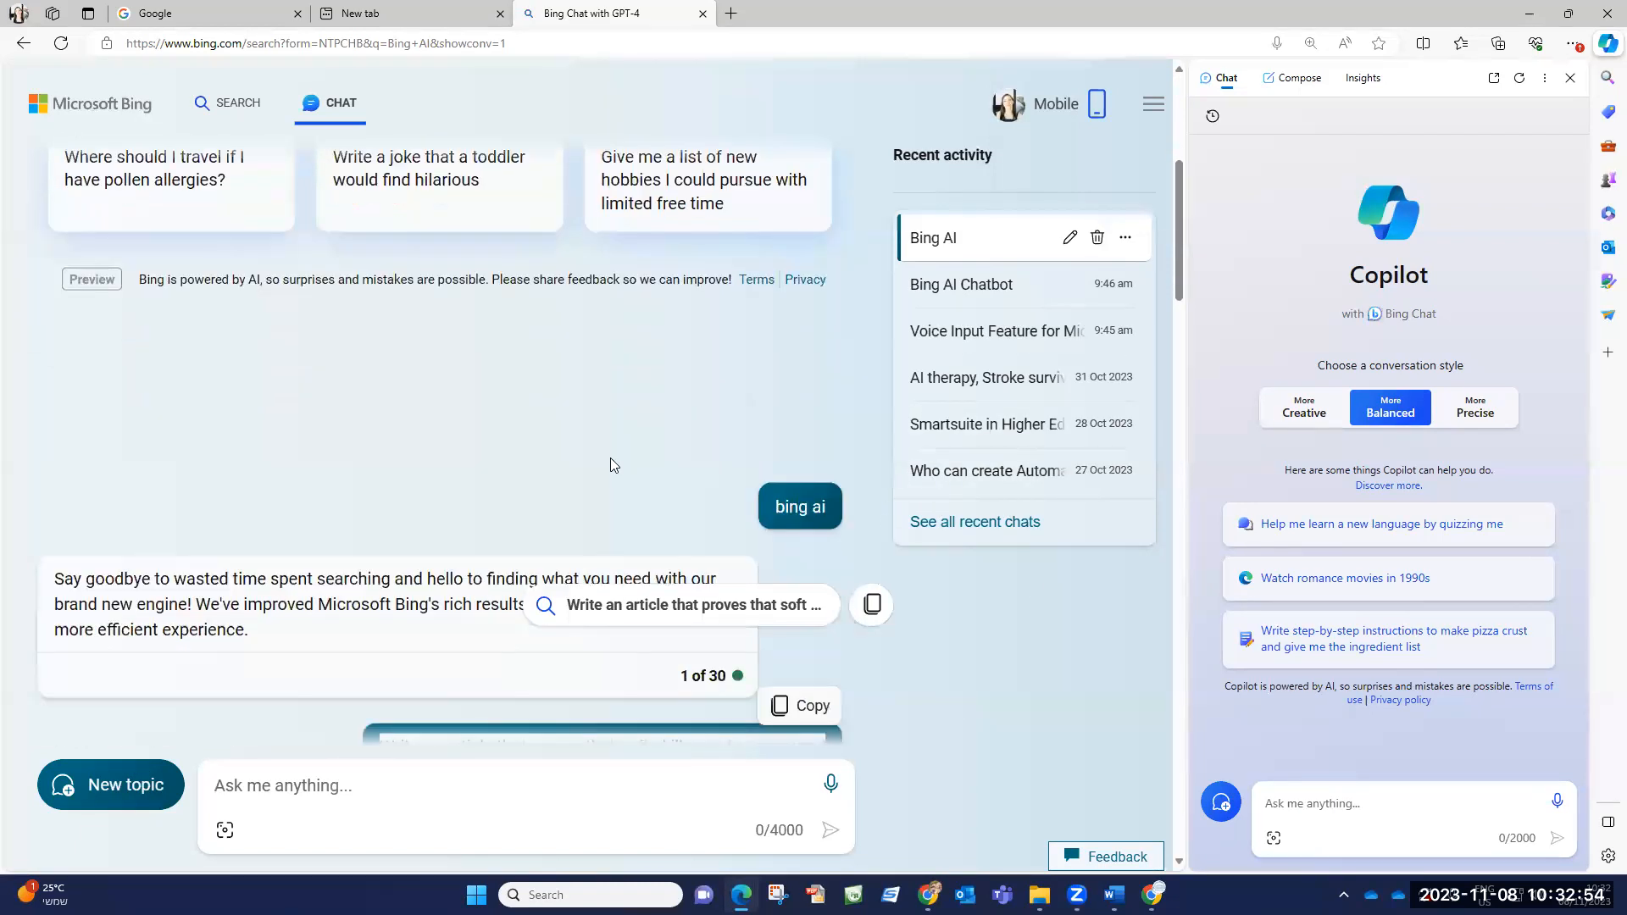
scroll(605, 485, "down", 15)
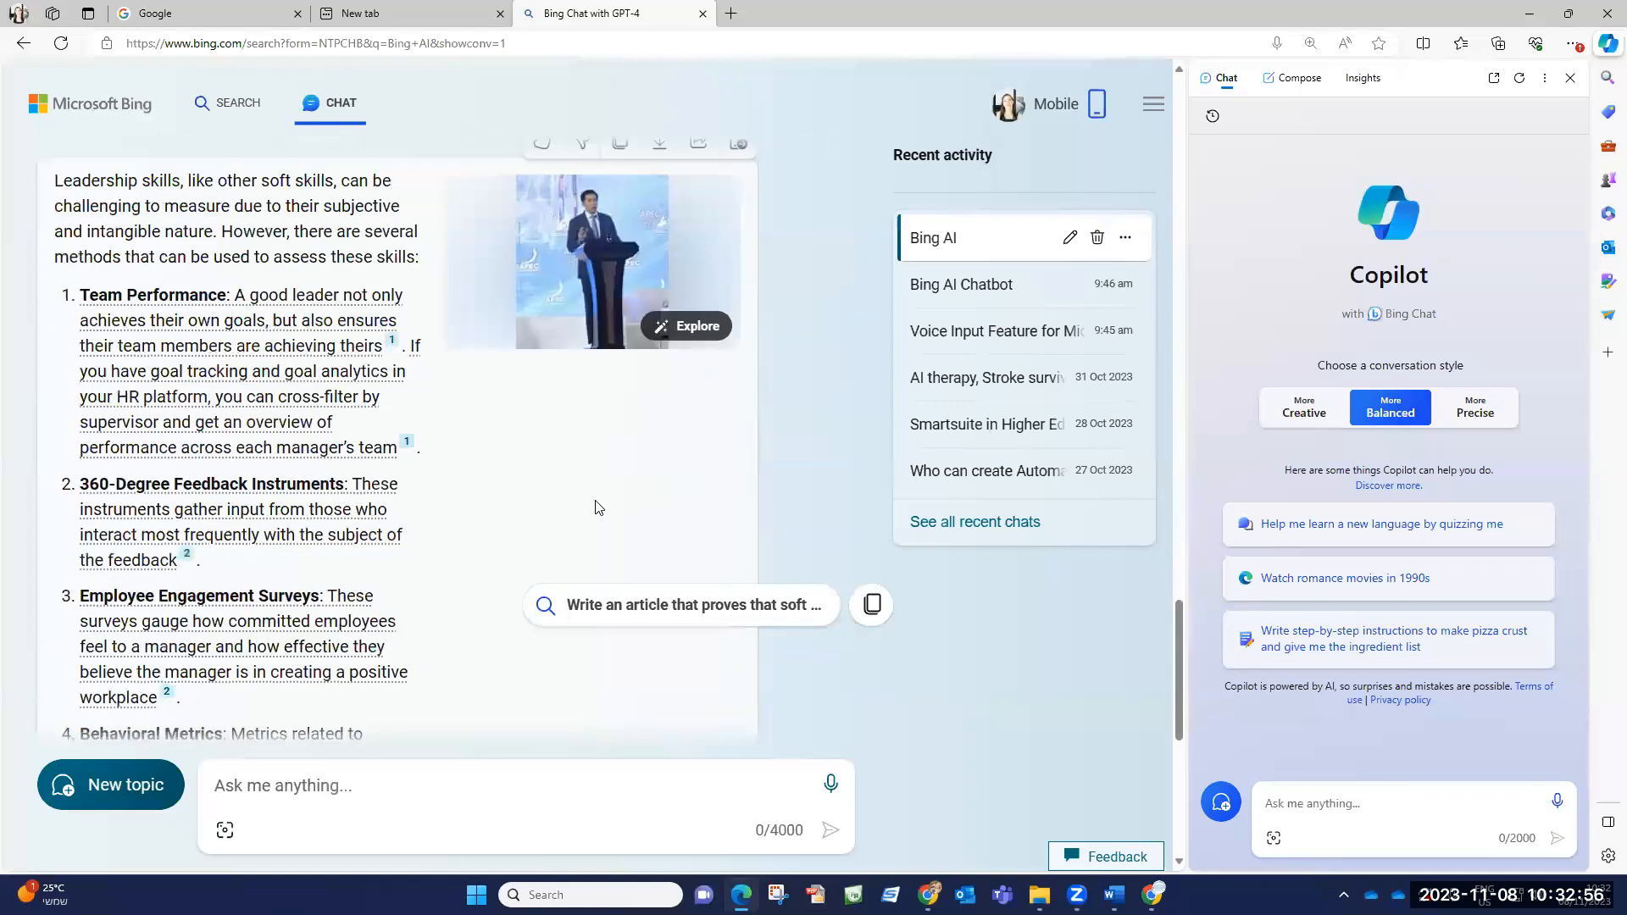
left_click(127, 787)
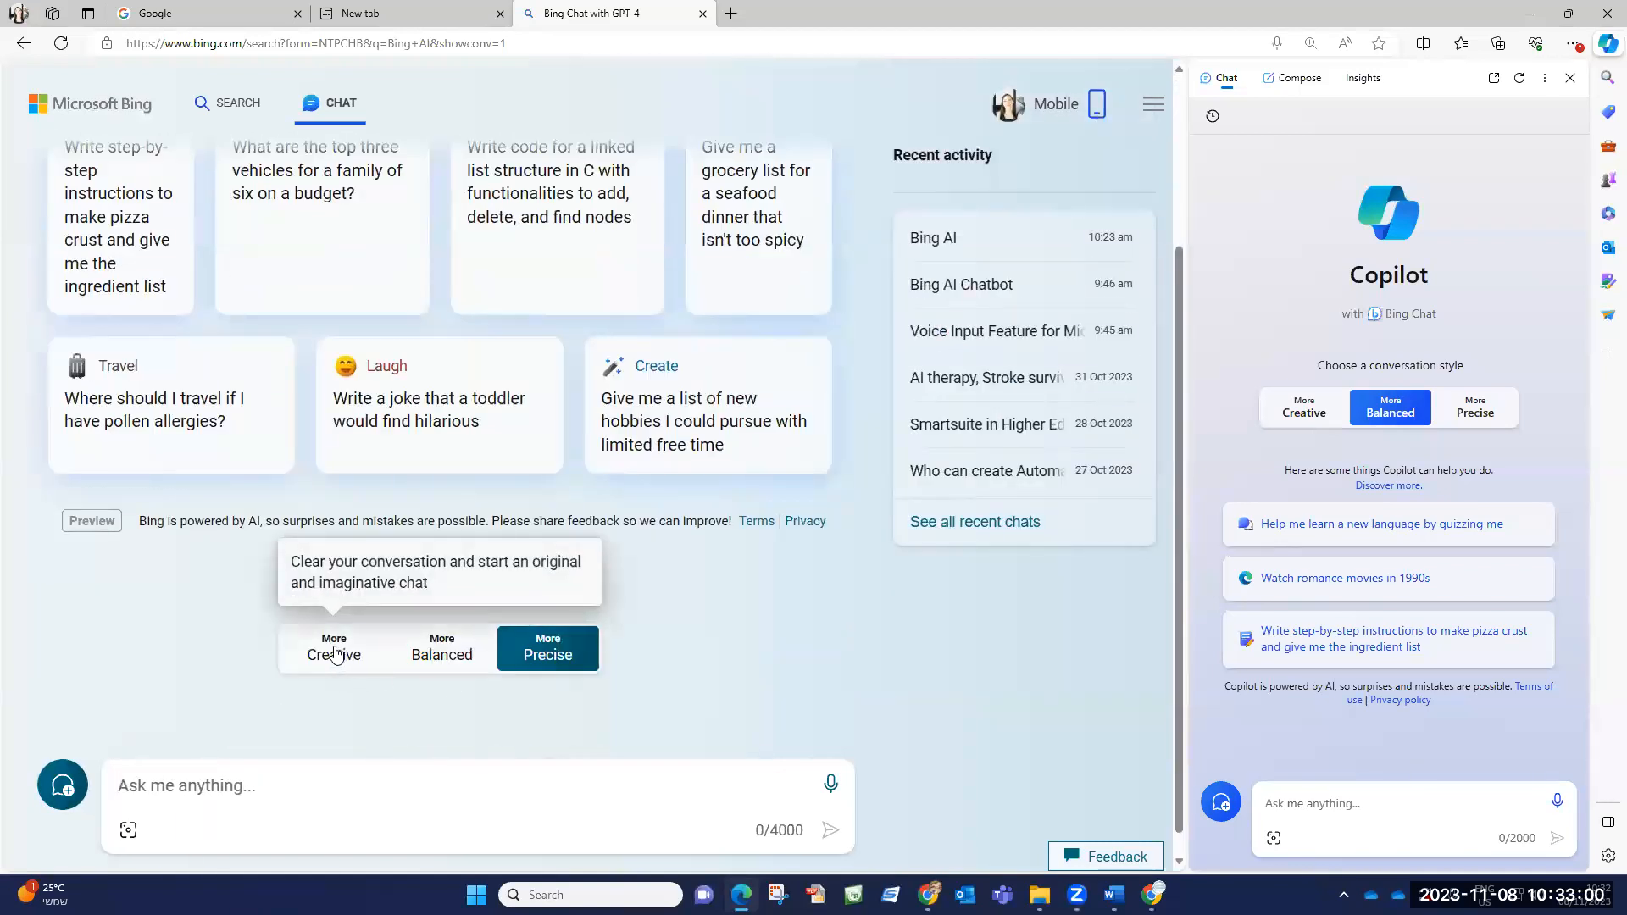
left_click(334, 649)
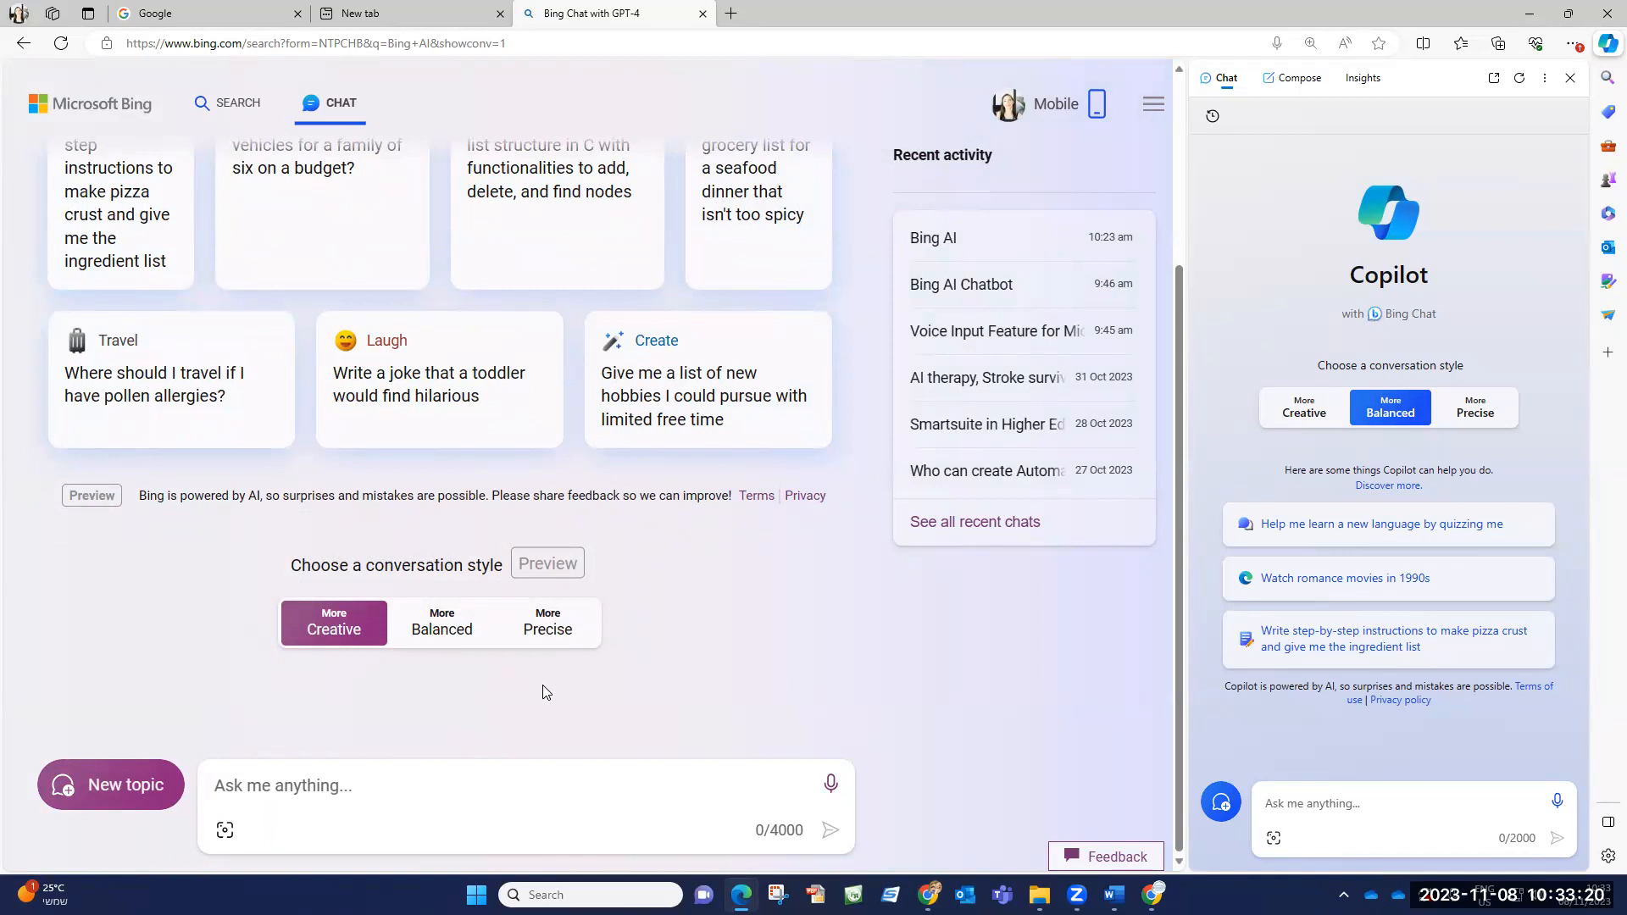
Paste the copied prompt "Write an article that proves that soft skills can be measured" into the new chat and send it
left_click(316, 768)
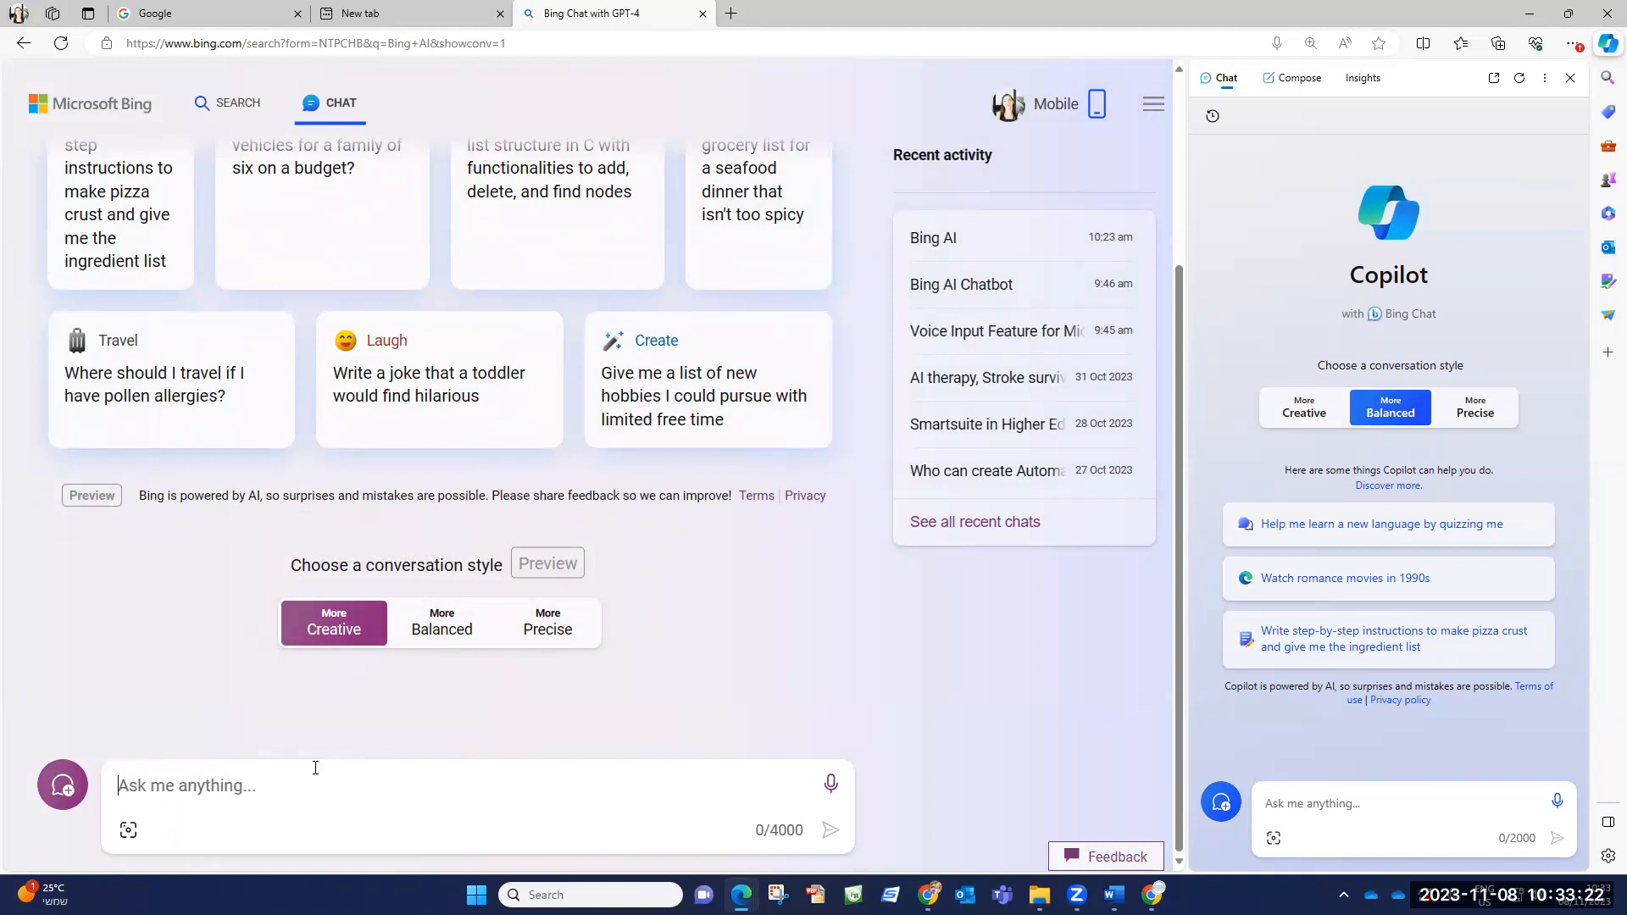
key("ctrl+v")
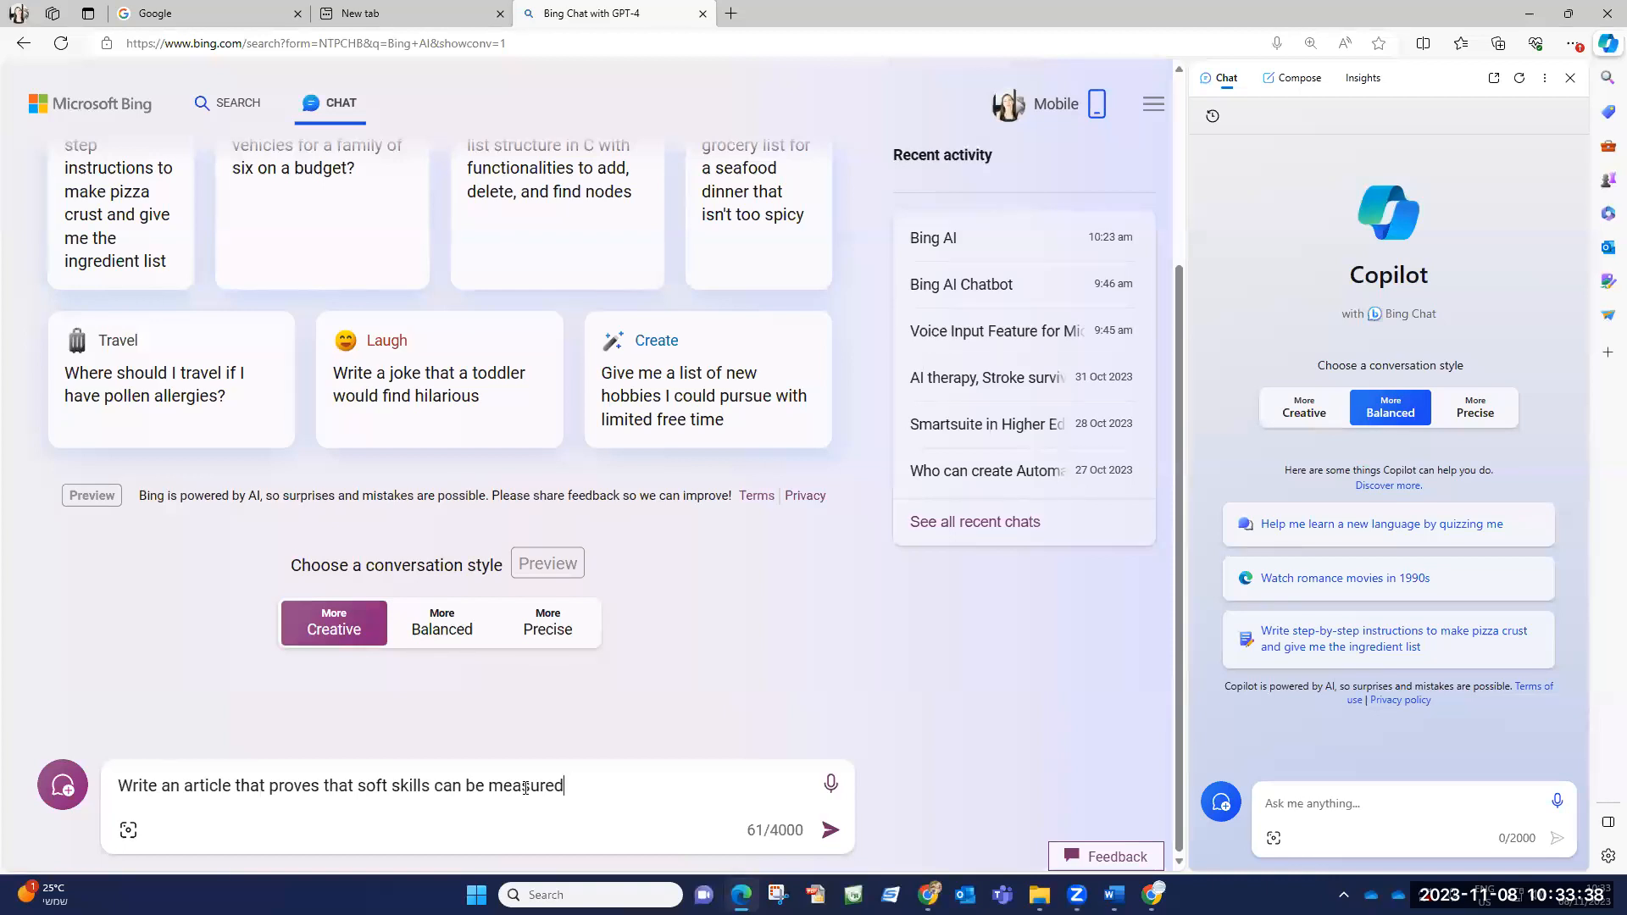
key("Return")
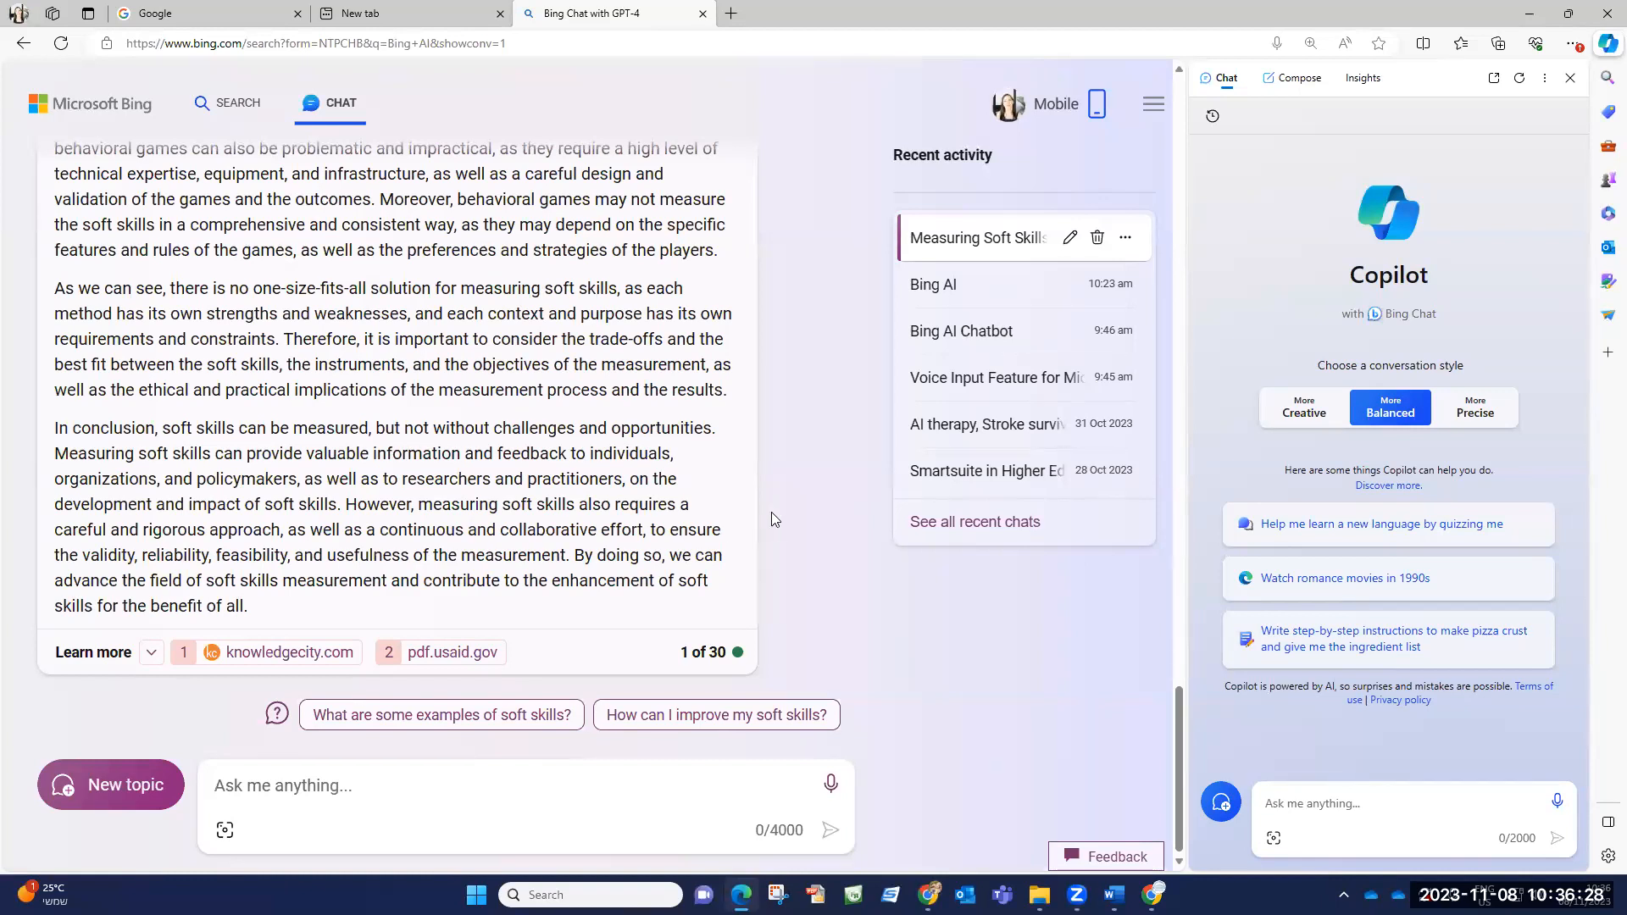
Examine the generated creative-style article from the prompt through its paragraphs to its source links
scroll(721, 519, "up", 15)
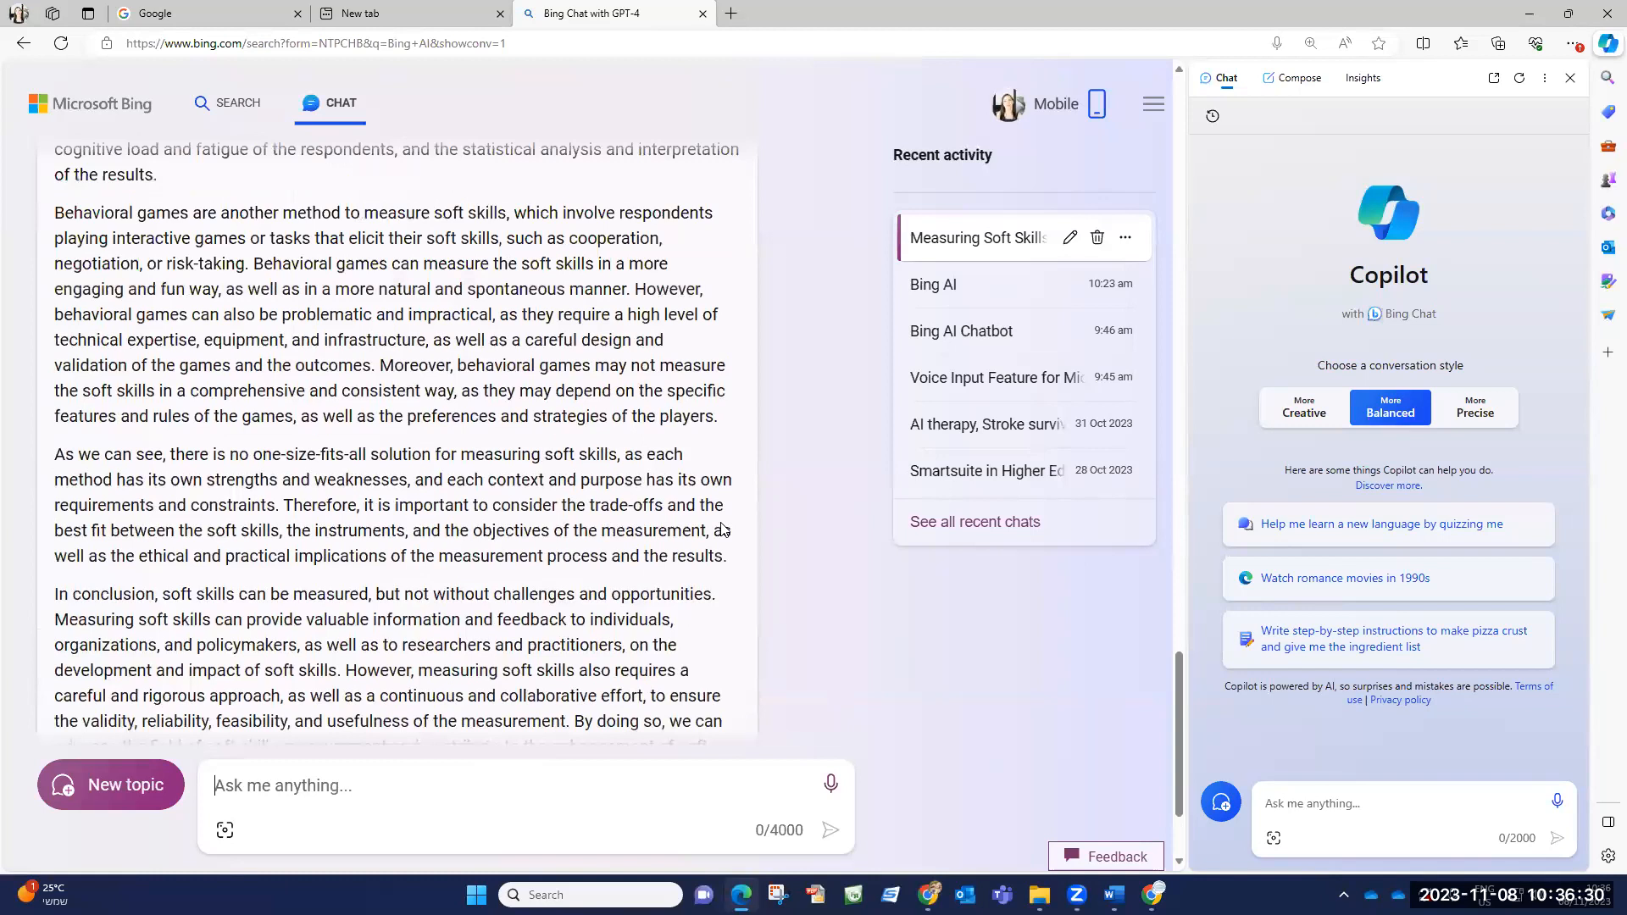
scroll(712, 526, "up", 3)
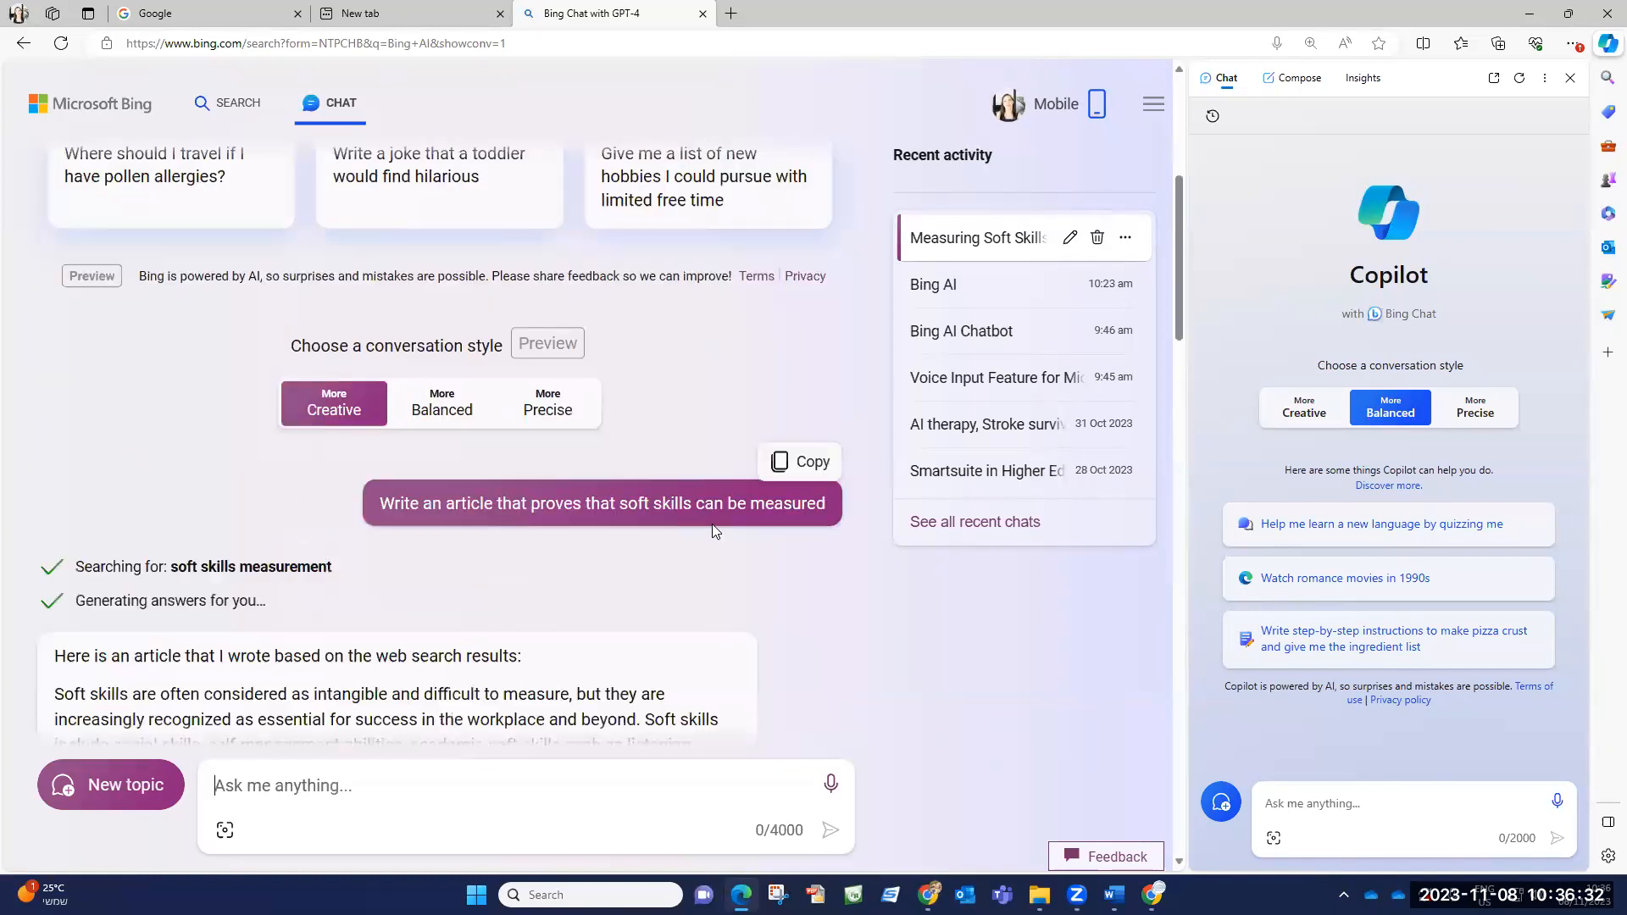
scroll(712, 523, "down", 8)
scroll(712, 532, "down", 5)
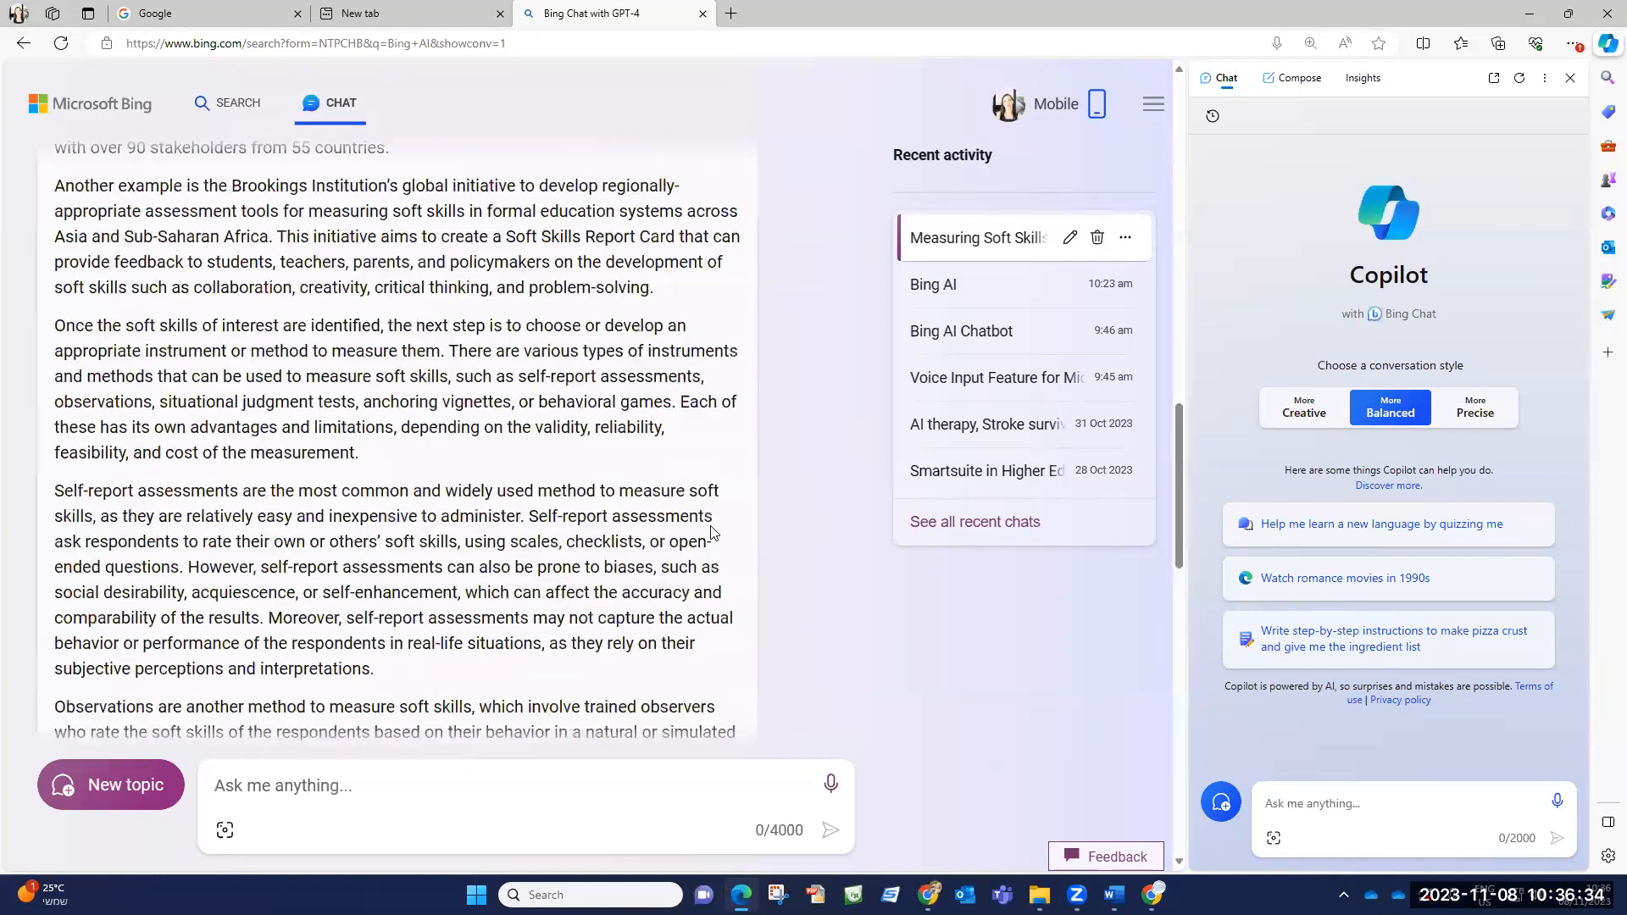
scroll(698, 530, "down", 10)
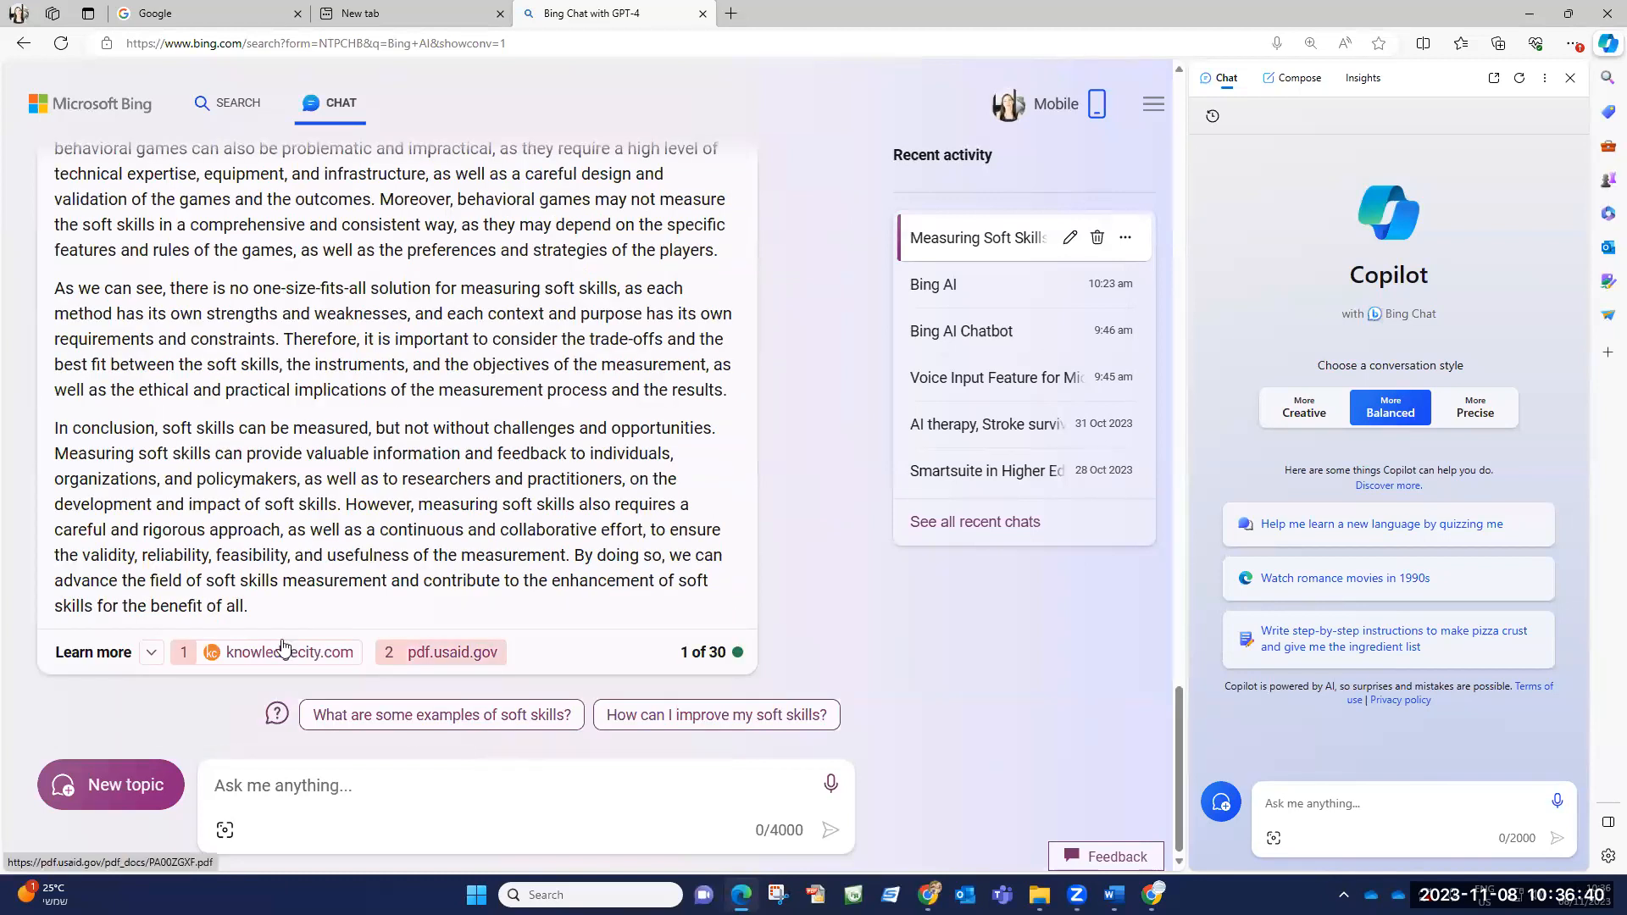
scroll(415, 663, "up", 6)
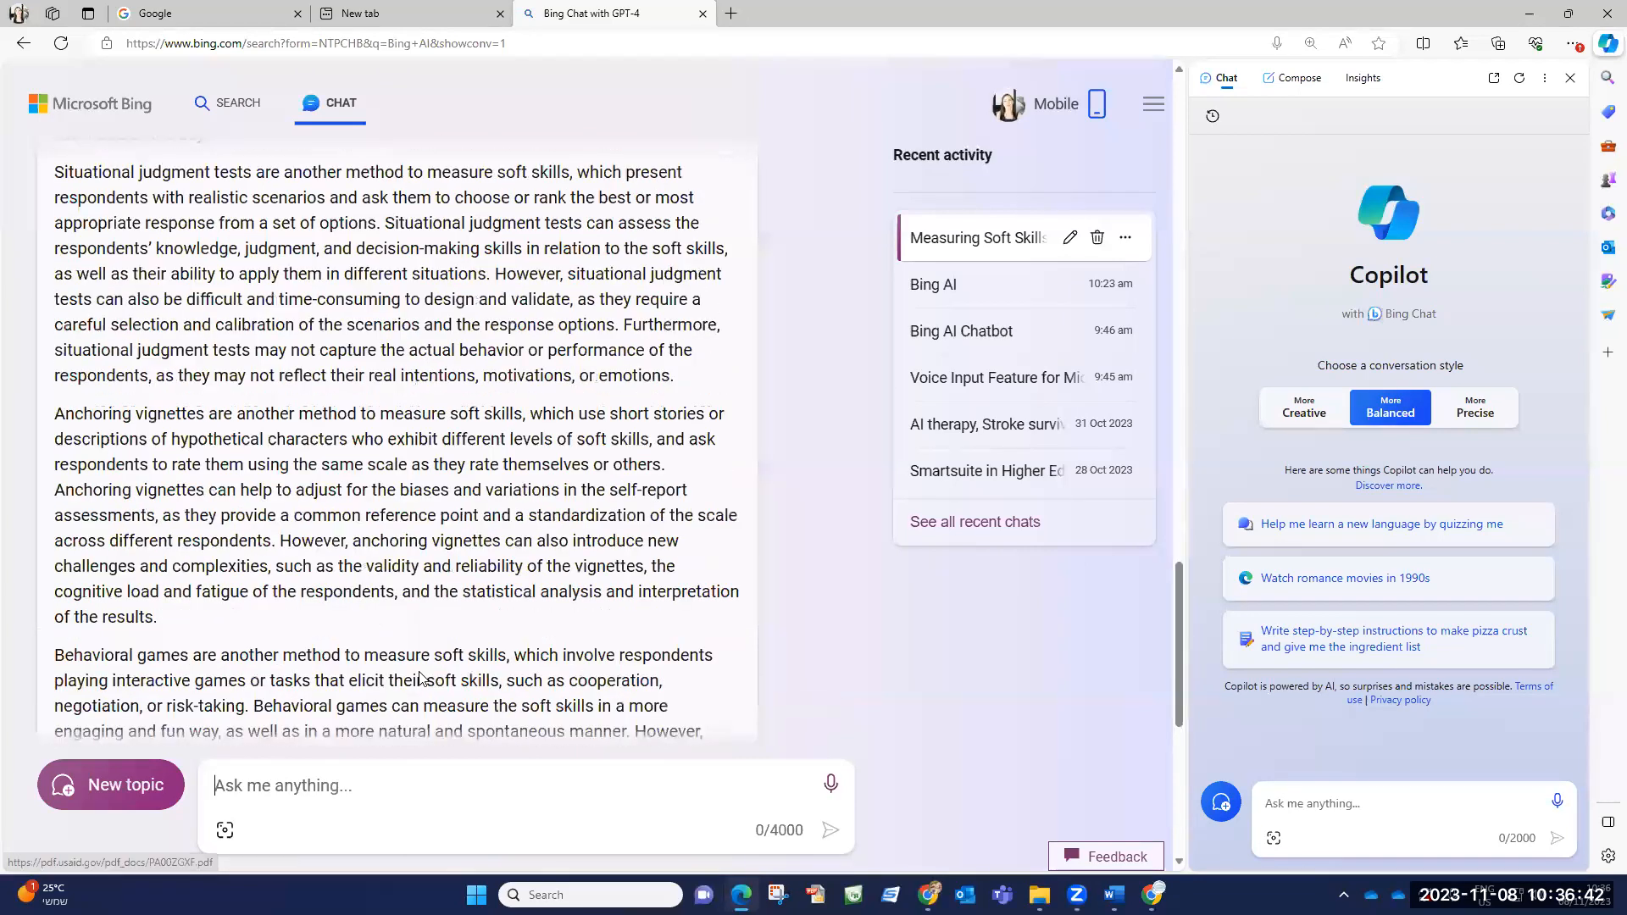
scroll(419, 678, "up", 10)
scroll(441, 585, "up", 4)
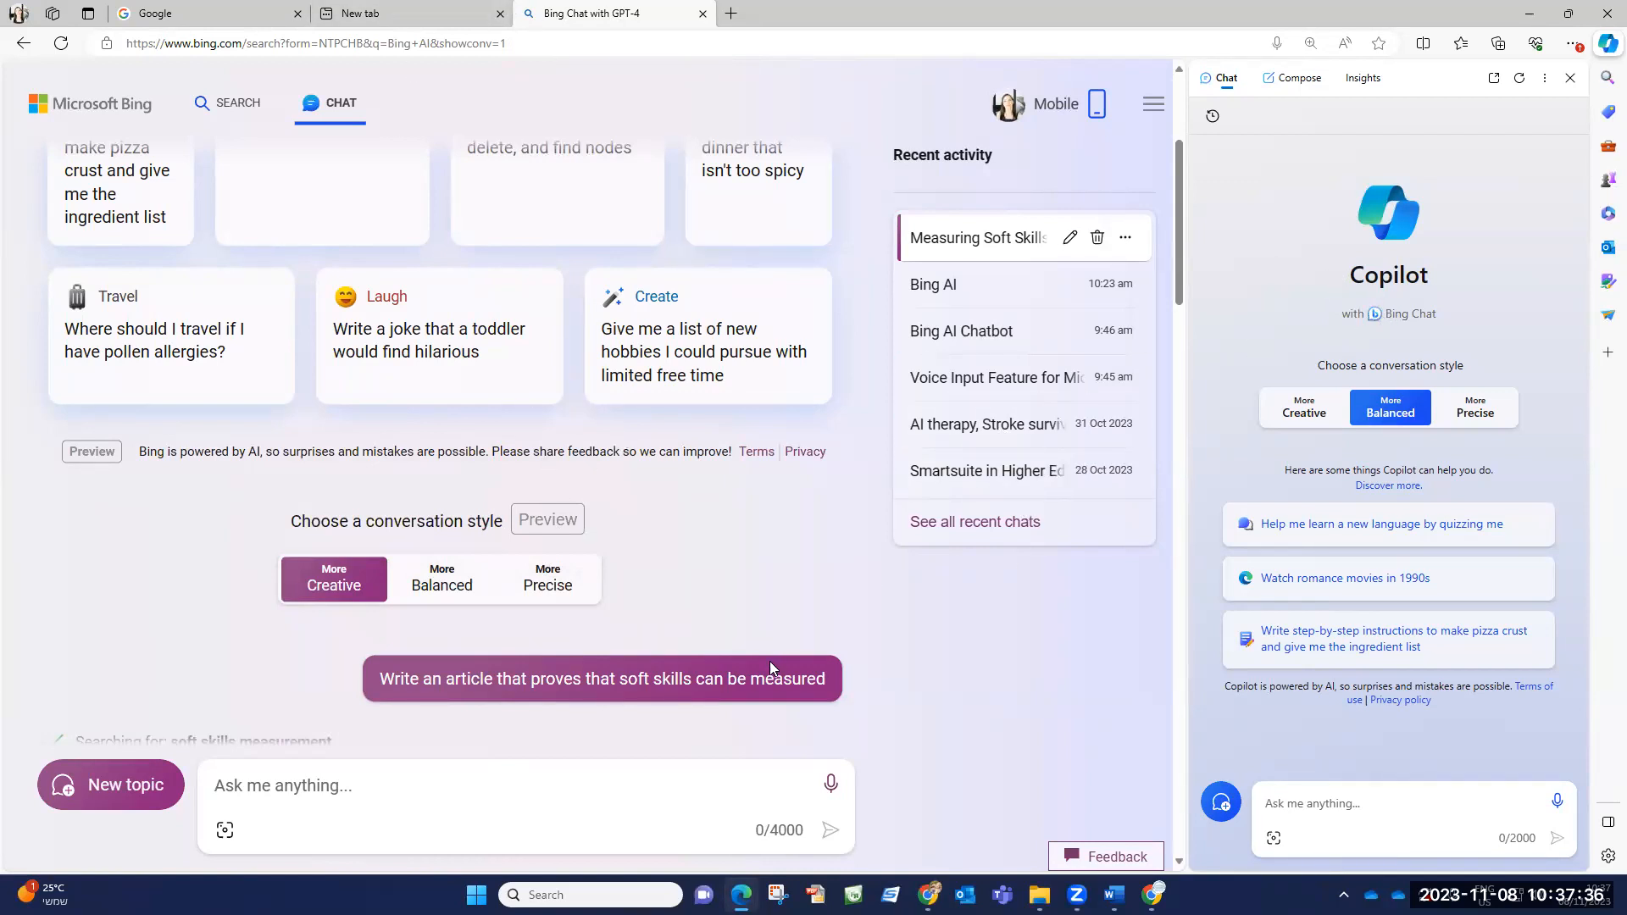
Switch to the new tab page and search the web for "soft skills can be measured"
left_click(655, 122)
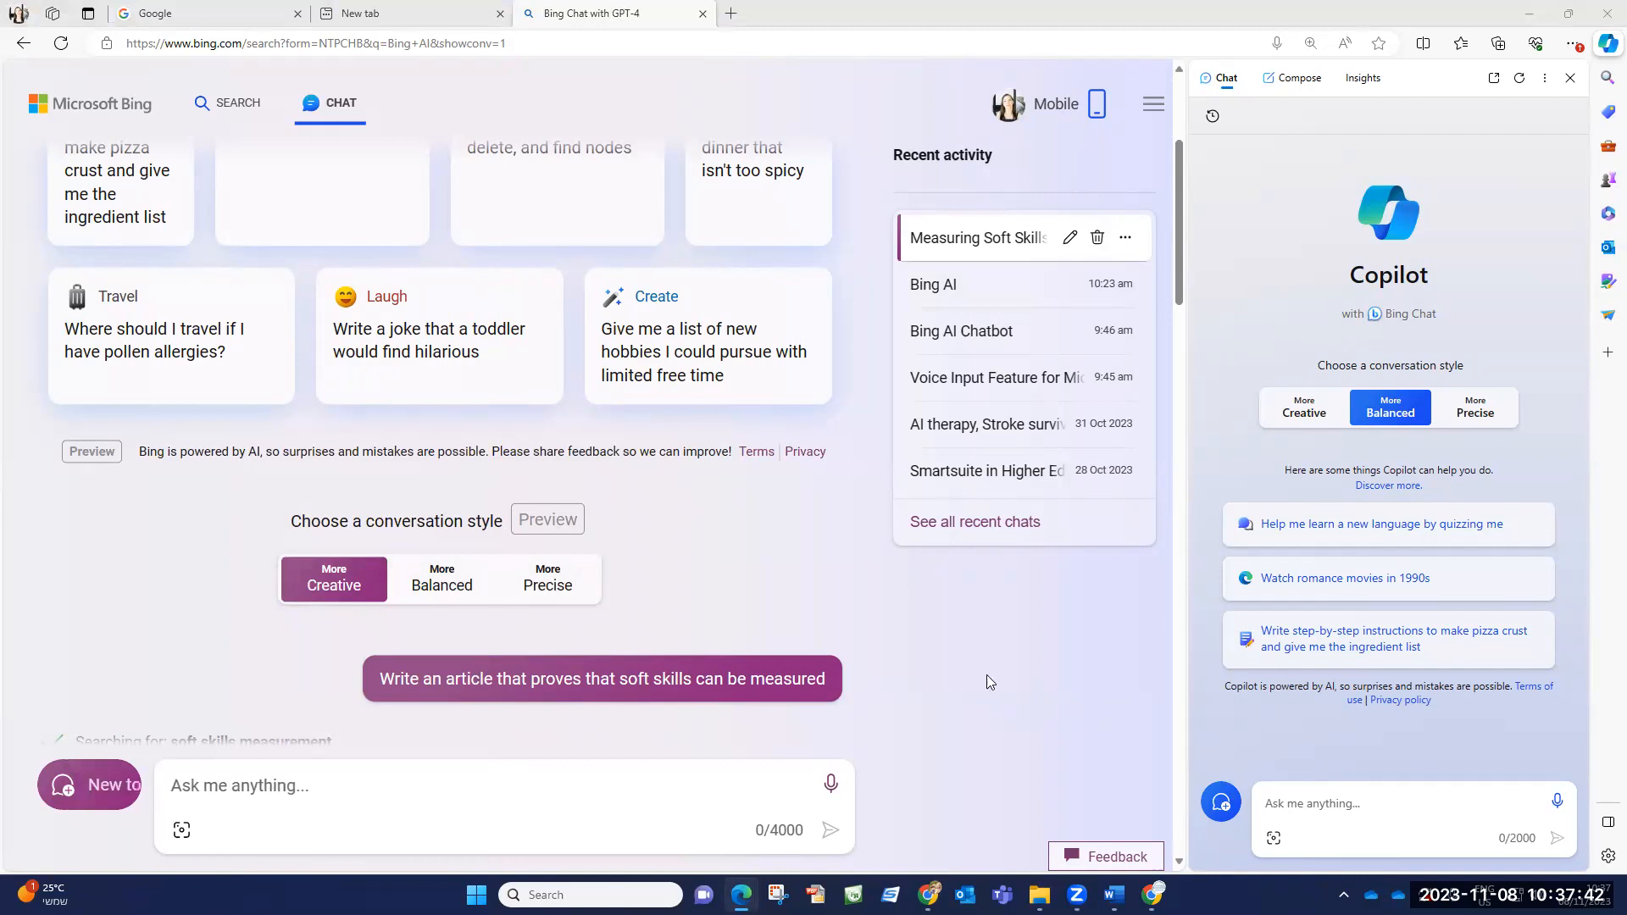
scroll(1088, 675, "up", 1)
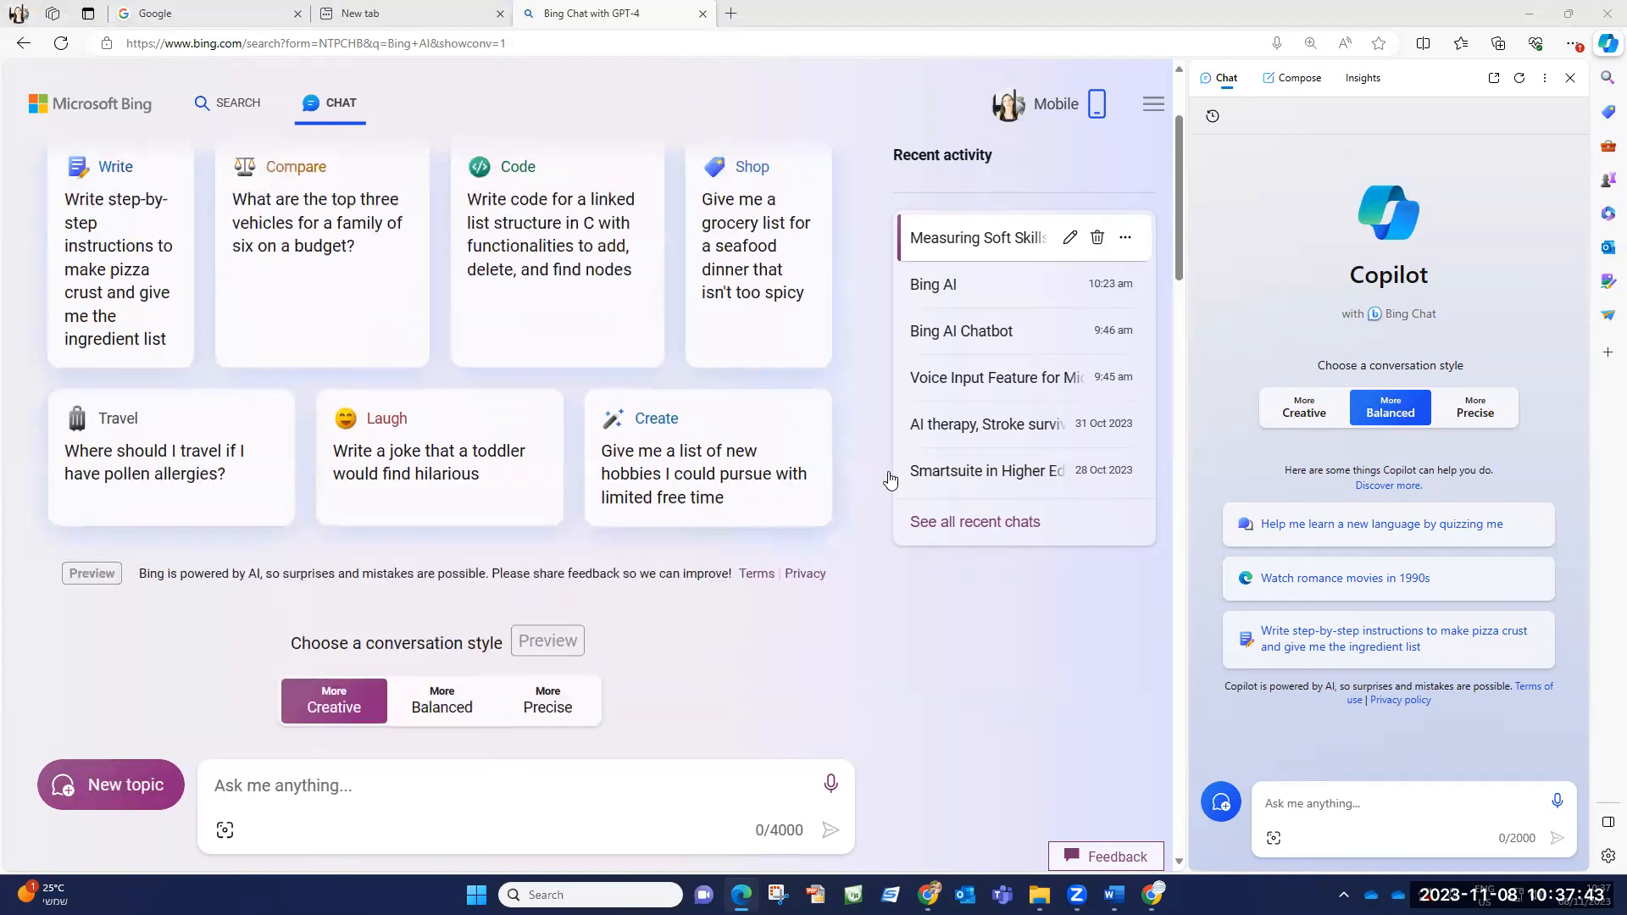
left_click(390, 21)
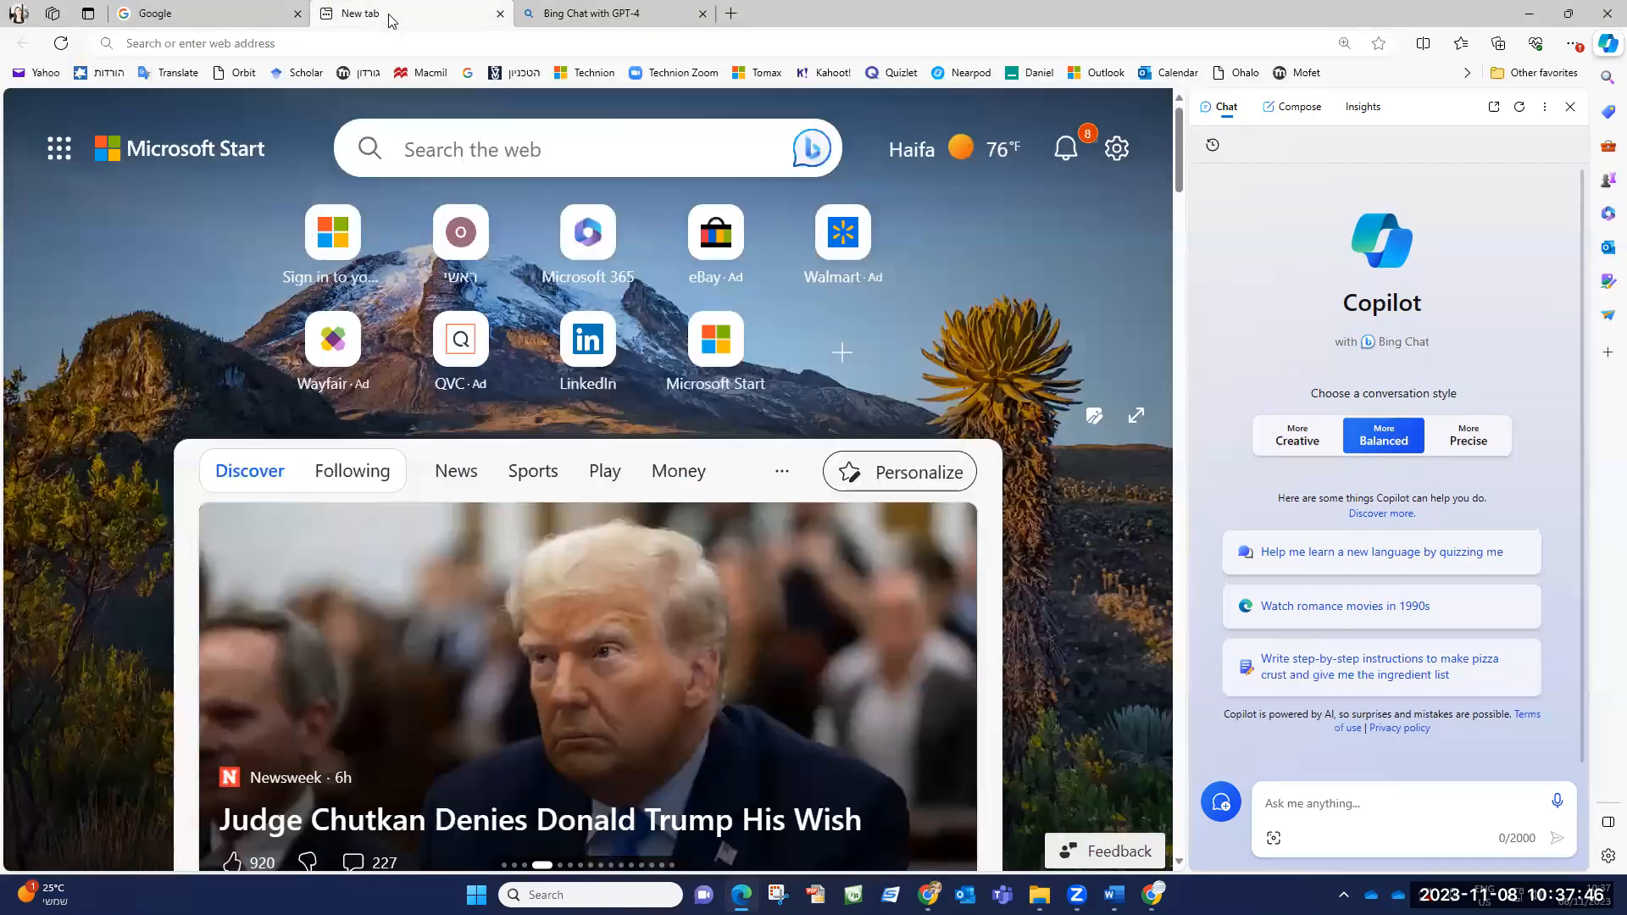
left_click(549, 143)
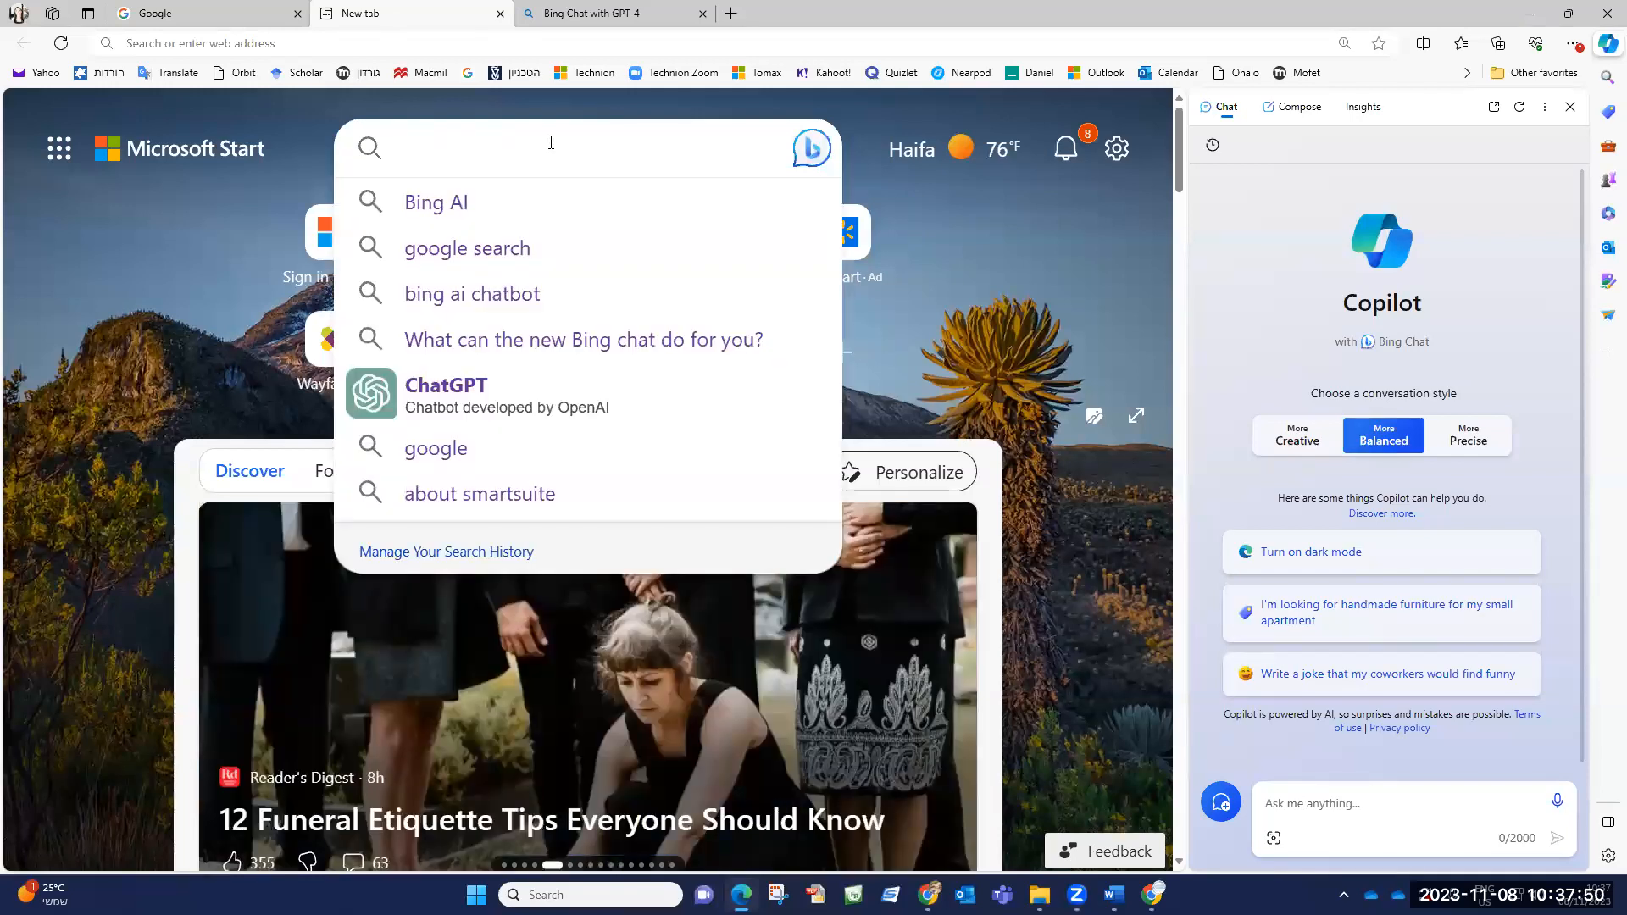
type("so")
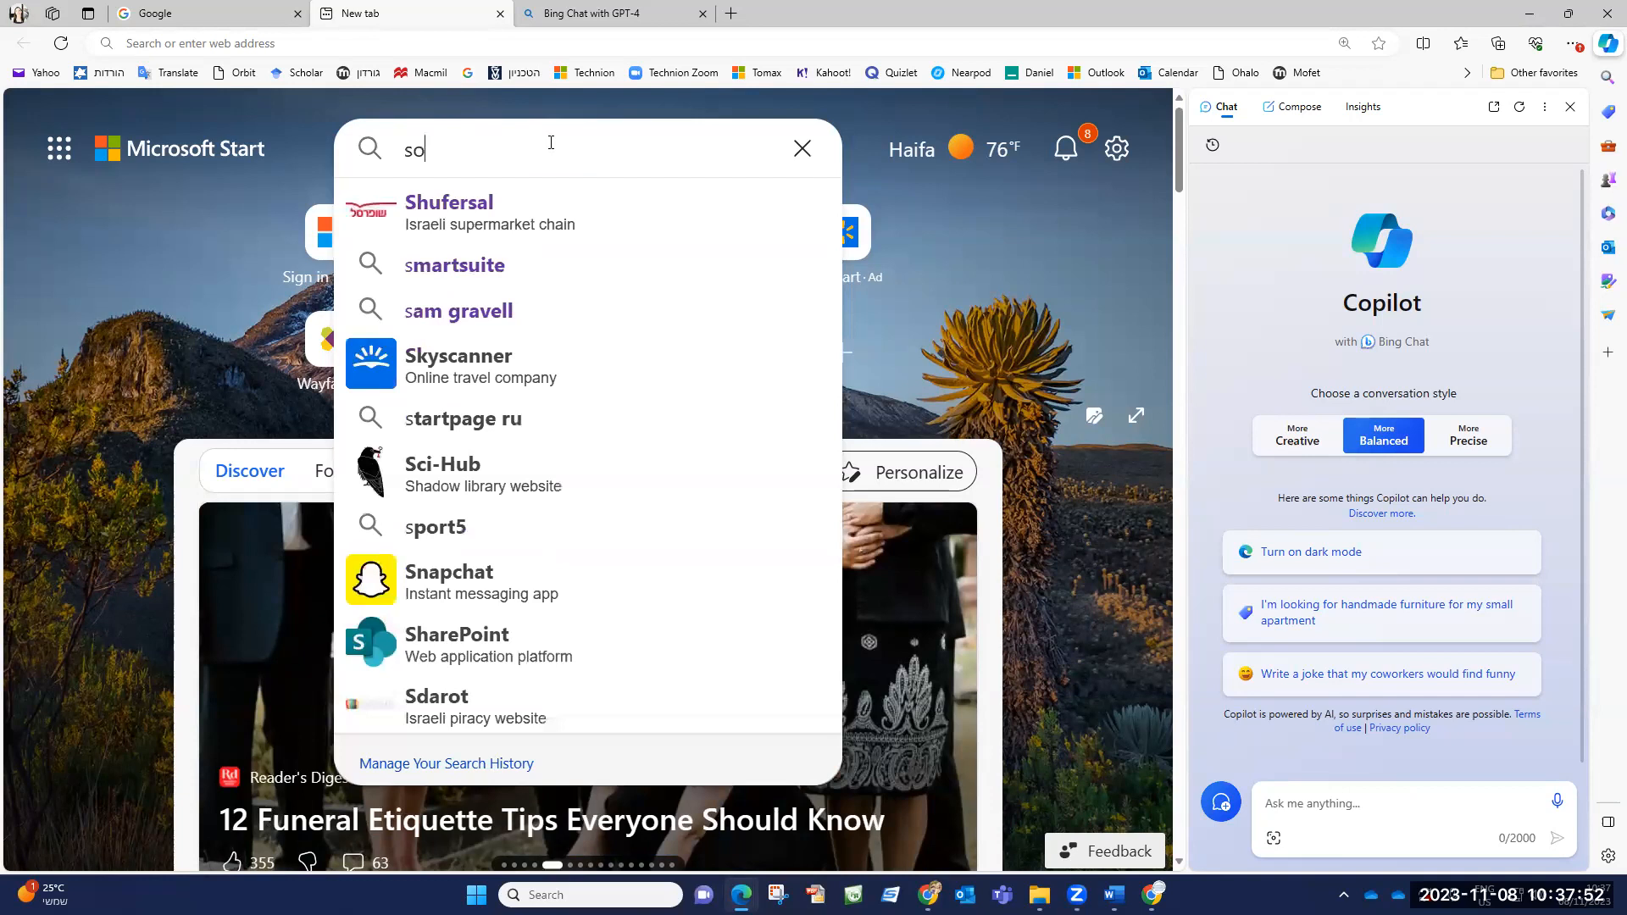
type("ft skills can be meas")
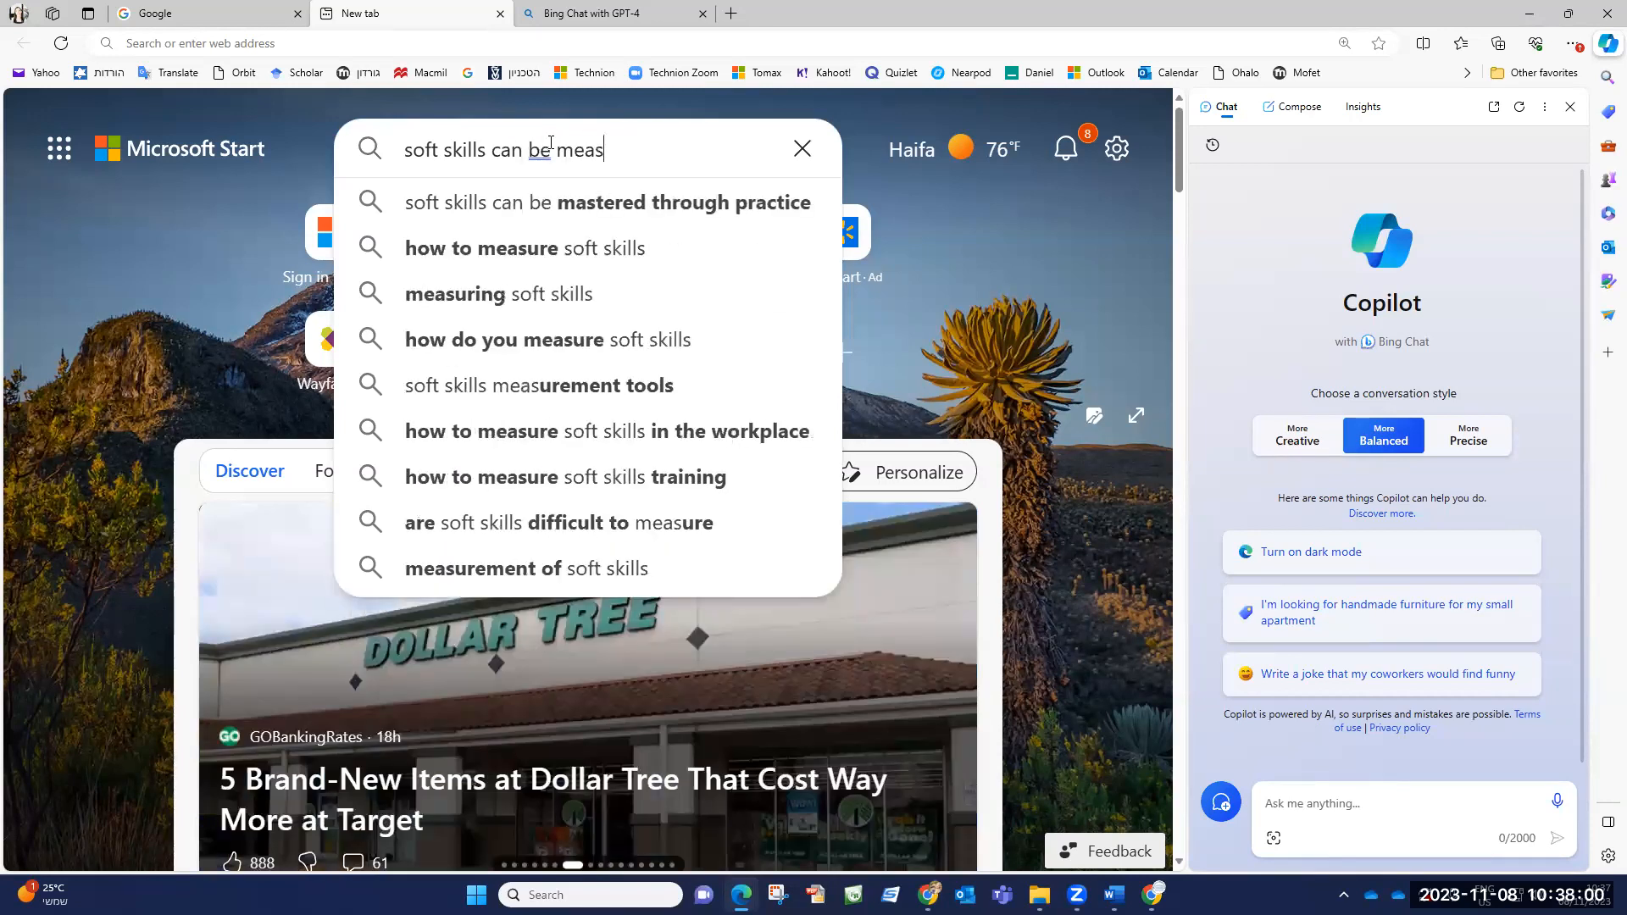
type("ured")
key("Return")
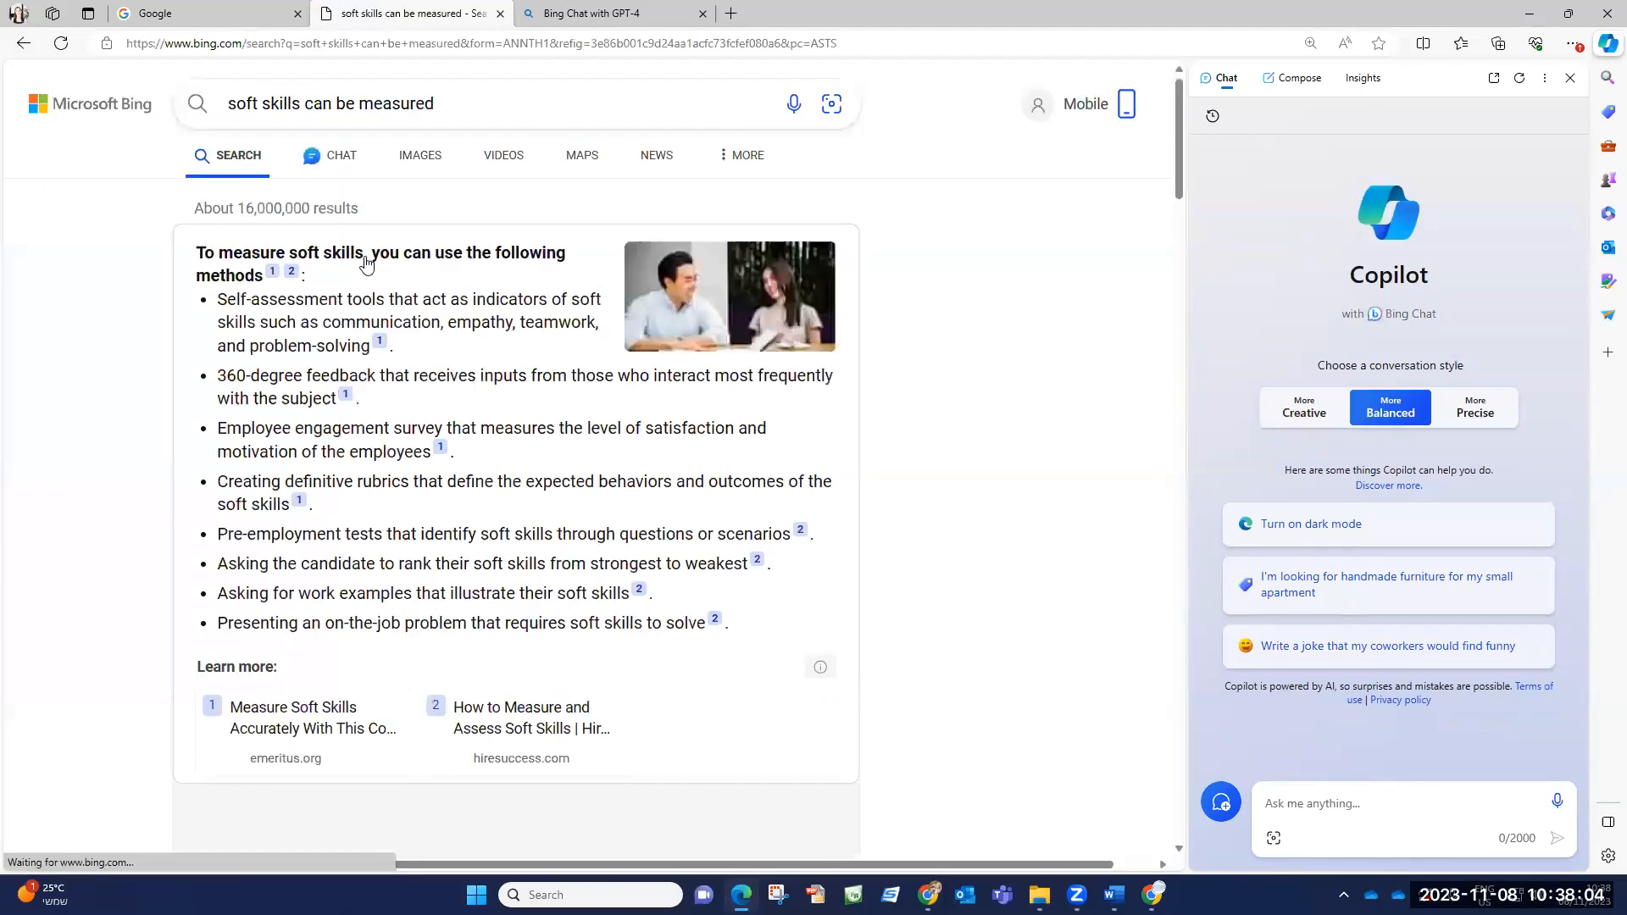
Open the LinkedIn article answering "How do you measure soft skills?" from the related questions in the search results
scroll(410, 527, "down", 5)
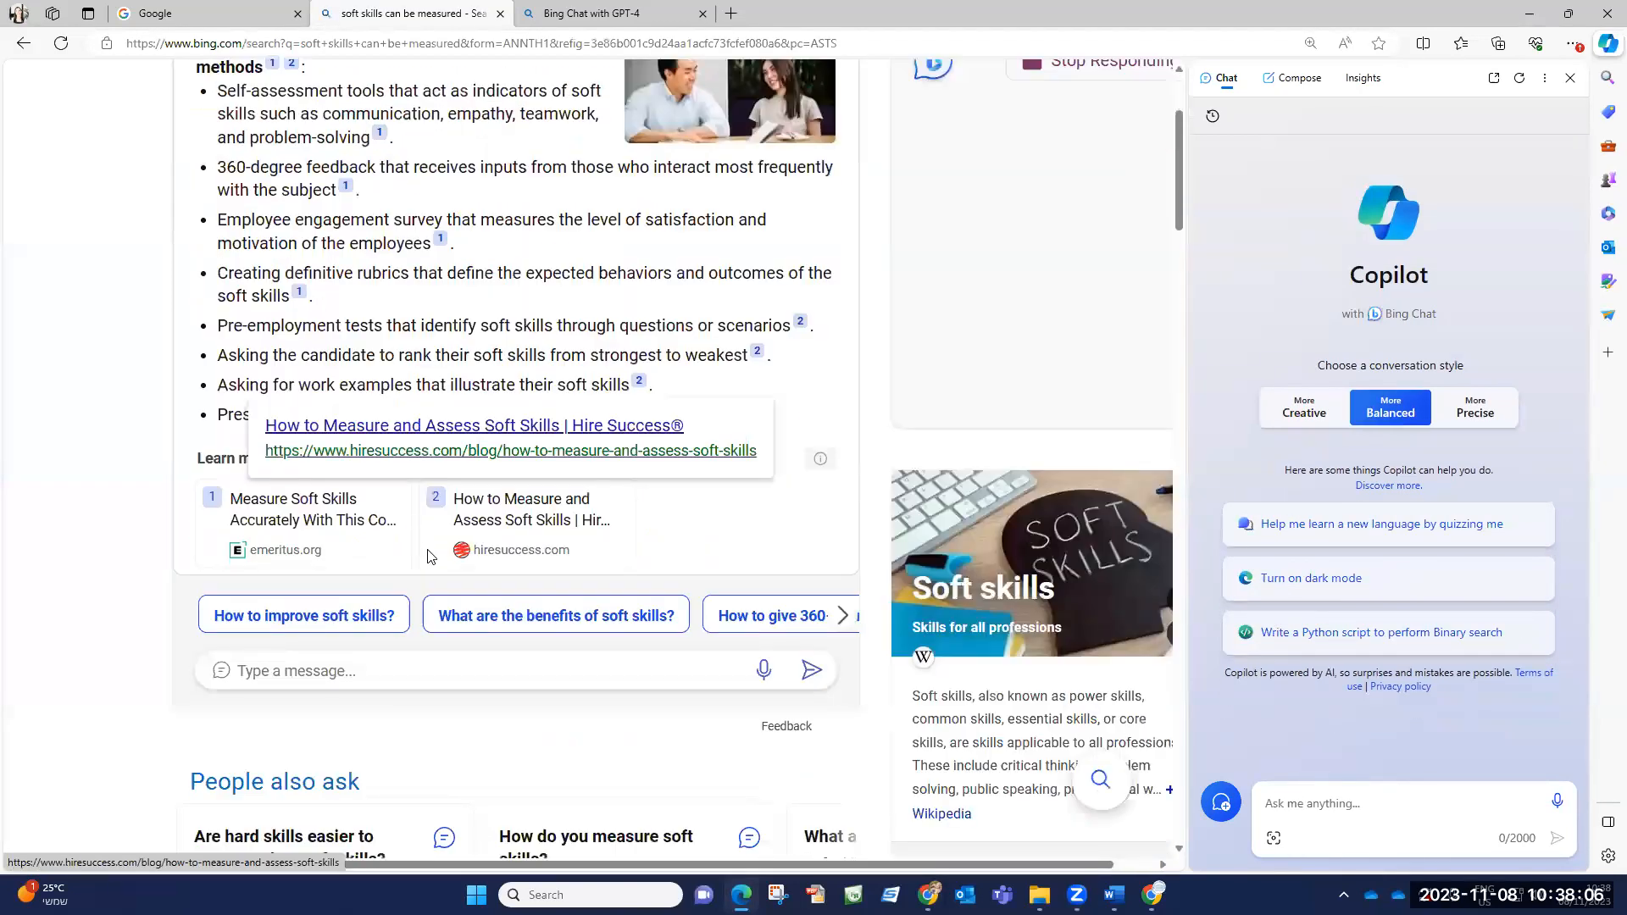
scroll(439, 552, "down", 6)
mouse_move(439, 553)
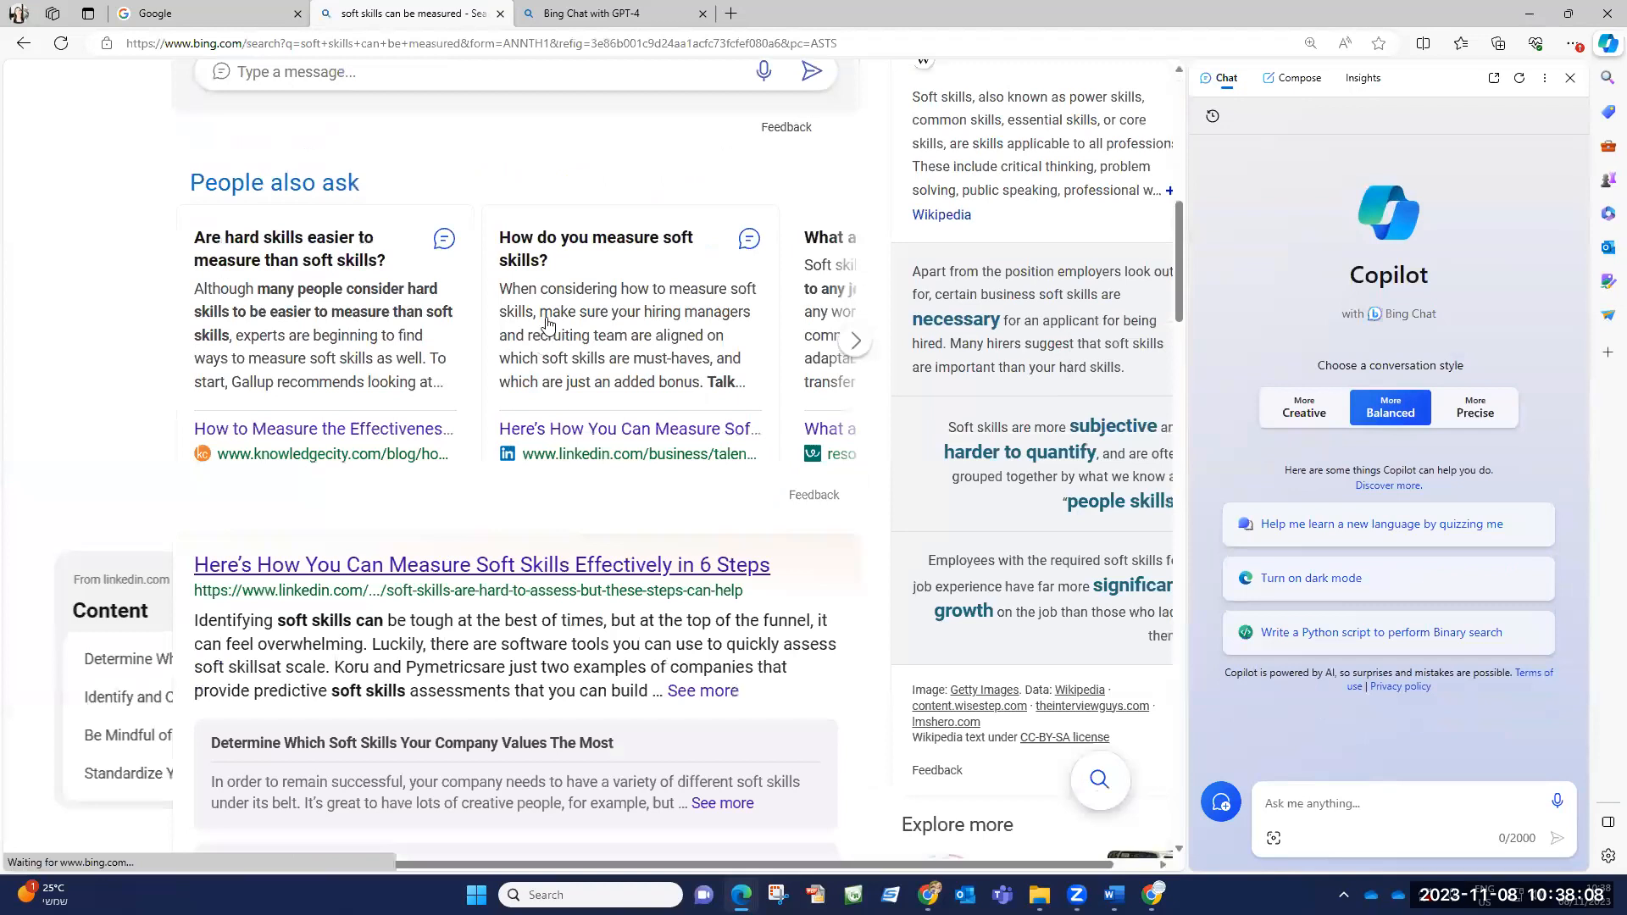
scroll(545, 322, "down", 3)
left_click(549, 327)
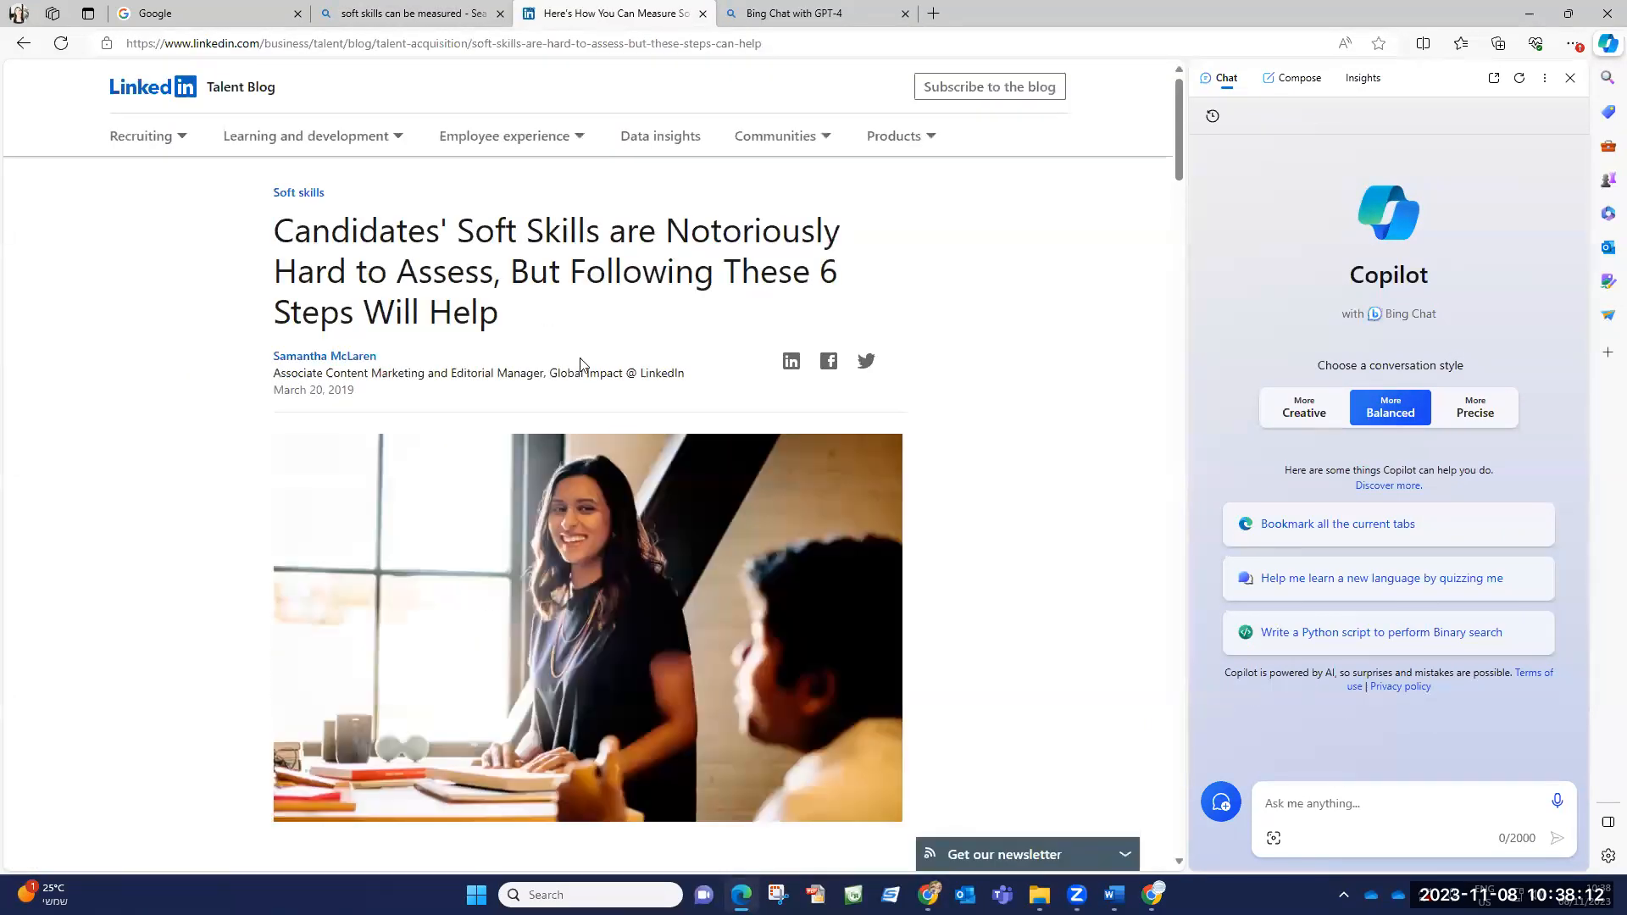
Skim the LinkedIn article on assessing soft skills through its numbered steps to the related articles
scroll(579, 373, "down", 10)
scroll(581, 388, "down", 6)
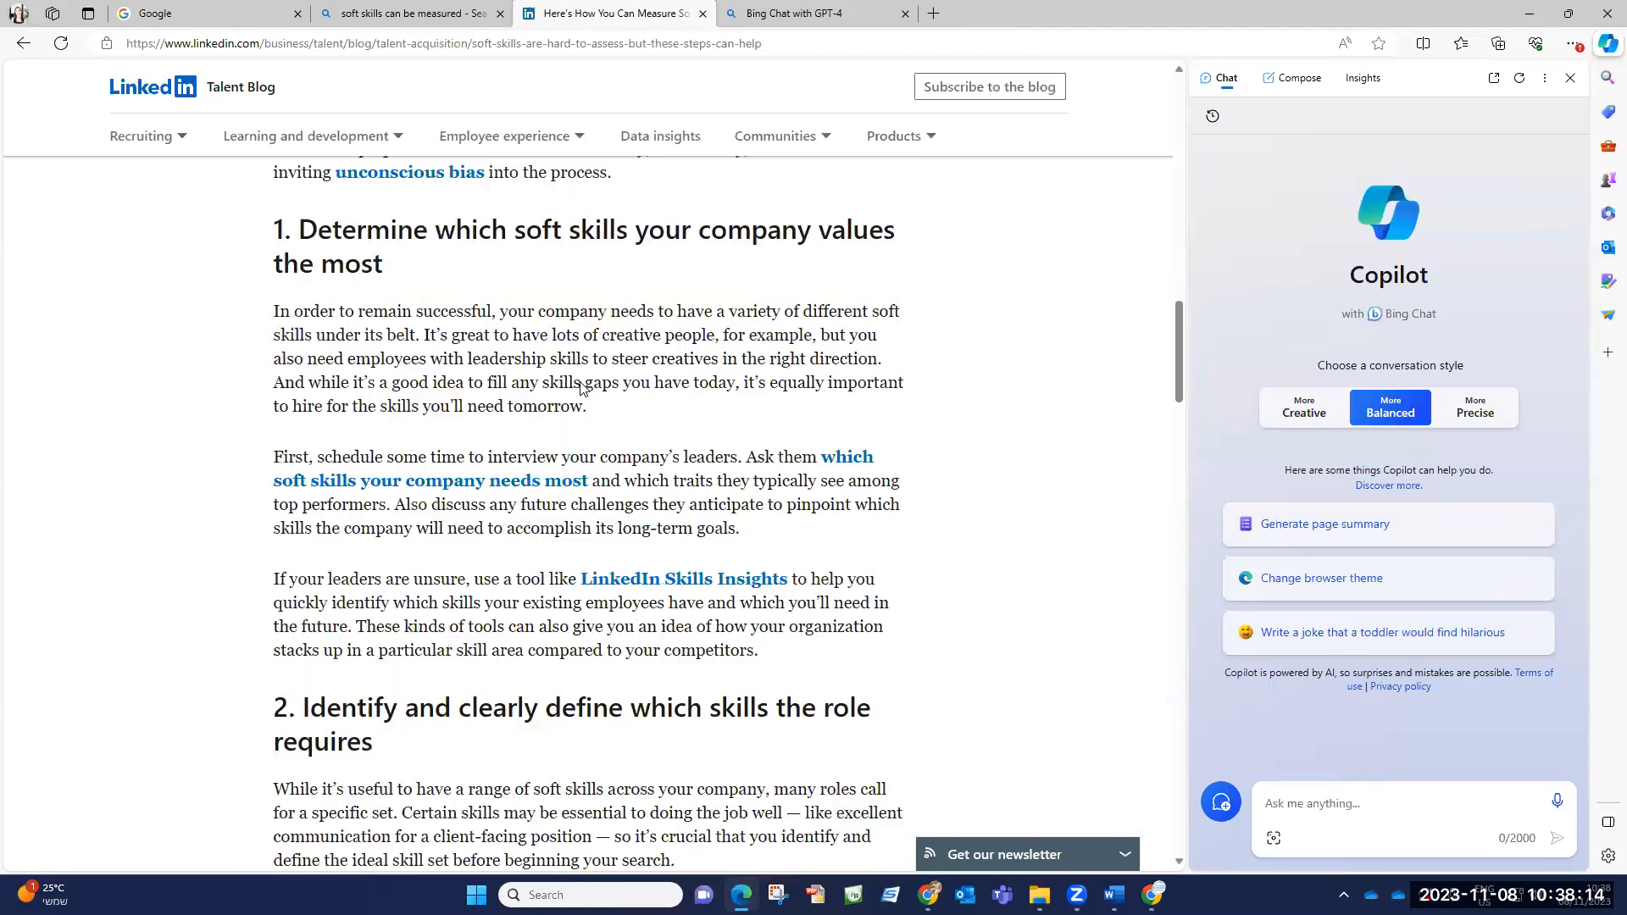
scroll(581, 399, "down", 20)
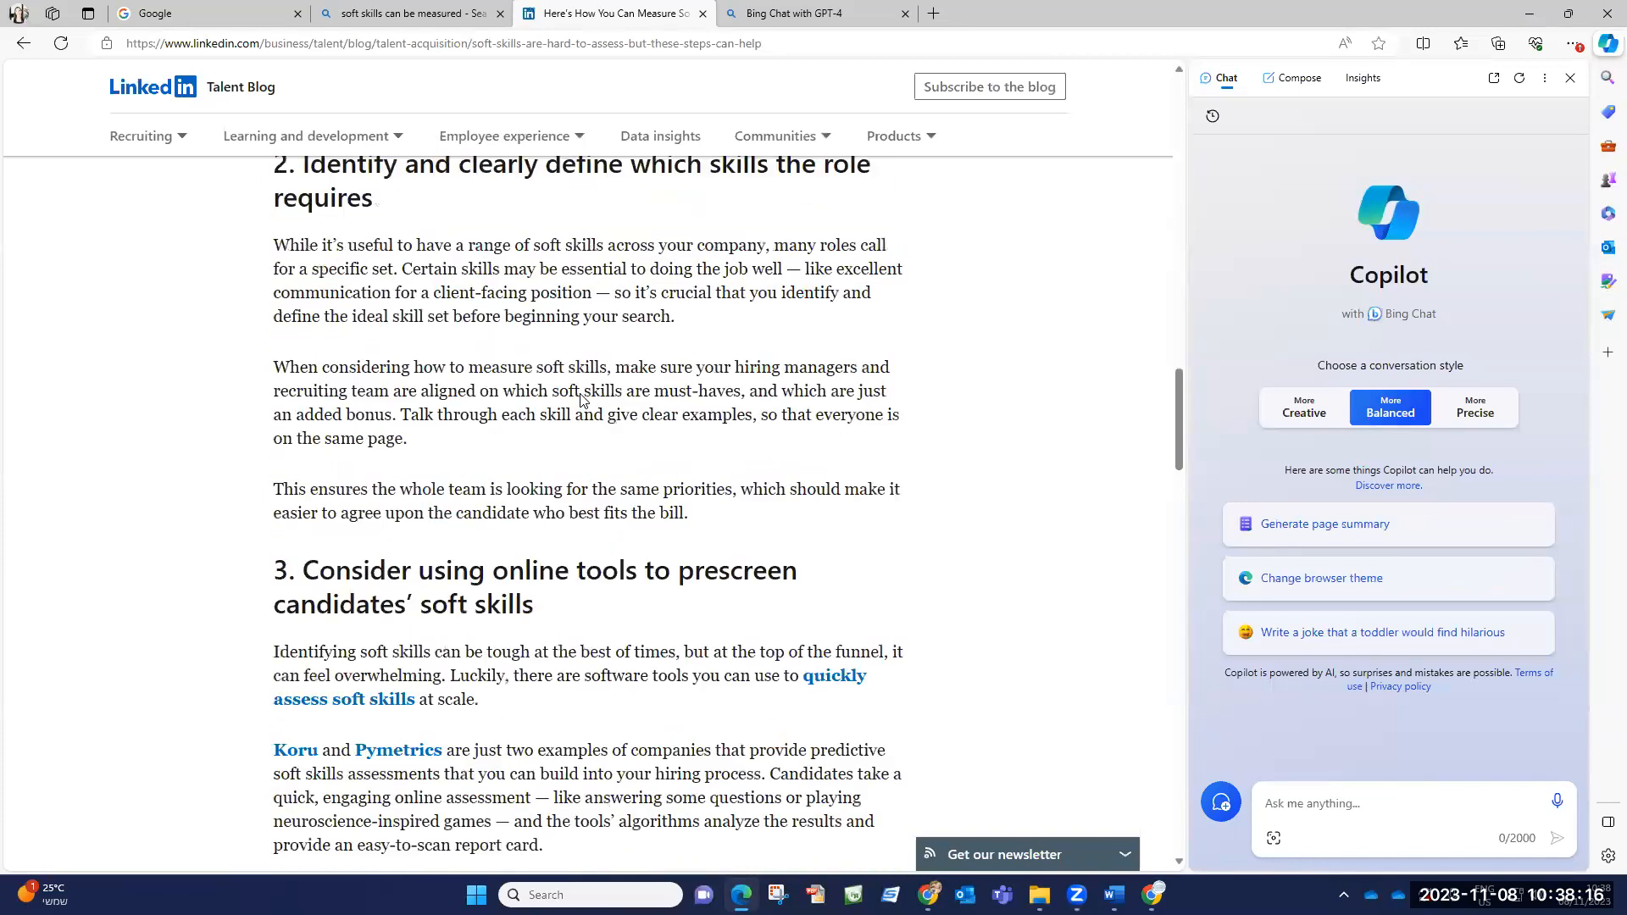
scroll(617, 425, "down", 18)
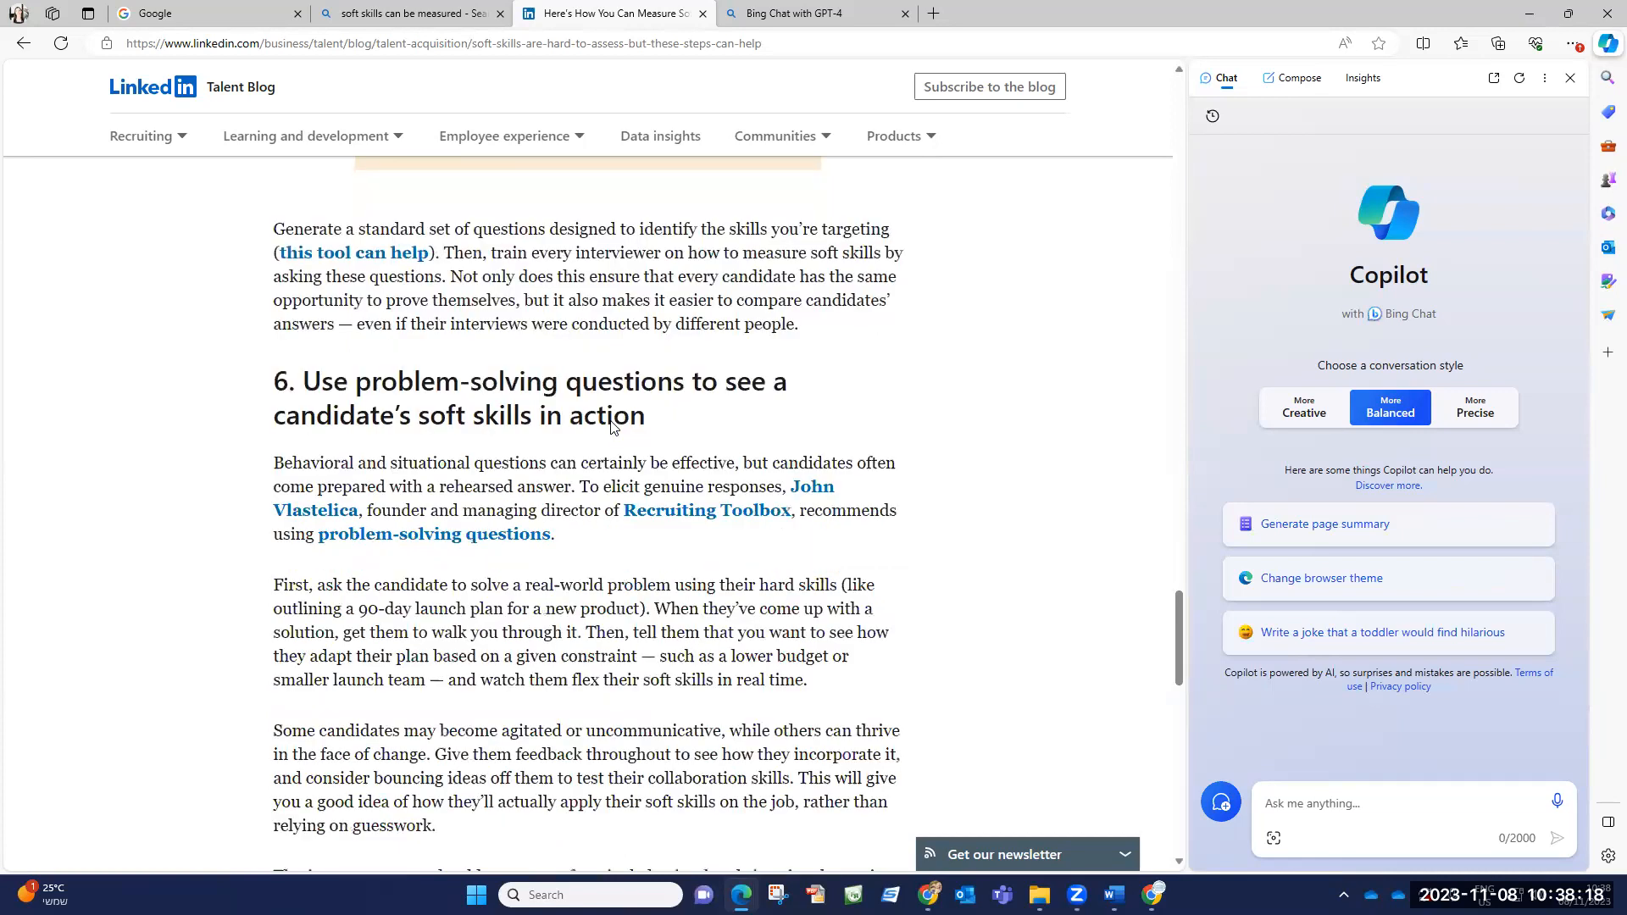
scroll(629, 432, "down", 4)
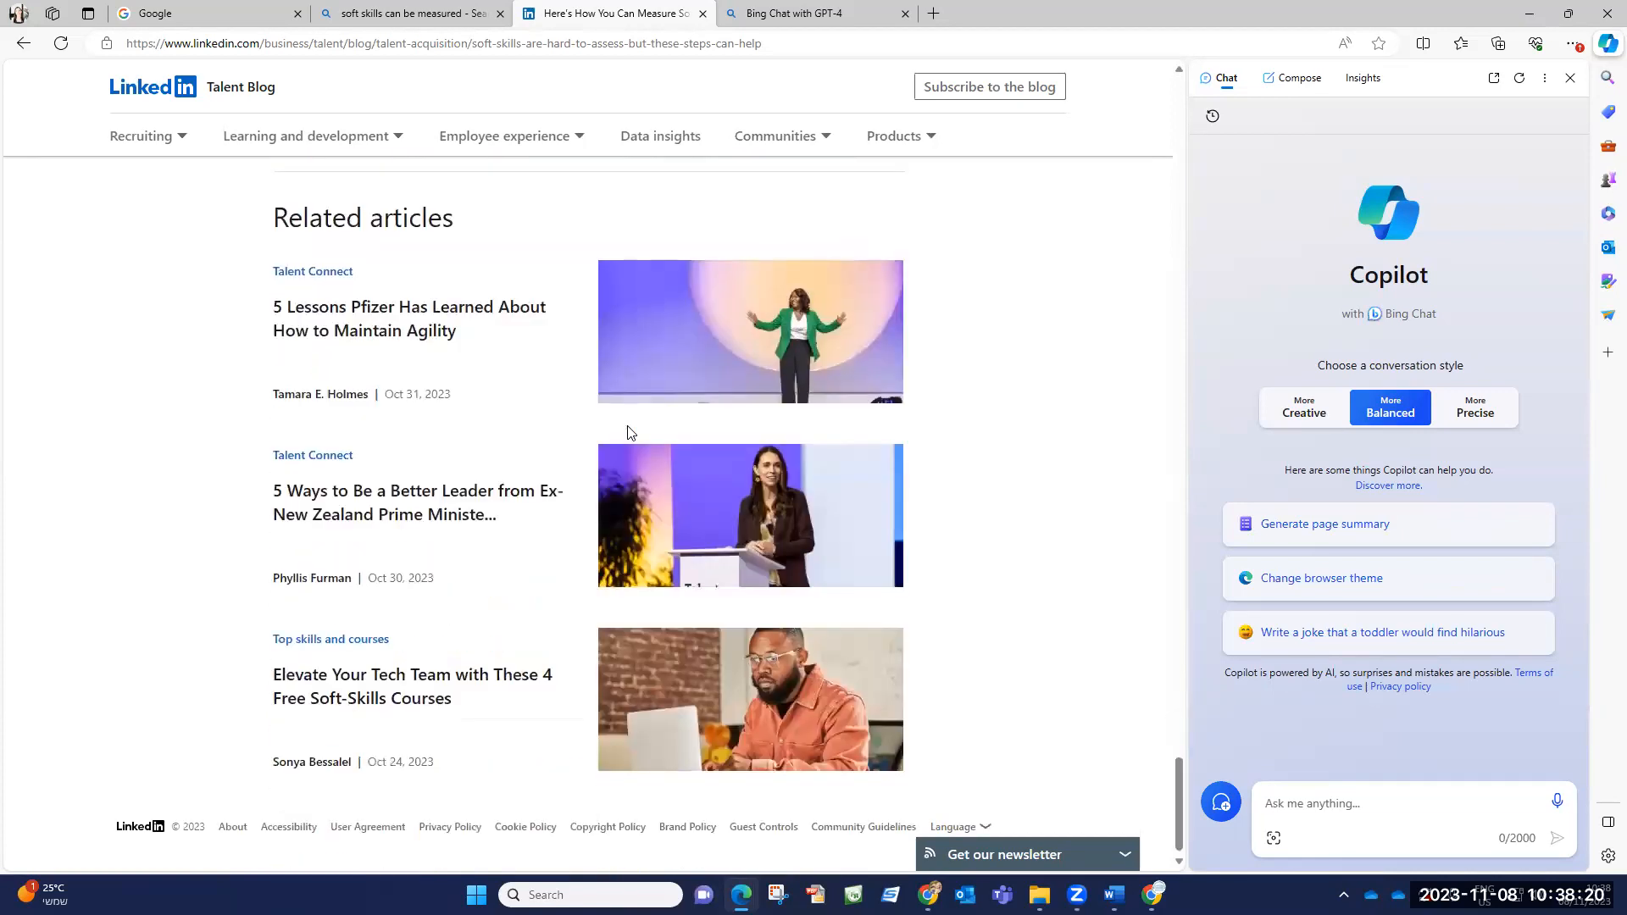
scroll(619, 420, "up", 15)
scroll(605, 395, "up", 20)
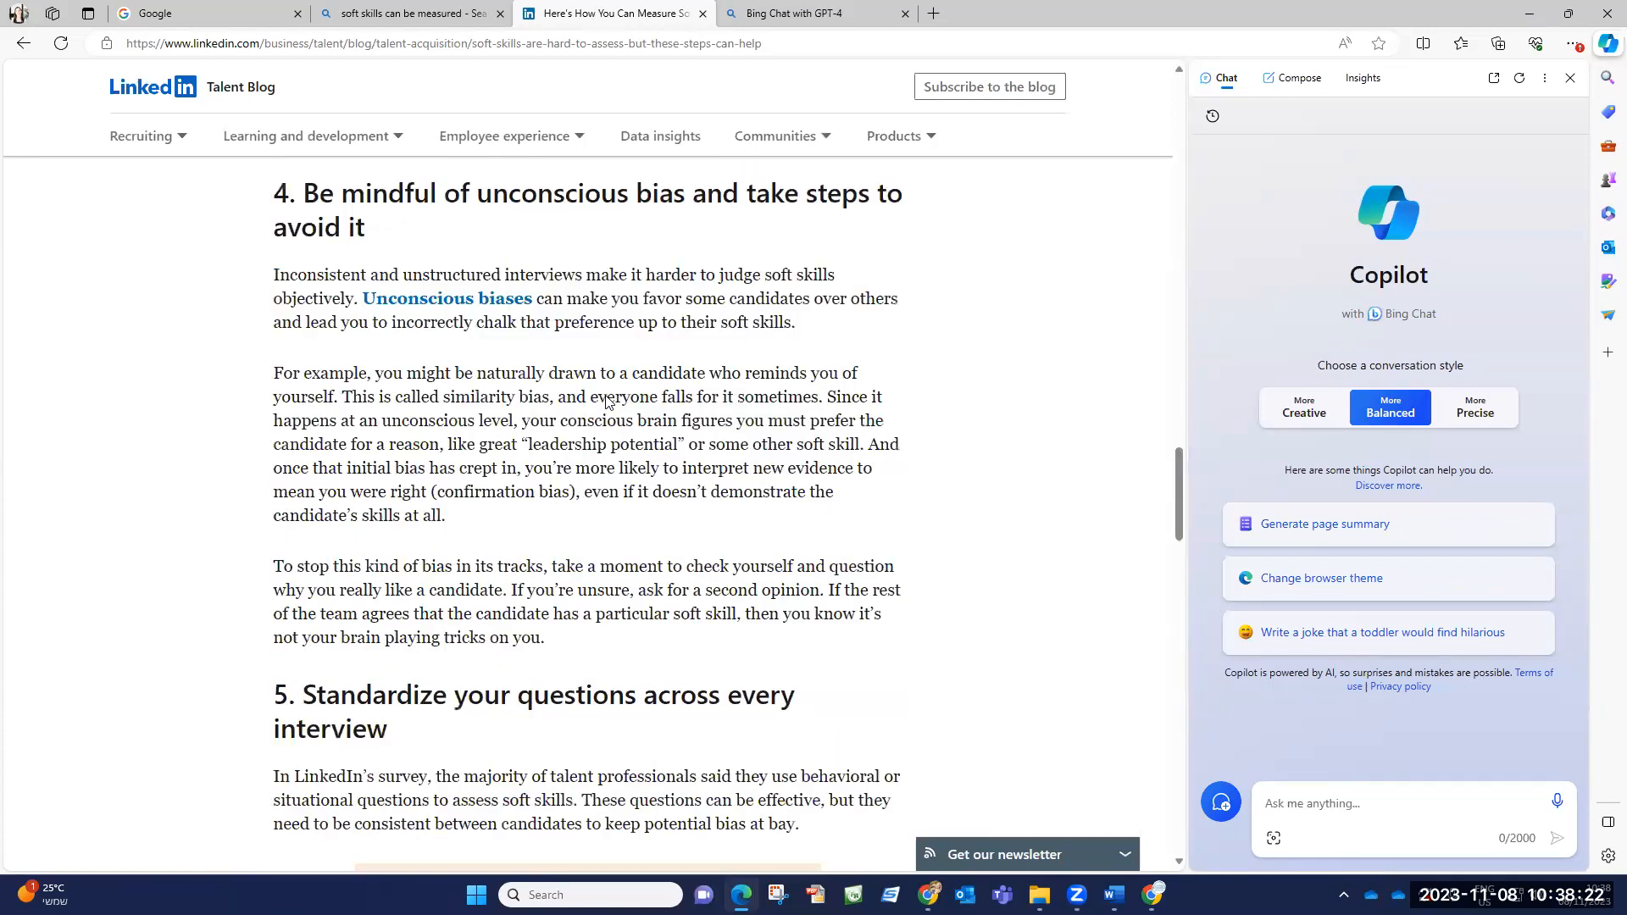
Return to the search results and run the suggested search "how are soft skills measured"
left_click(22, 47)
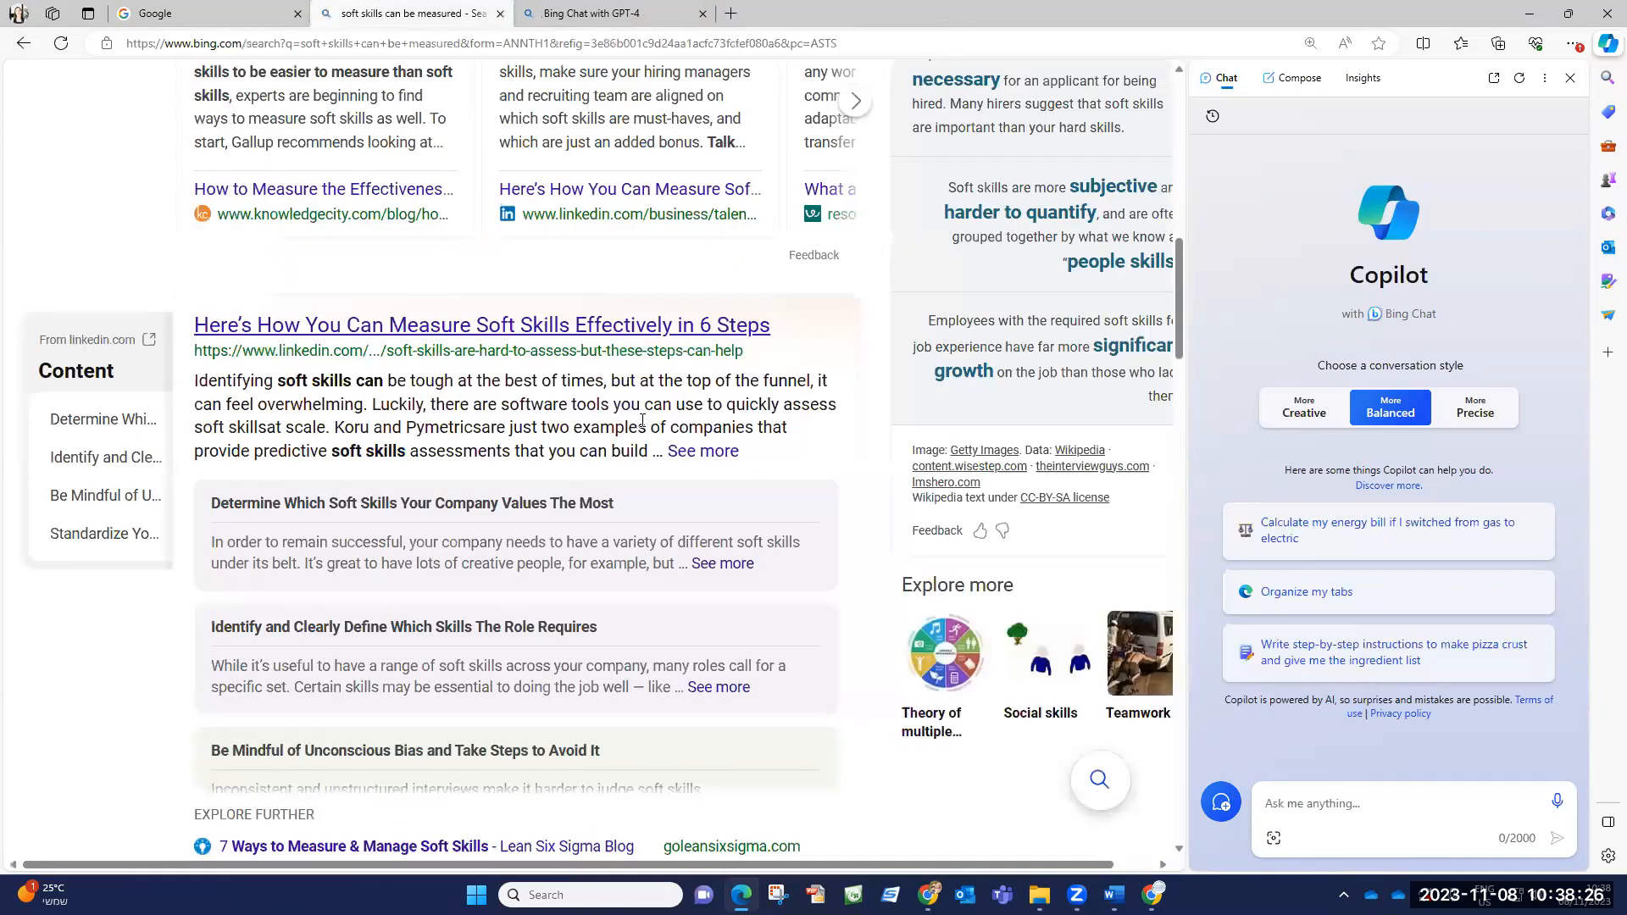
scroll(641, 420, "up", 7)
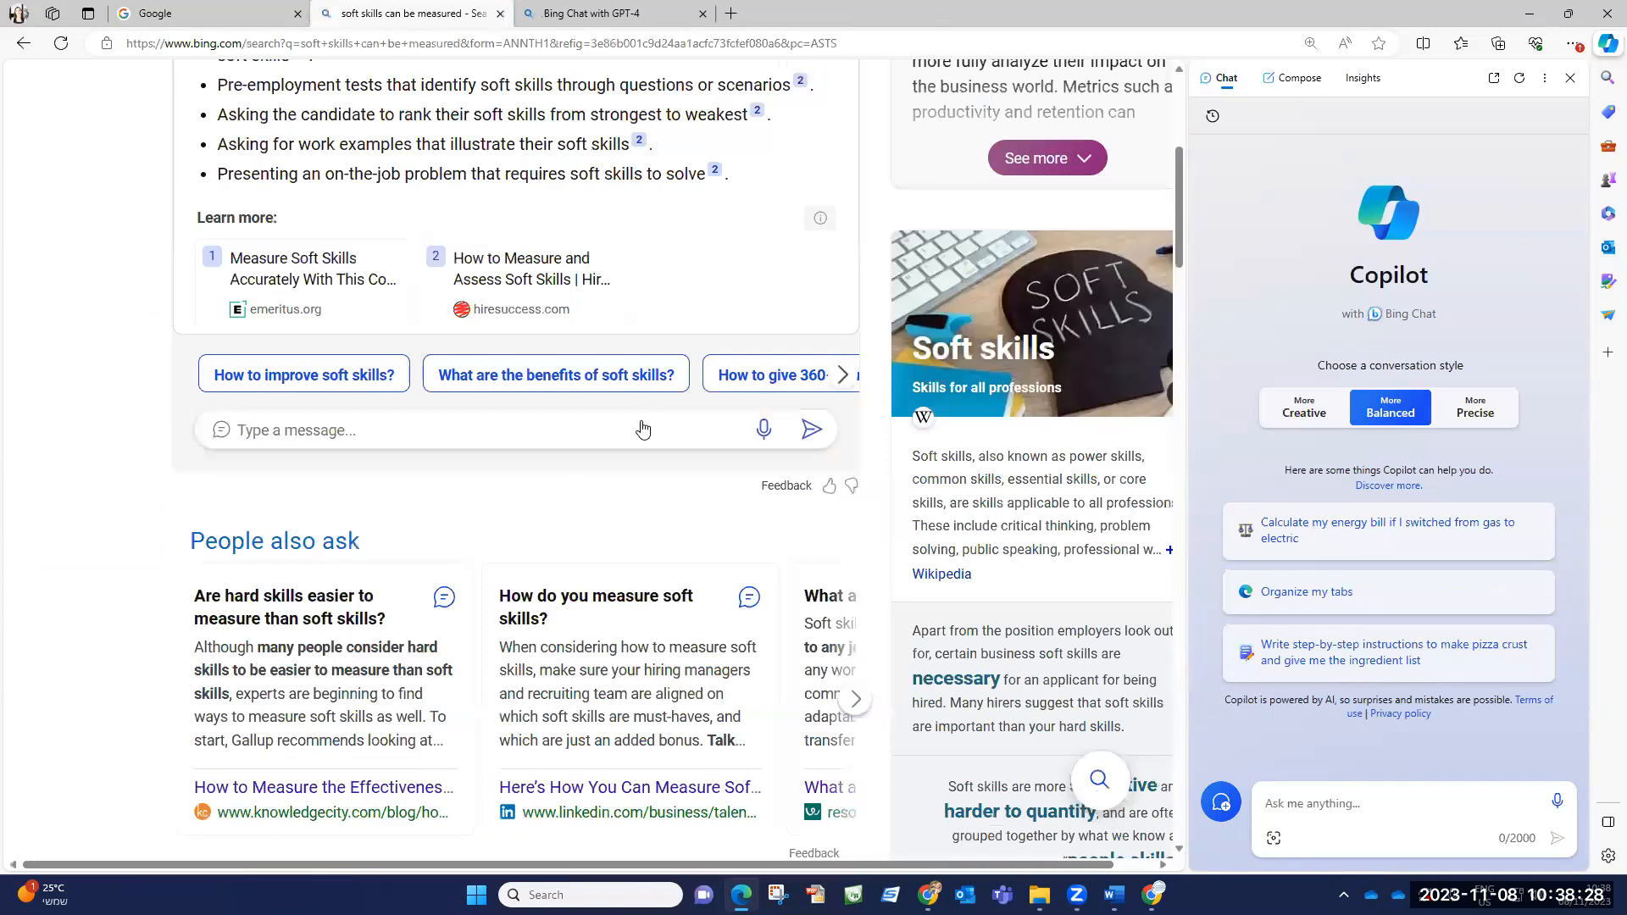
scroll(290, 131, "up", 5)
left_click(109, 145)
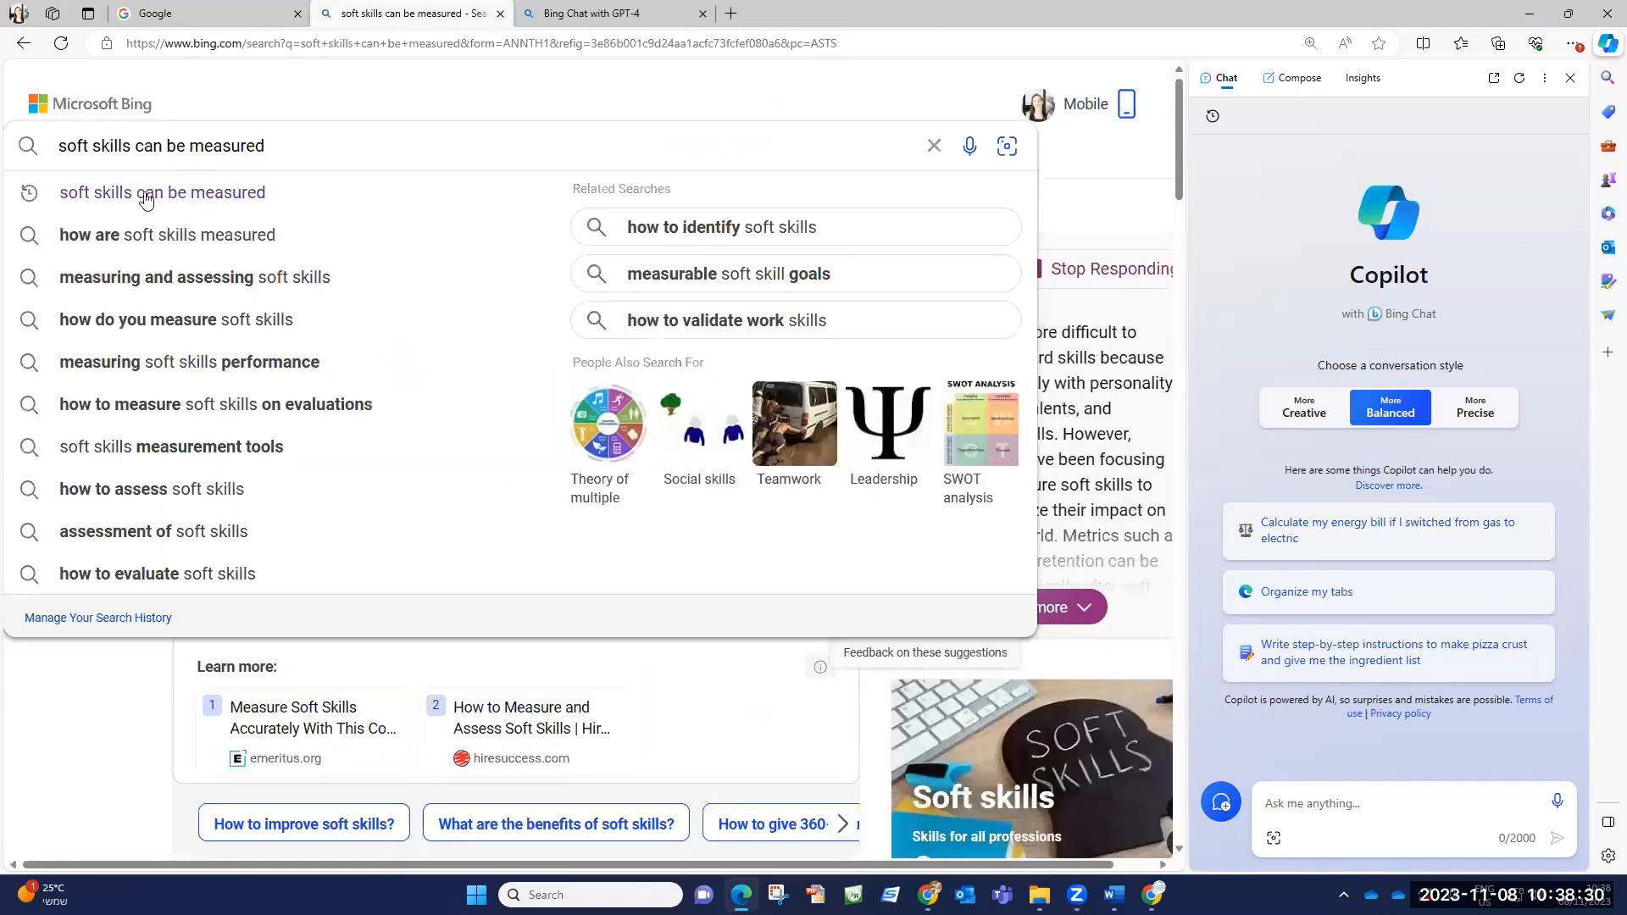
left_click(144, 236)
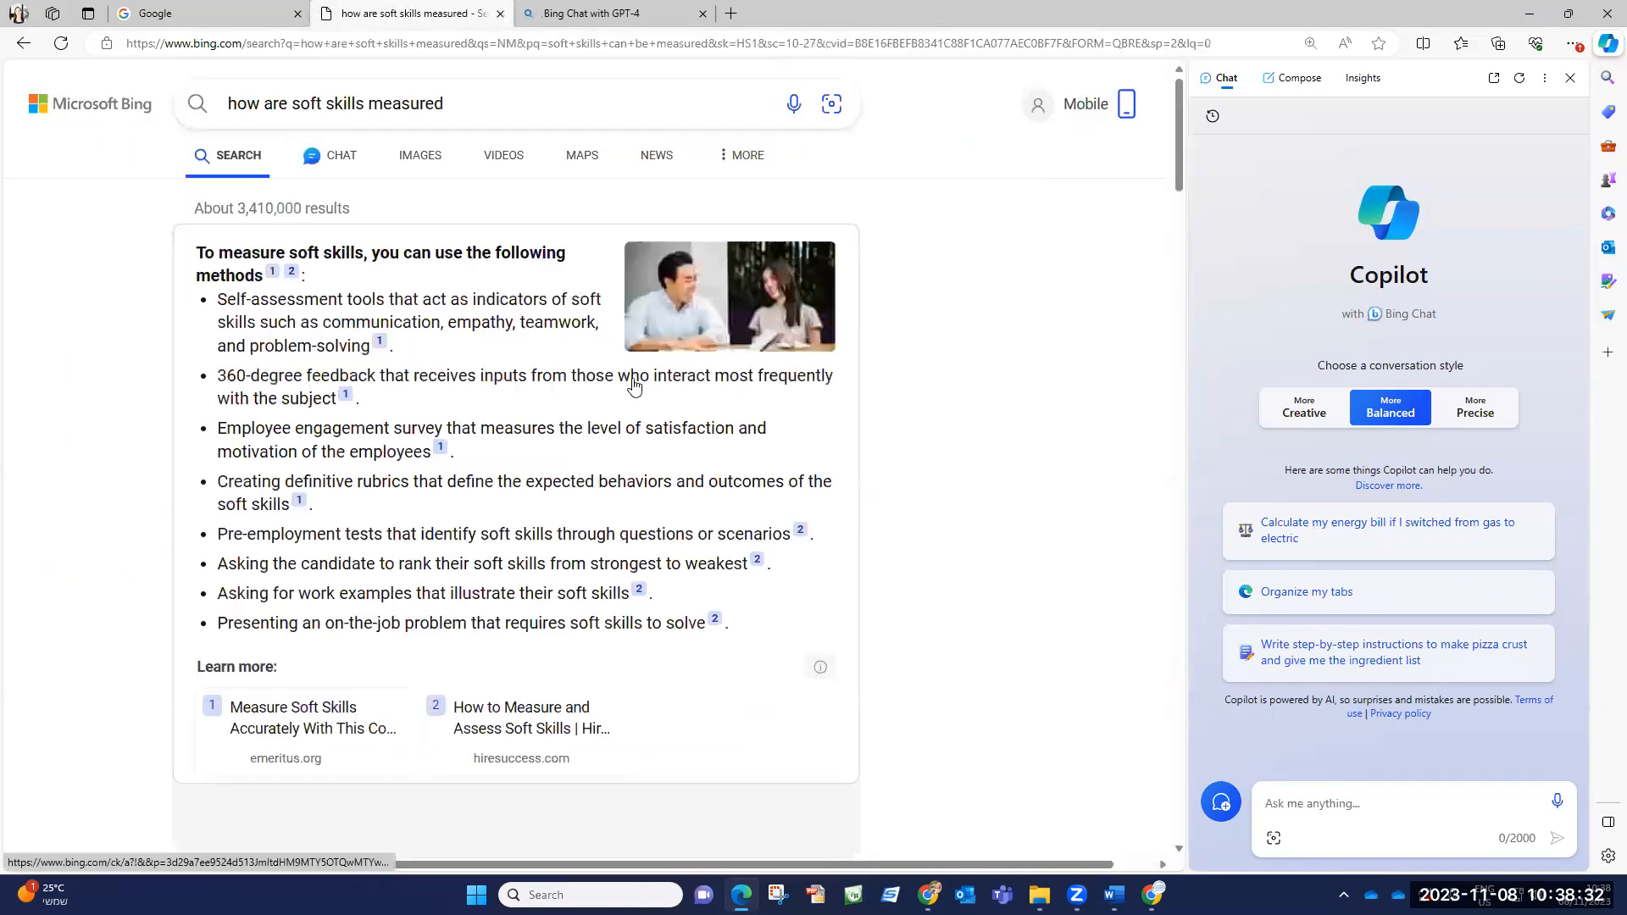
Examine the results page for its summary of measuring methods, cited sources, related questions and further links
scroll(605, 505, "down", 5)
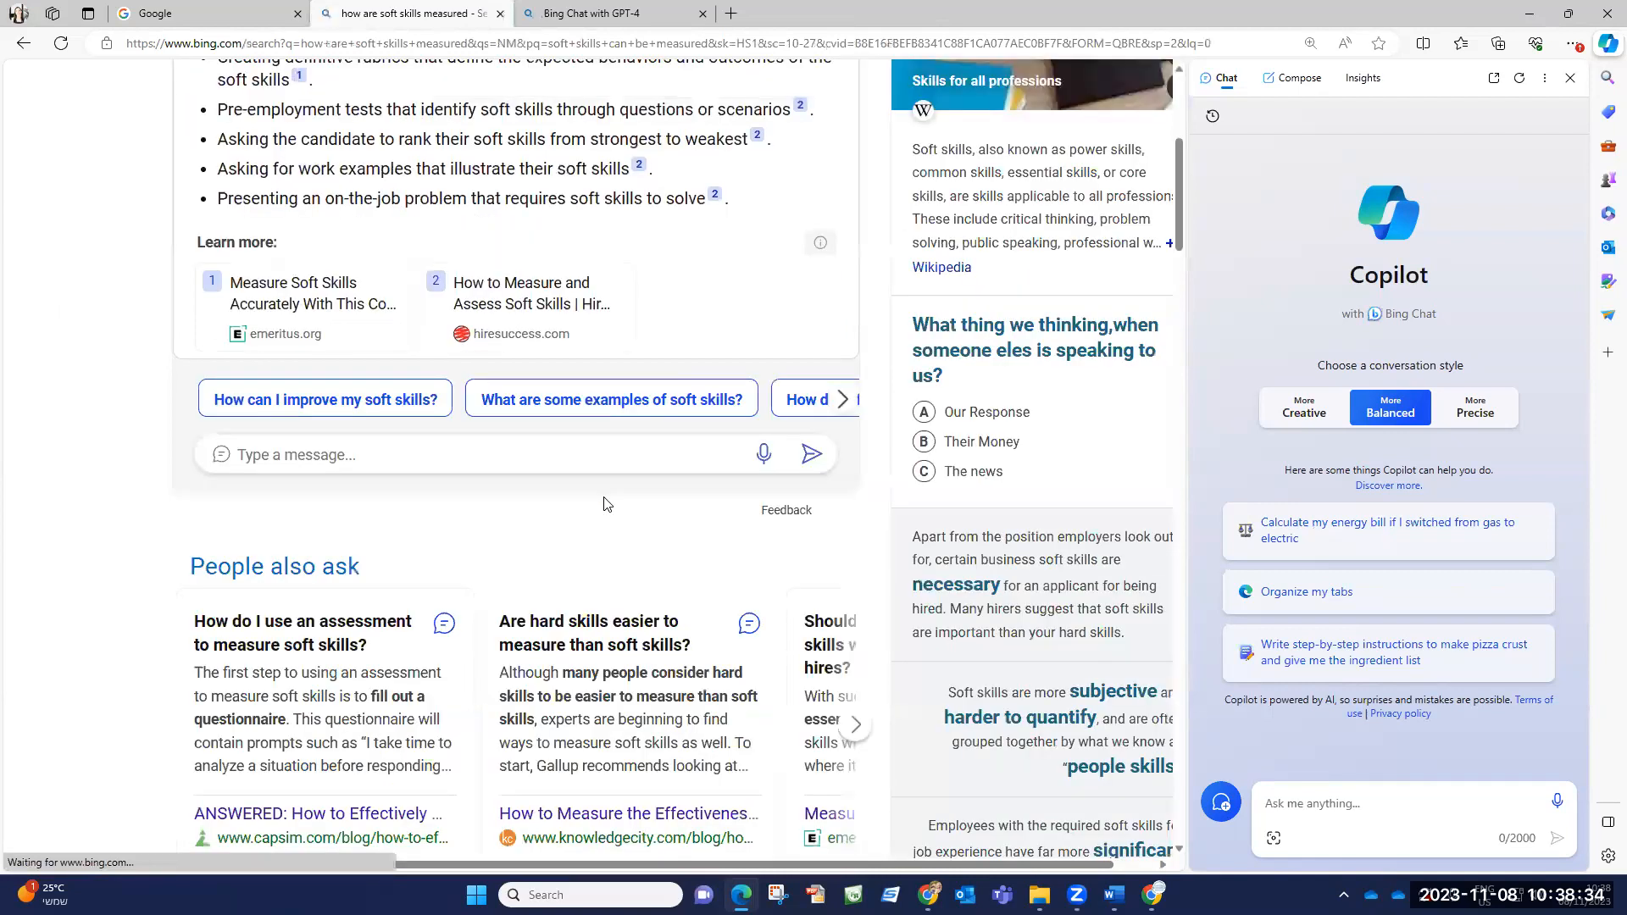
scroll(606, 504, "down", 1)
scroll(1015, 365, "up", 6)
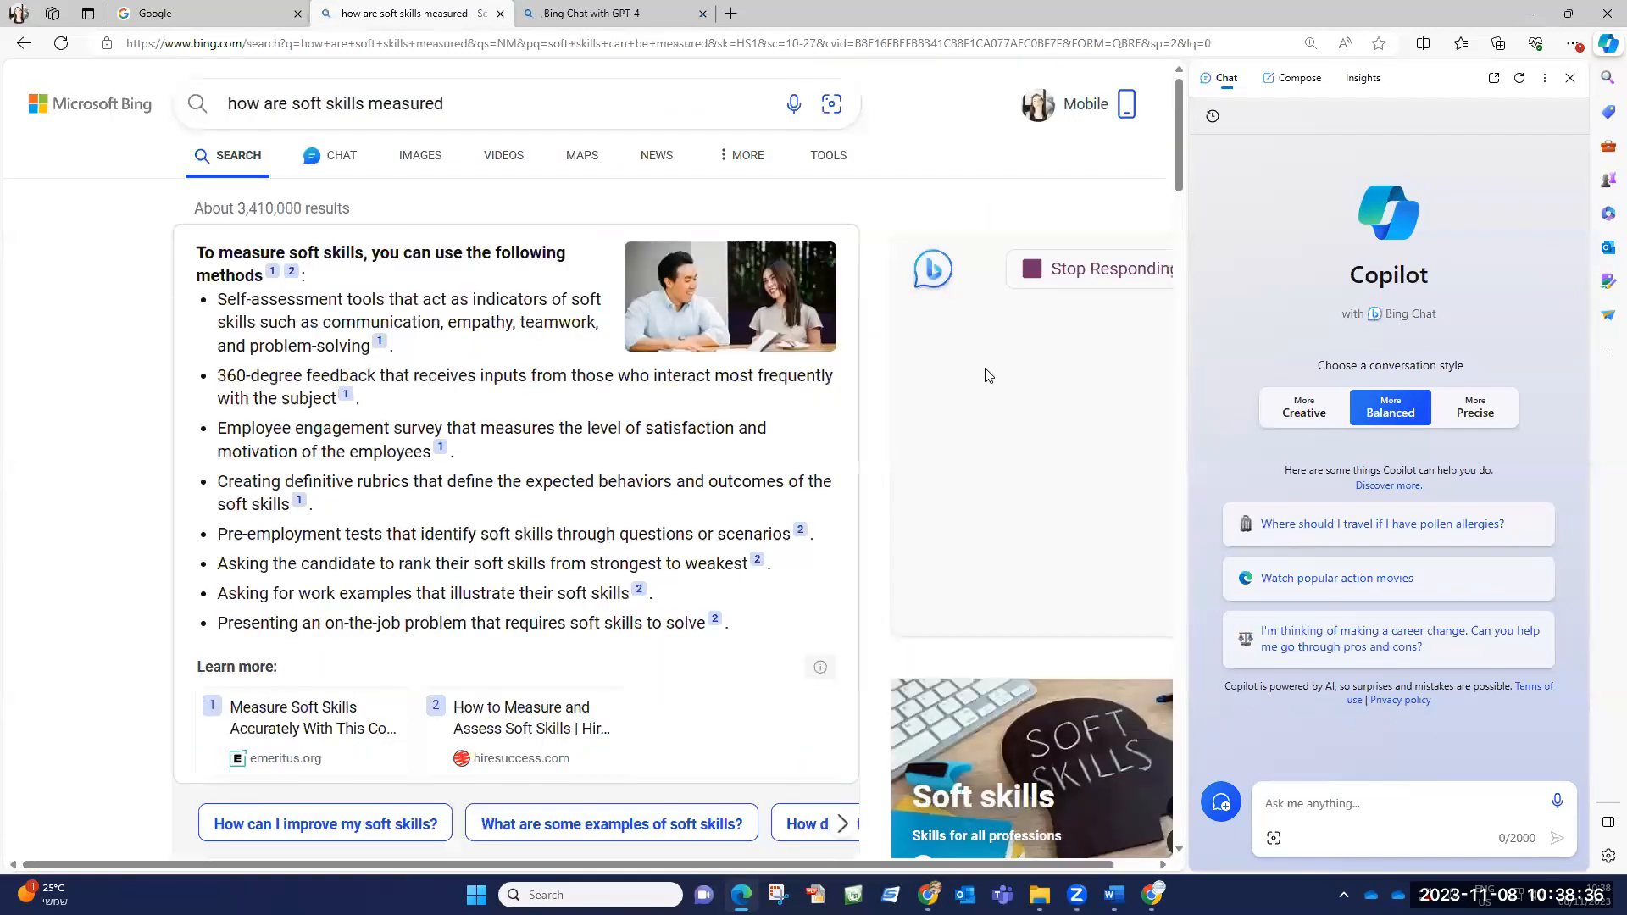
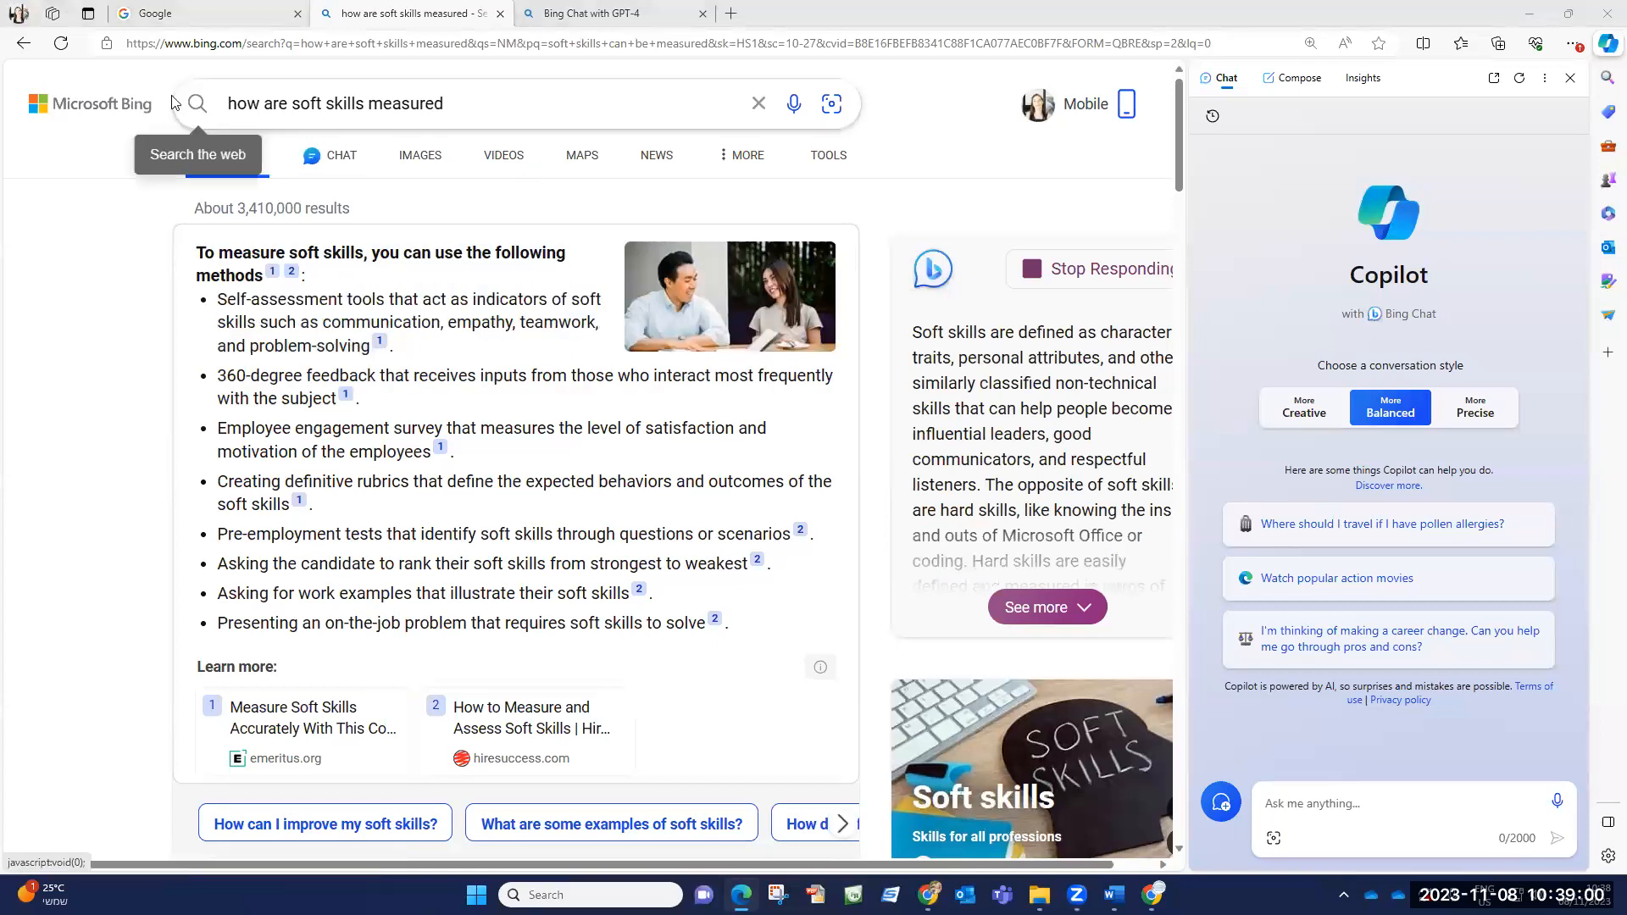
scroll(367, 391, "down", 5)
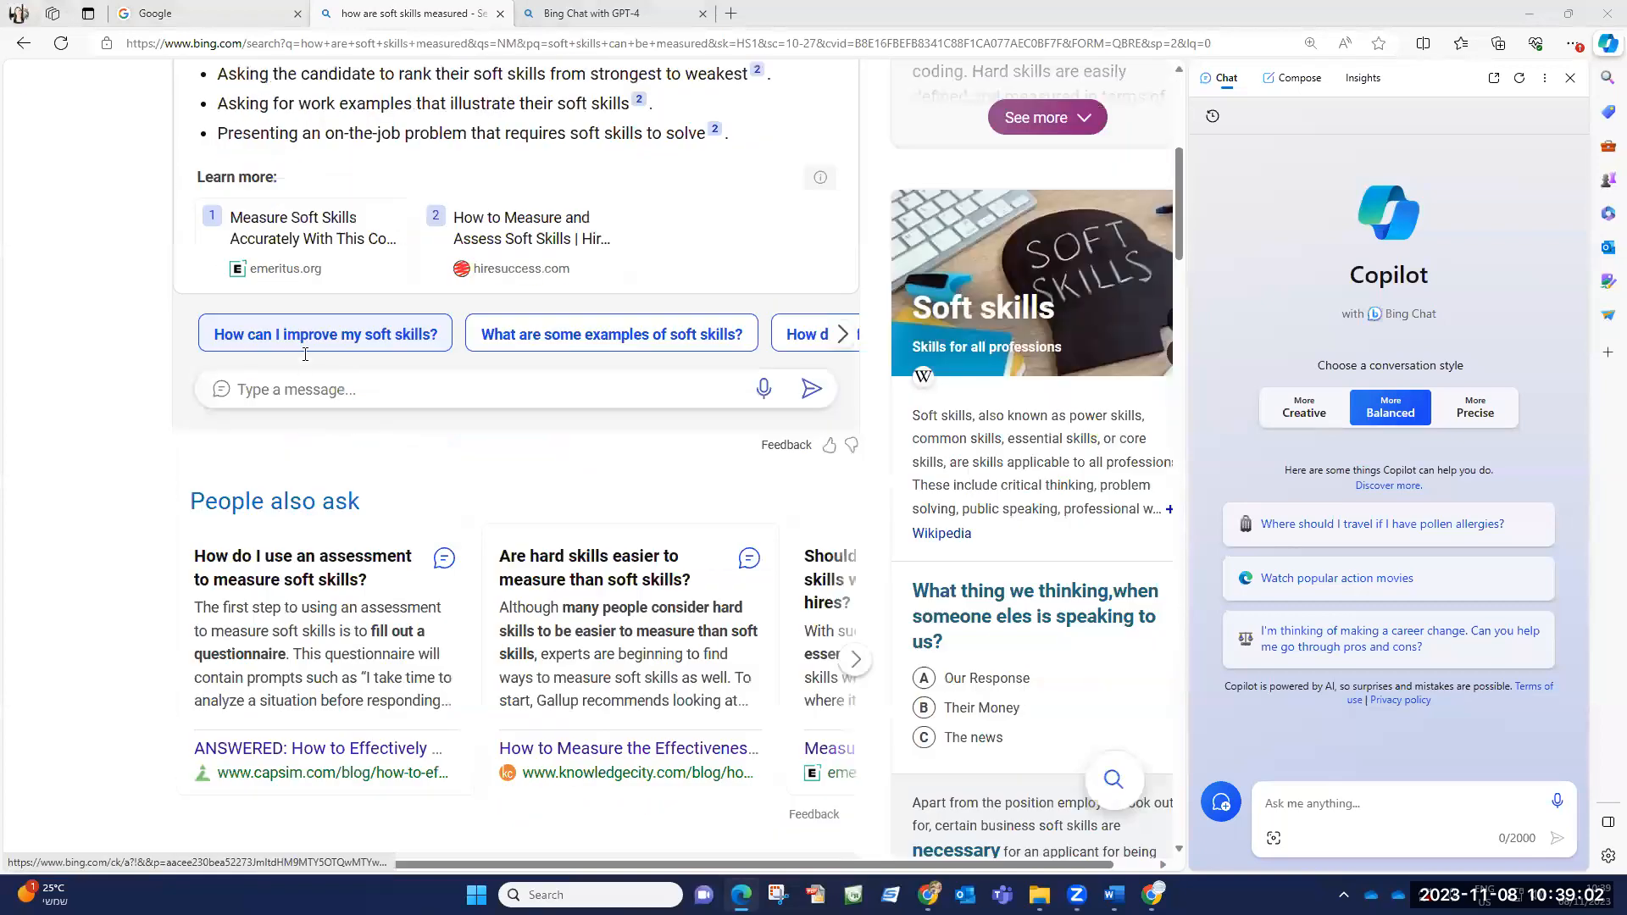
scroll(386, 510, "down", 6)
scroll(398, 526, "down", 8)
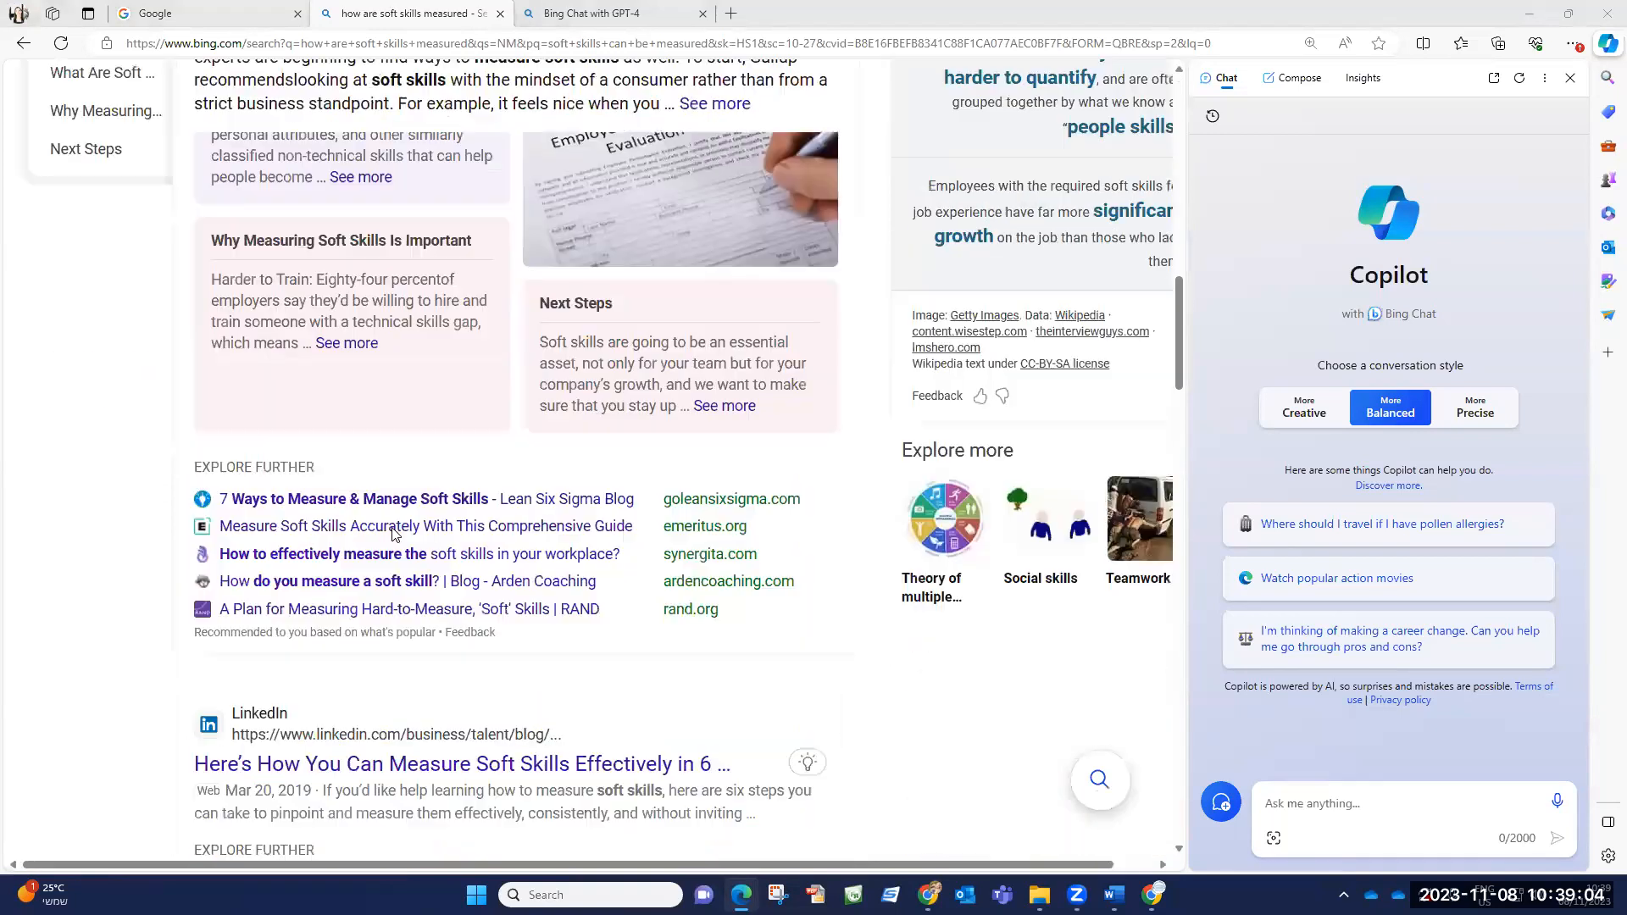
scroll(413, 544, "up", 20)
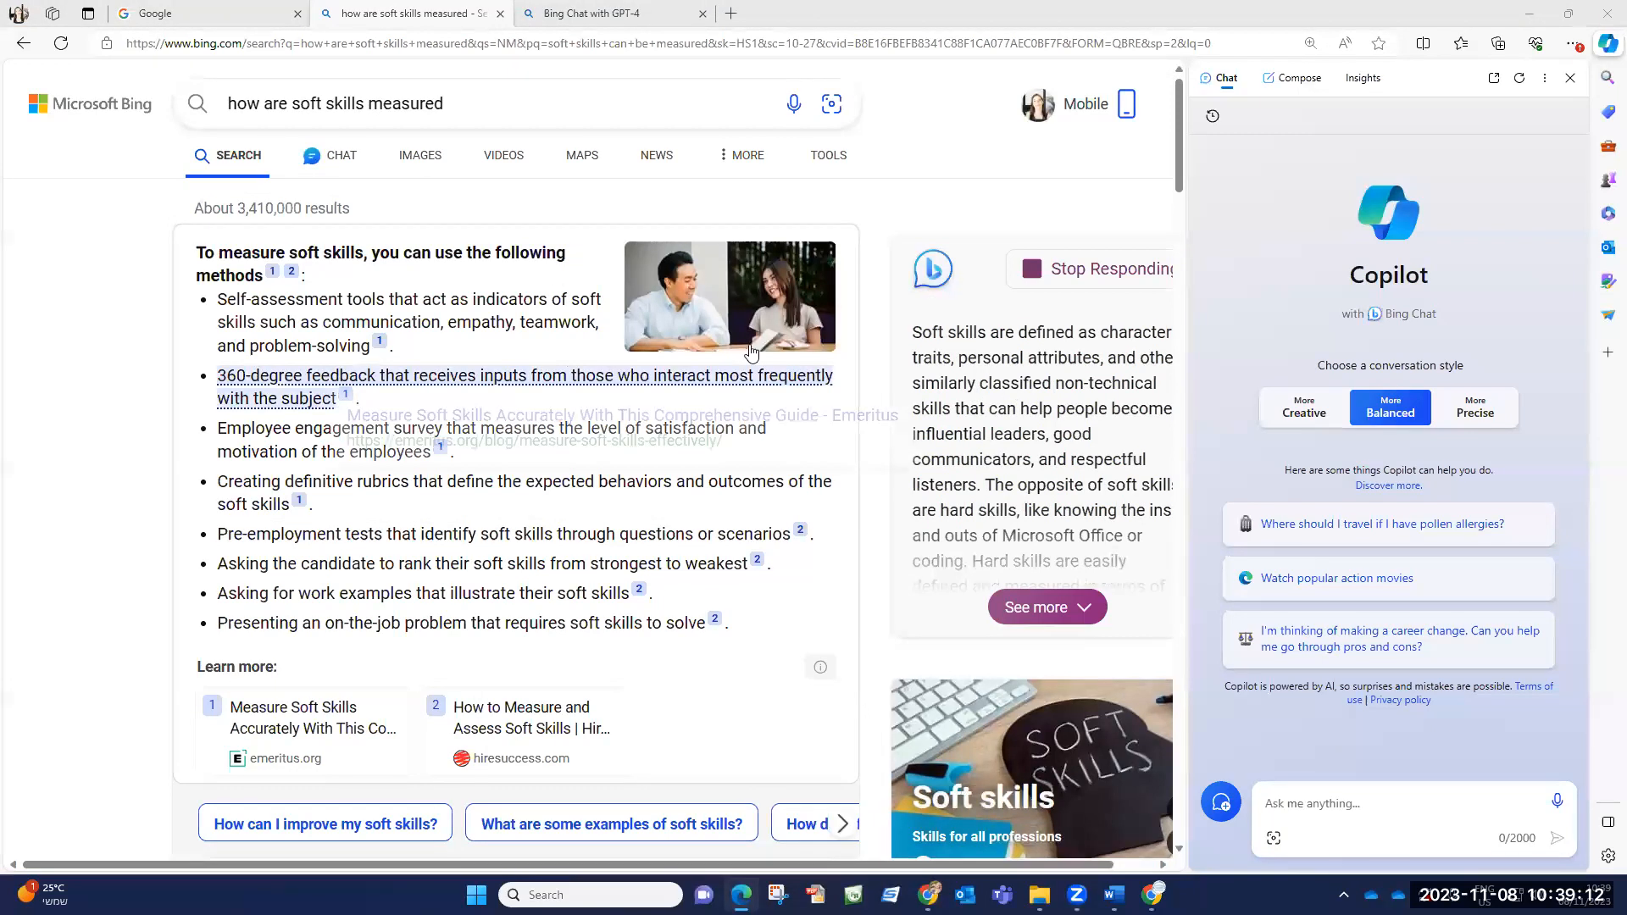
mouse_move(801, 535)
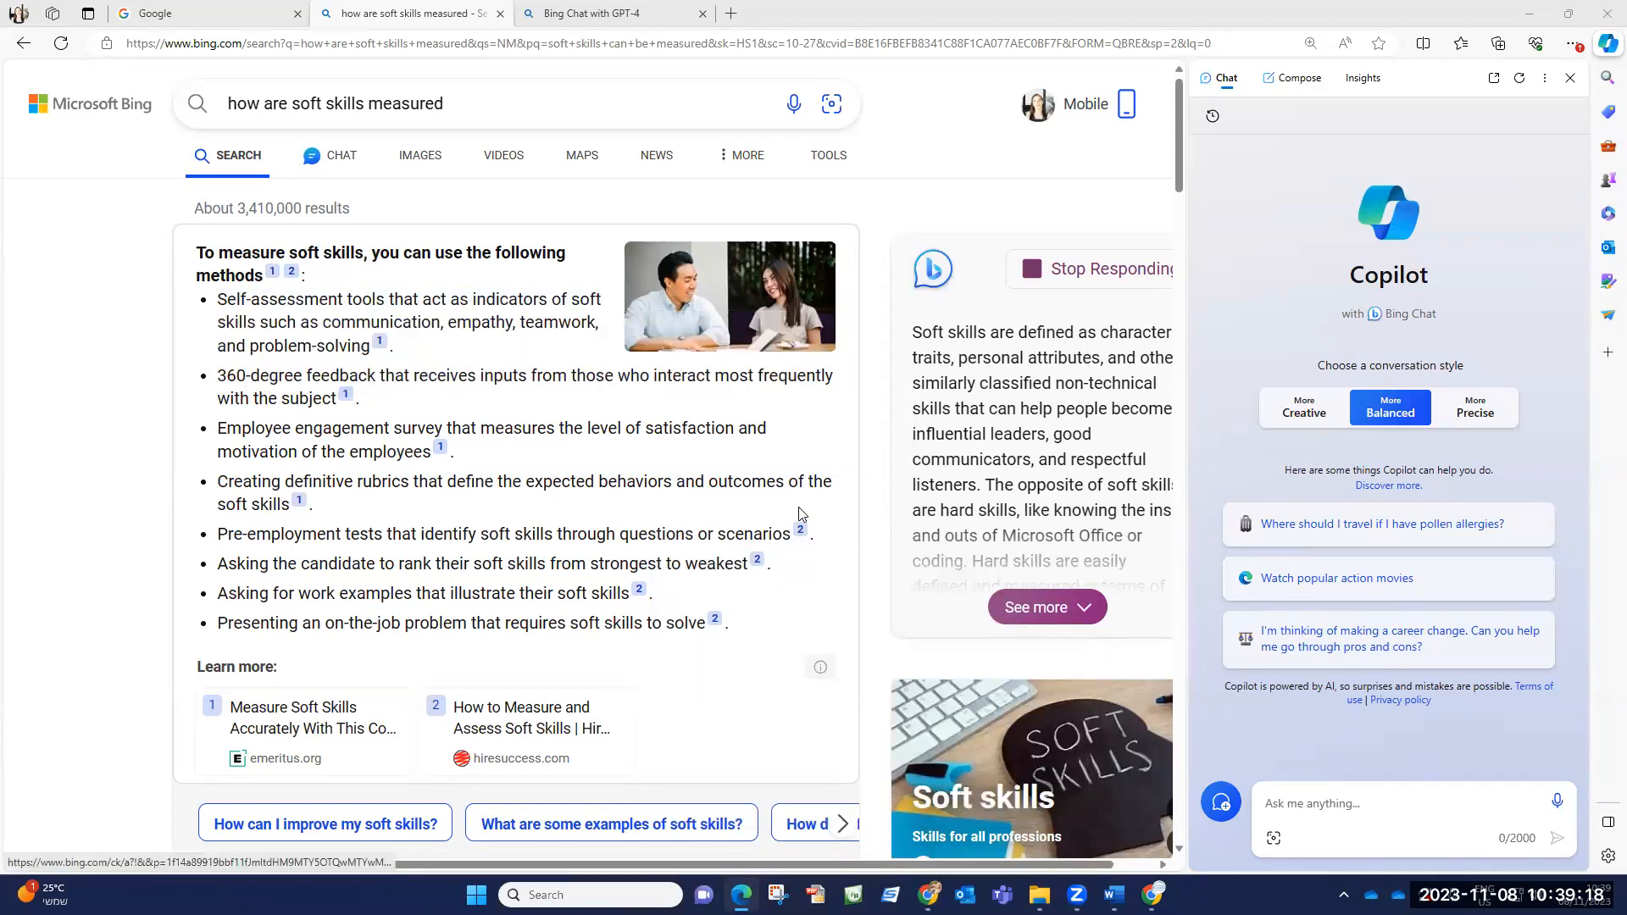
Look further down the search results and open the Emeritus article on measuring soft skills
scroll(661, 500, "down", 15)
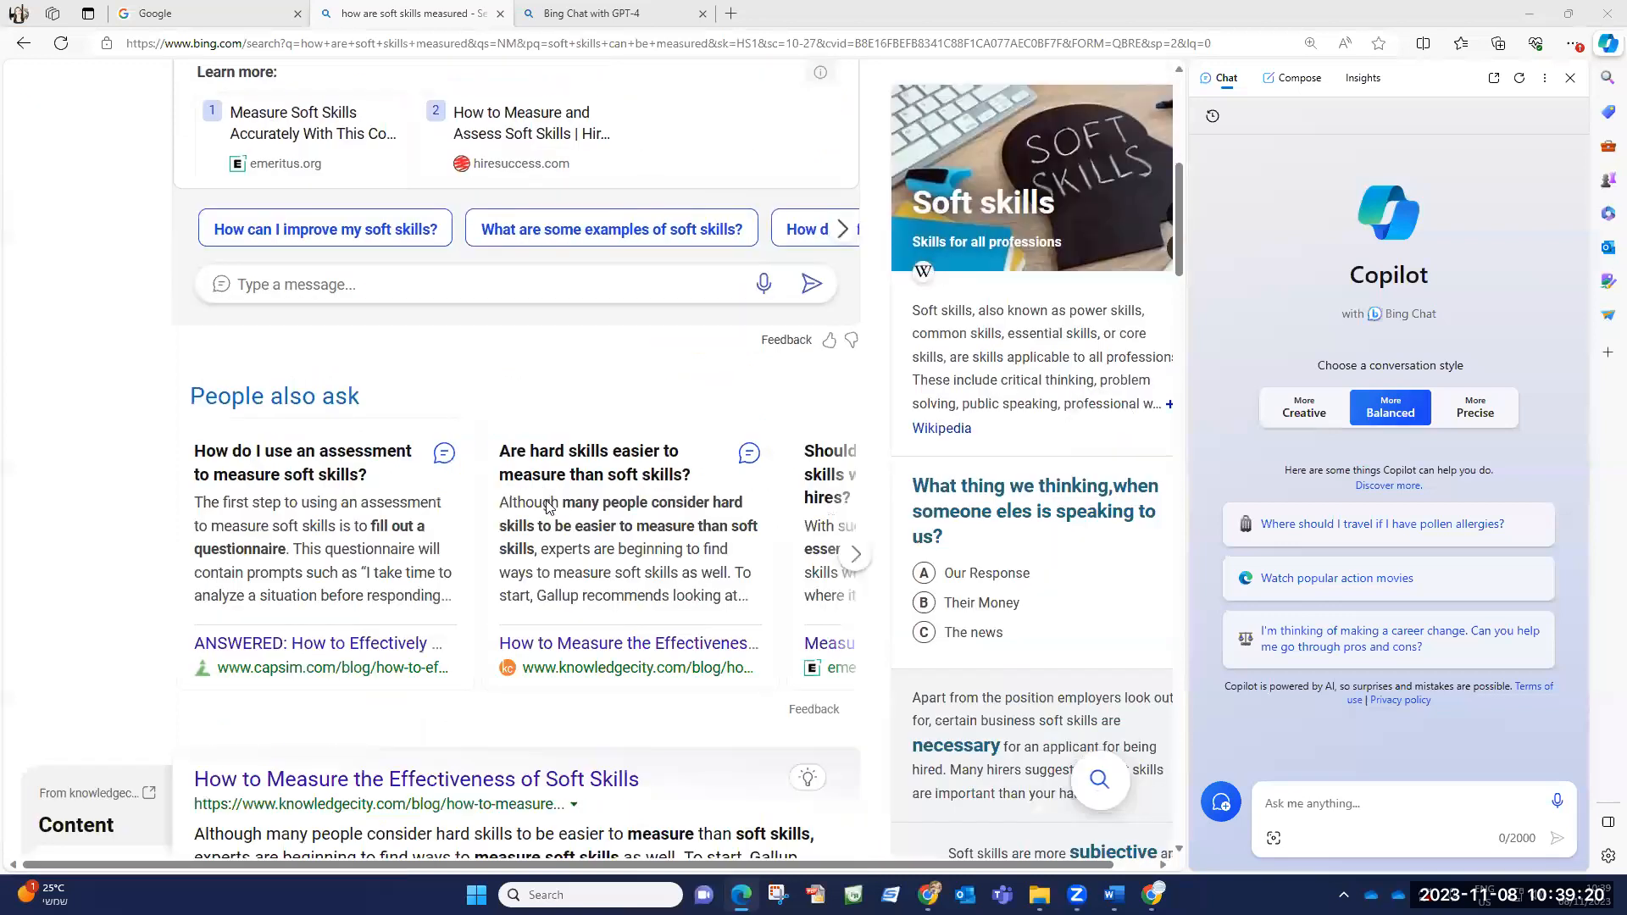
scroll(547, 507, "up", 4)
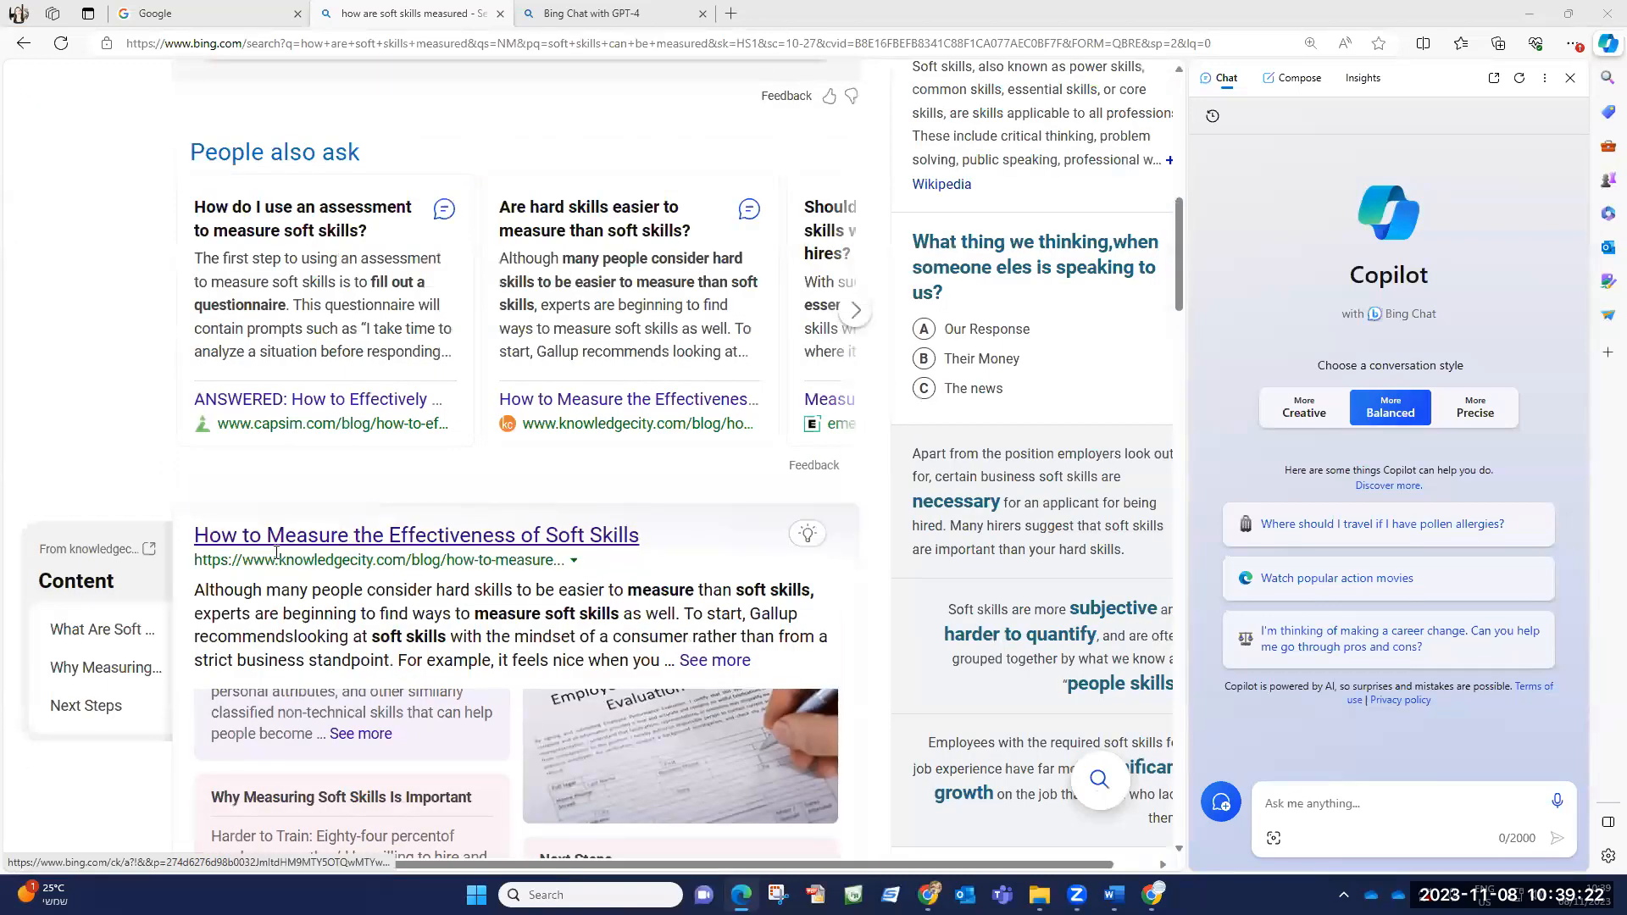
scroll(512, 603, "down", 2)
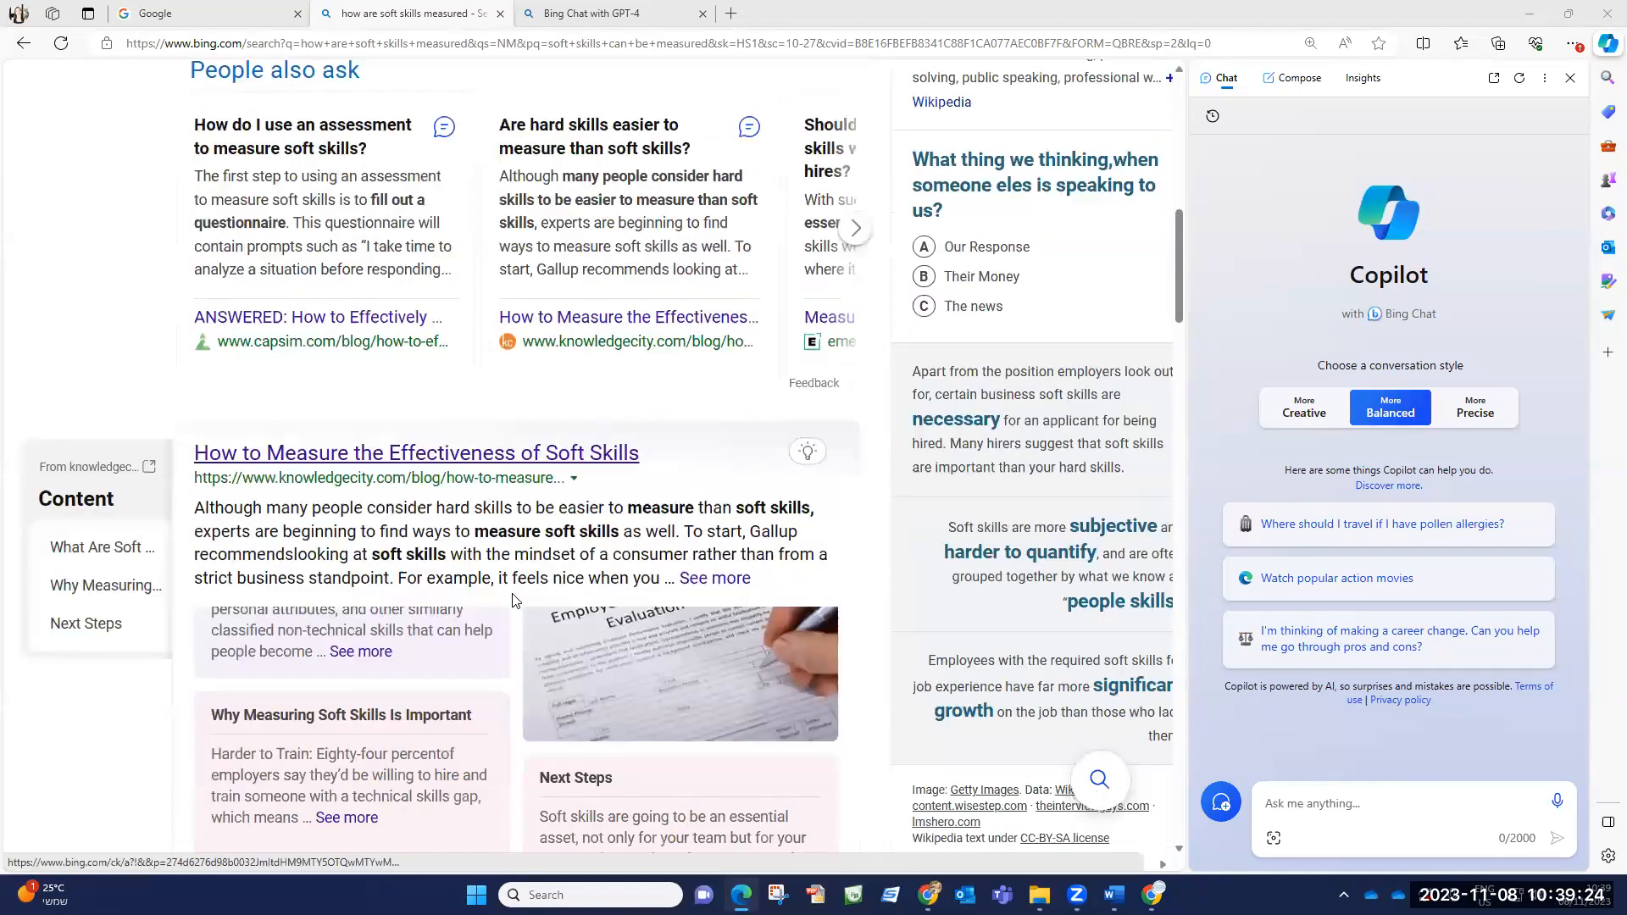
scroll(352, 259, "down", 20)
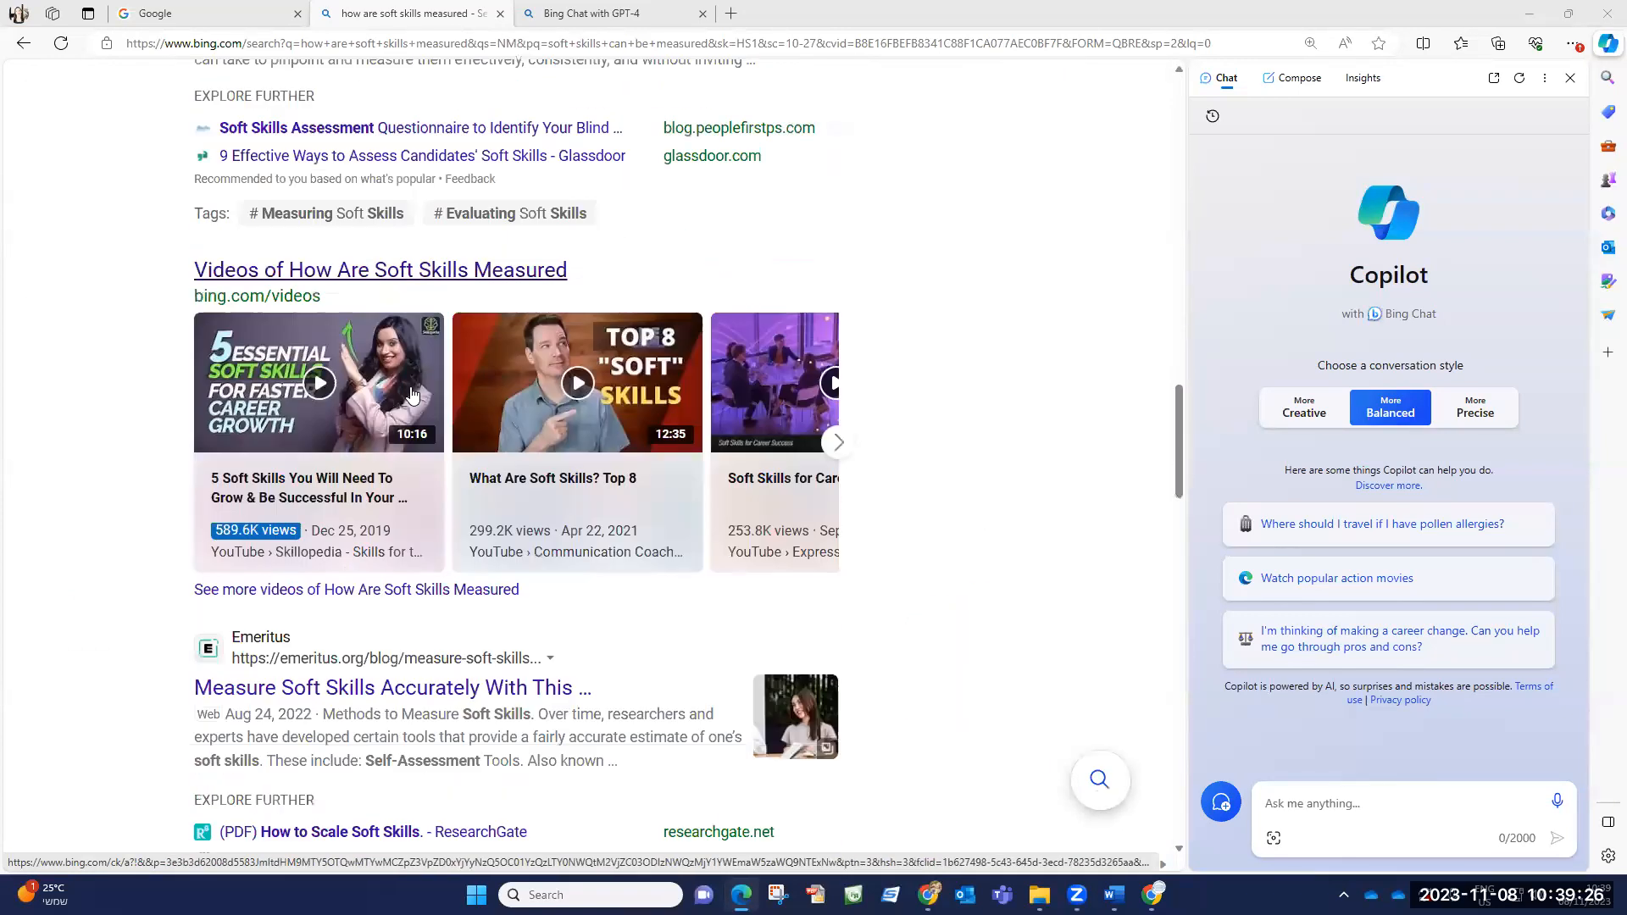
left_click(333, 205)
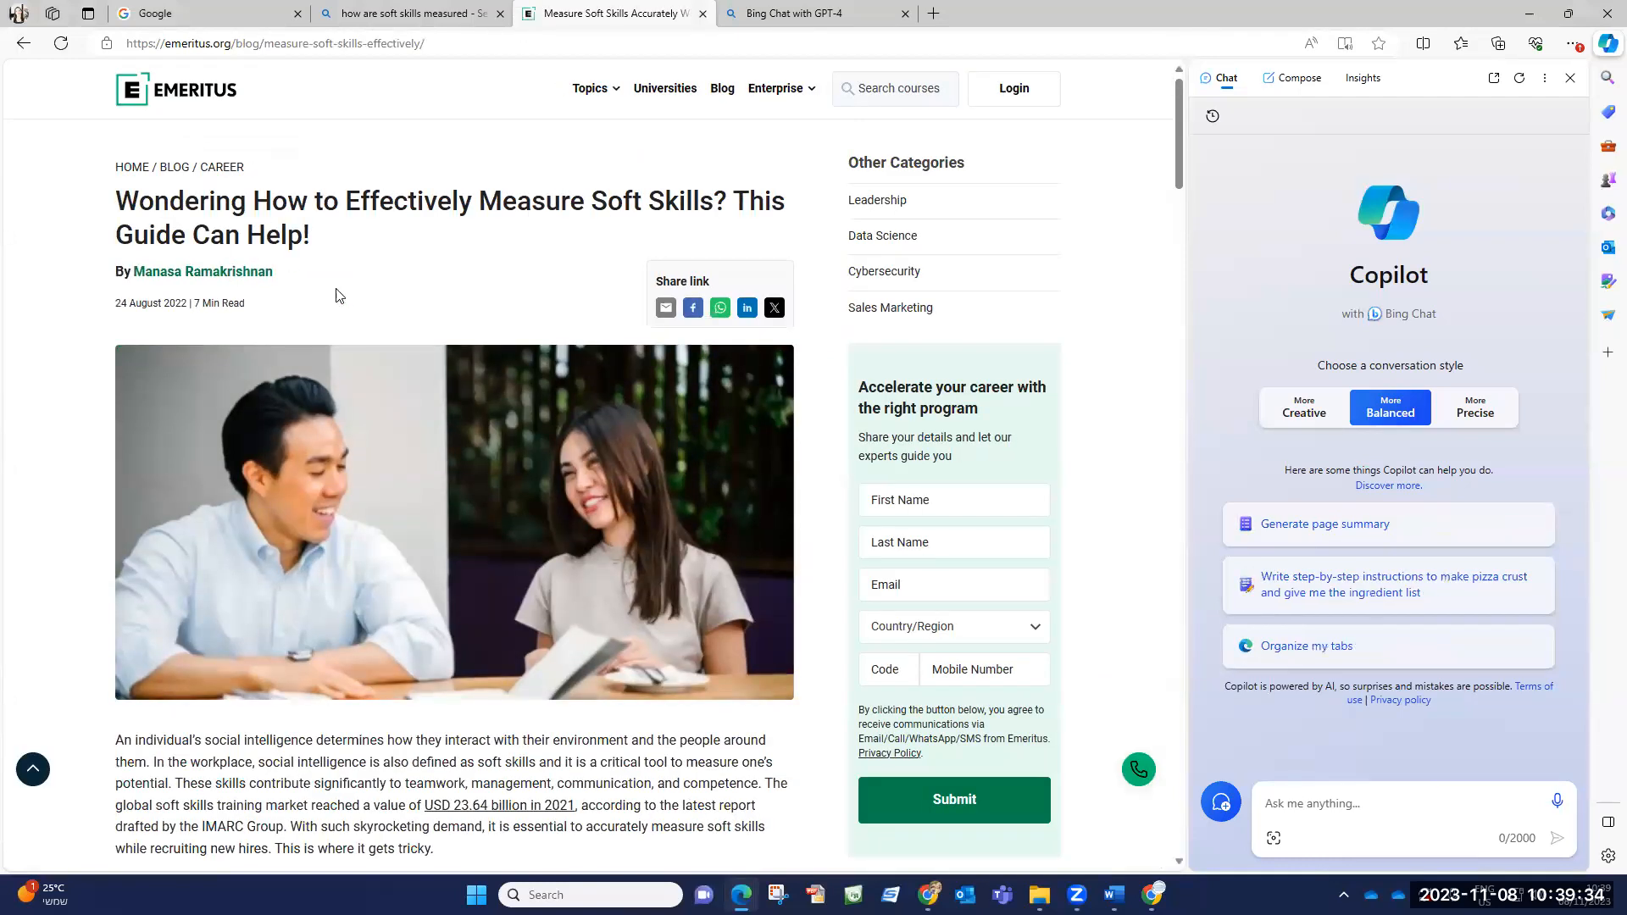
Skim the Emeritus guide through its assessment tools and measuring methods and return to its title
scroll(339, 297, "down", 3)
scroll(1183, 719, "down", 2)
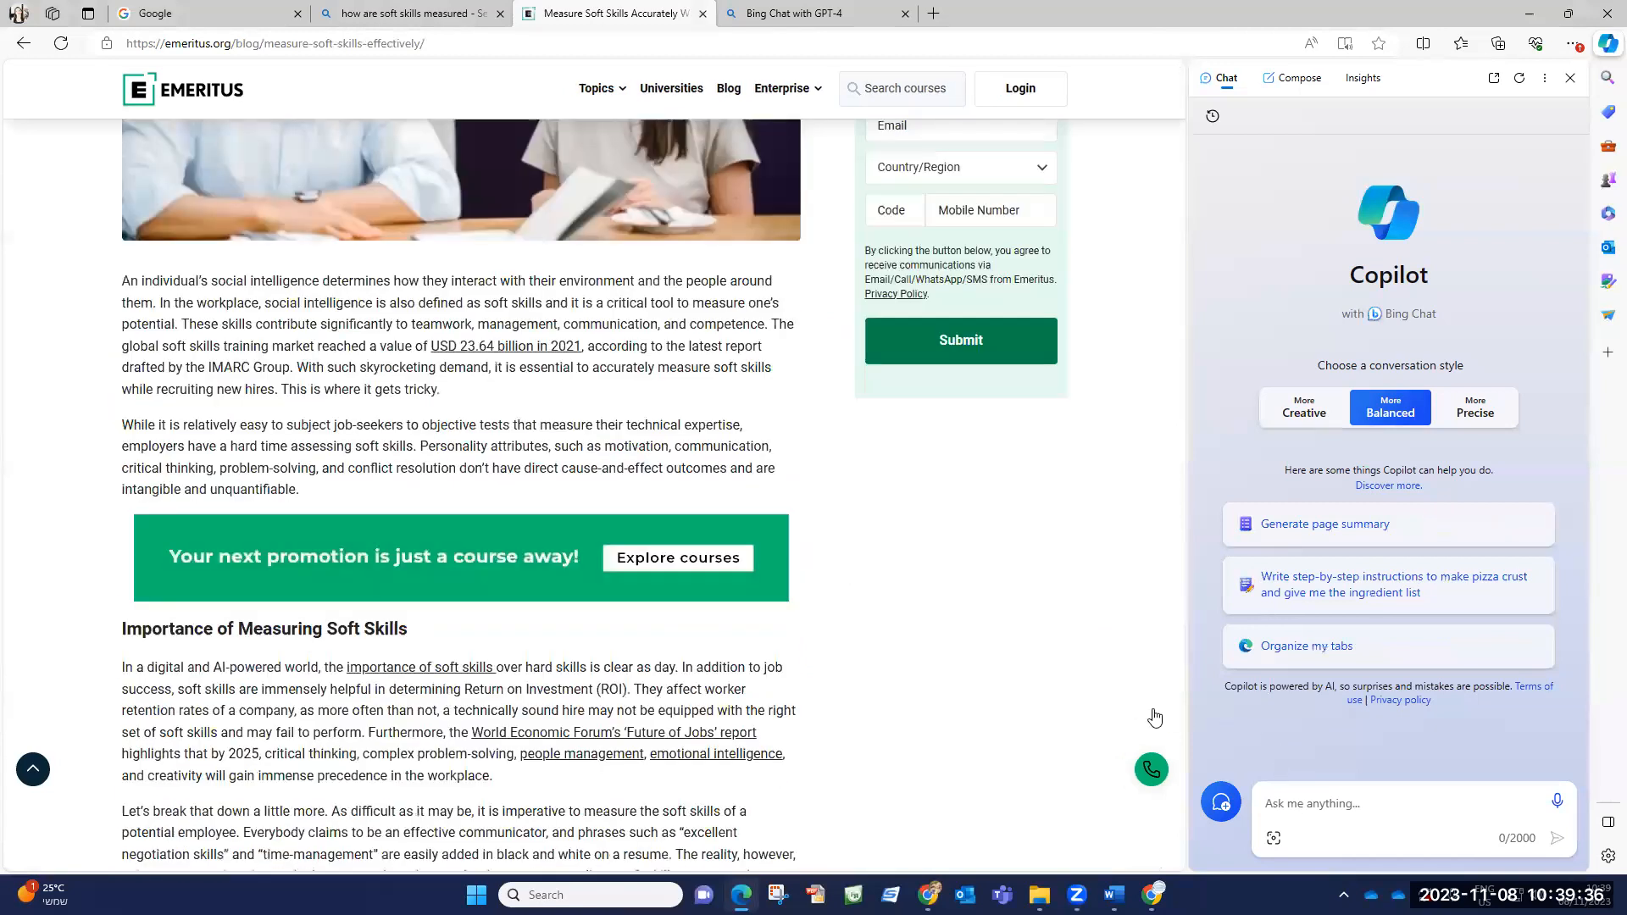
left_click(462, 488)
scroll(463, 492, "down", 20)
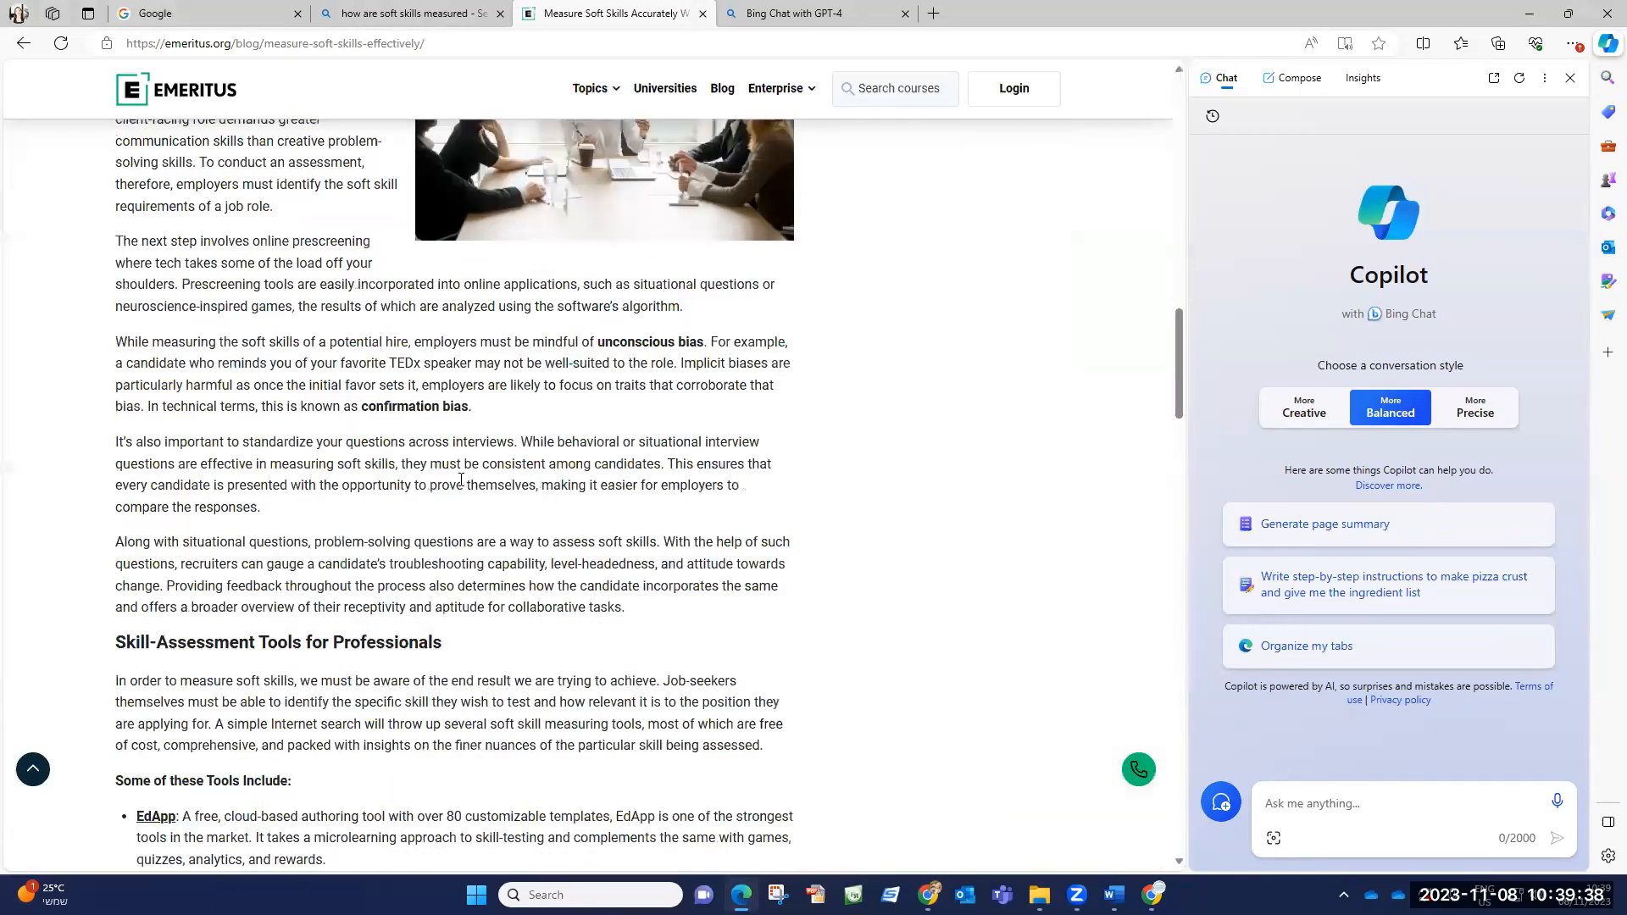
scroll(463, 500, "up", 10)
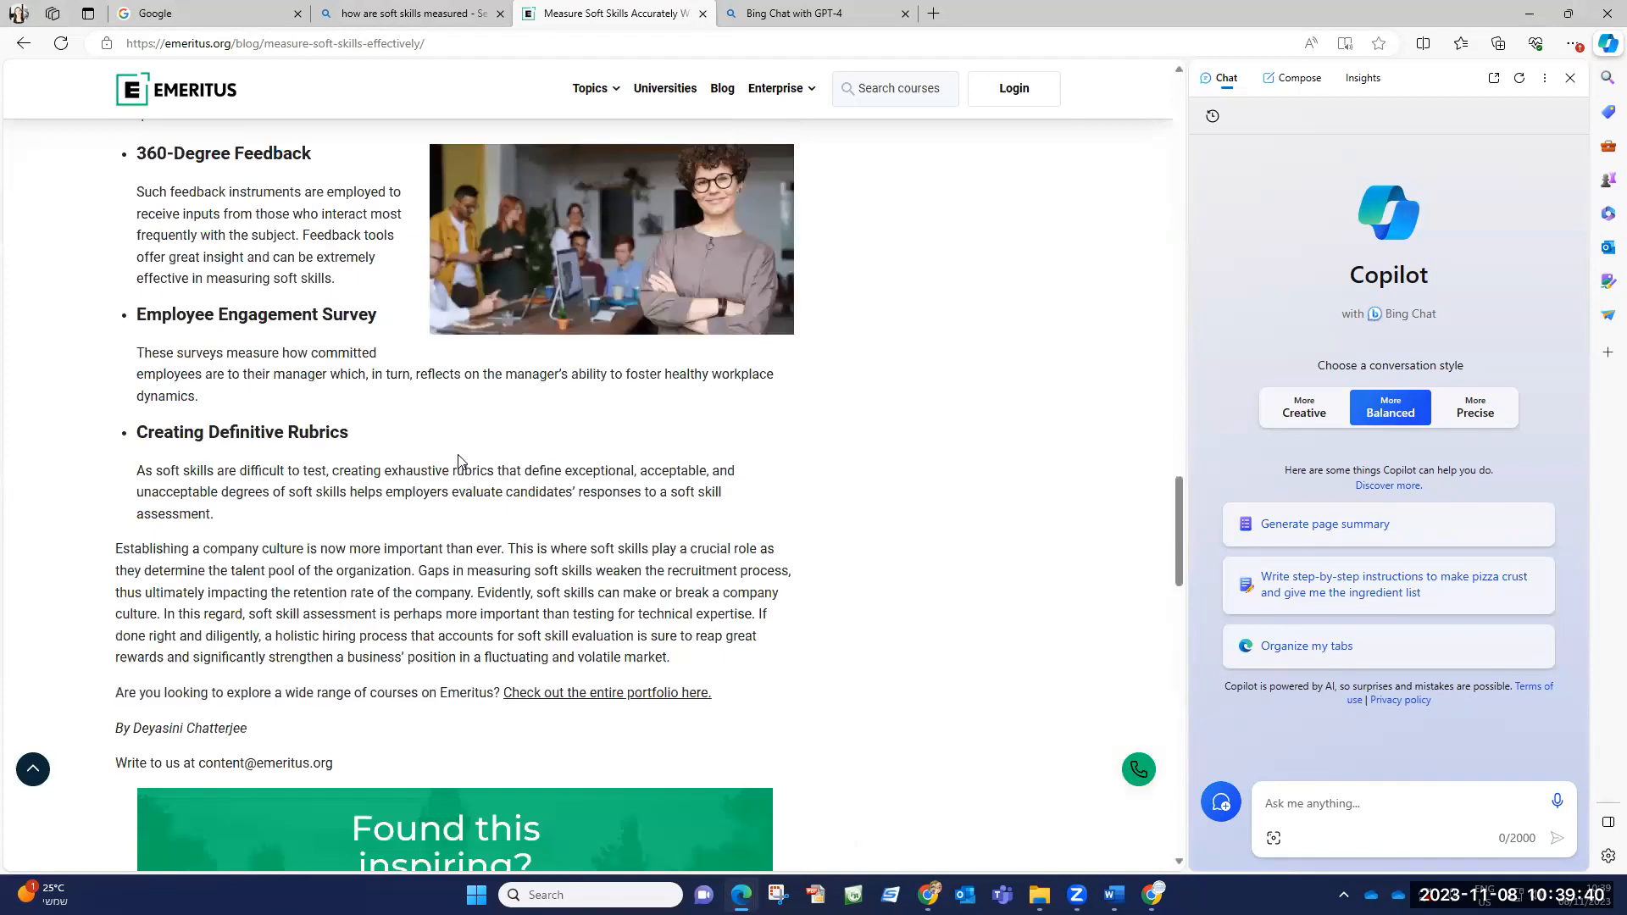
scroll(458, 458, "up", 20)
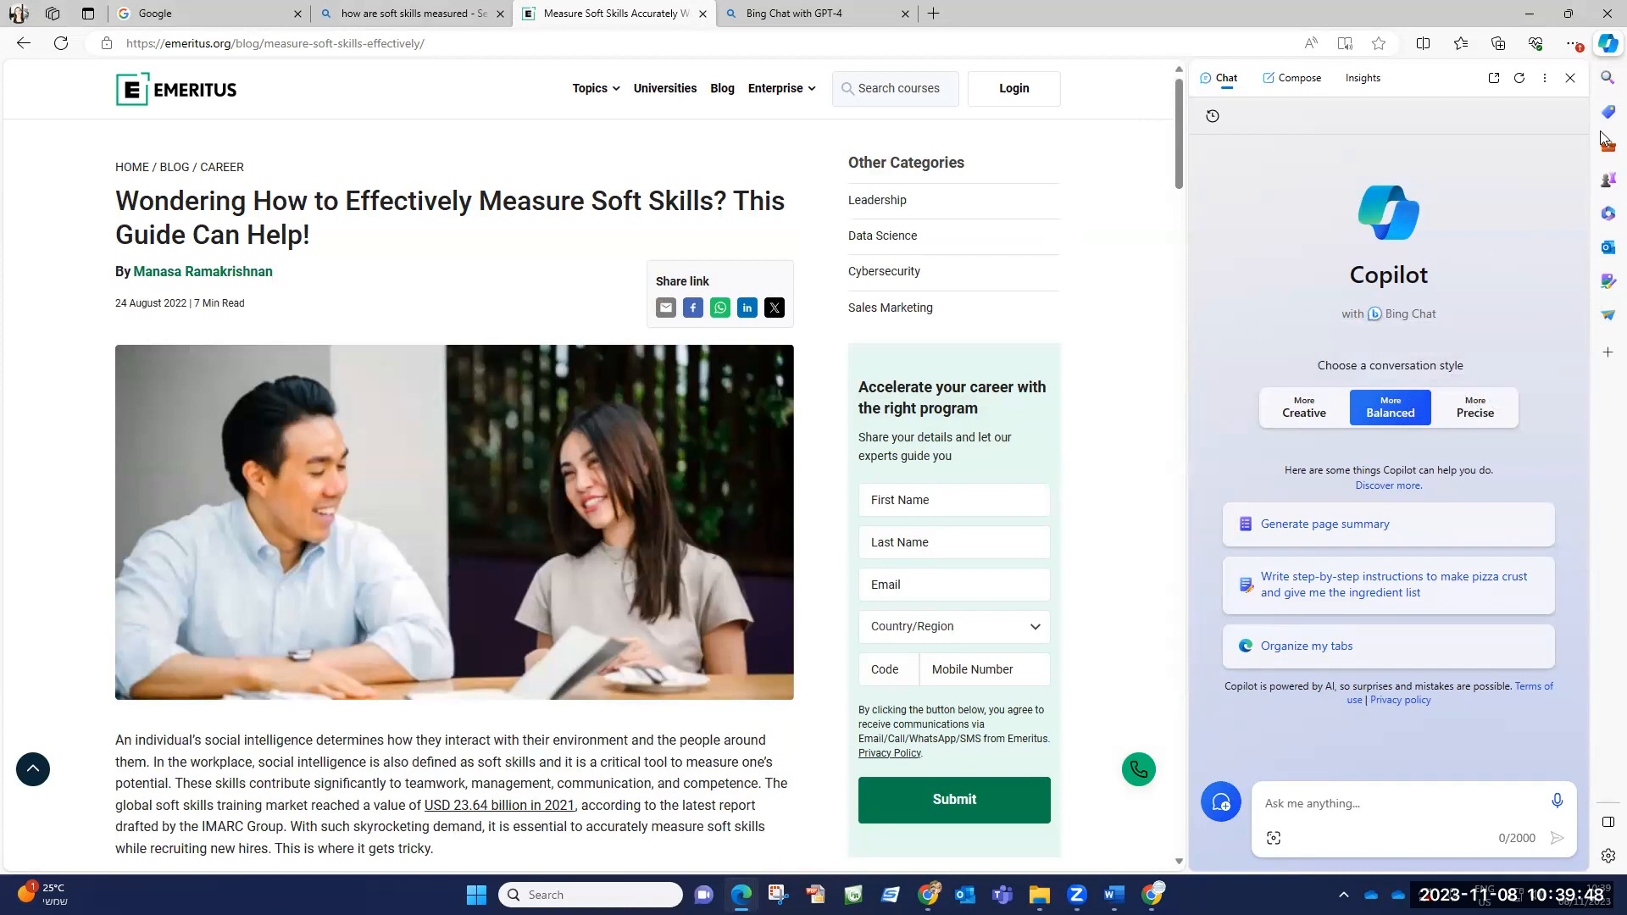
Reopen Copilot beside the Emeritus article and dictate the question "Based on this website, can you summarize the most needed soft skill measure?"
left_click(1606, 44)
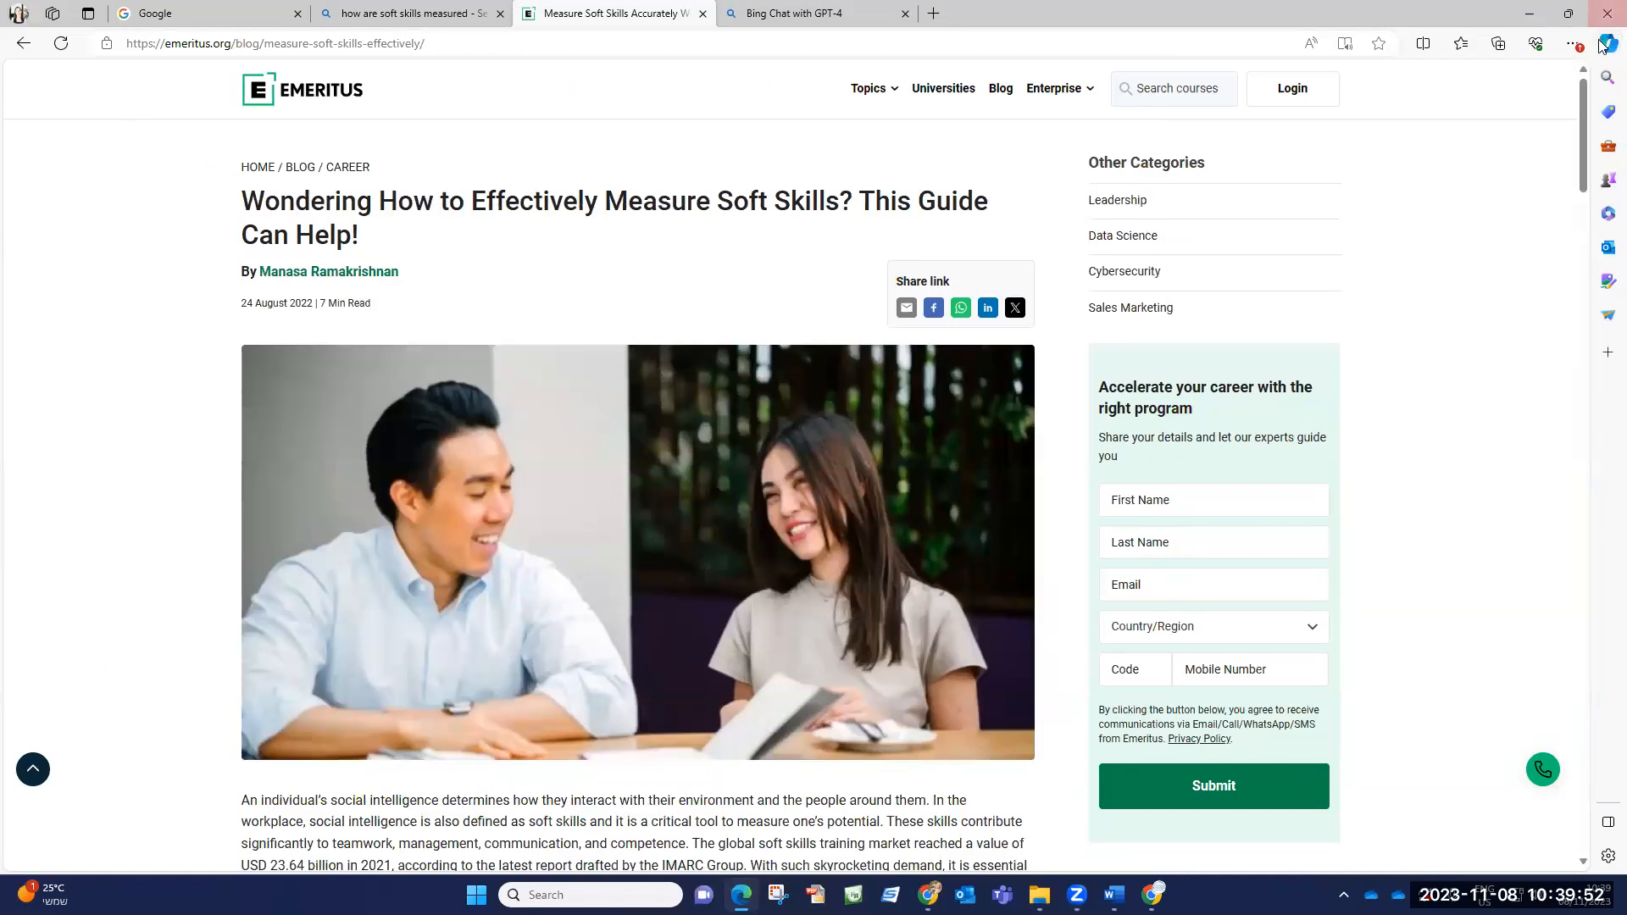
left_click(1606, 44)
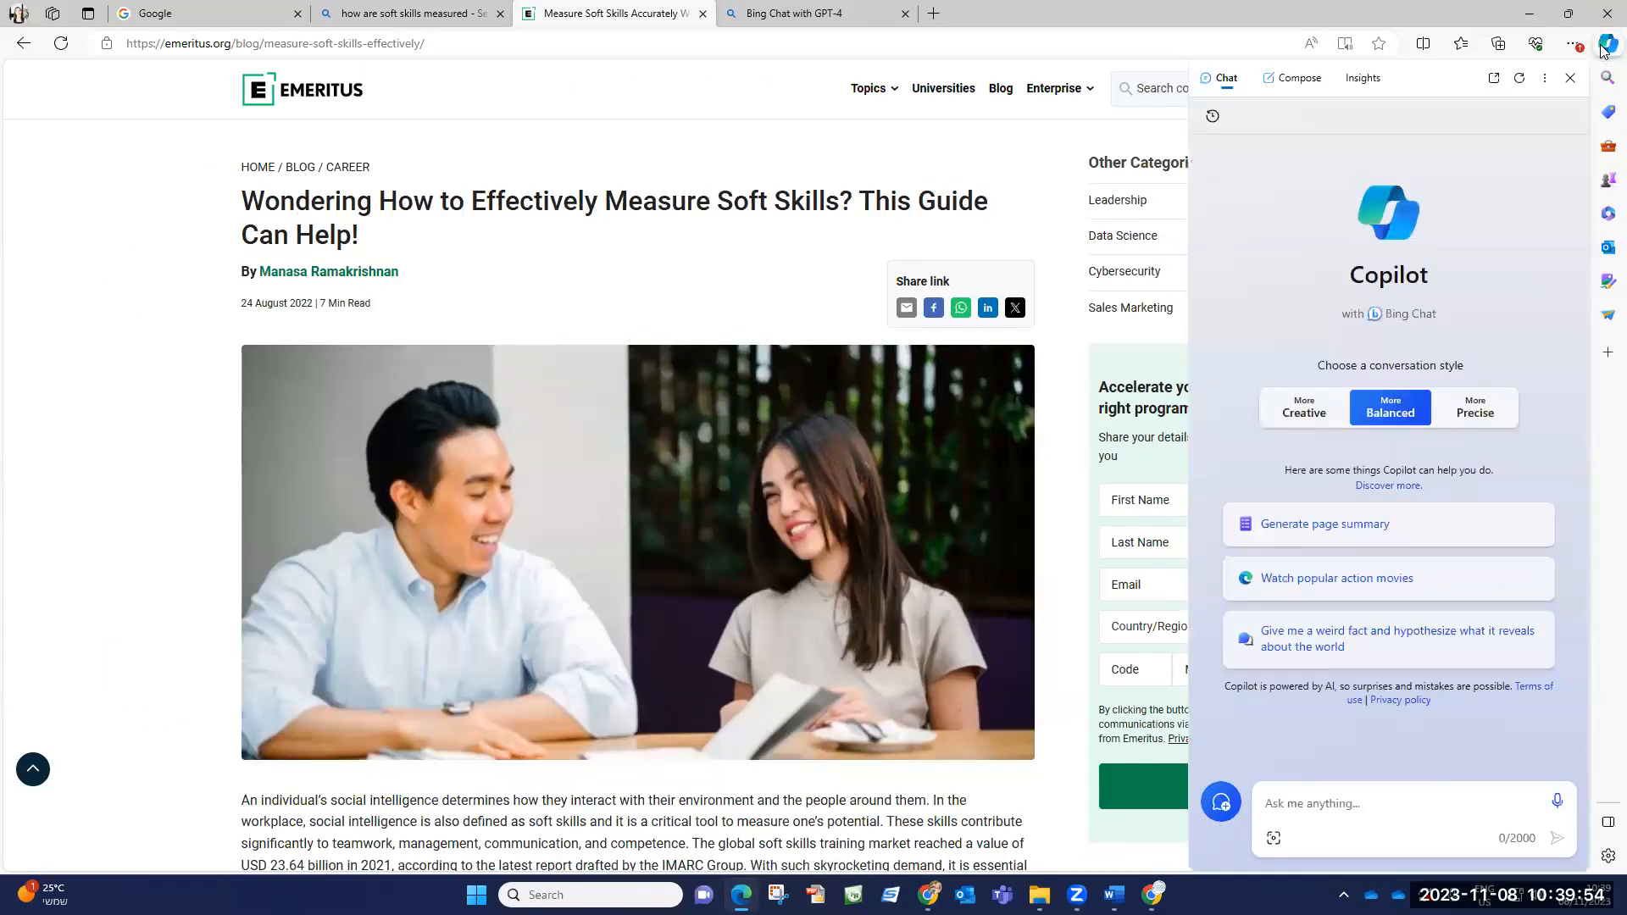
left_click(1381, 799)
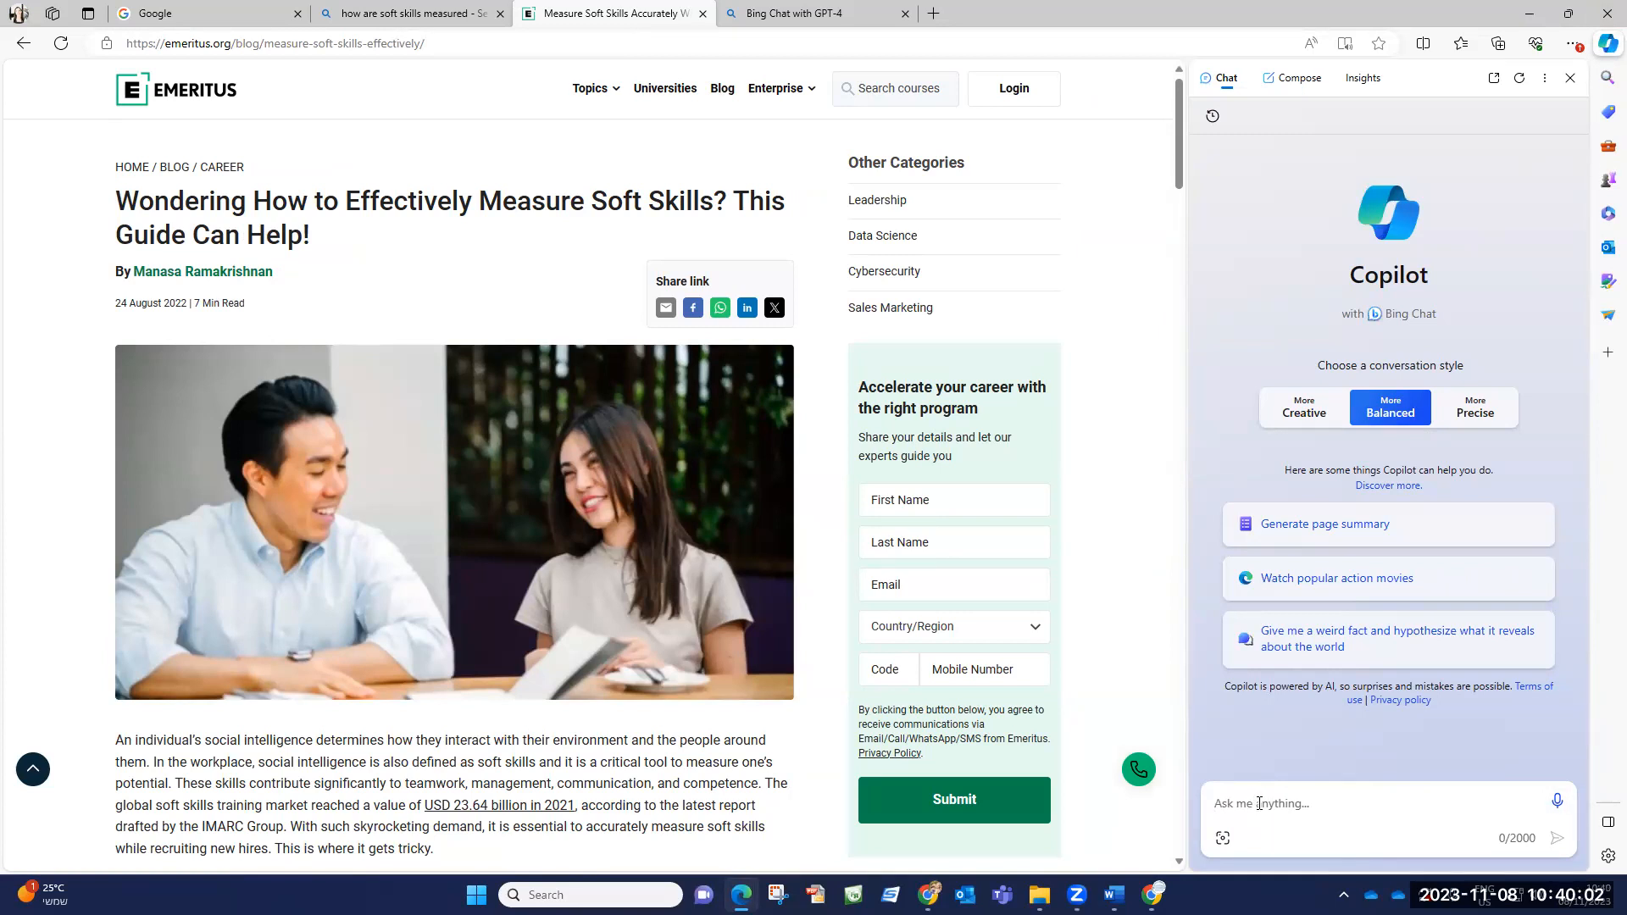
left_click(1555, 804)
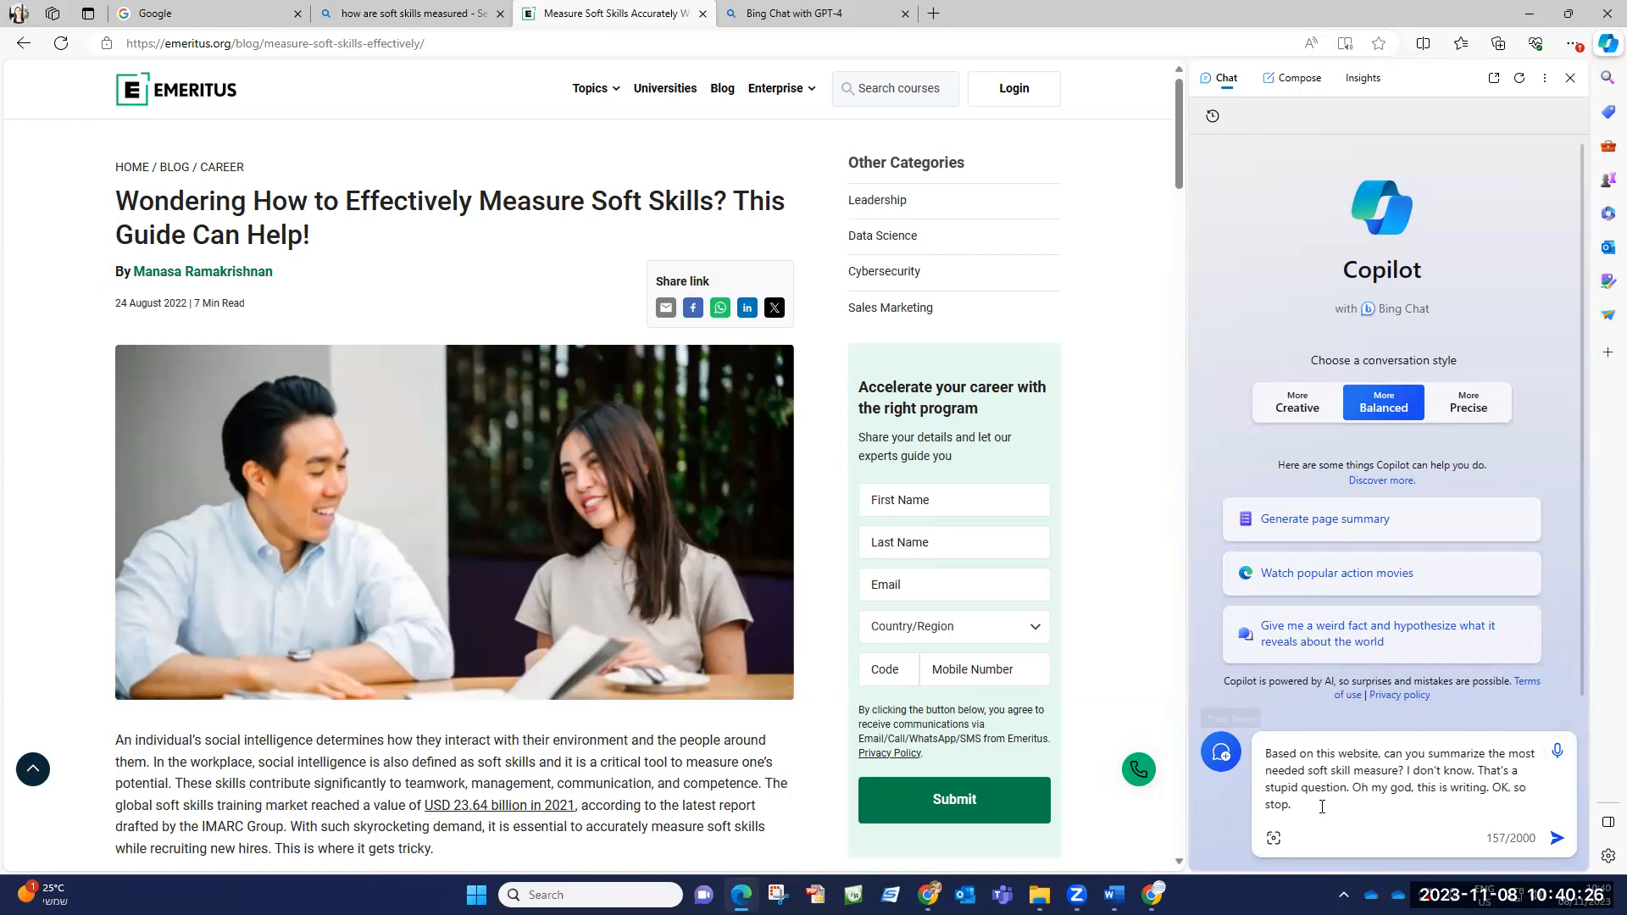
Remove the stray dictated words after "soft skill measure?" and send the question to Copilot
left_click_drag(1255, 807, 1400, 805)
left_click(1405, 789)
key("BackSpace")
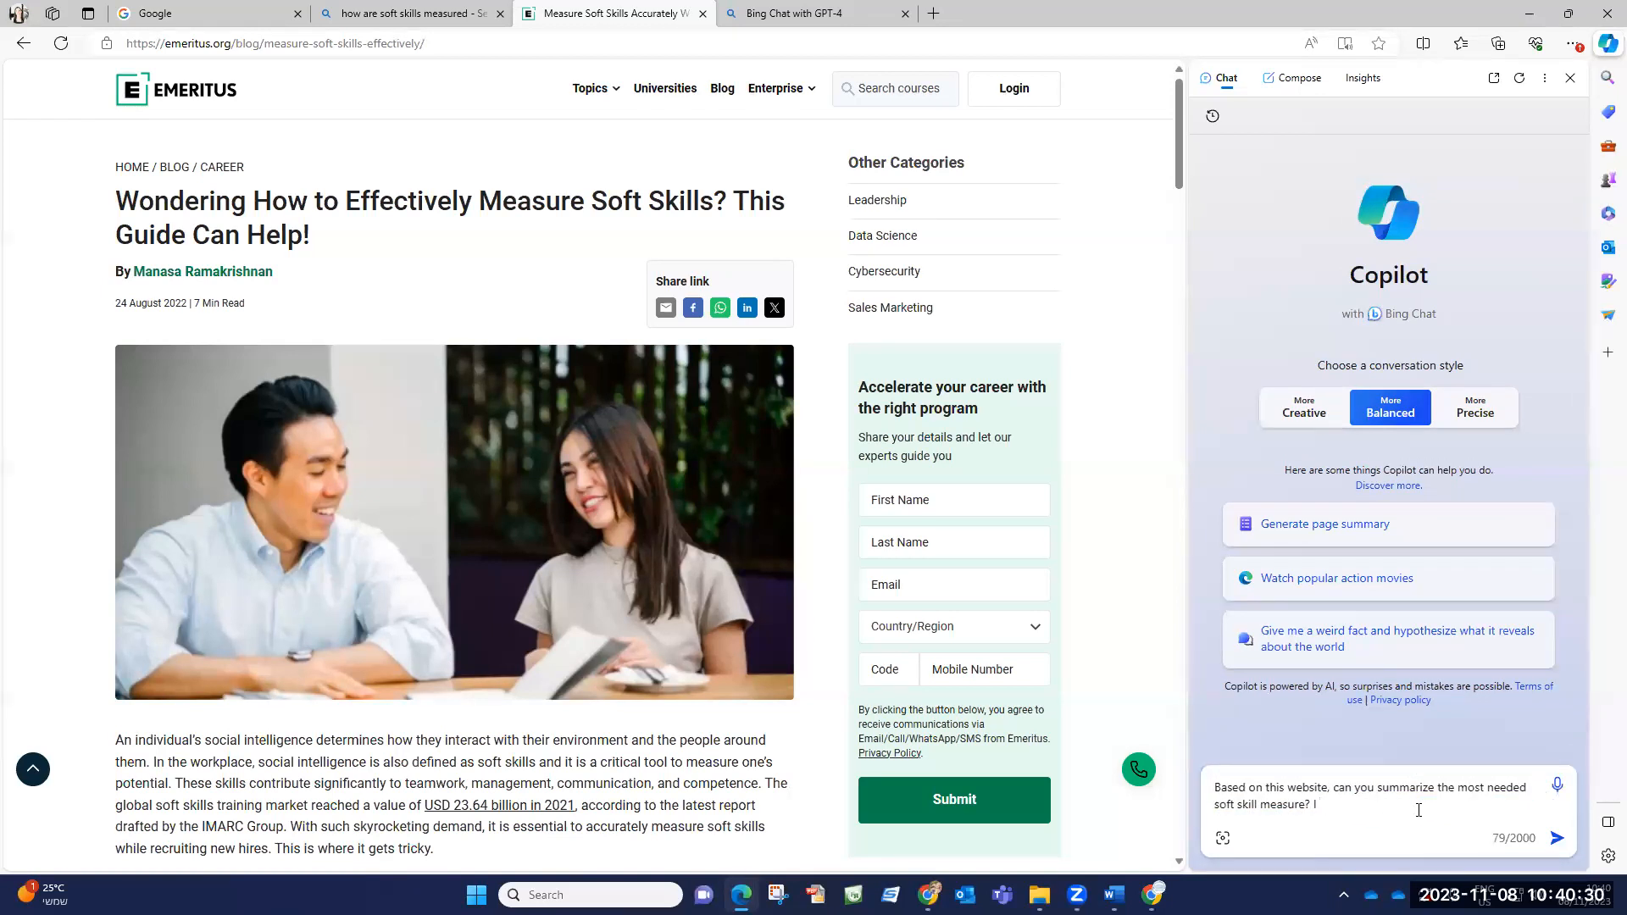
key("BackSpace")
key("BackSpace")
left_click(1557, 838)
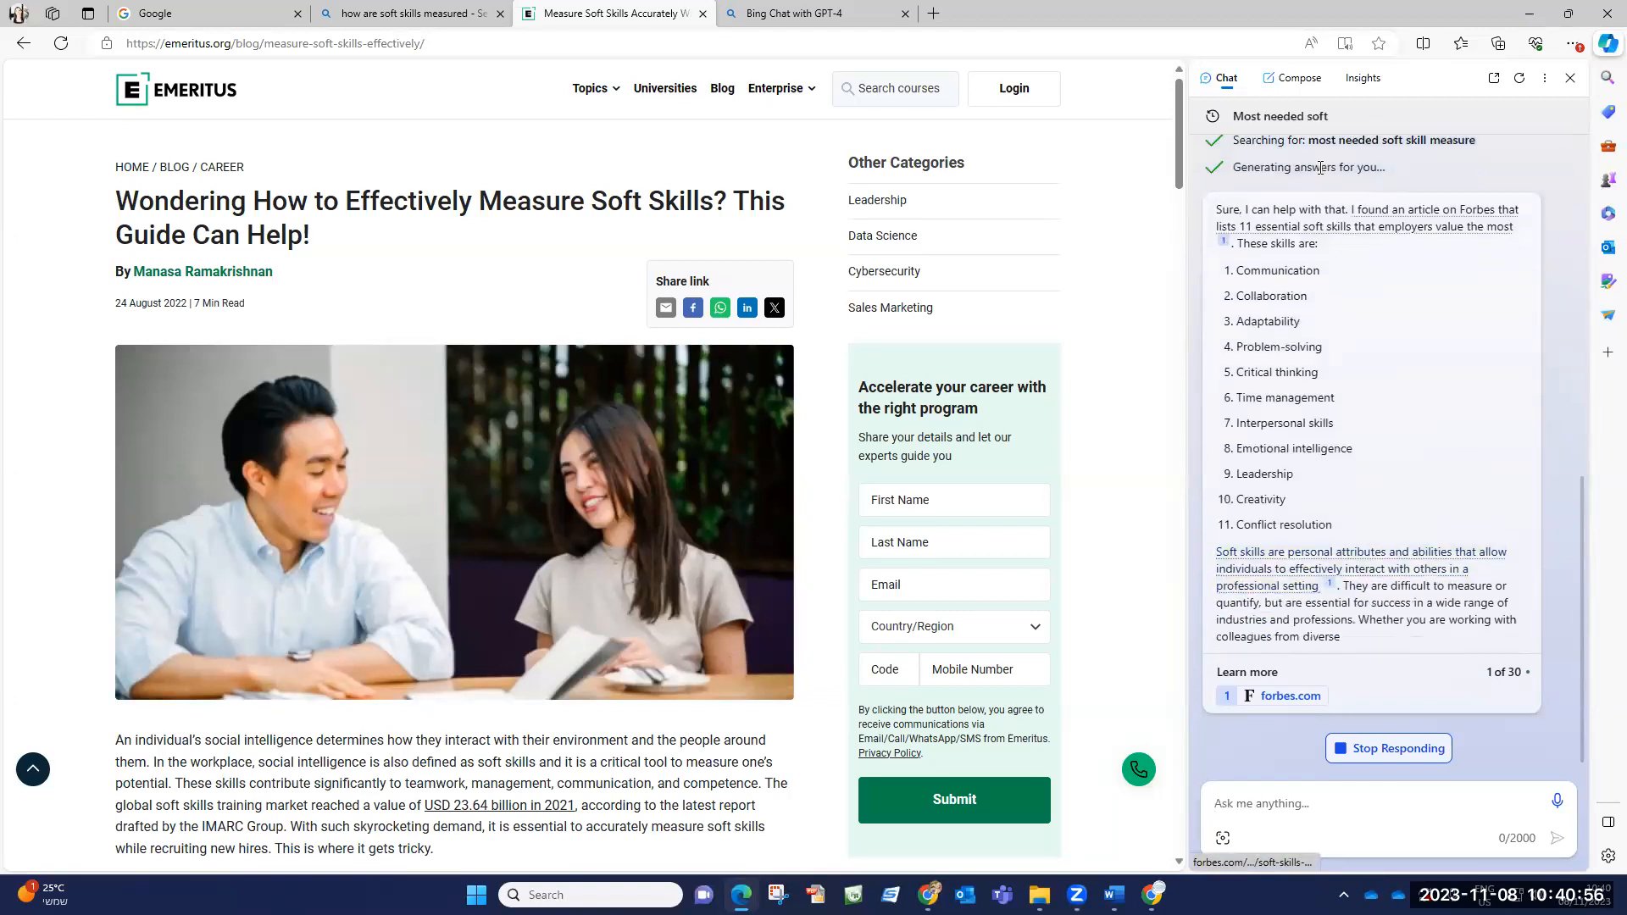
Review Copilot's answer and ask "based on this page, what are two most effective measurement methods to evaluate soft skills?"
scroll(1331, 631, "up", 5)
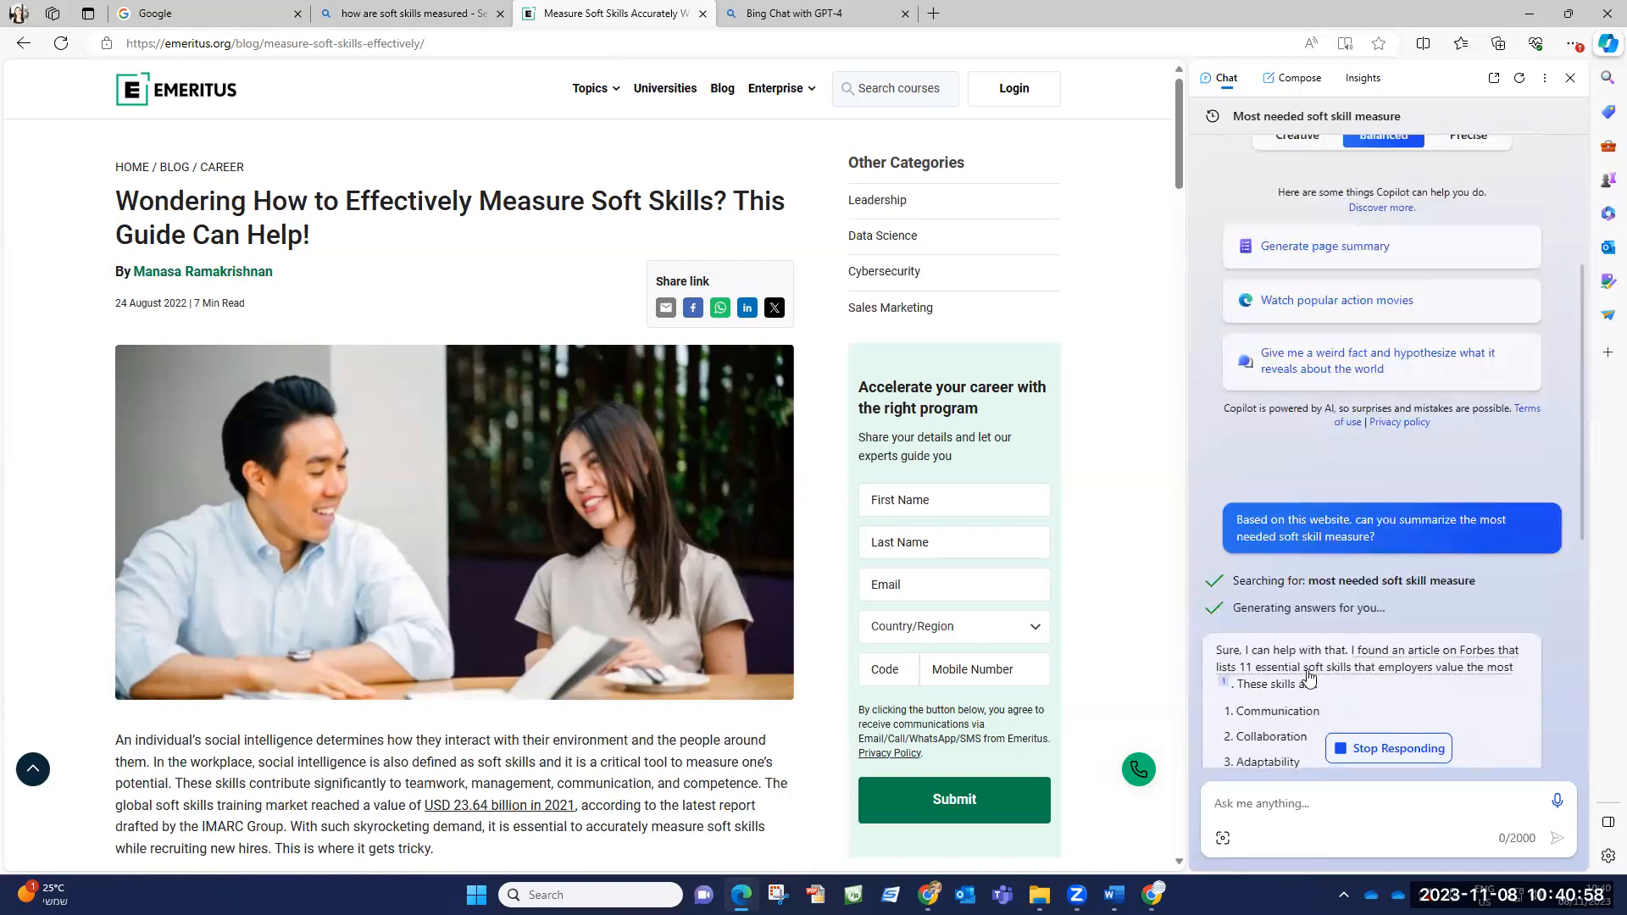
scroll(1373, 592, "down", 10)
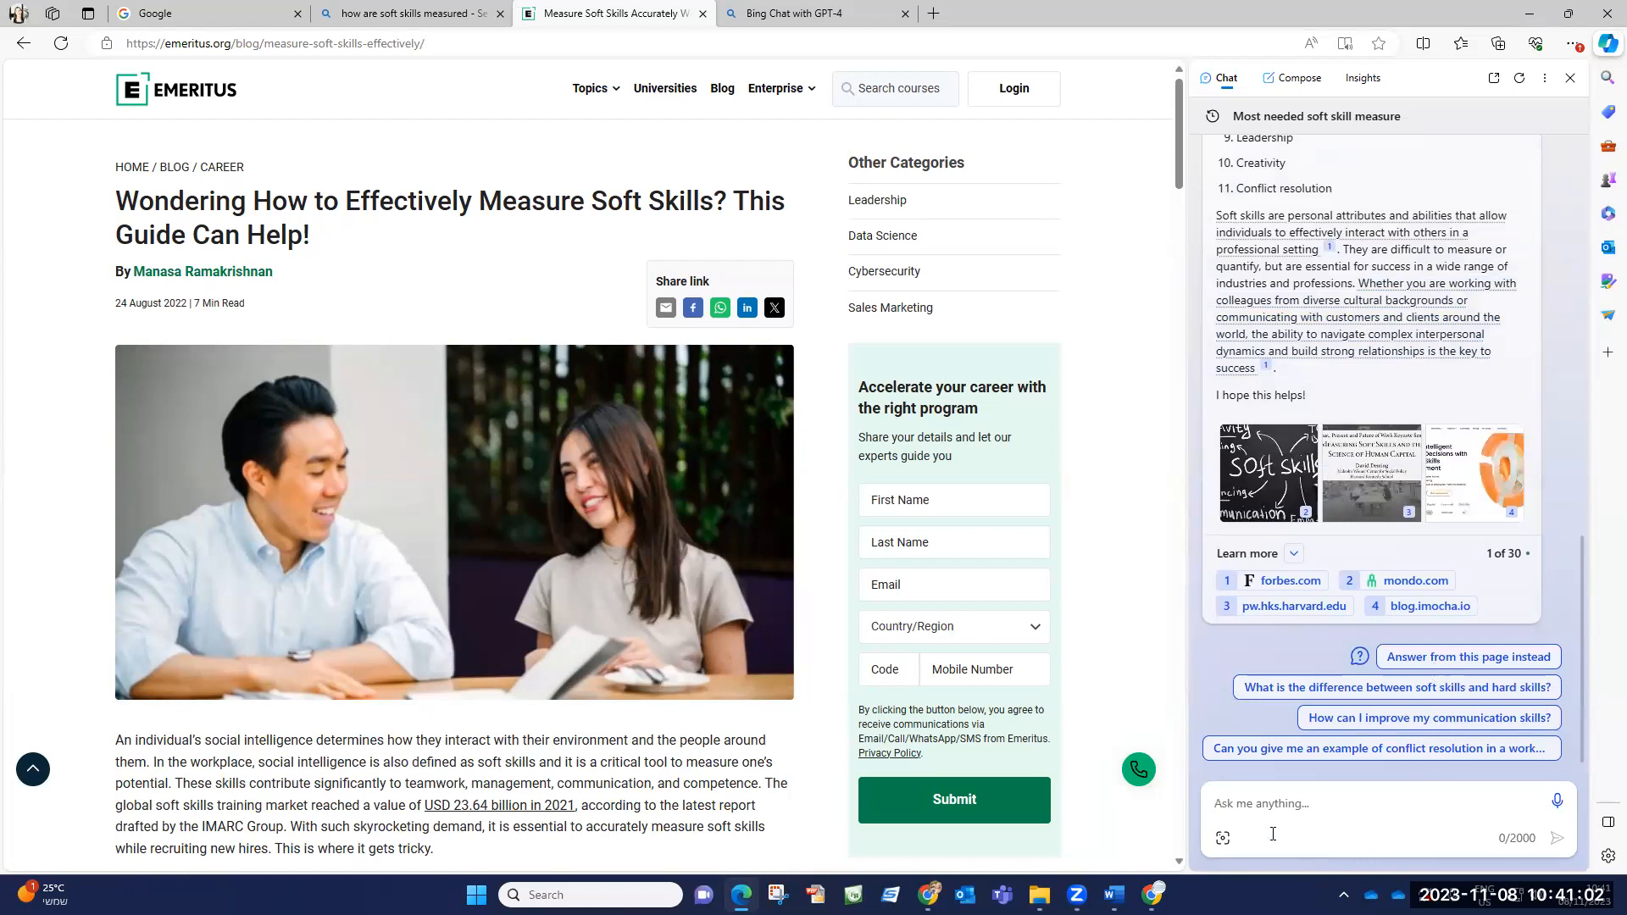
type("based on this ")
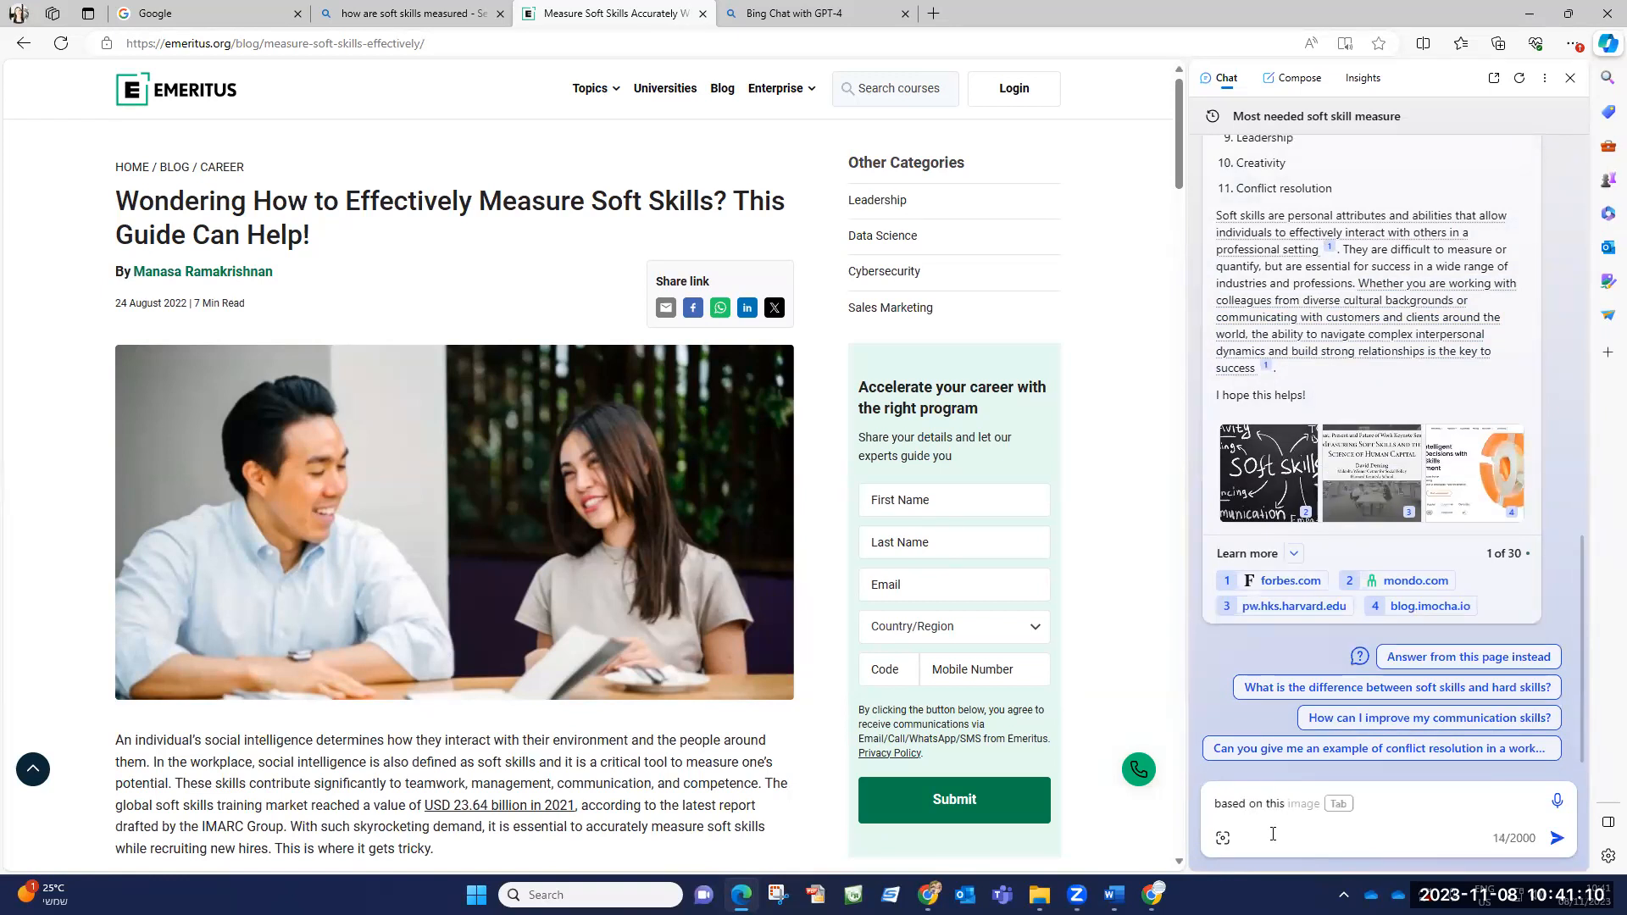
type("page,")
type("hat ")
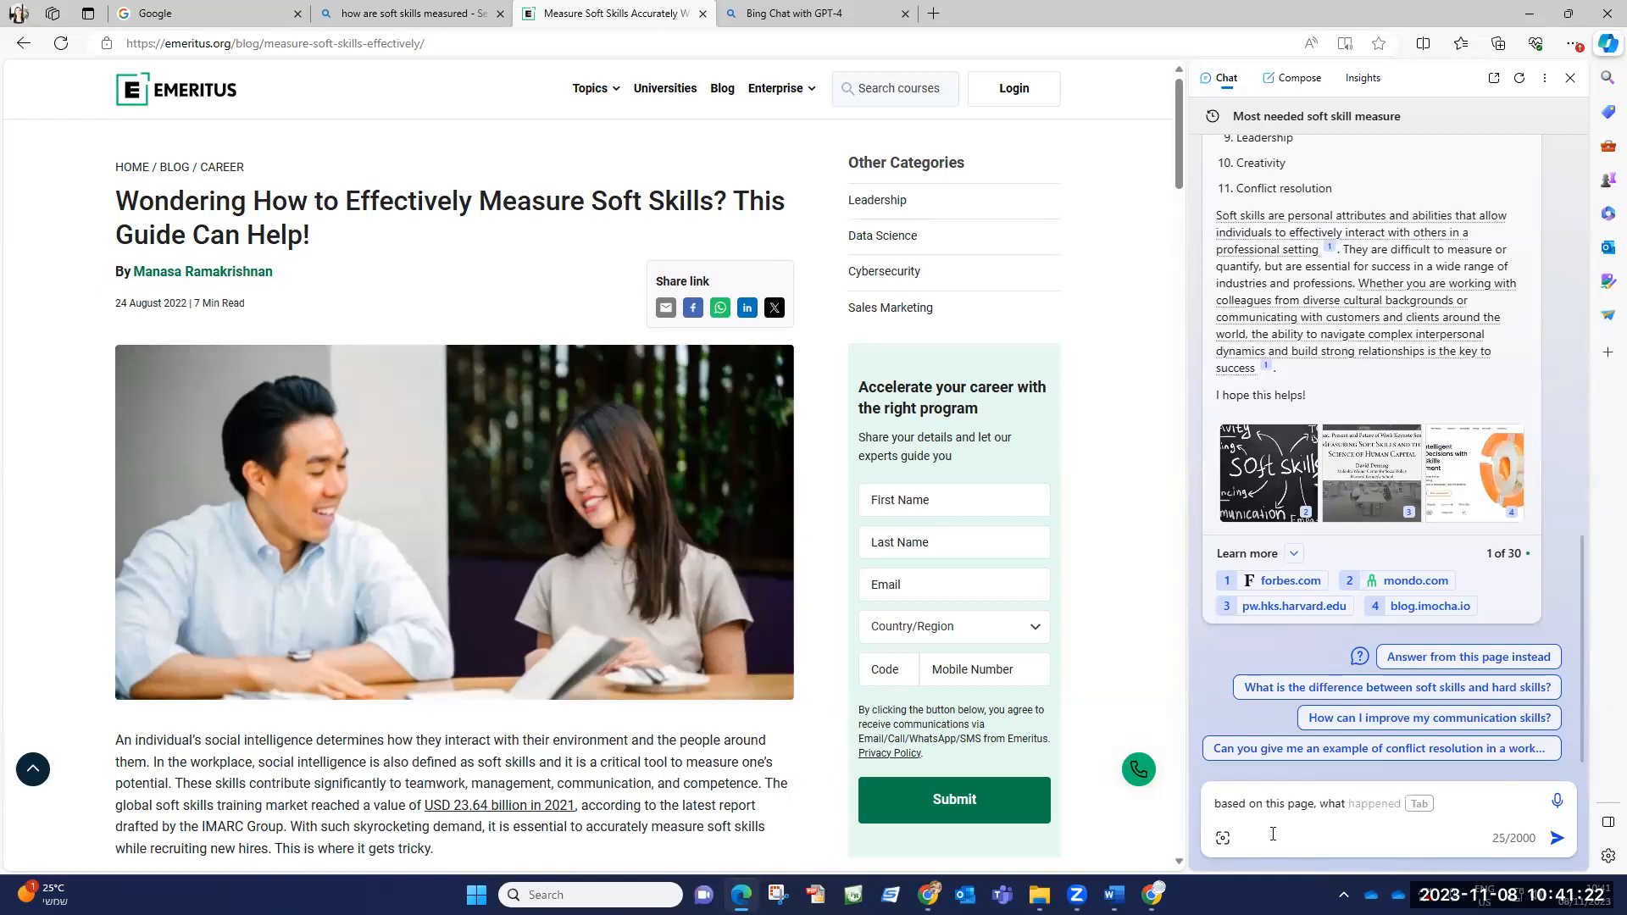
type("are two most effective ")
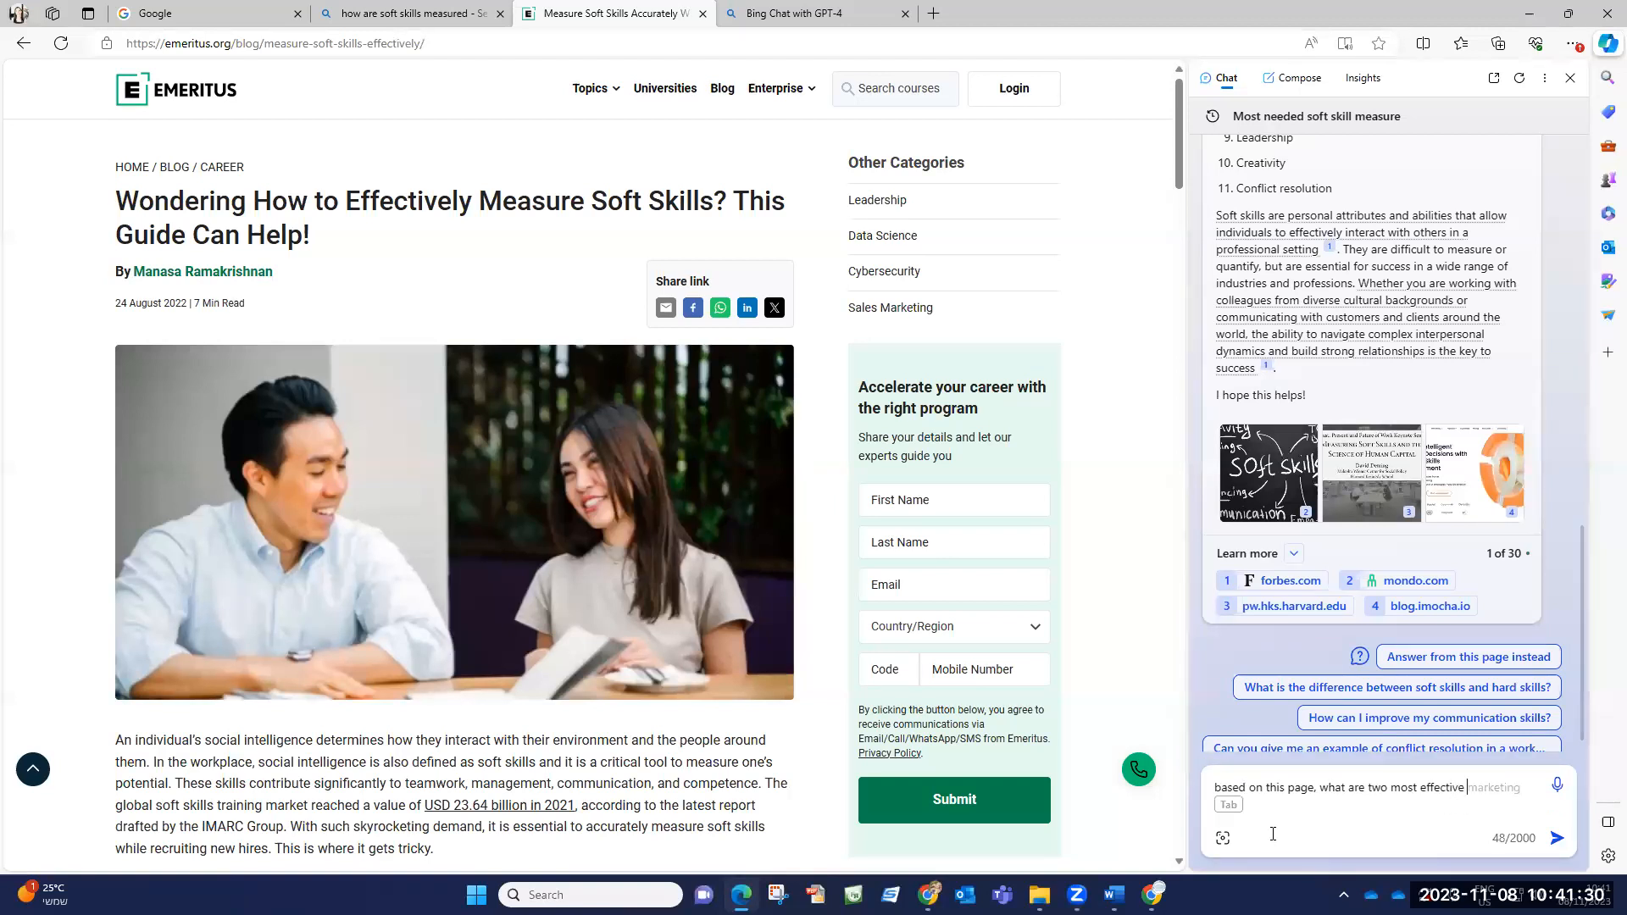
type("measure")
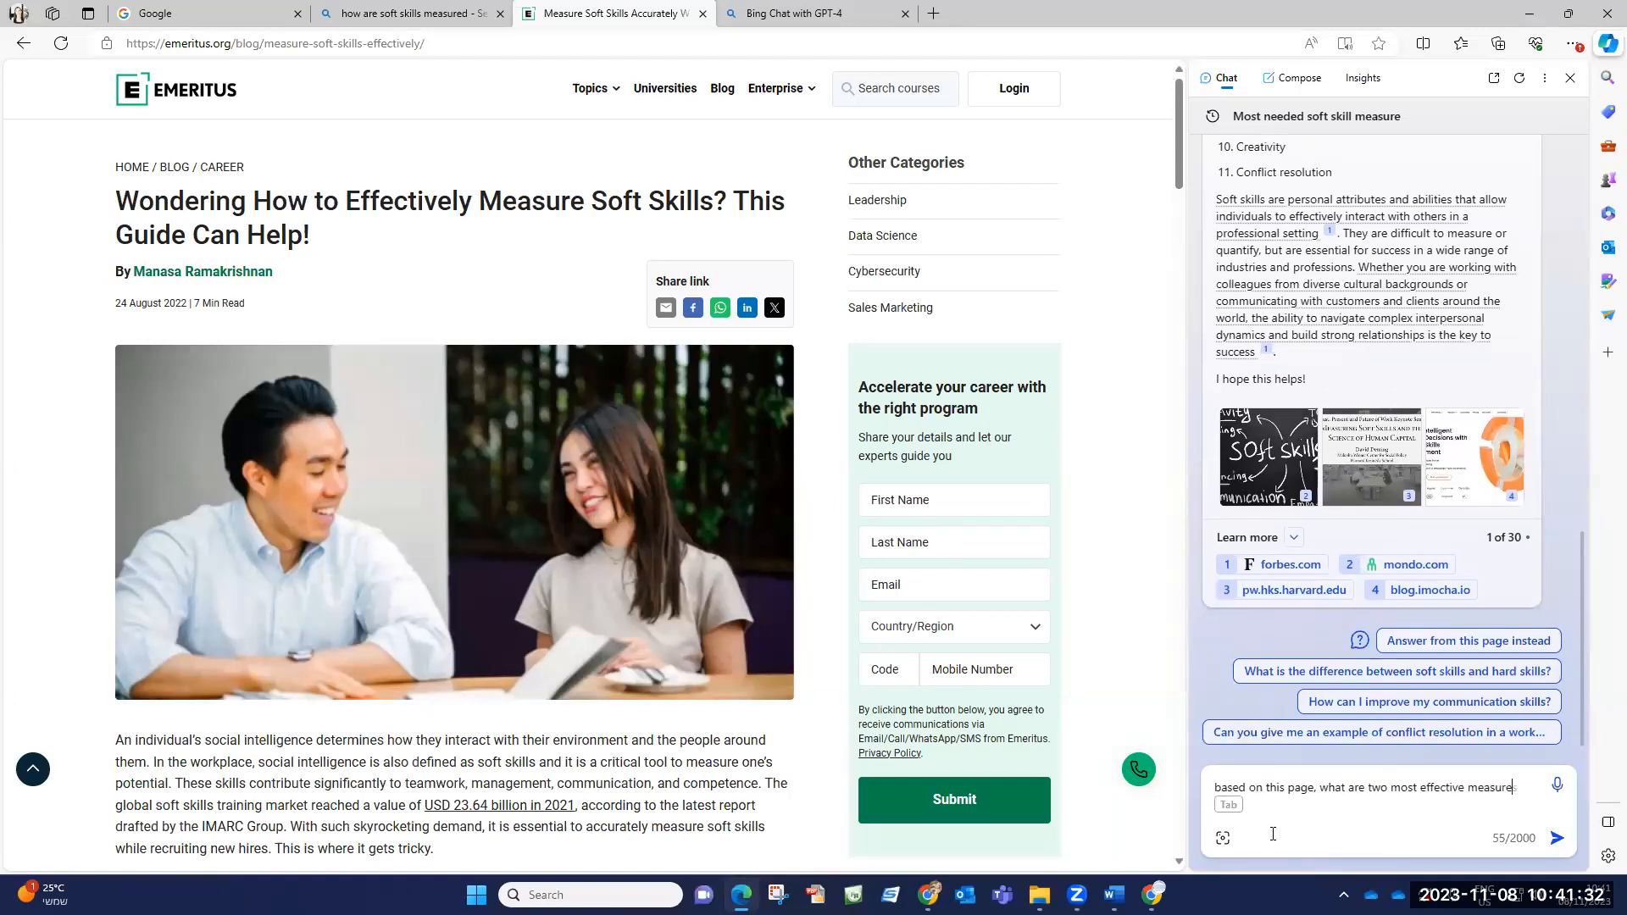
type("ment ")
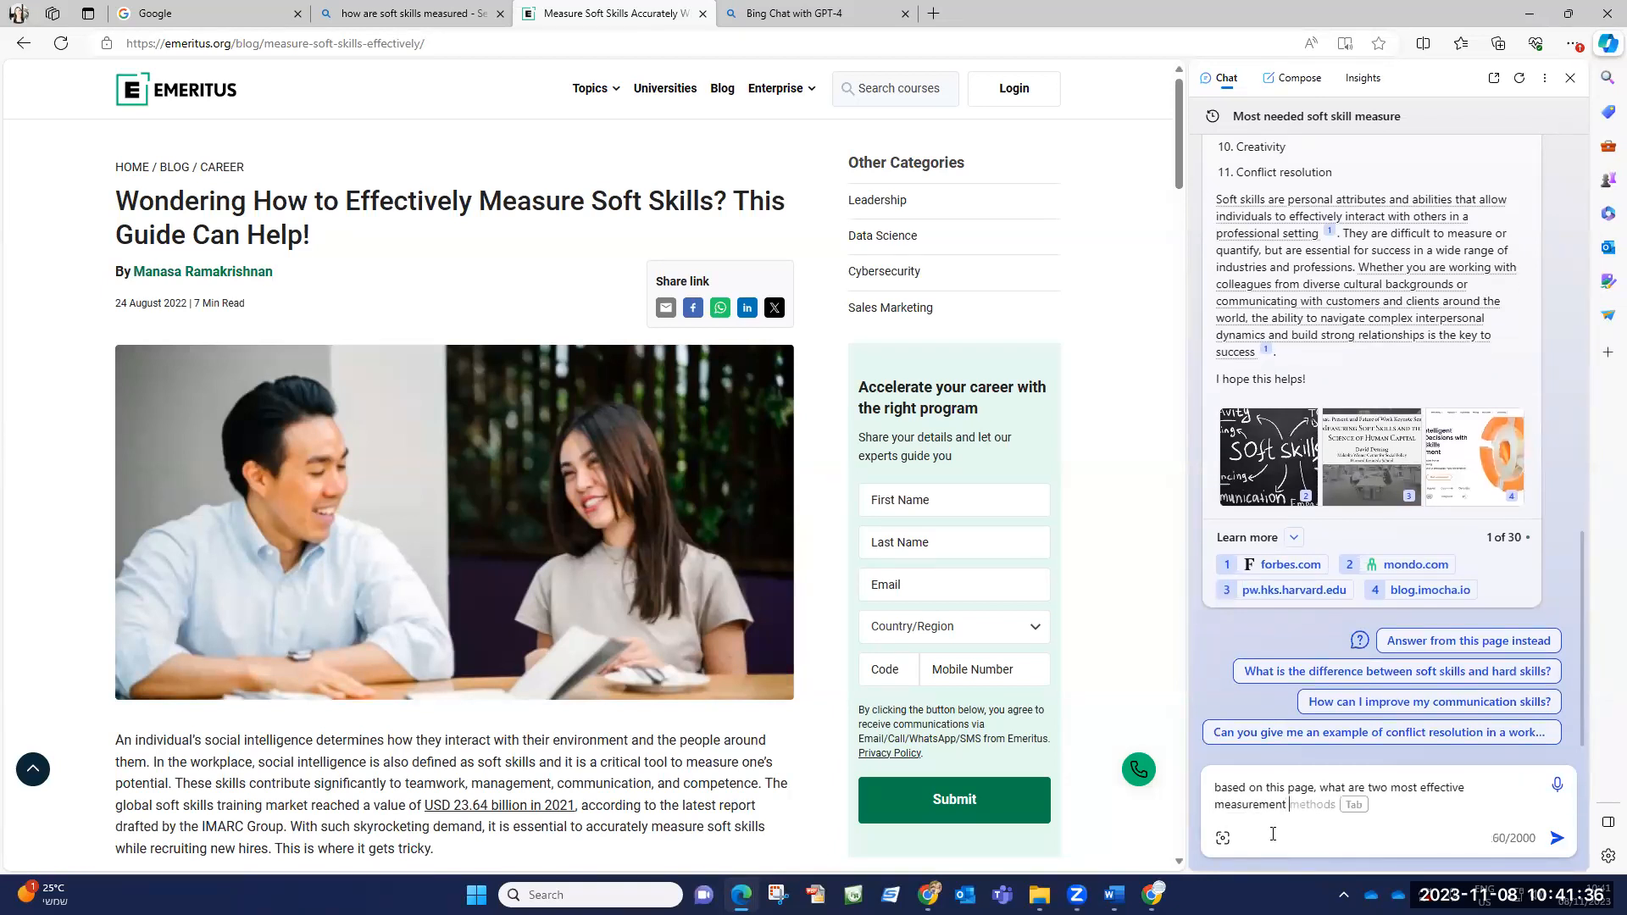
type(" methods to evaluate soft skills?")
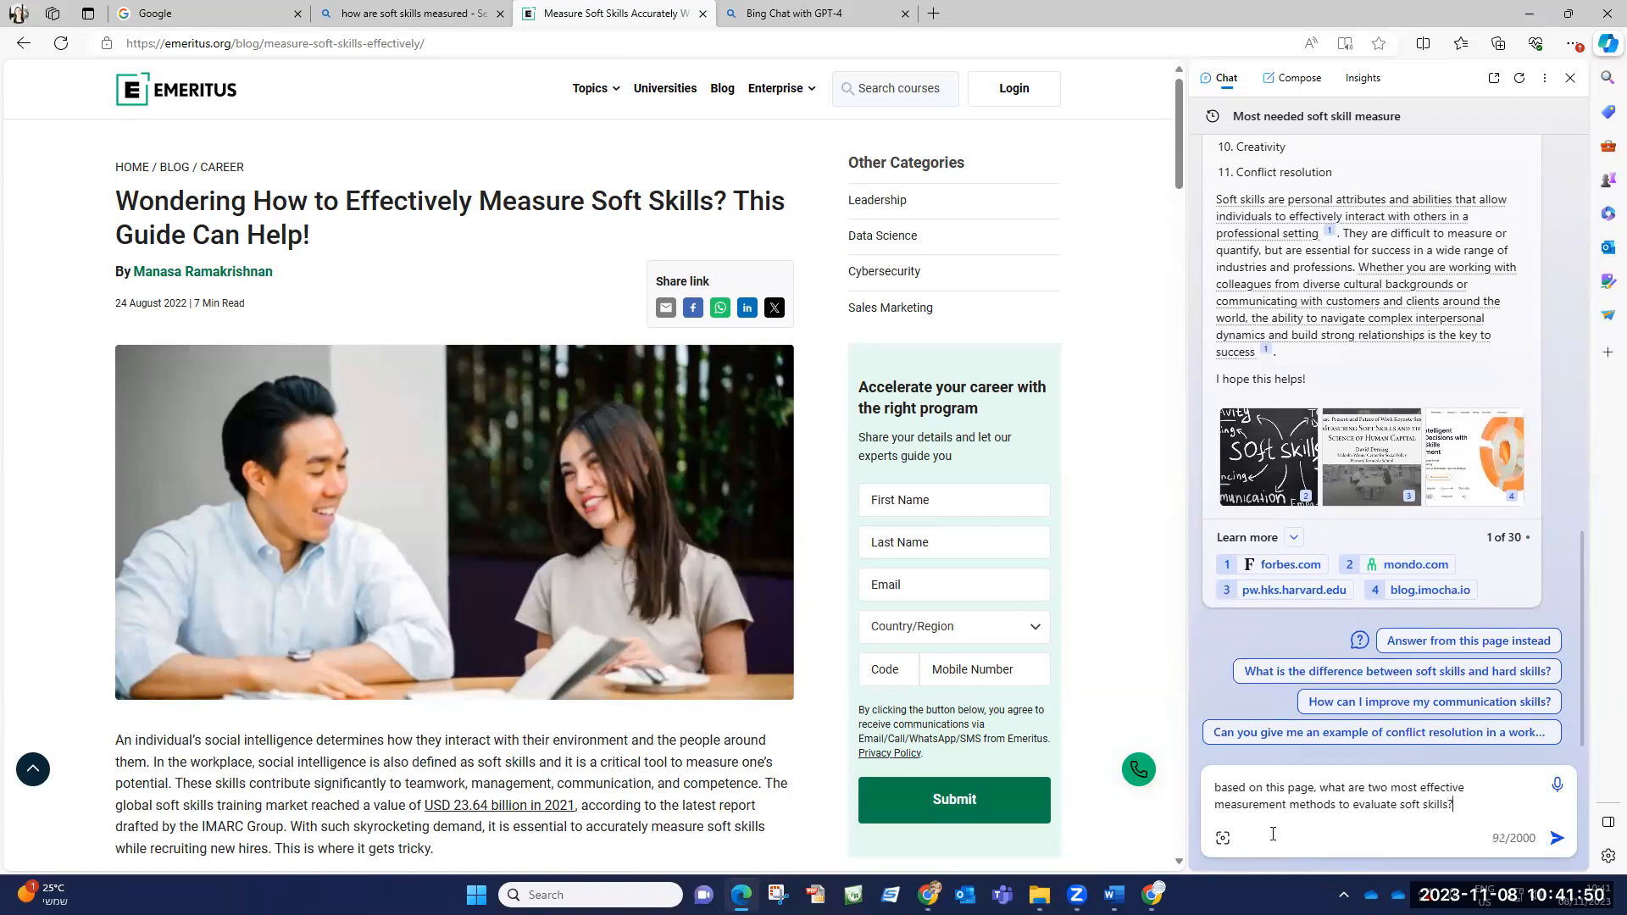
key("Return")
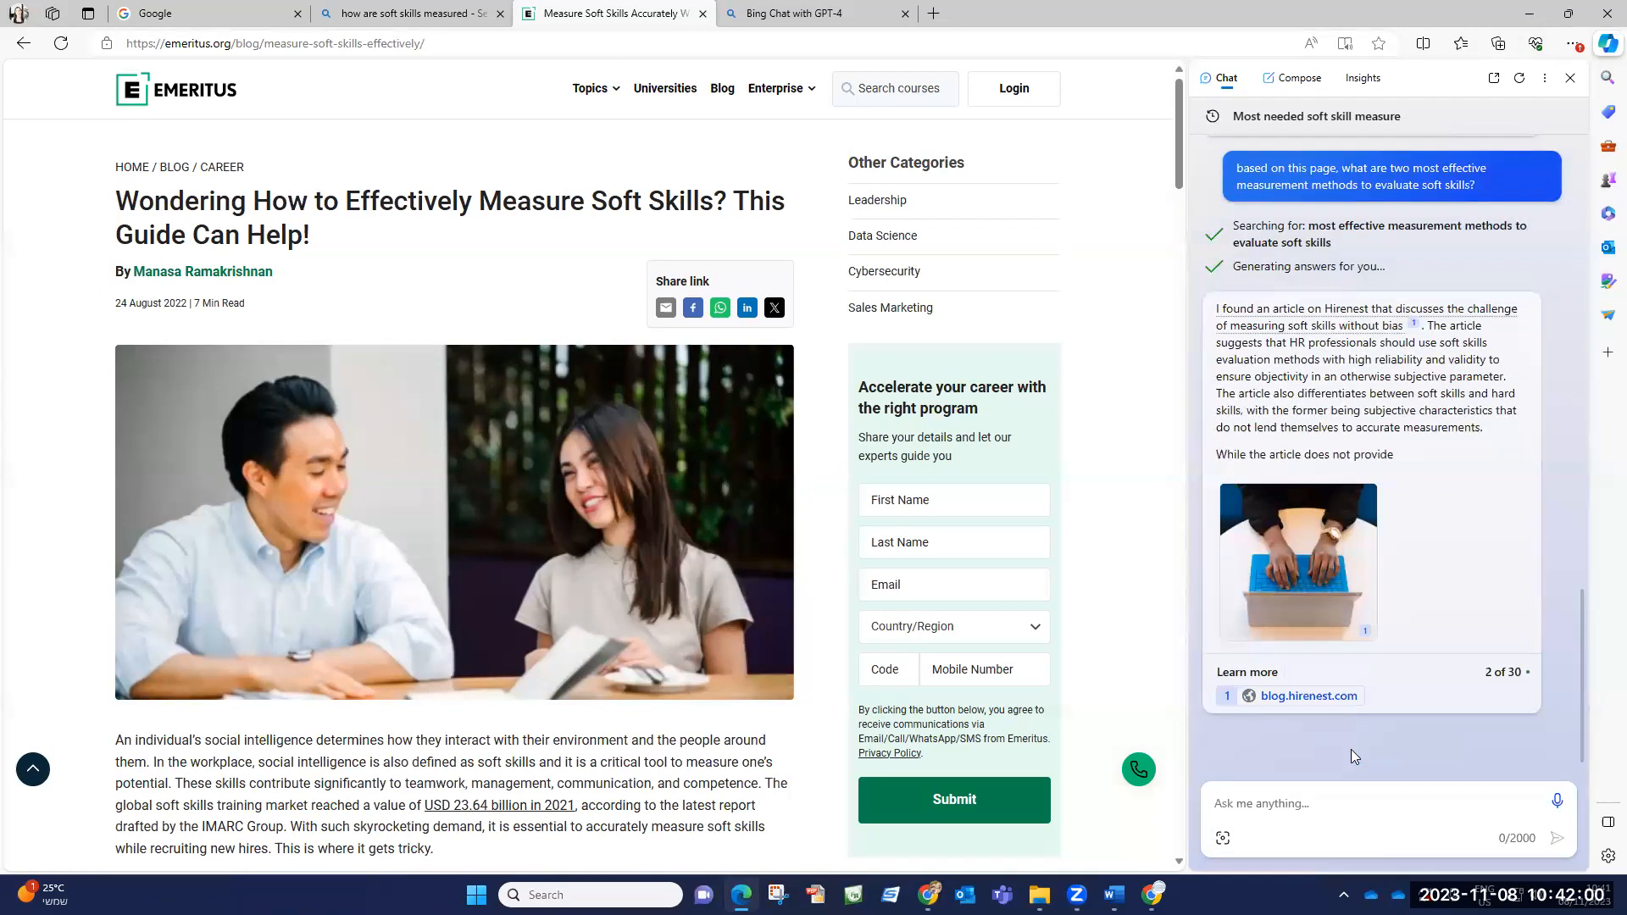
Switch the conversation style to More Precise, generate a page summary, accept the privacy notice, and compare the summary with the article
left_click(1353, 749)
scroll(1461, 666, "up", 15)
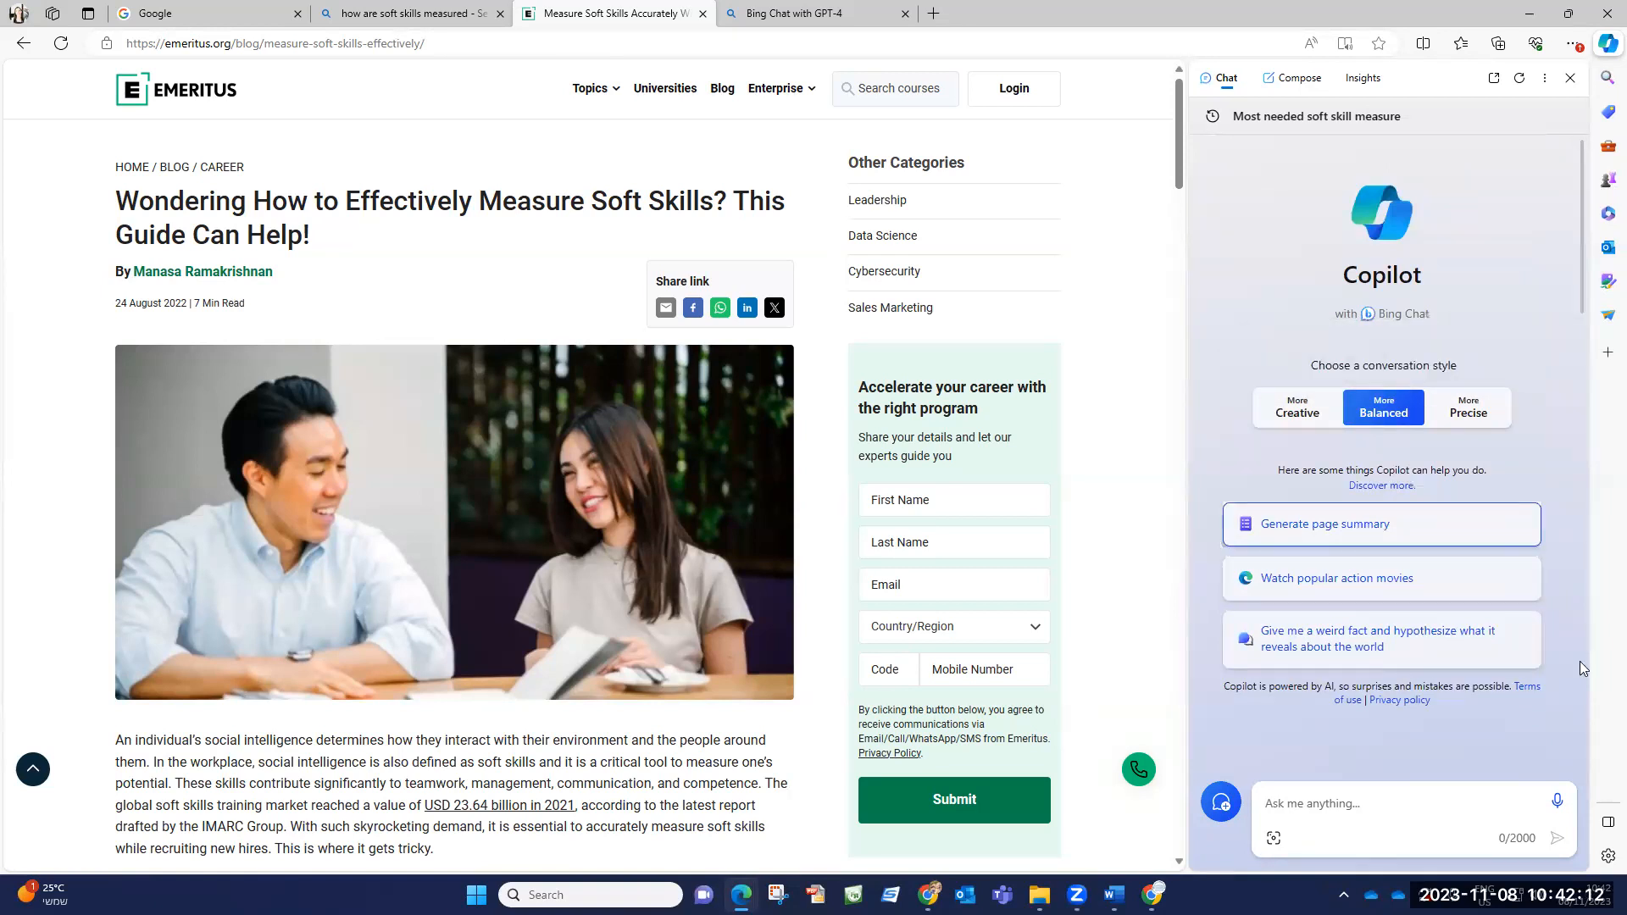
left_click(1473, 418)
left_click(1342, 518)
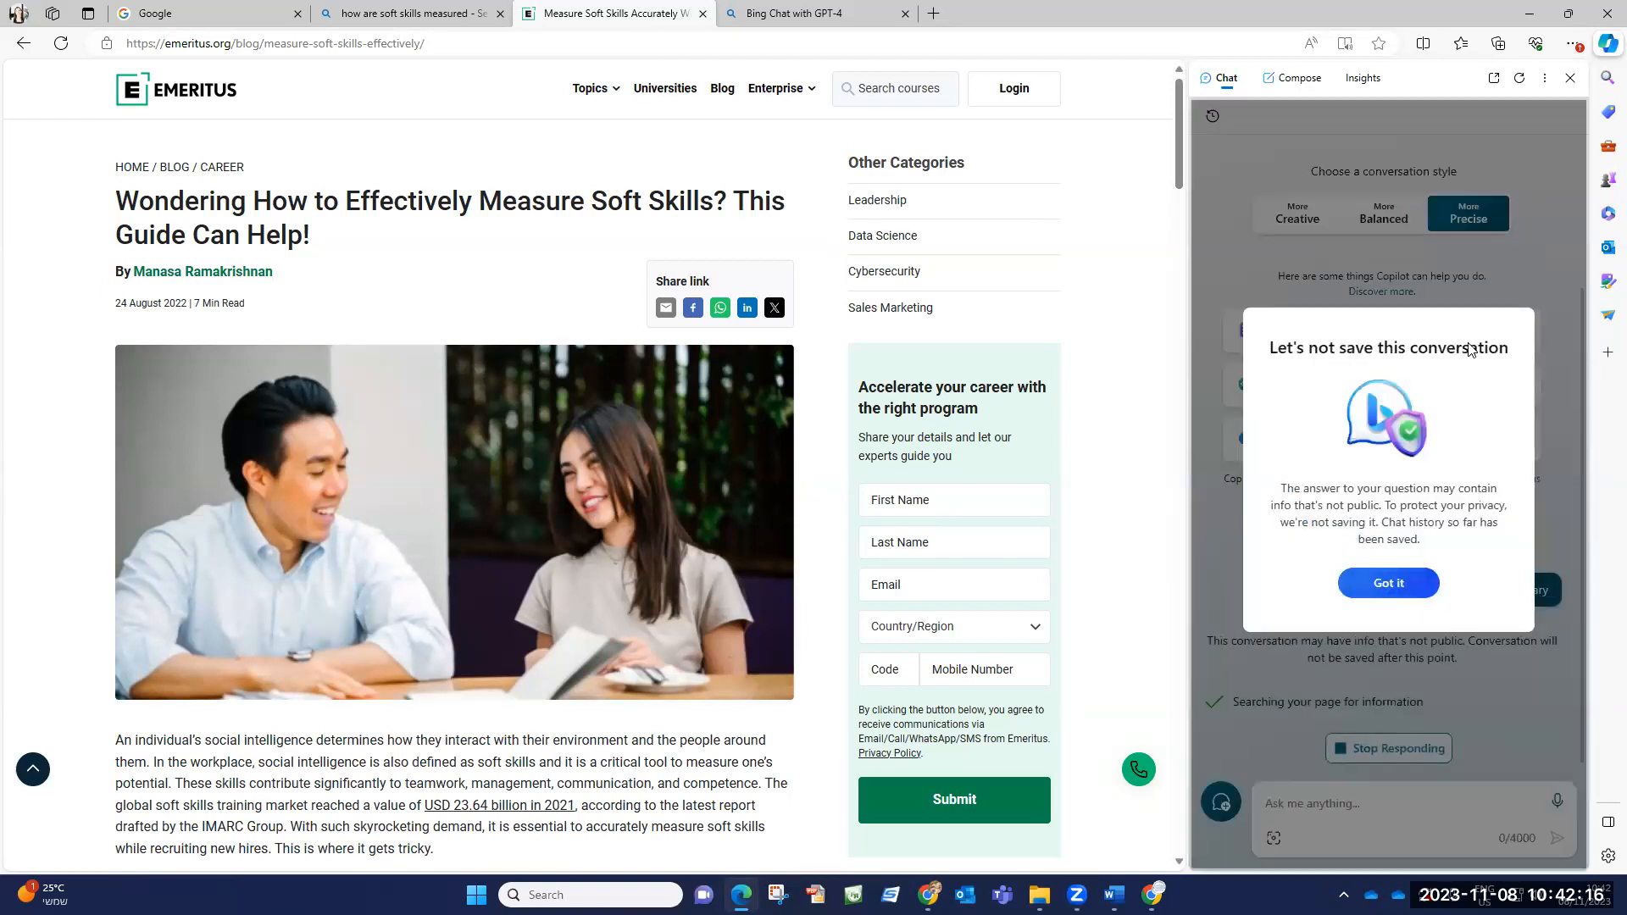
left_click(1388, 583)
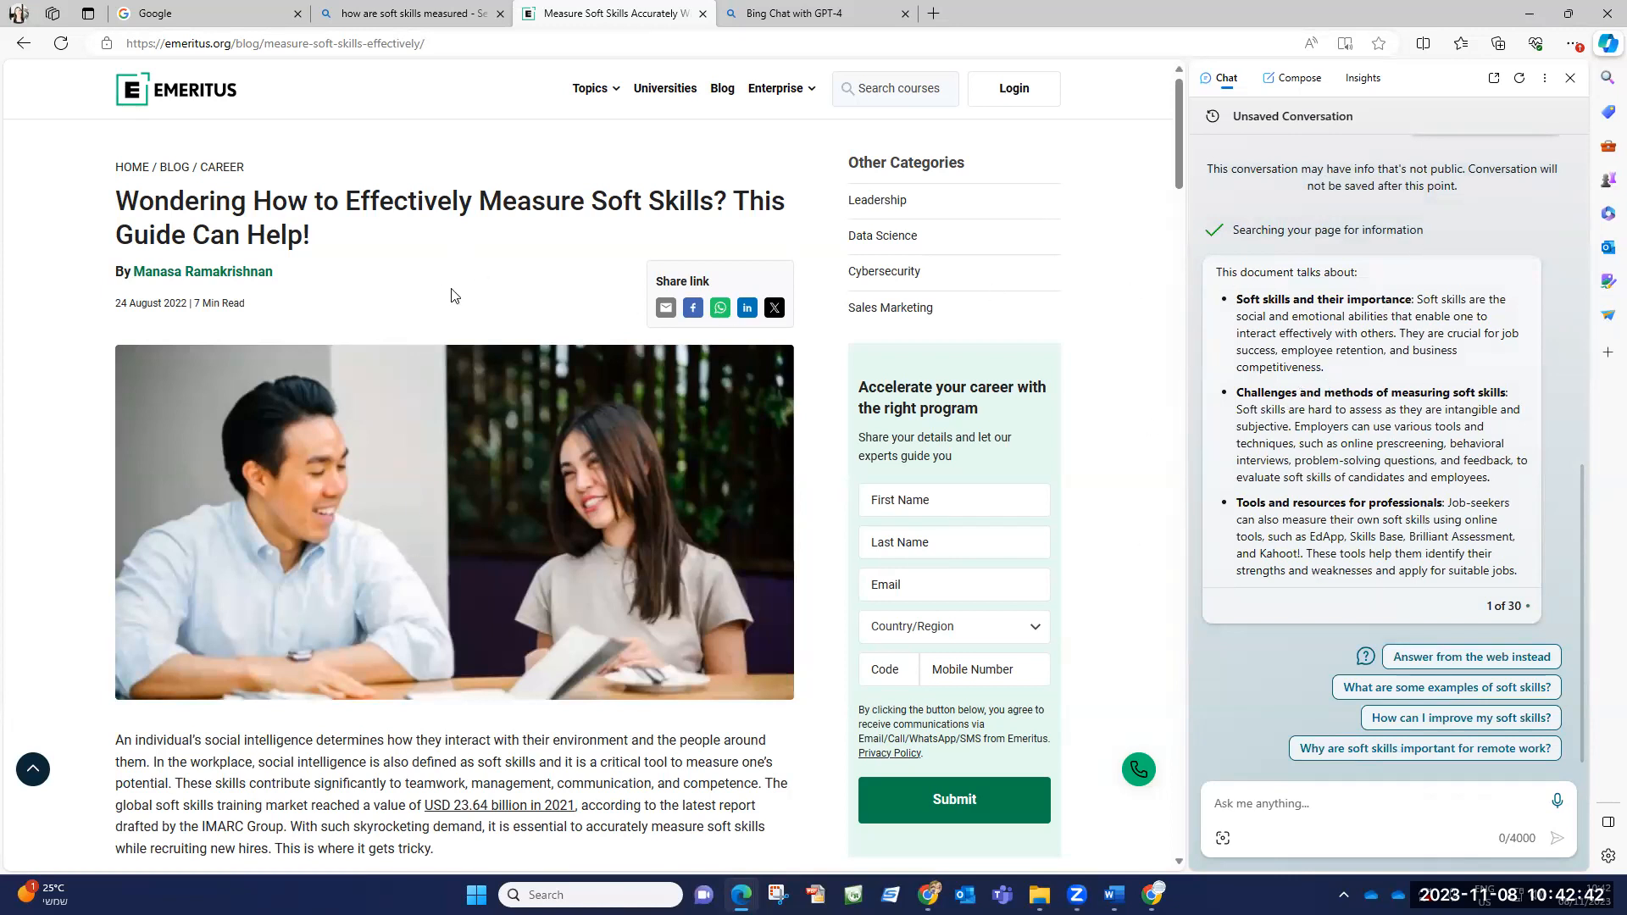
scroll(486, 585, "down", 15)
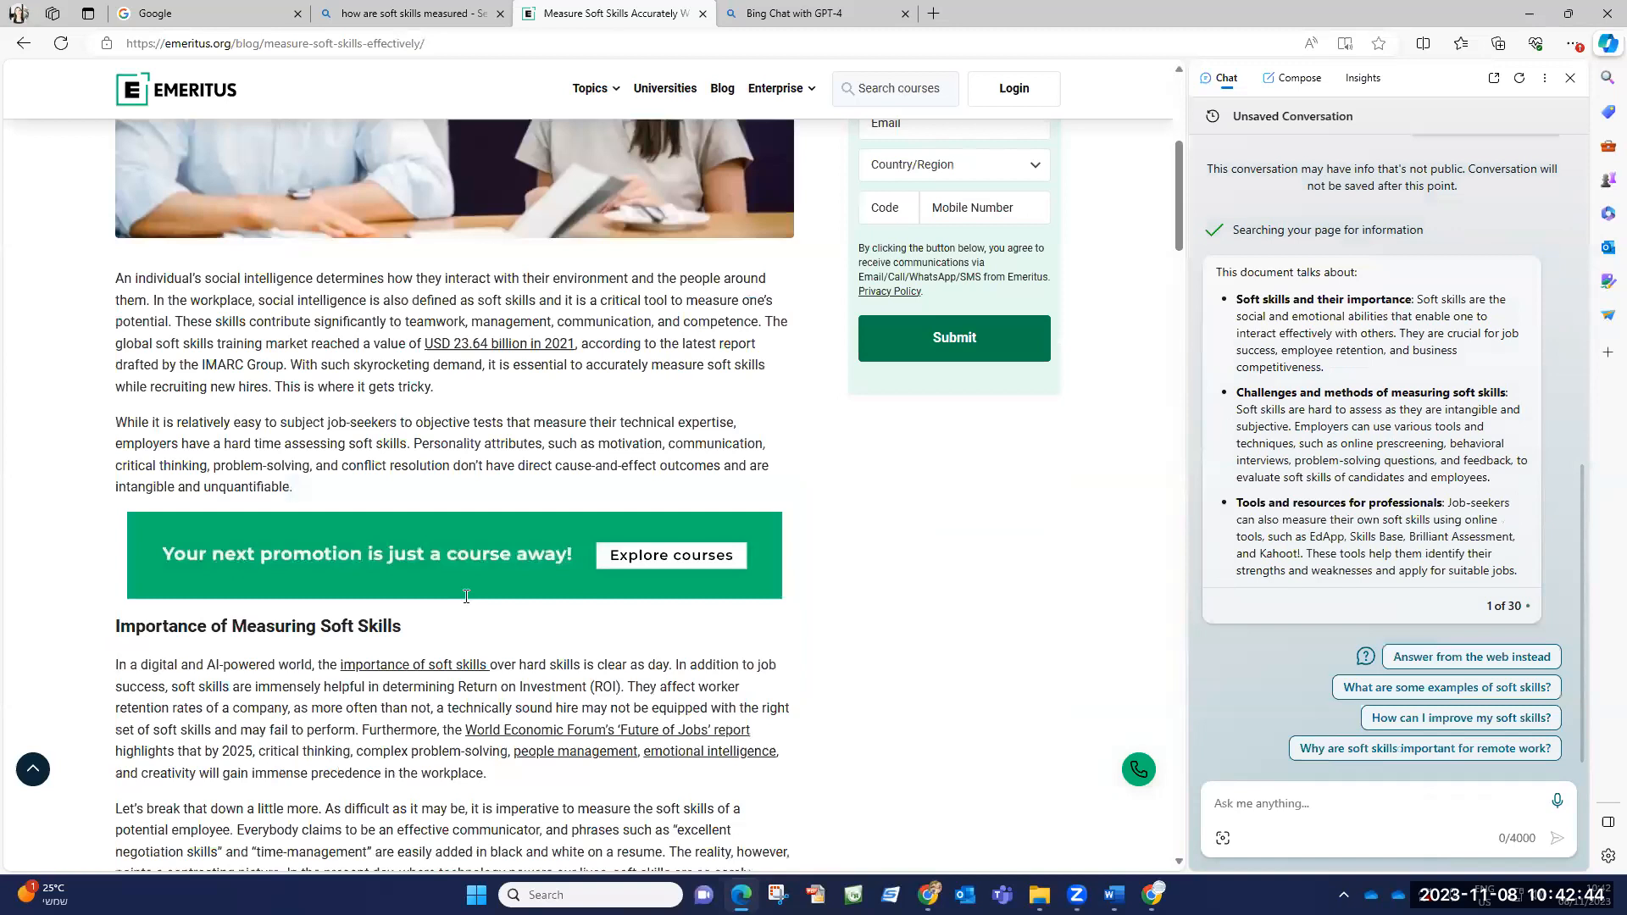
scroll(458, 612, "down", 13)
scroll(458, 611, "up", 20)
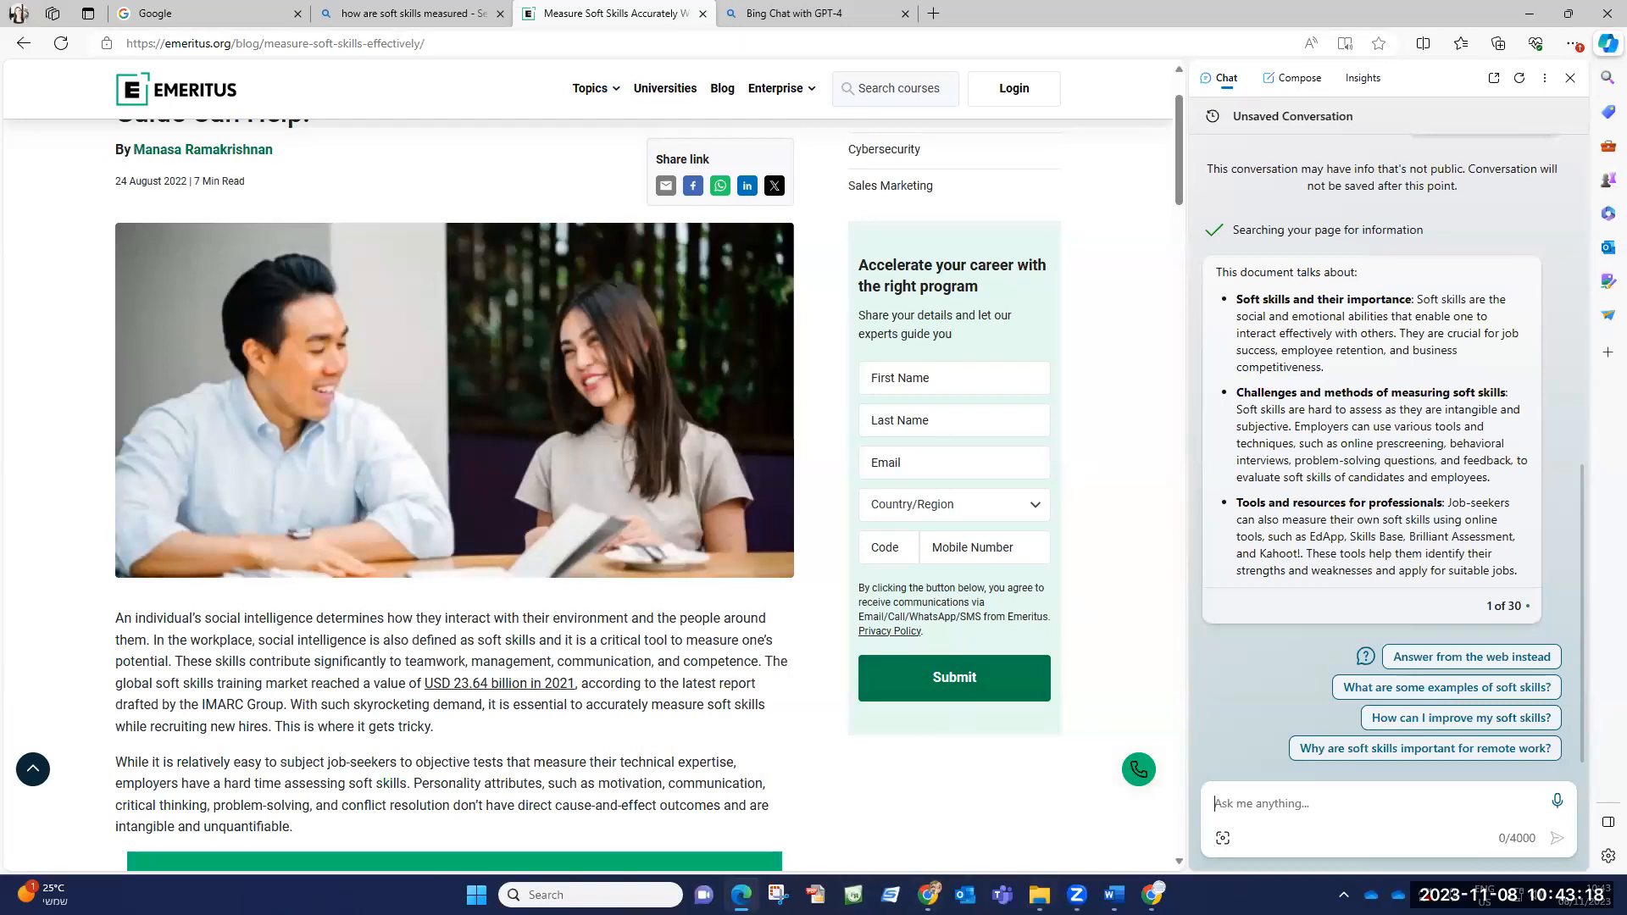
Minimize the browser and folder windows and move the PDF about college graduates' soft skills to an open area of the desktop
left_click(1536, 21)
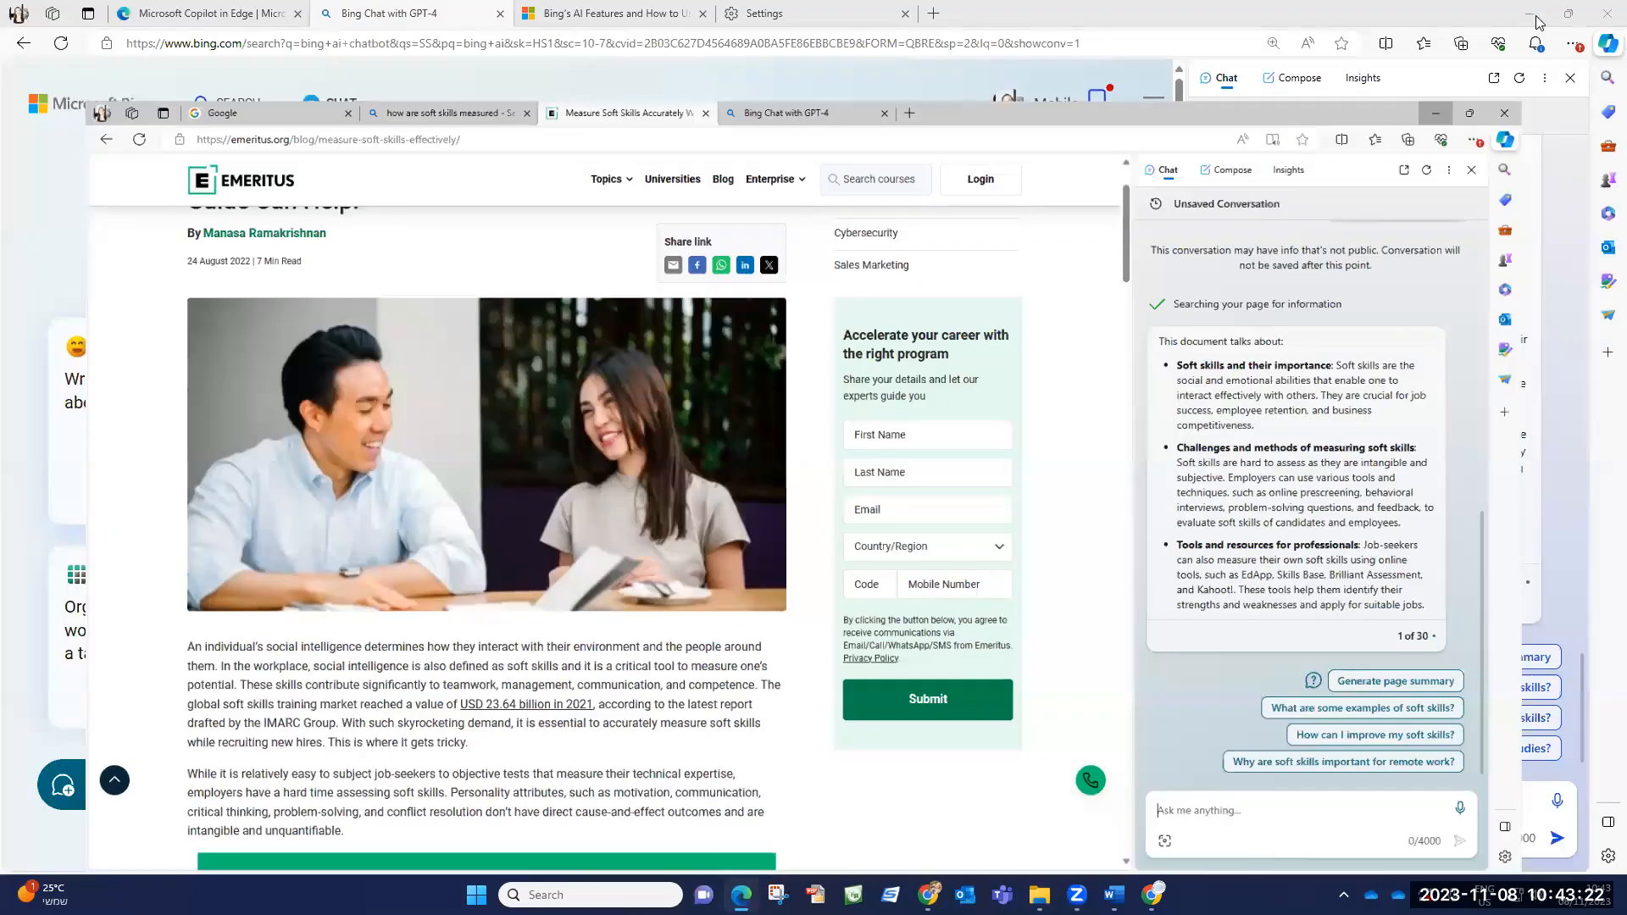
left_click(1535, 15)
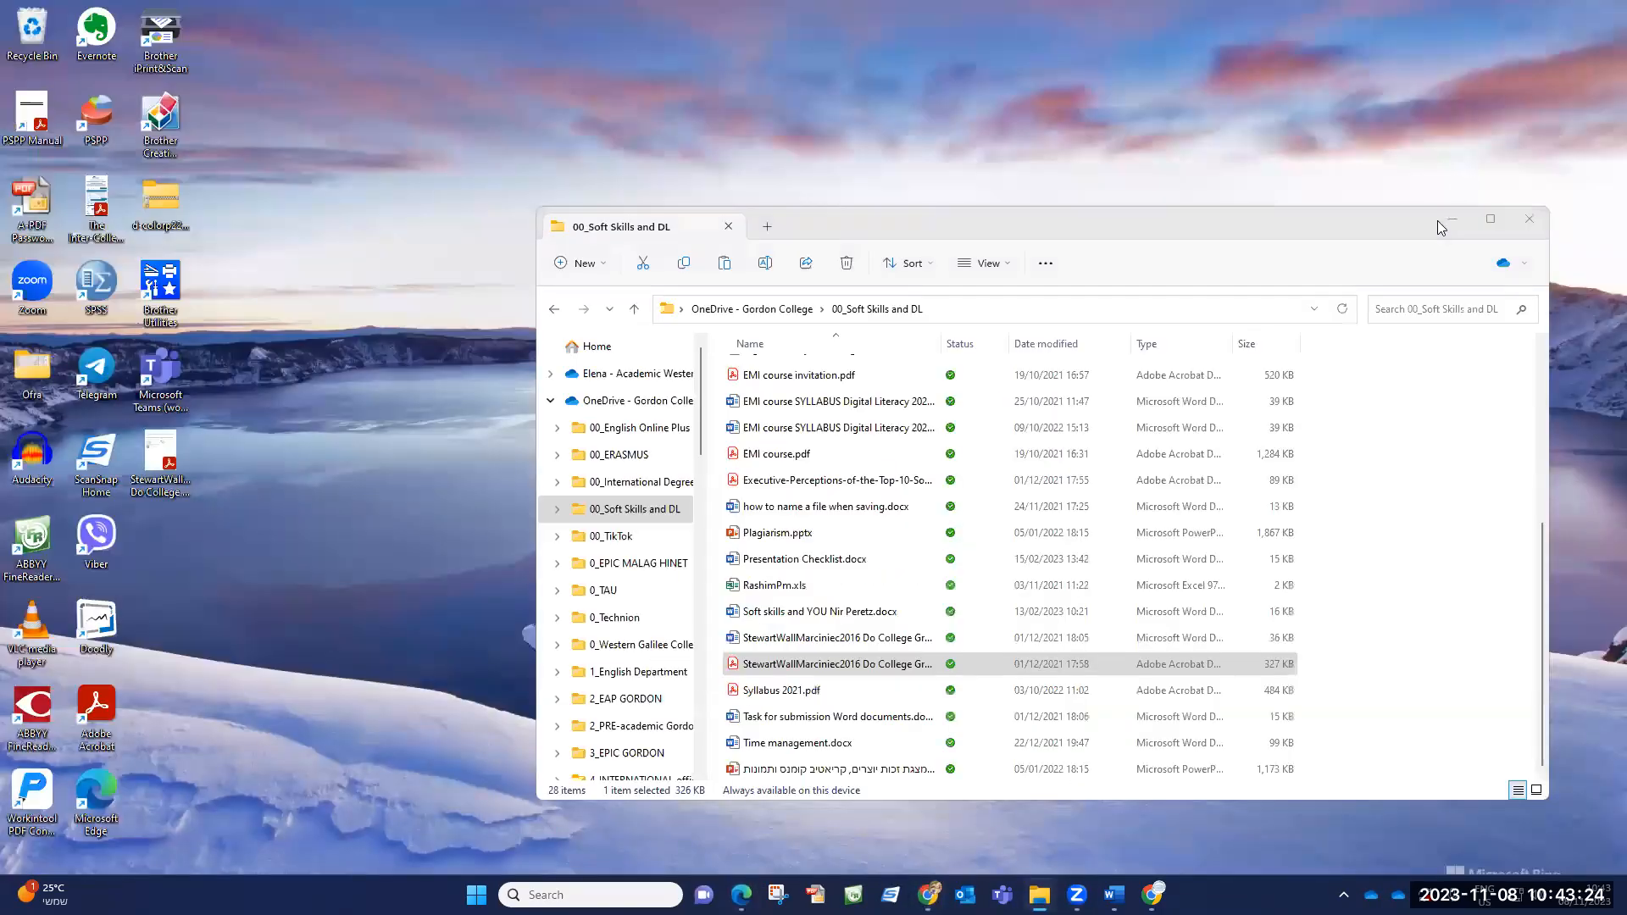
left_click(1451, 220)
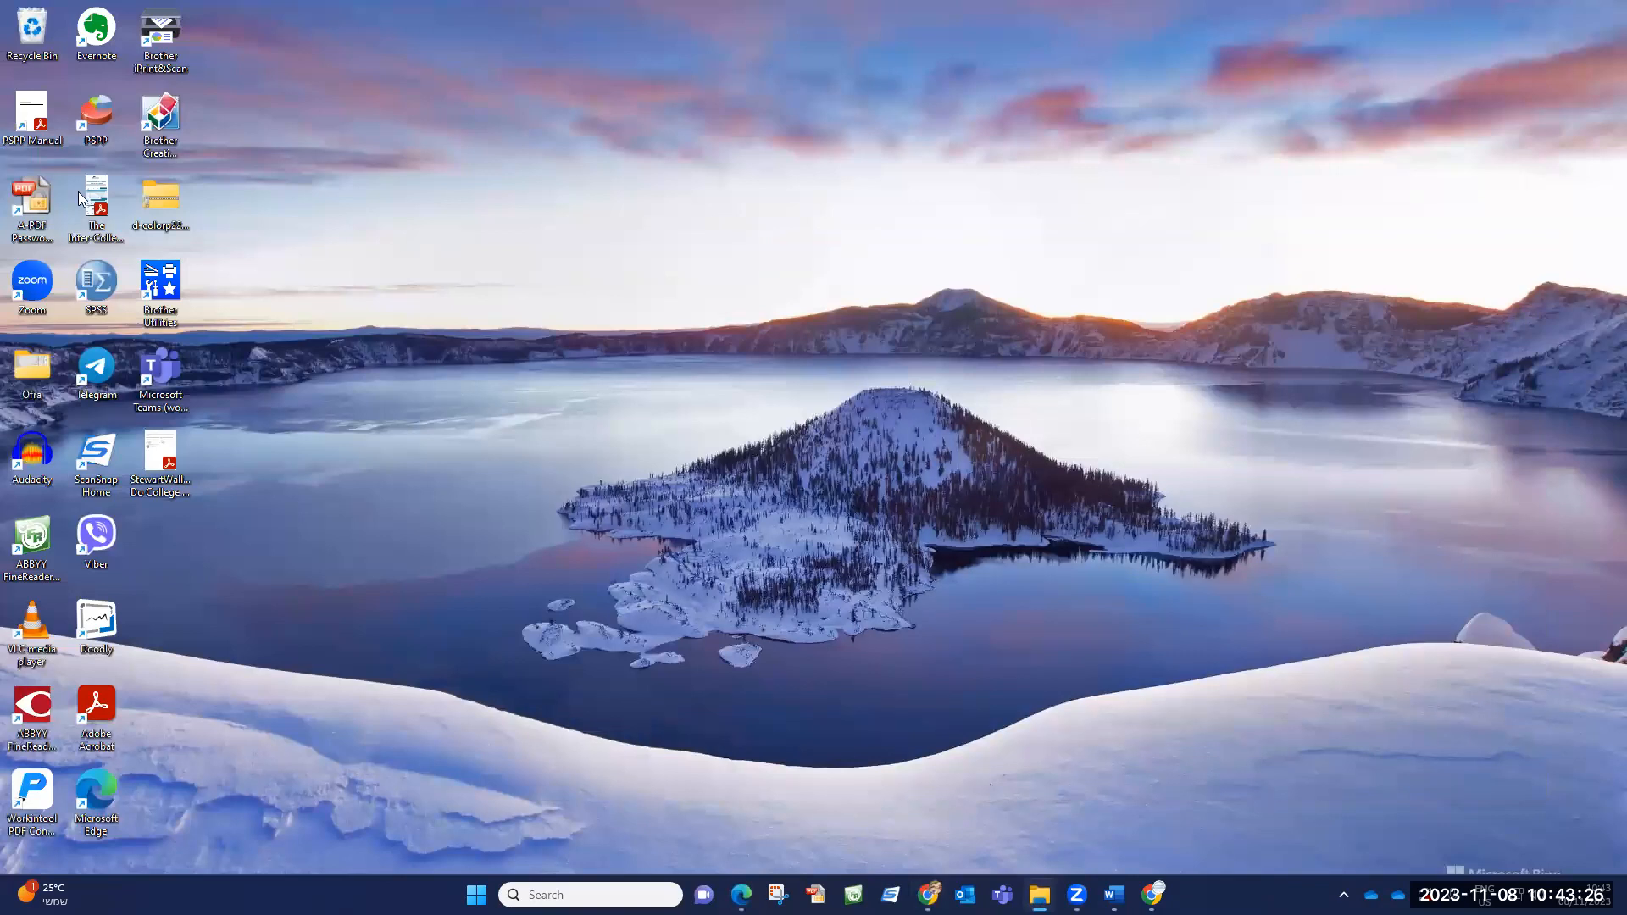
left_click_drag(156, 458, 622, 289)
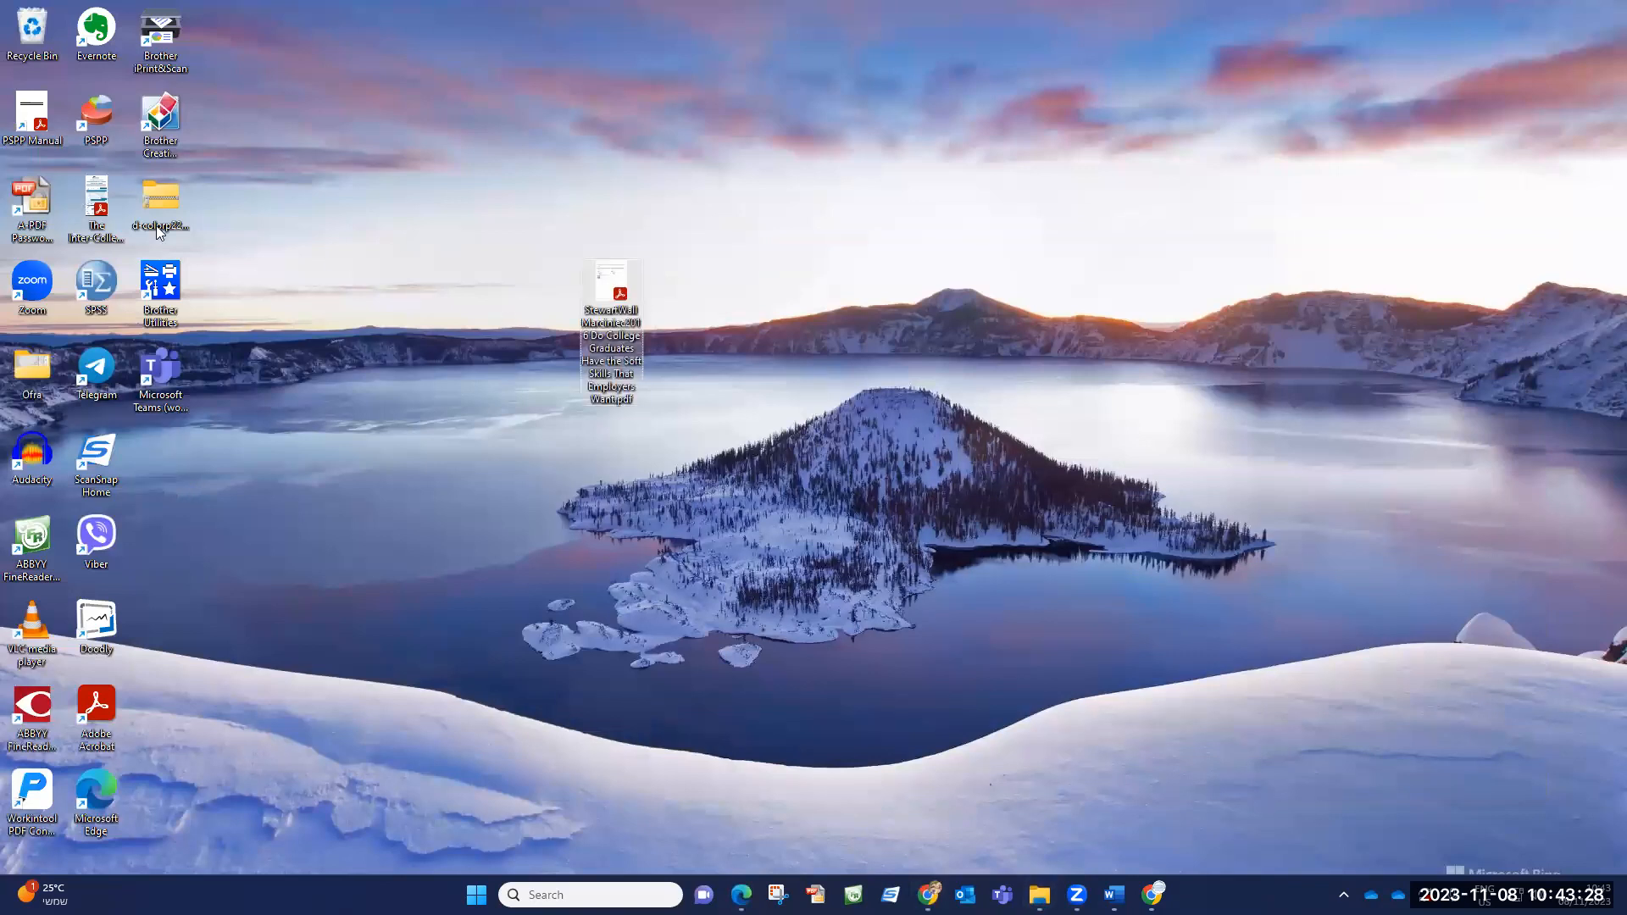
Open the soft skills PDF from the desktop with Microsoft Edge
right_click(617, 289)
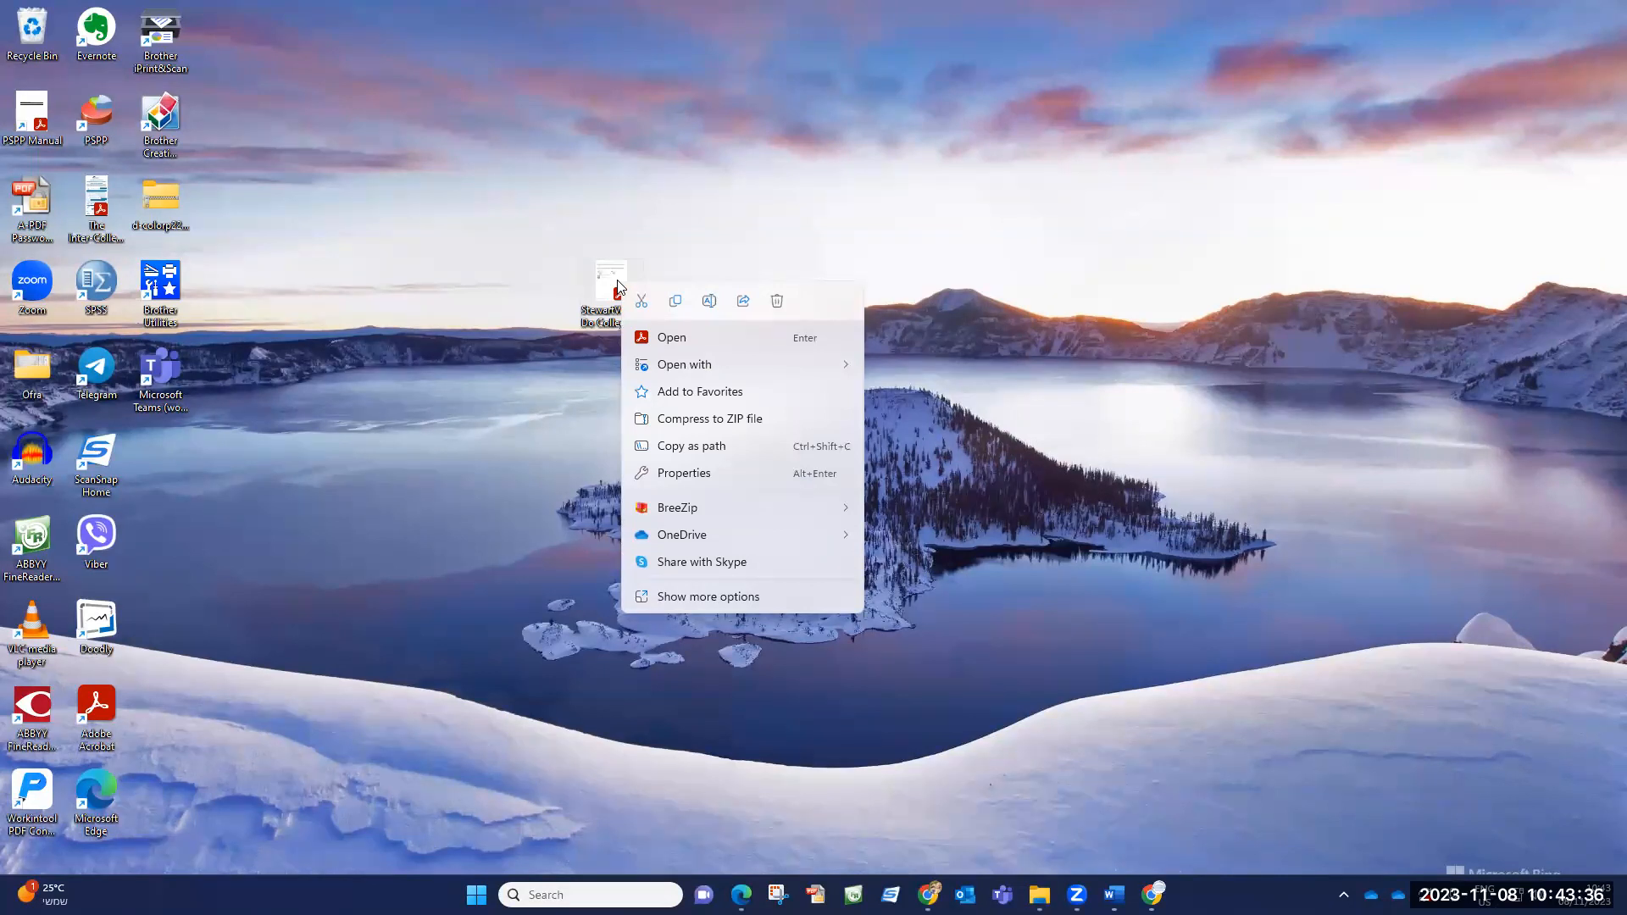
mouse_move(698, 367)
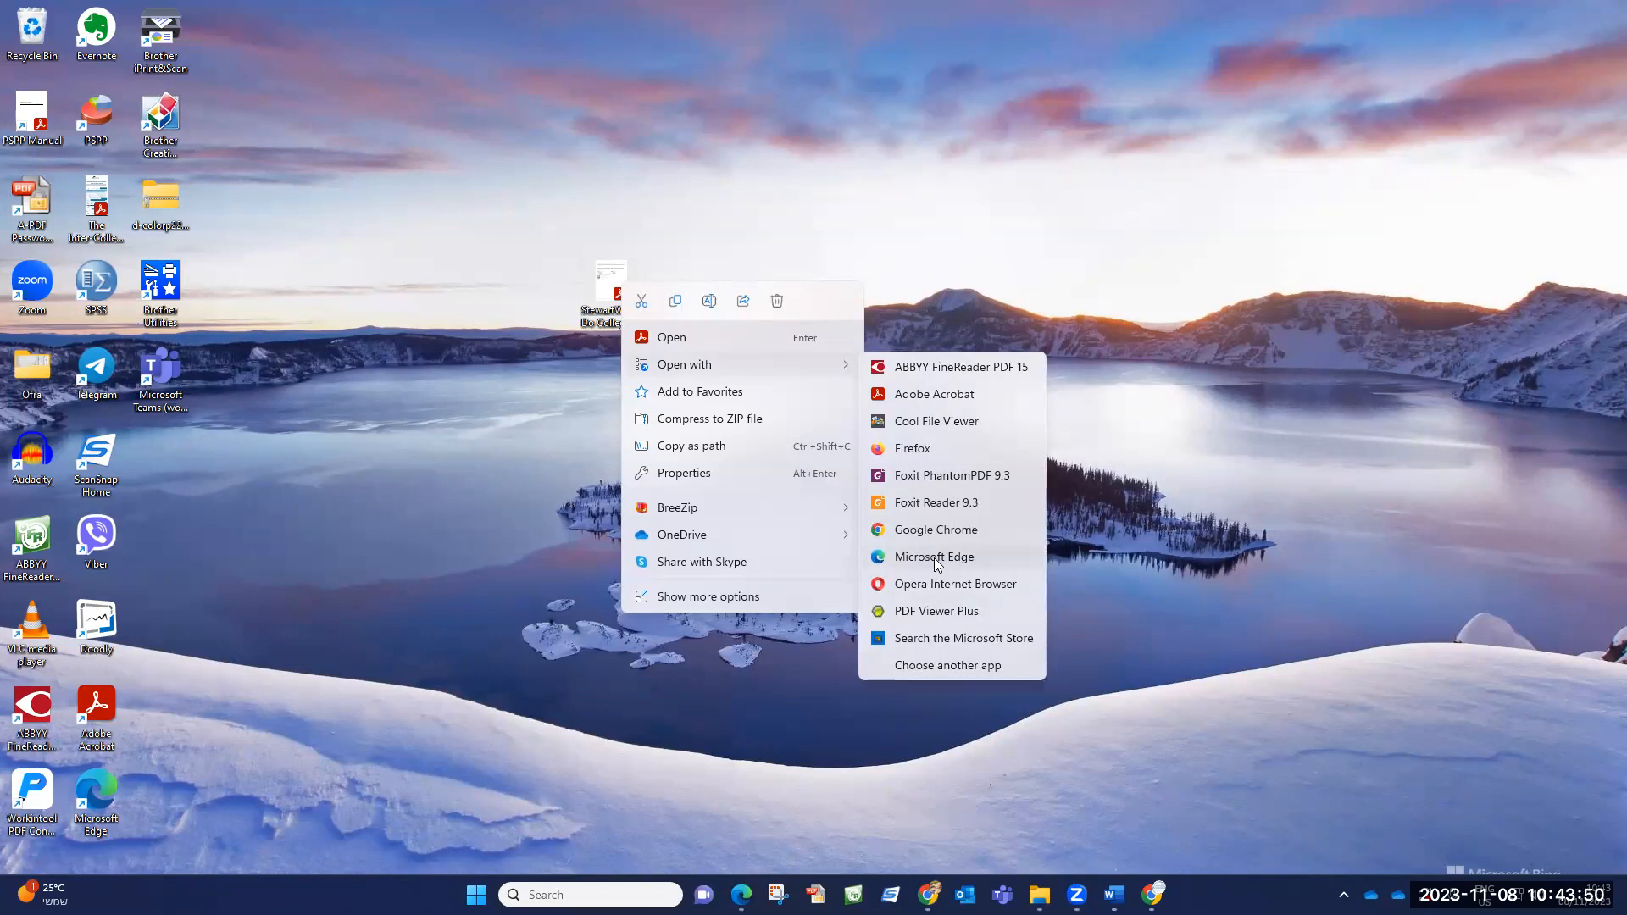
right_click(616, 272)
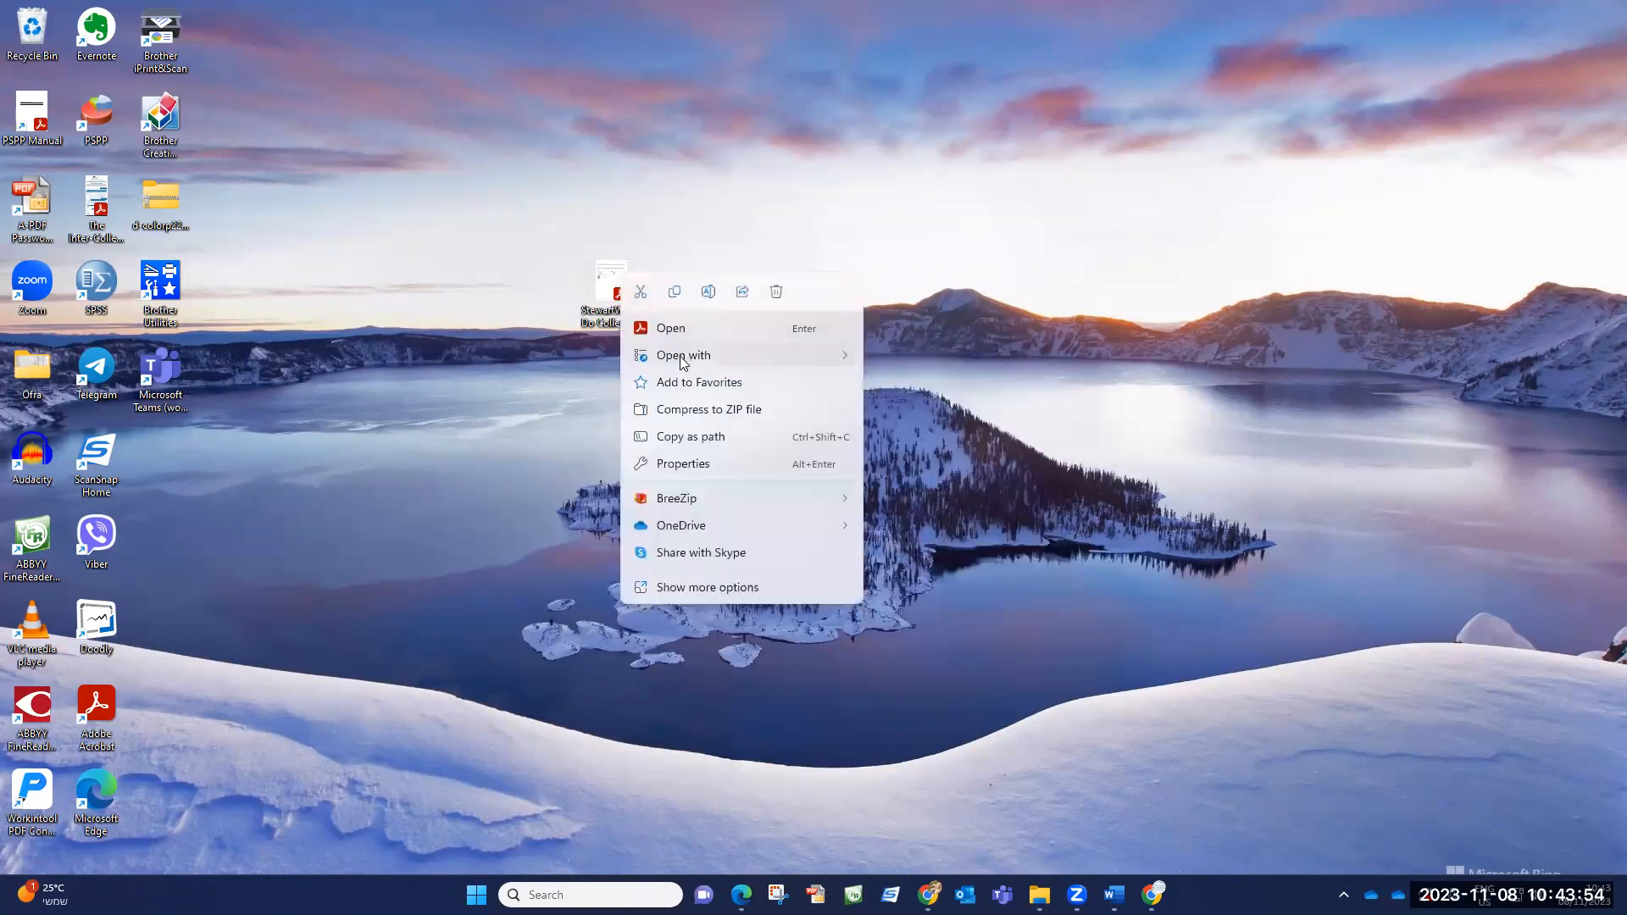
mouse_move(682, 362)
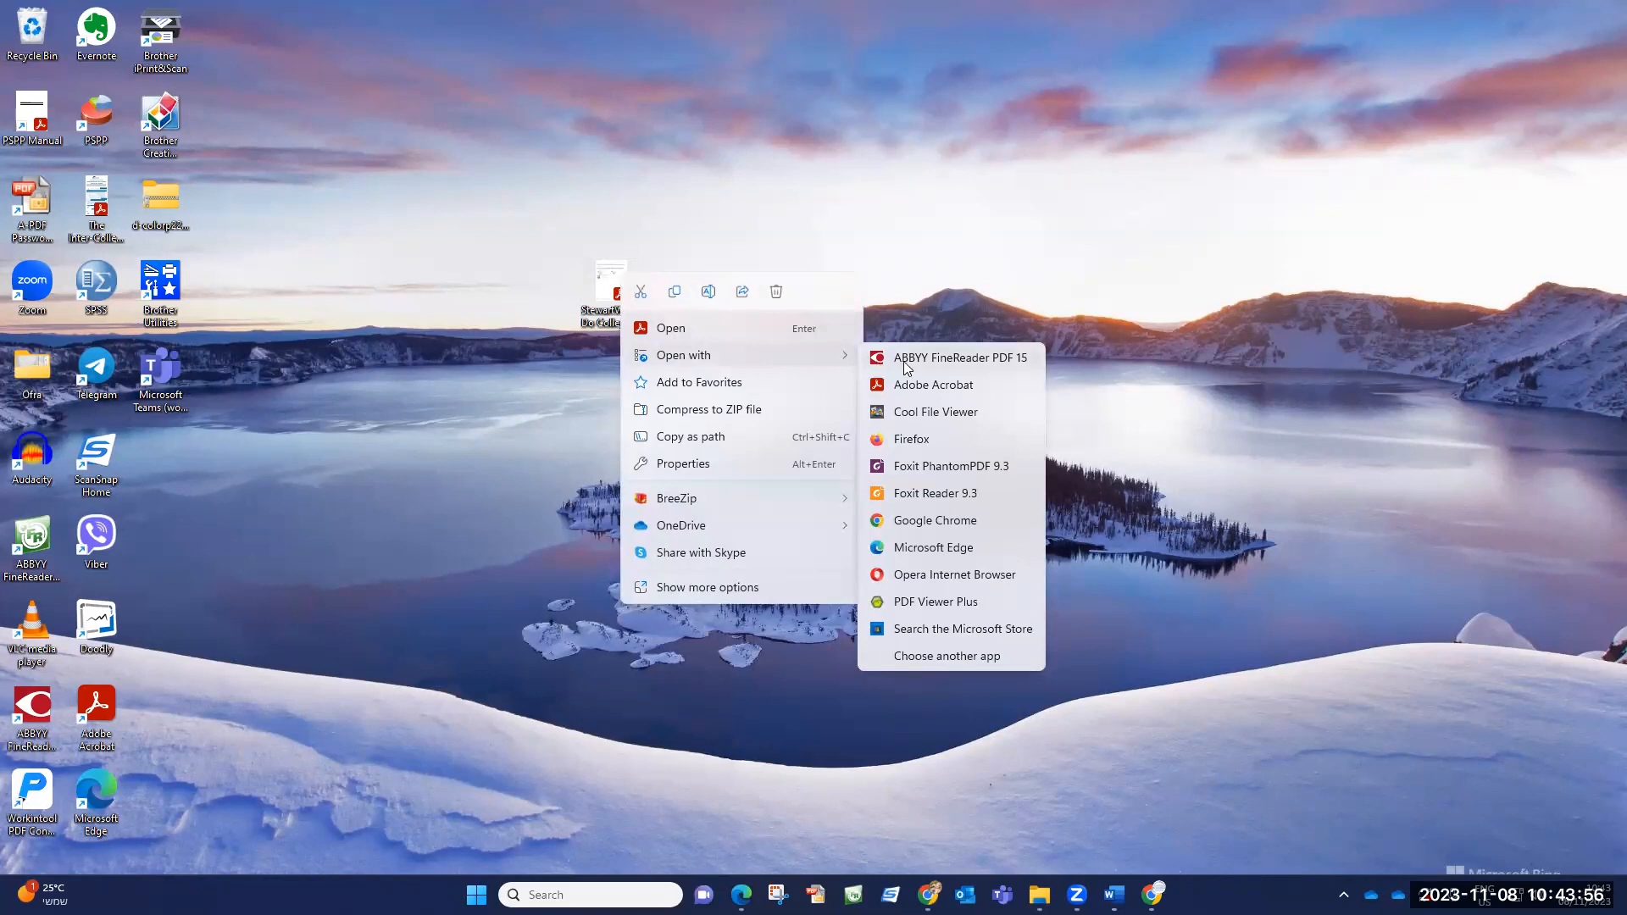
left_click(937, 553)
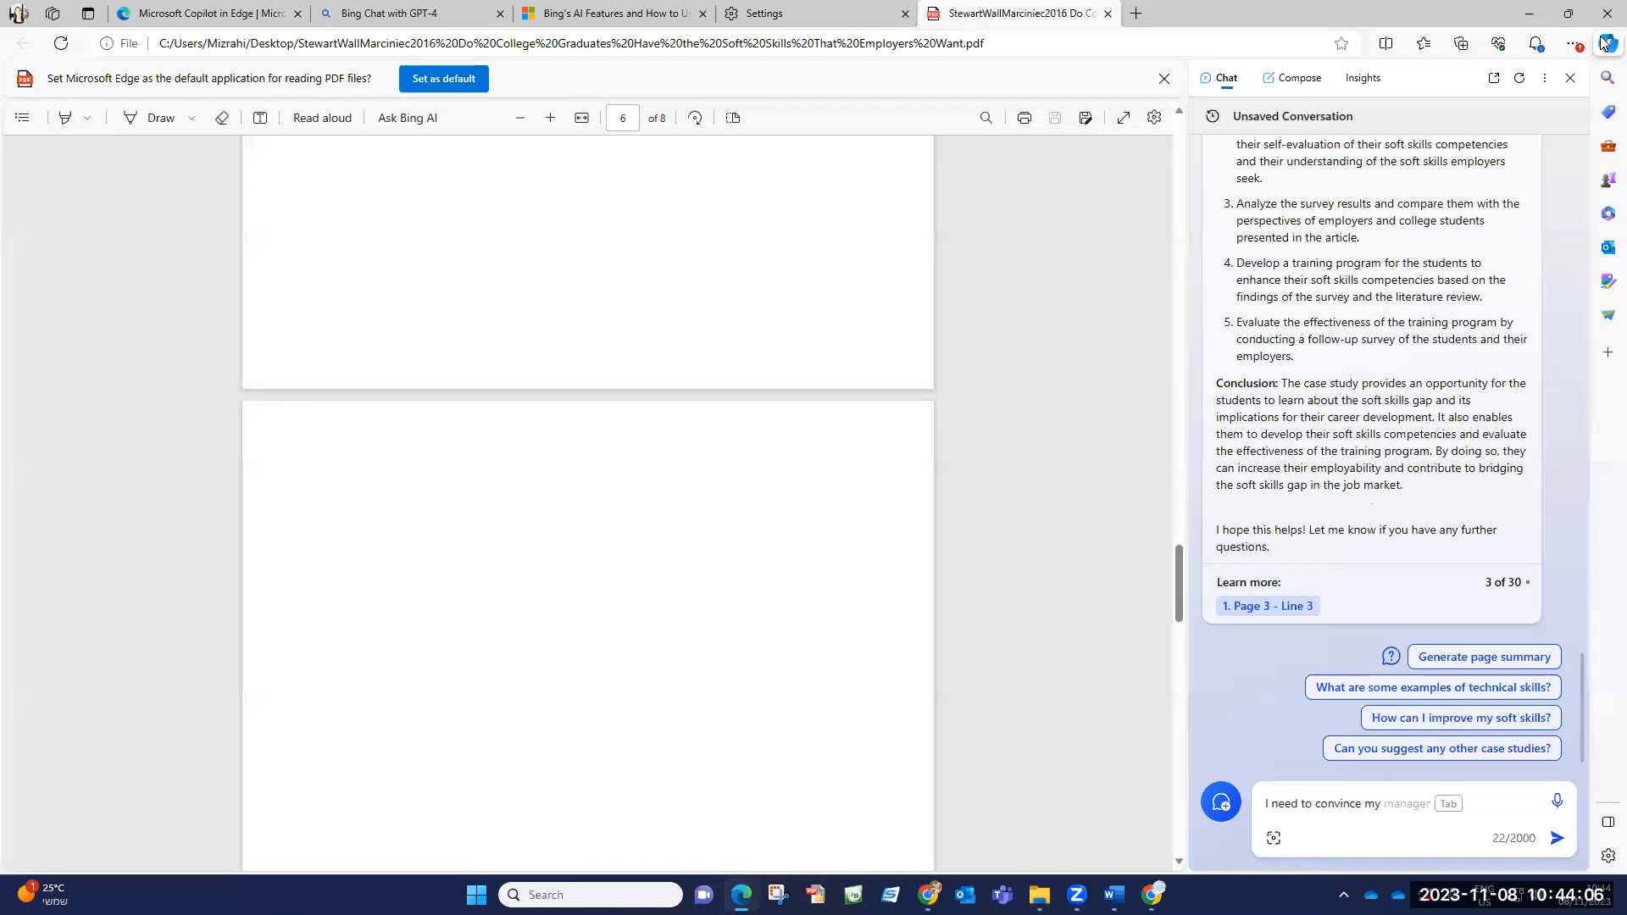
Hide the Copilot pane and skim the PDF's methodology, literature review and executive summary
left_click(1601, 38)
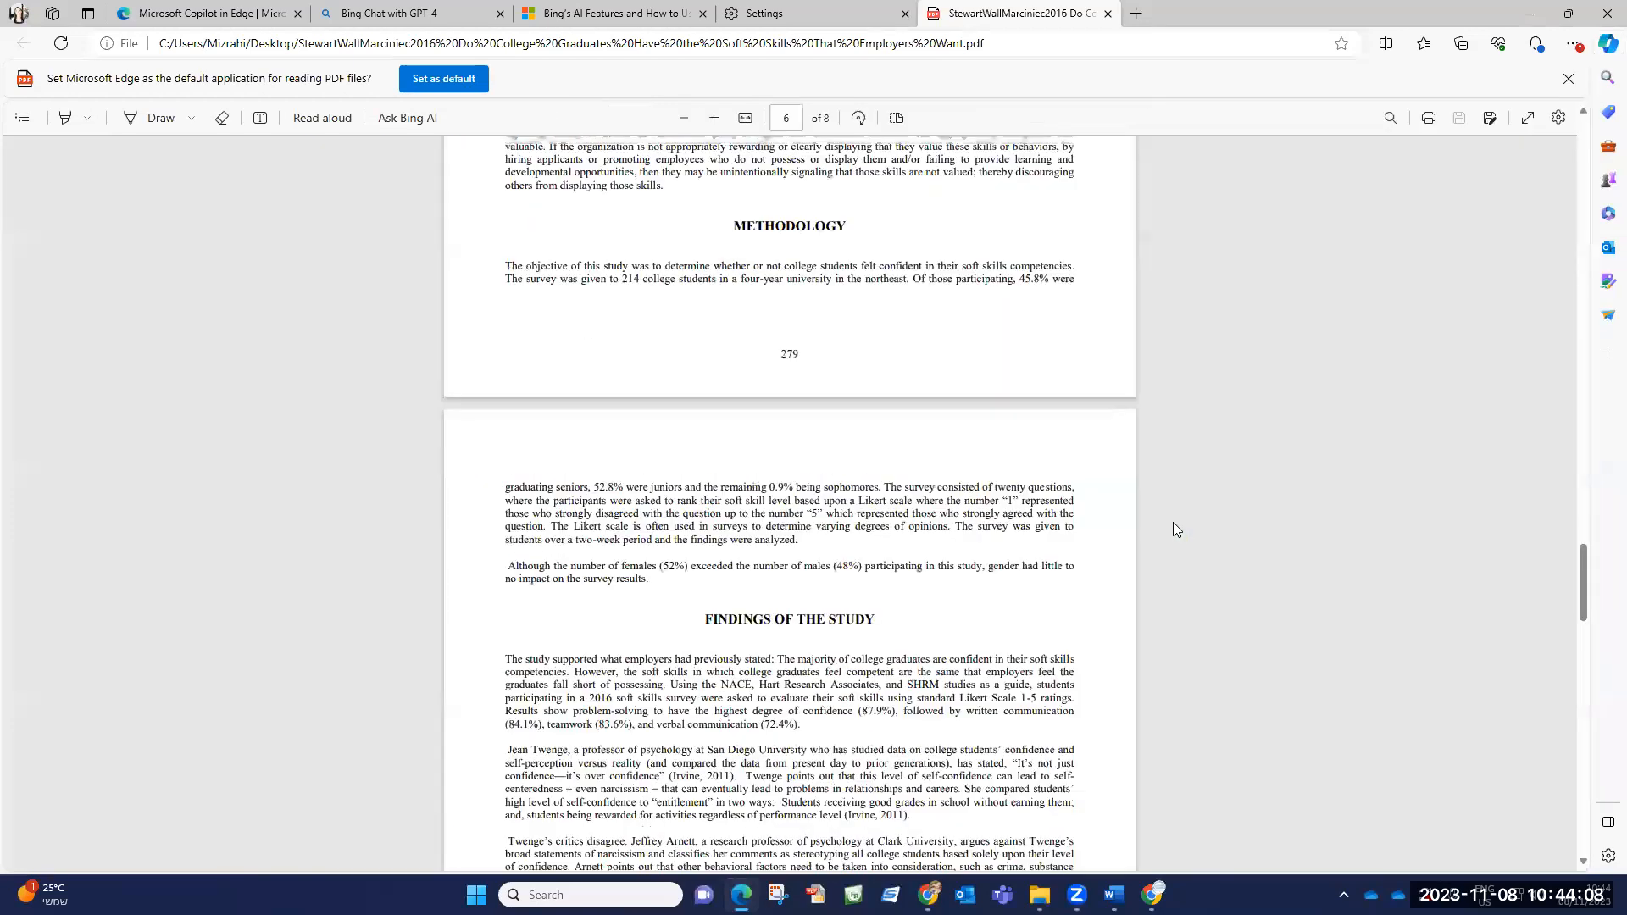
scroll(1170, 524, "up", 20)
scroll(1164, 523, "up", 20)
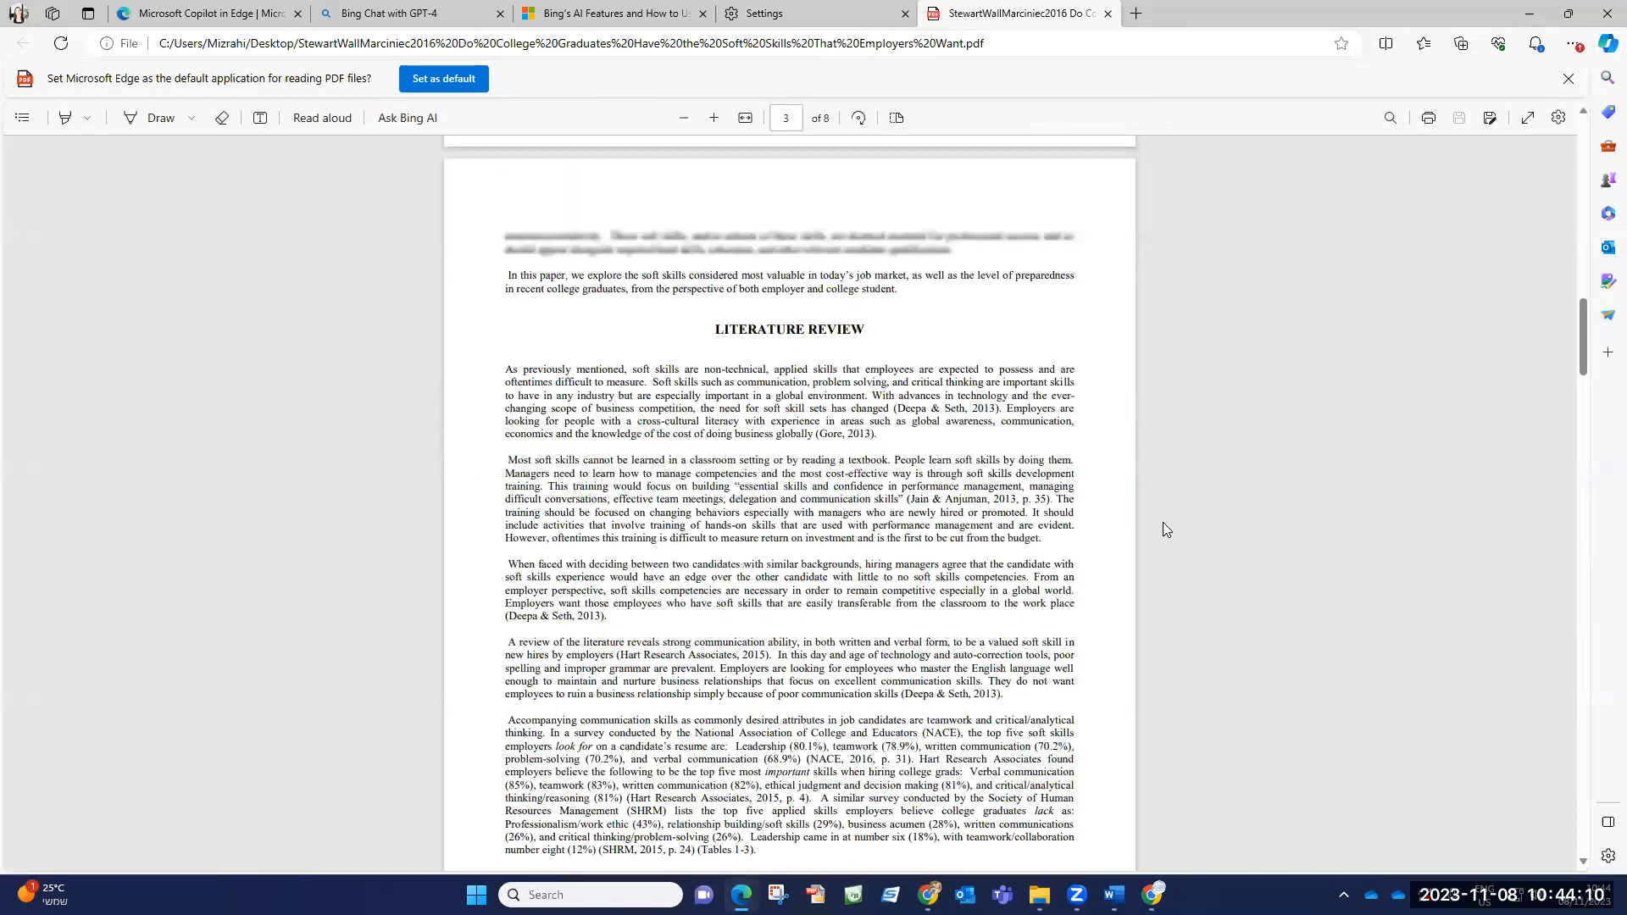
scroll(1121, 500, "down", 8)
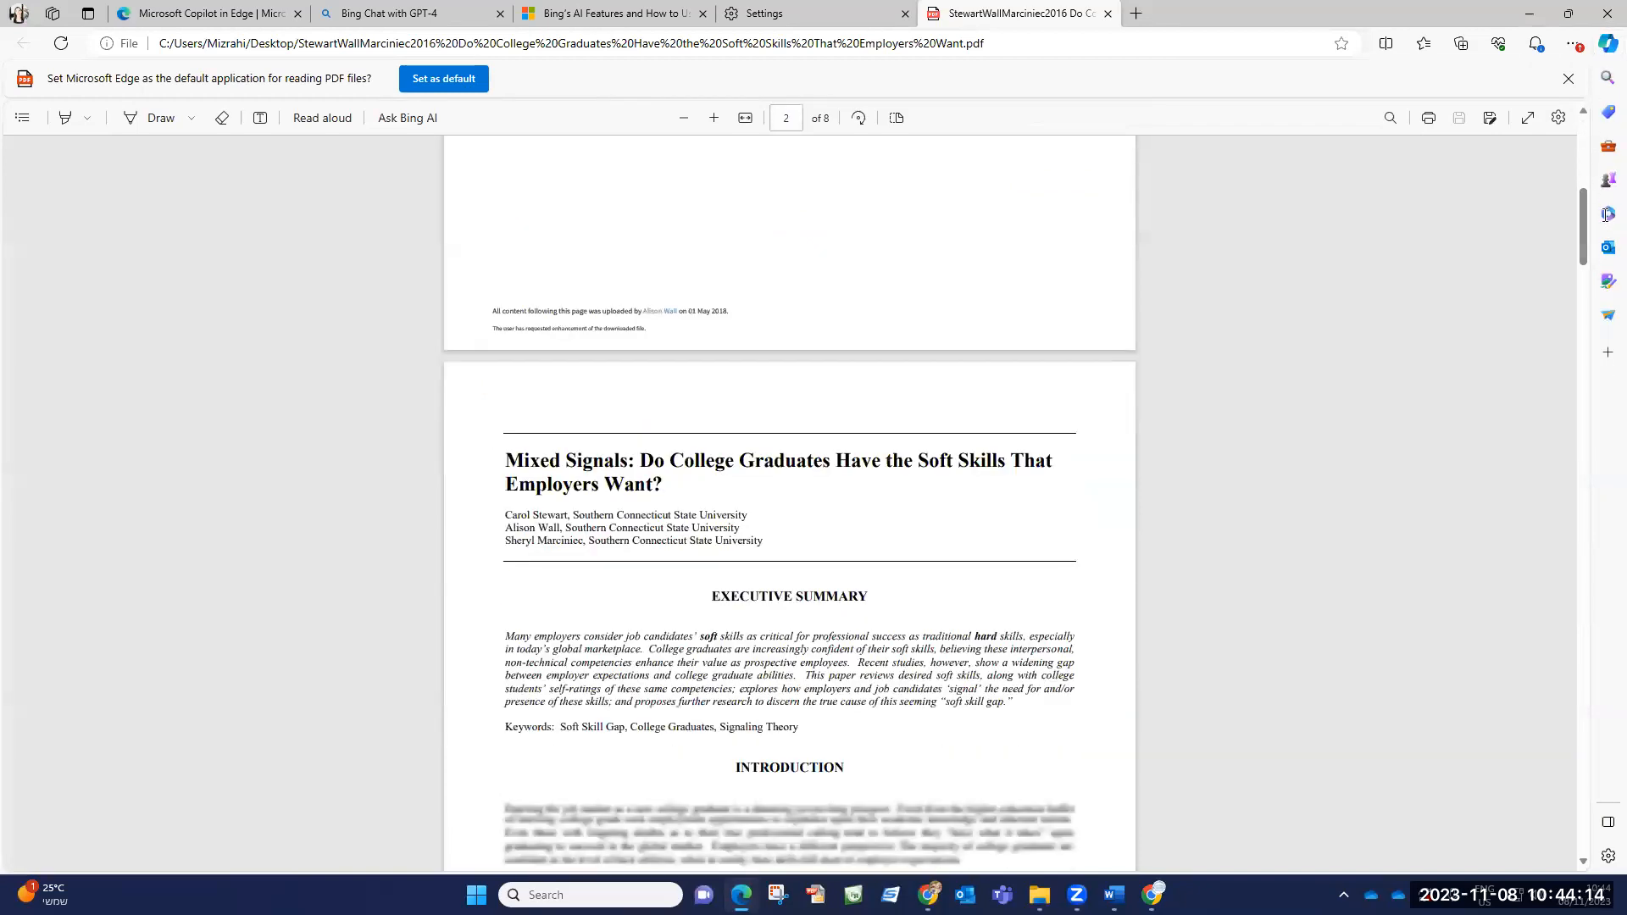
scroll(1608, 36, "down", 8)
Reopen Copilot beside the PDF and have it generate a document summary
left_click(1608, 42)
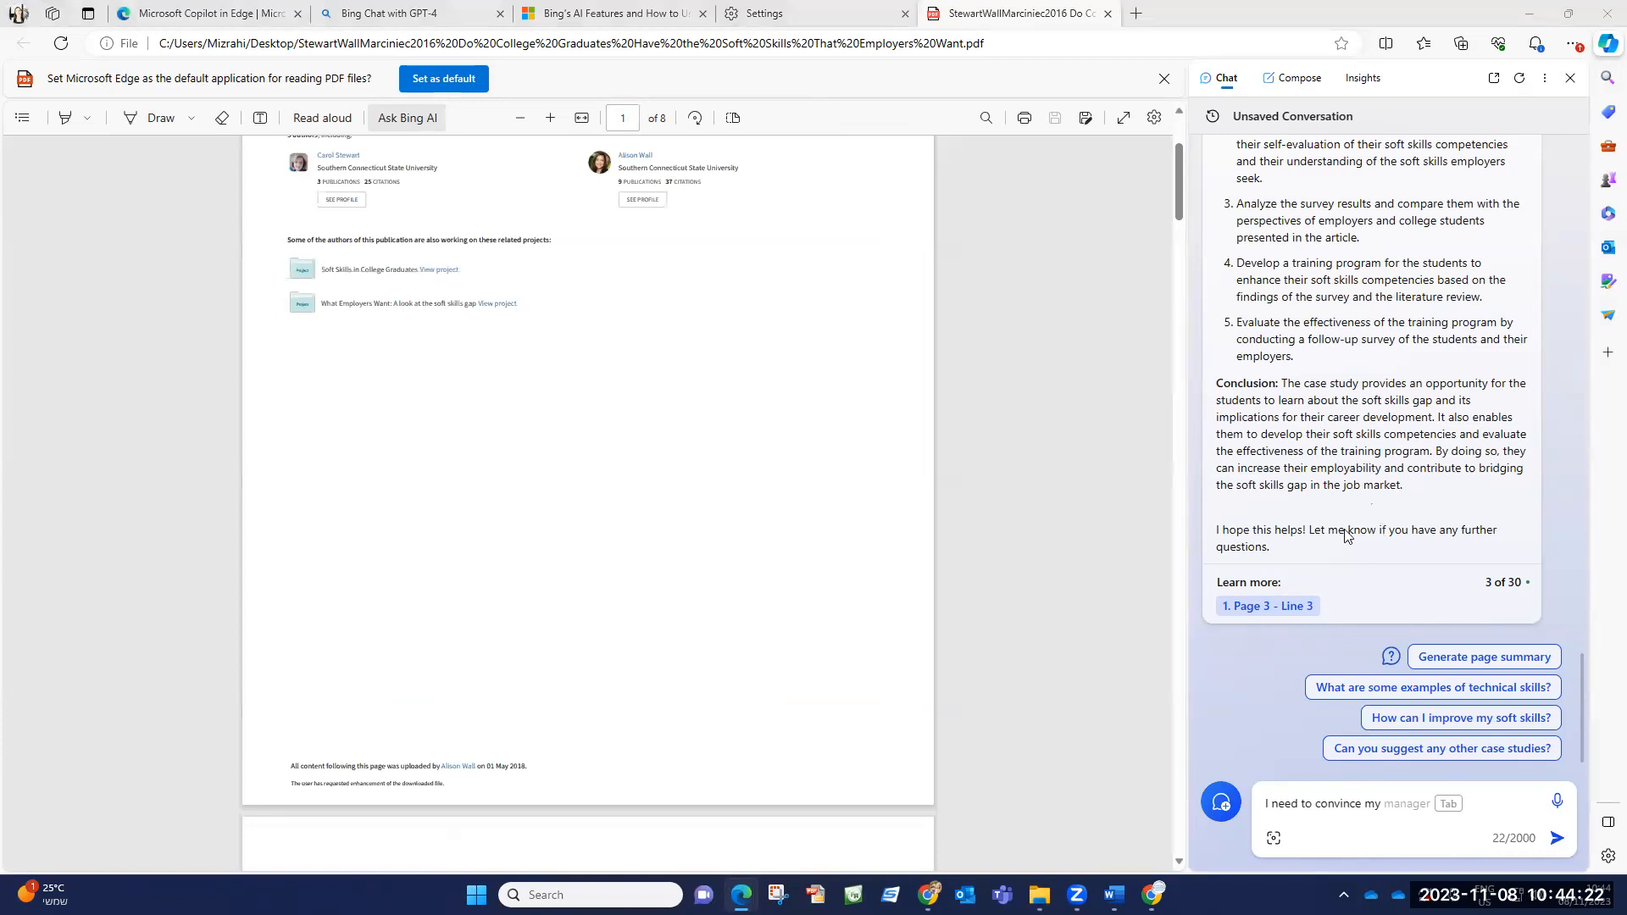
scroll(1373, 508, "up", 8)
scroll(1511, 526, "up", 15)
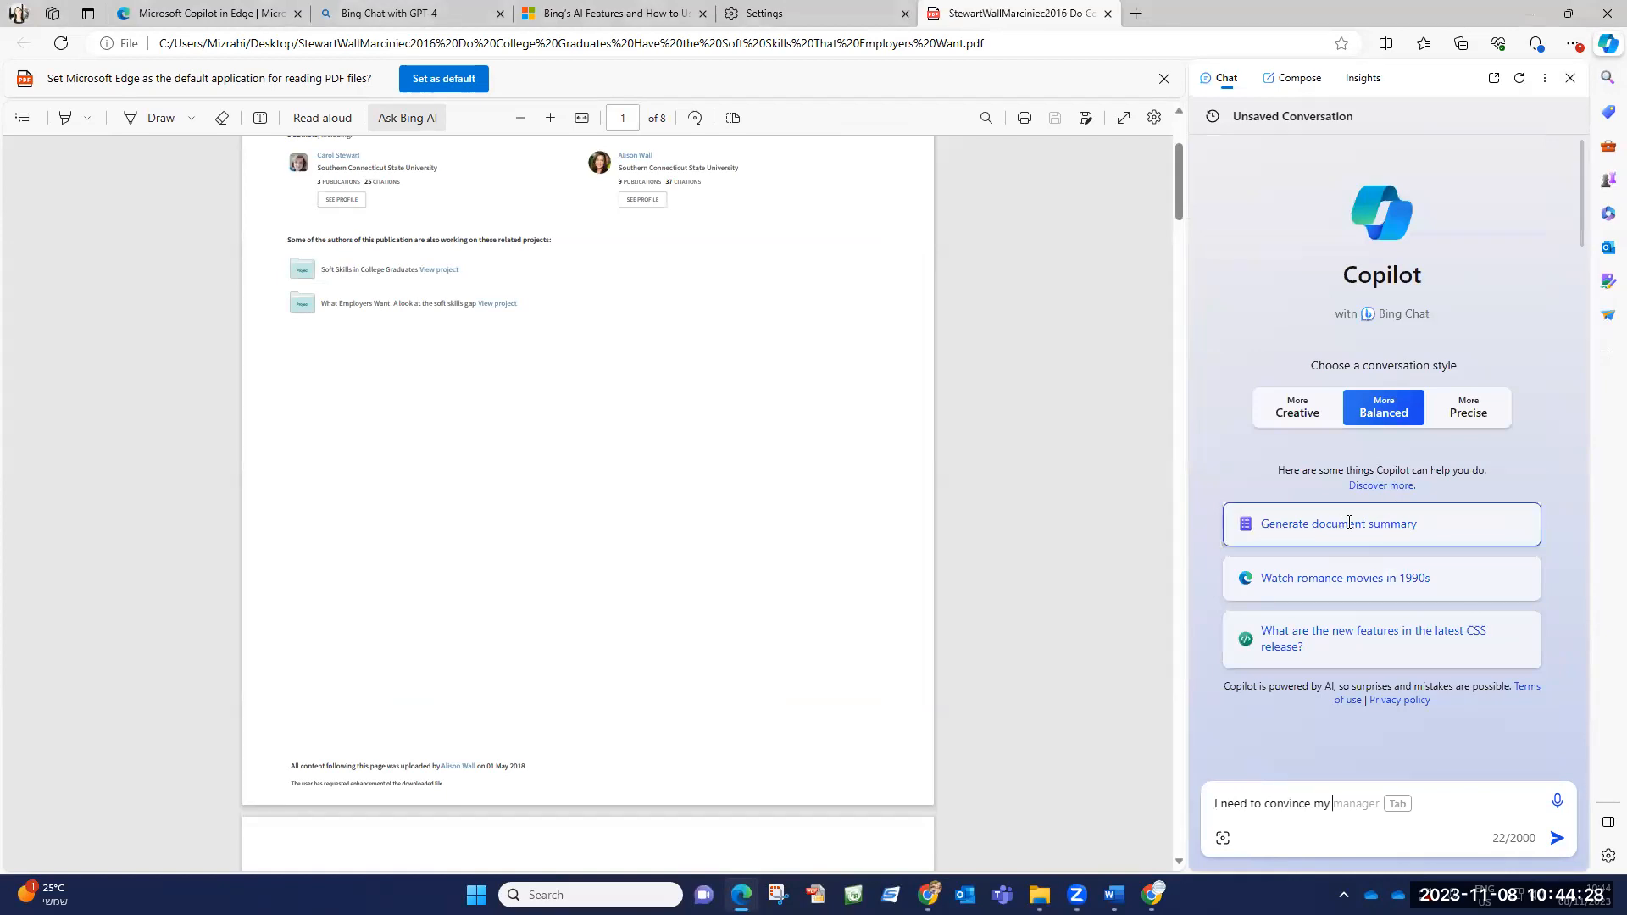
left_click(1349, 523)
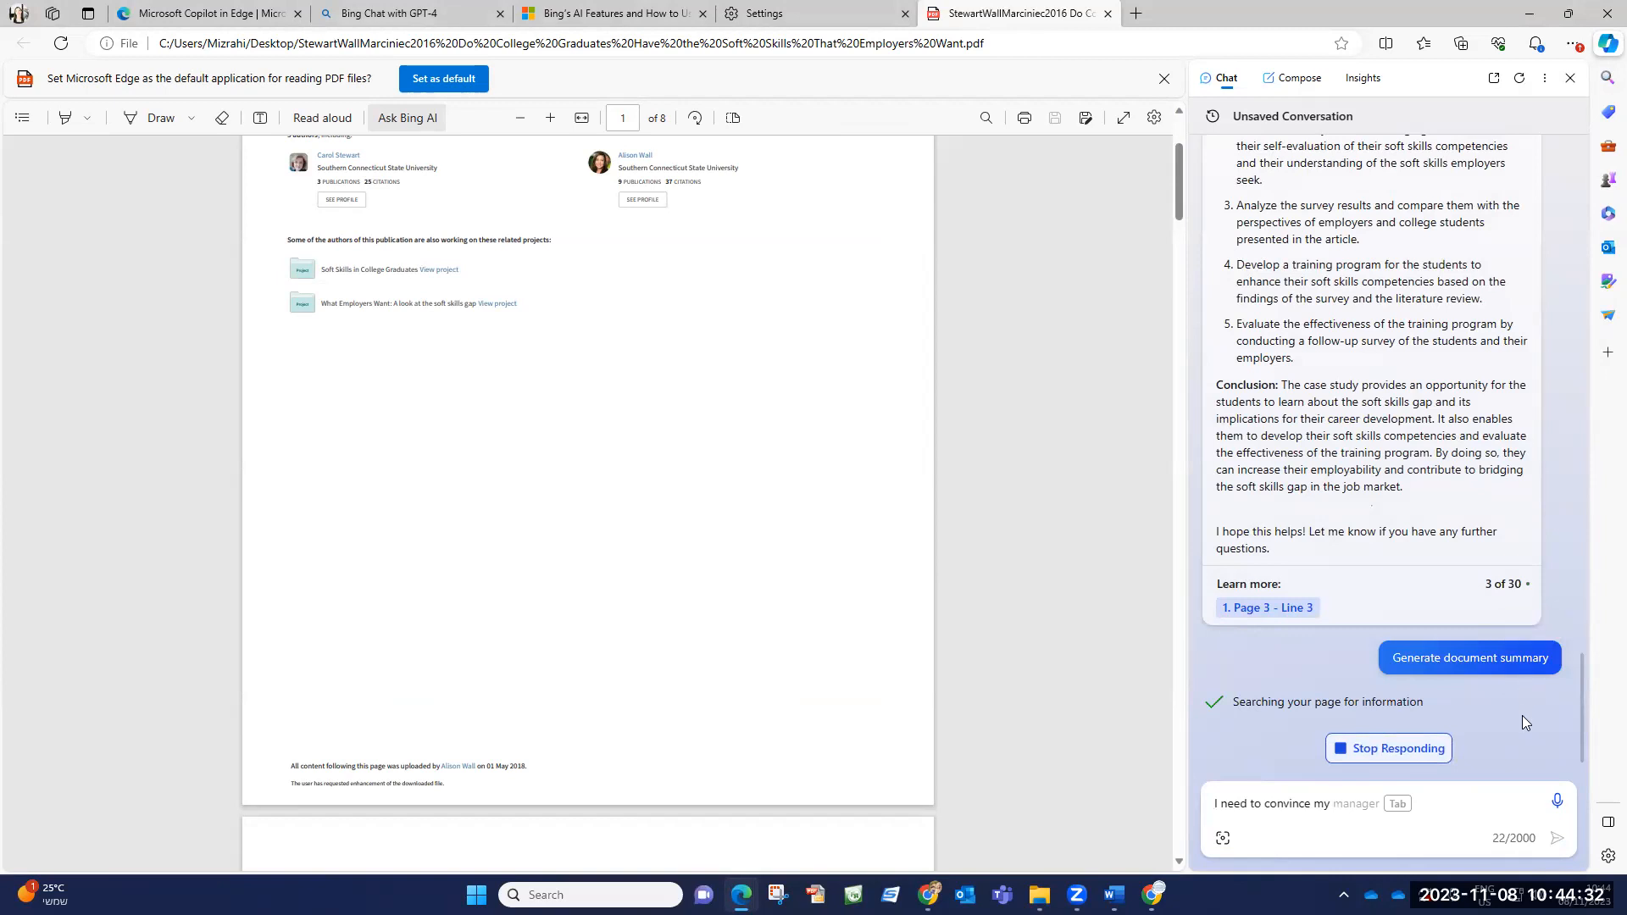
Clear the unsent draft from the Copilot chat box while Copilot prepares the PDF summary
scroll(923, 563, "down", 5)
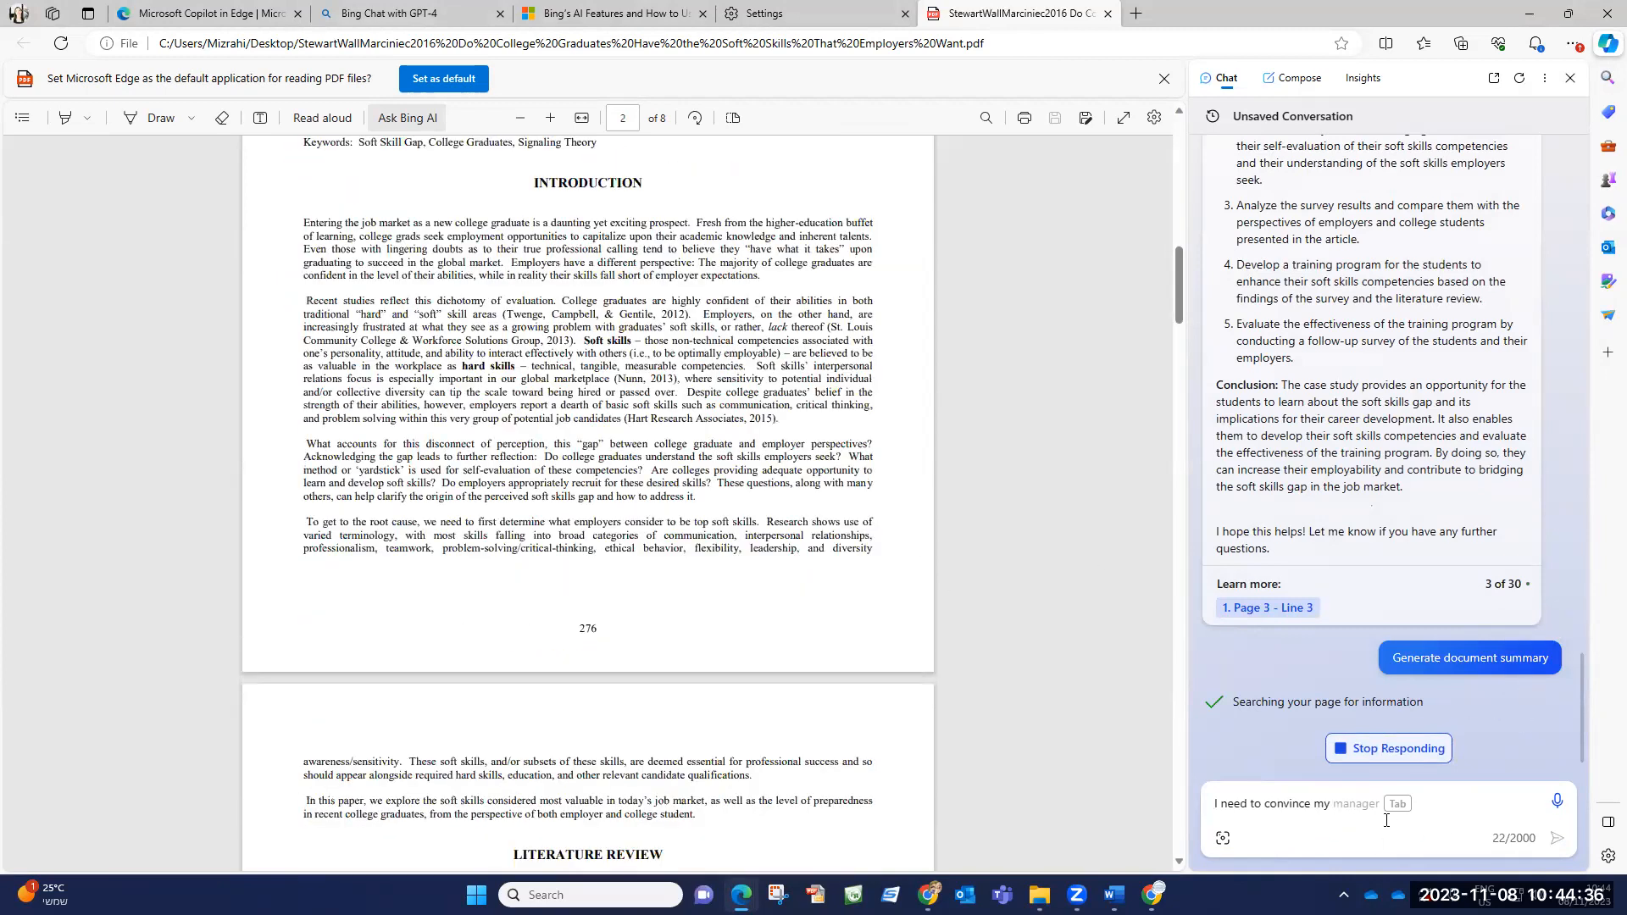
left_click_drag(1367, 799, 1118, 808)
key("BackSpace")
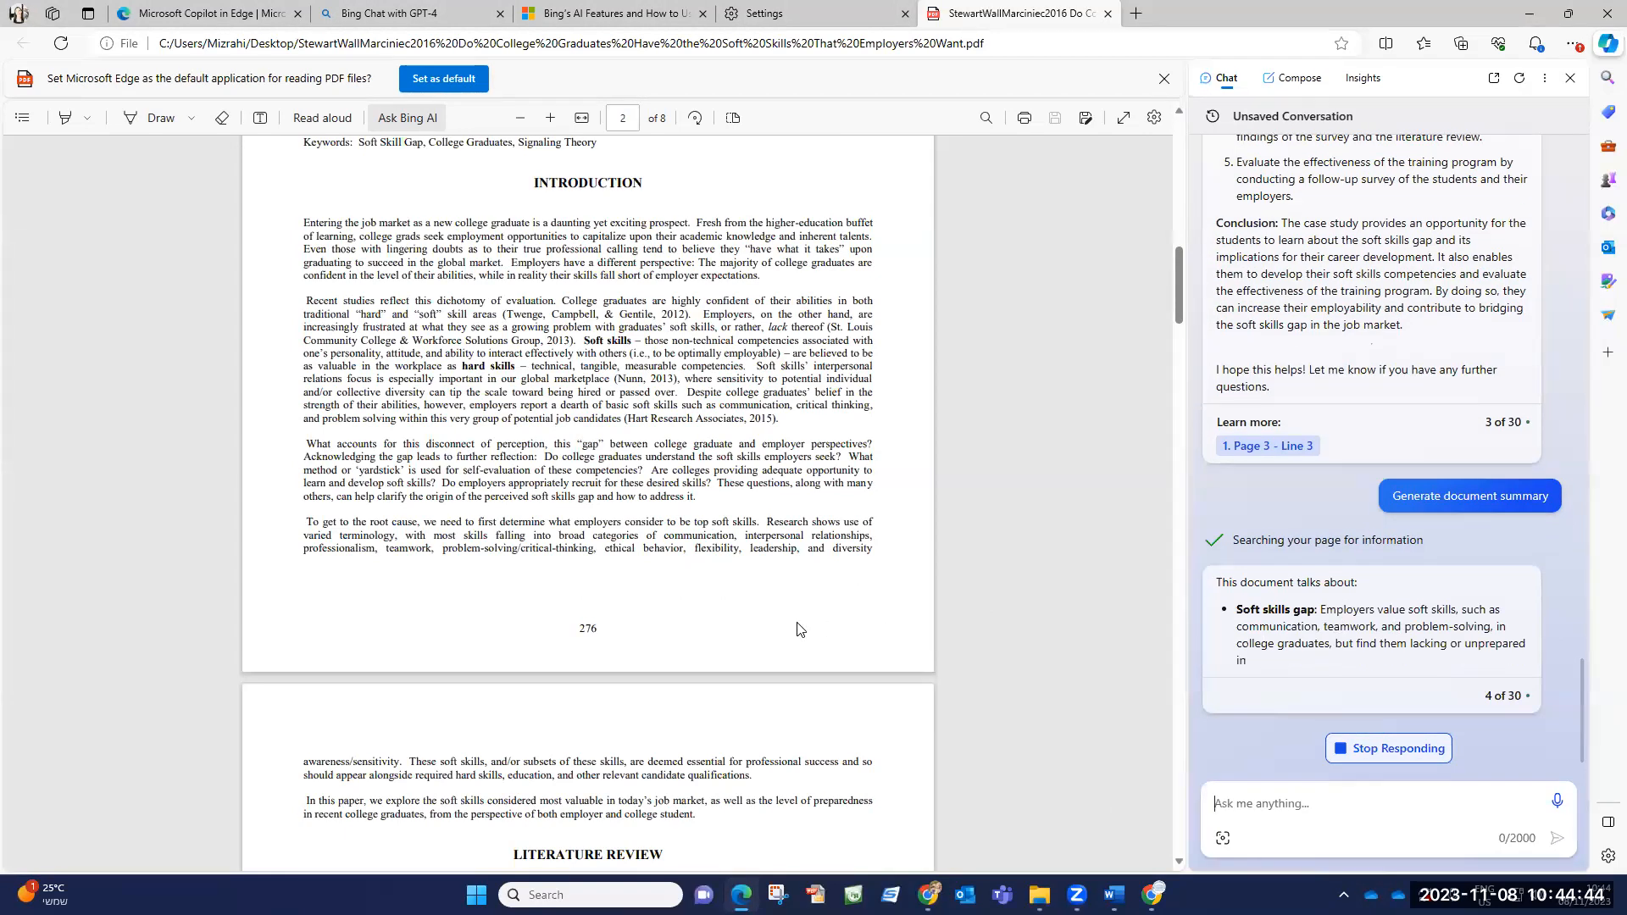
Find Table I in the PDF and copy its title, "TOP 10 SOFT SKILLS EMPLOYERS SEEK IN COLLEGE GRADUATES"
scroll(797, 628, "down", 20)
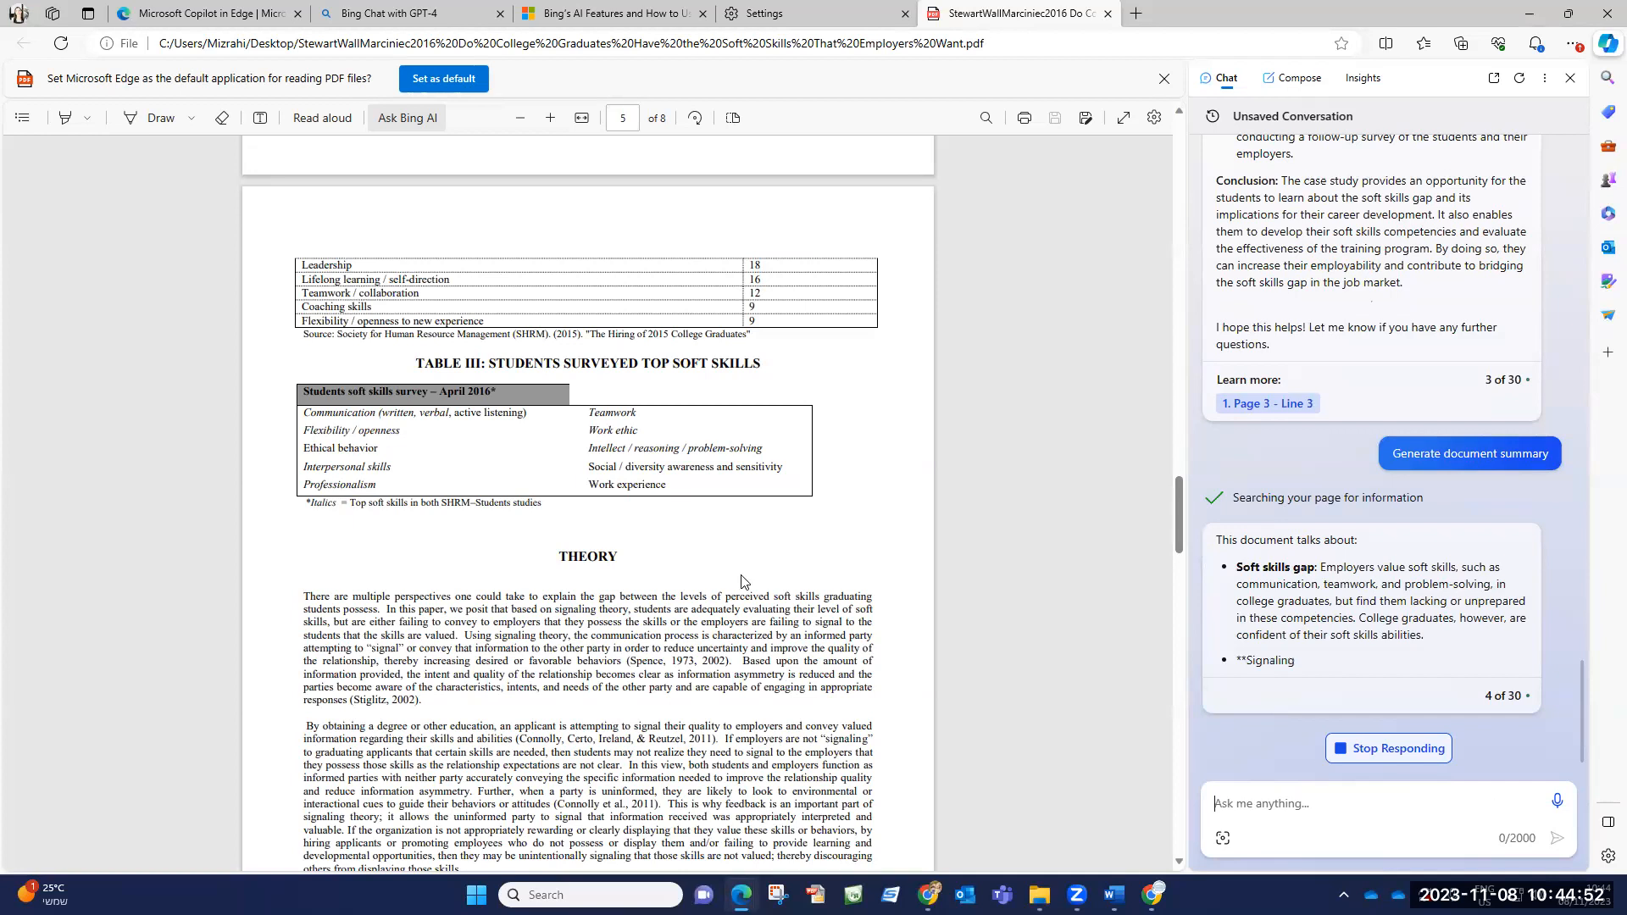
scroll(742, 642, "up", 4)
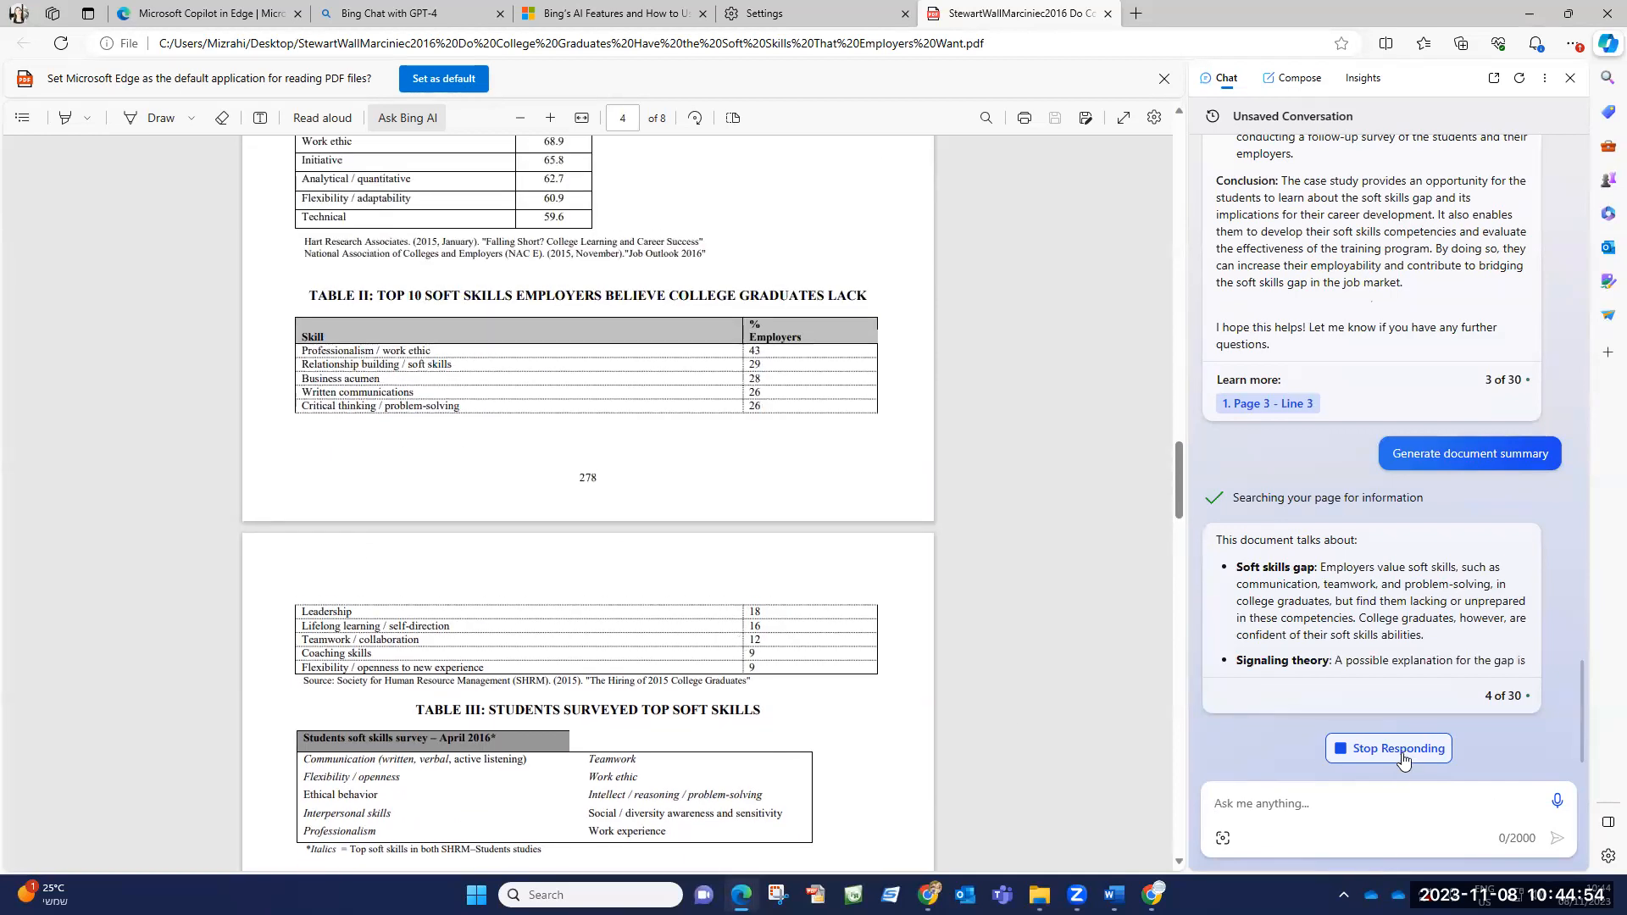
scroll(399, 392, "up", 5)
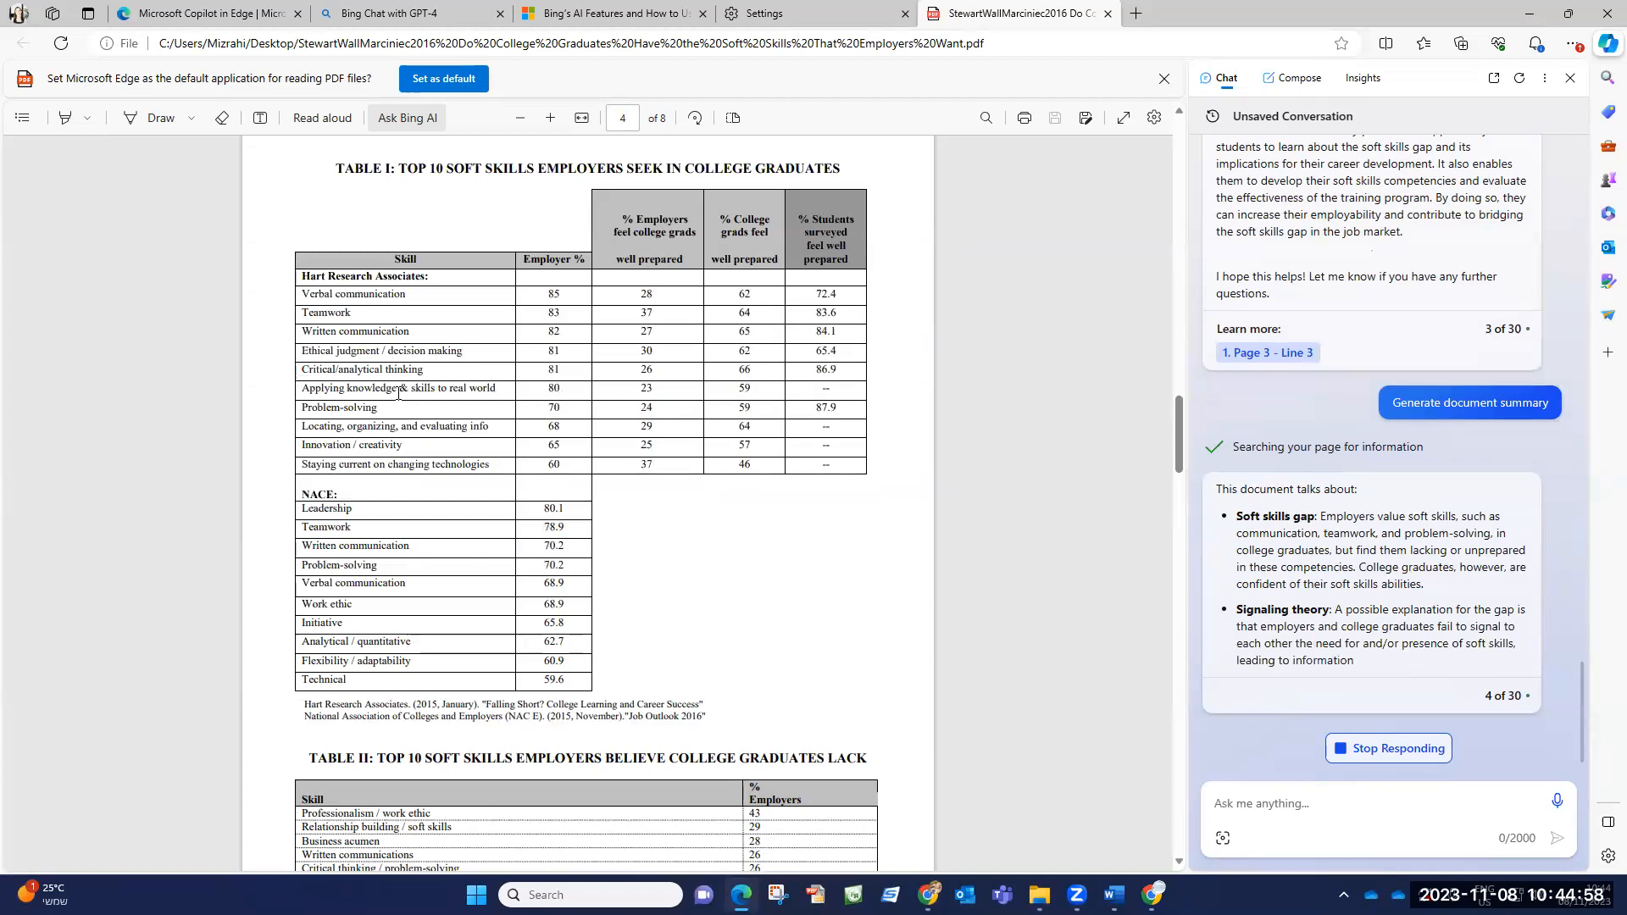
left_click_drag(334, 168, 852, 155)
key("ctrl+c")
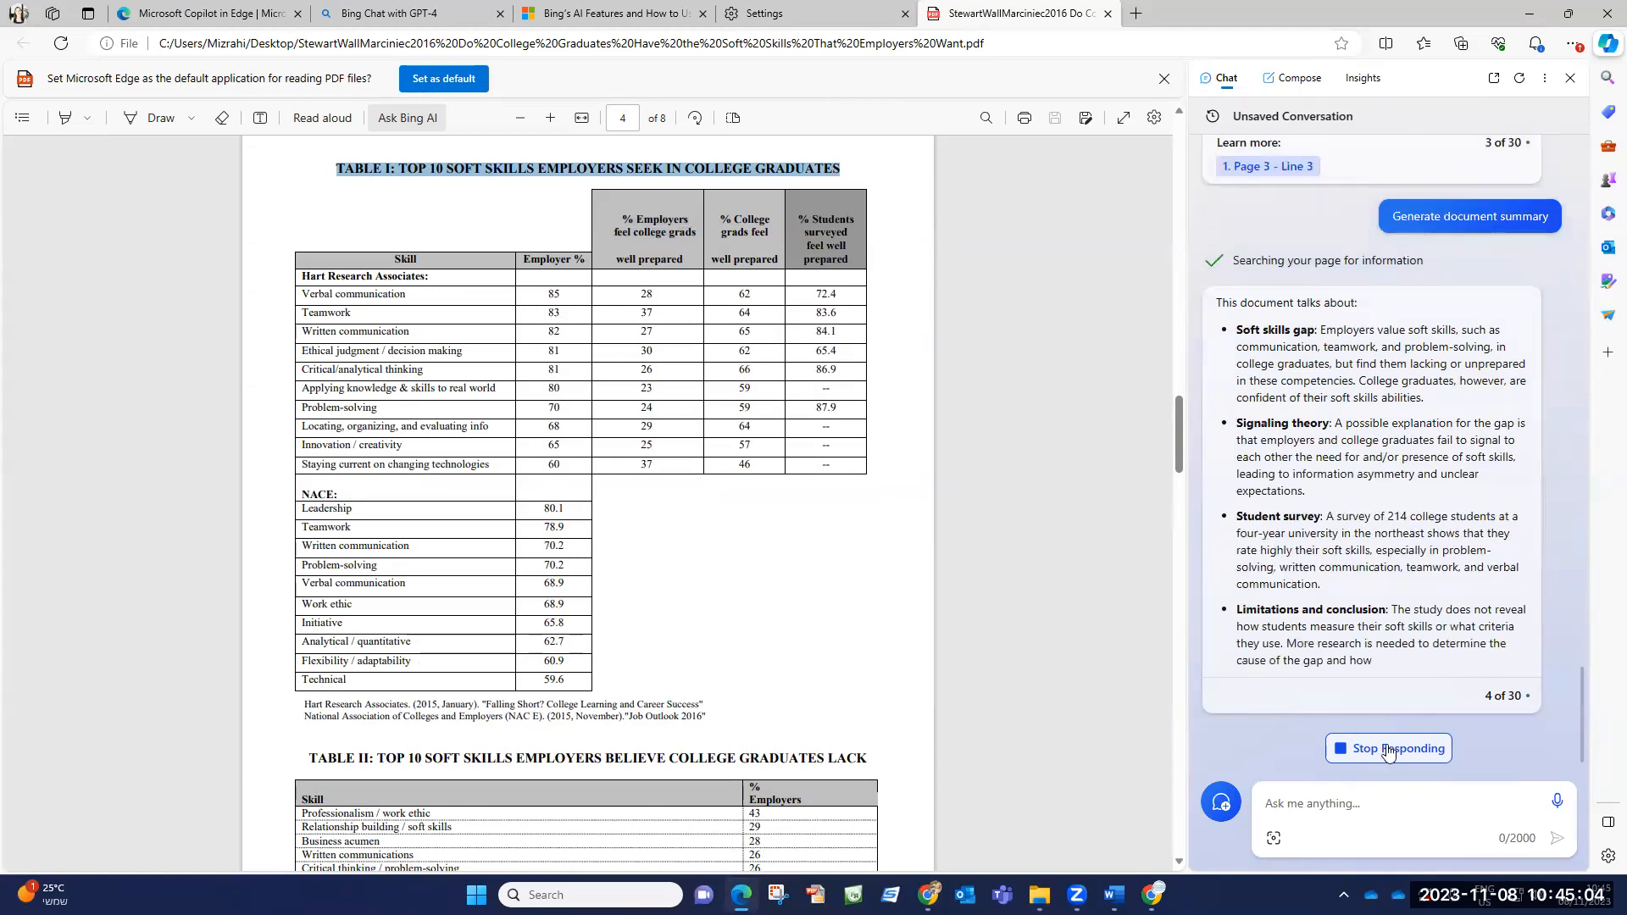
Ask Copilot "Can you explaine a table" followed by the copied Table I title, and check the answer against the table
left_click(1339, 812)
type("Can ")
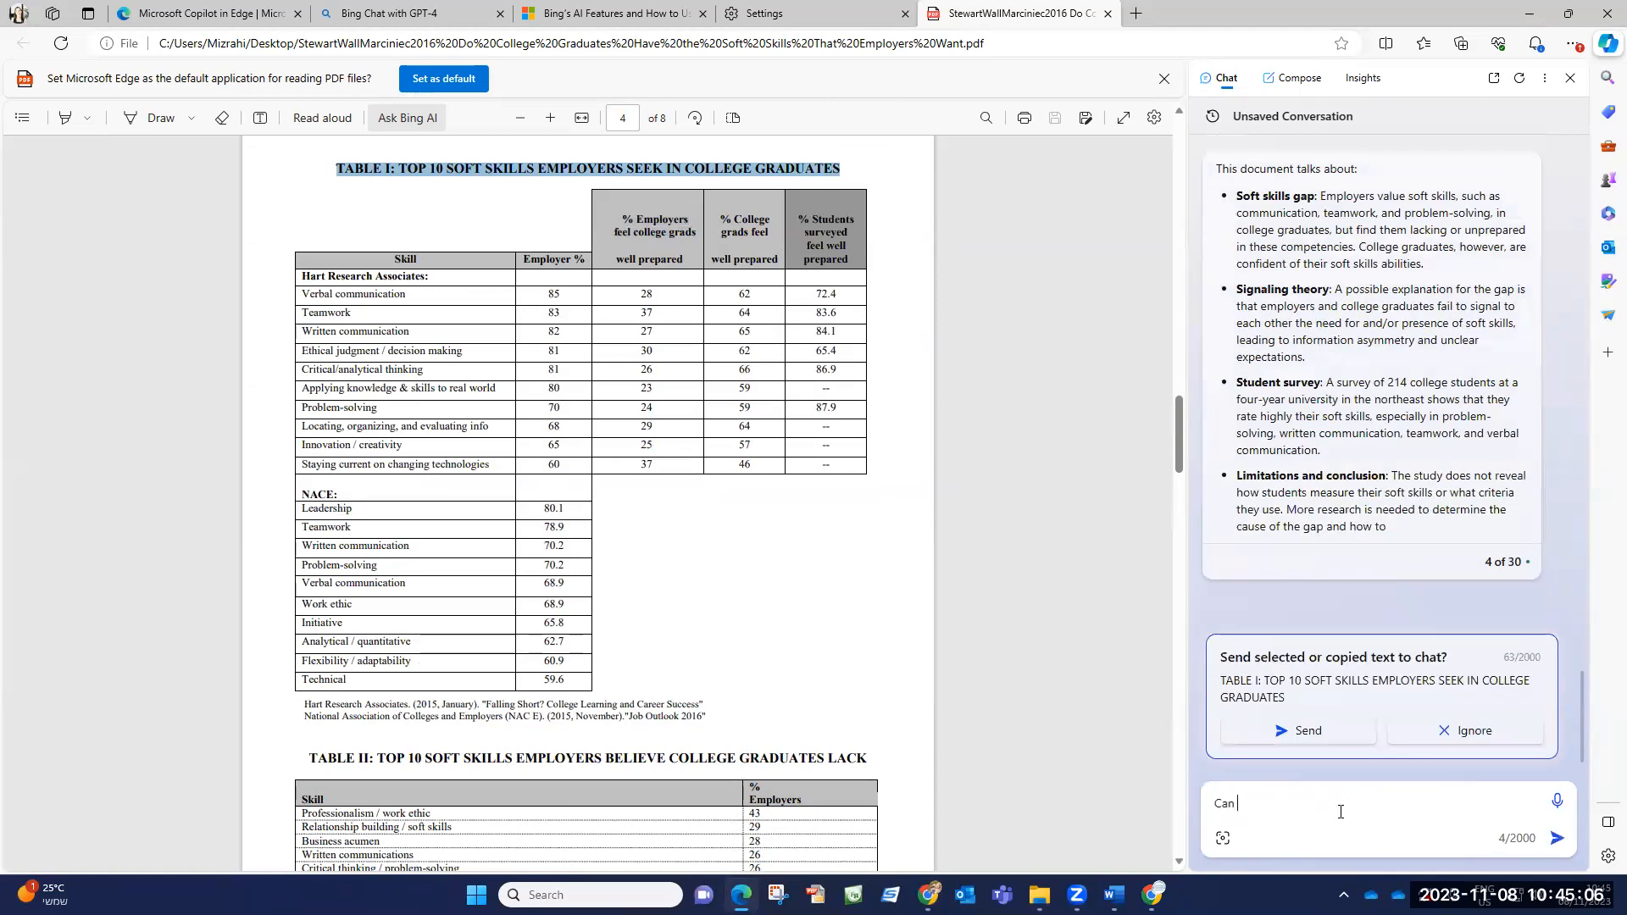
type("you explaine the")
key("BackSpace")
key("BackSpace")
type("aine a table")
key("ctrl+v")
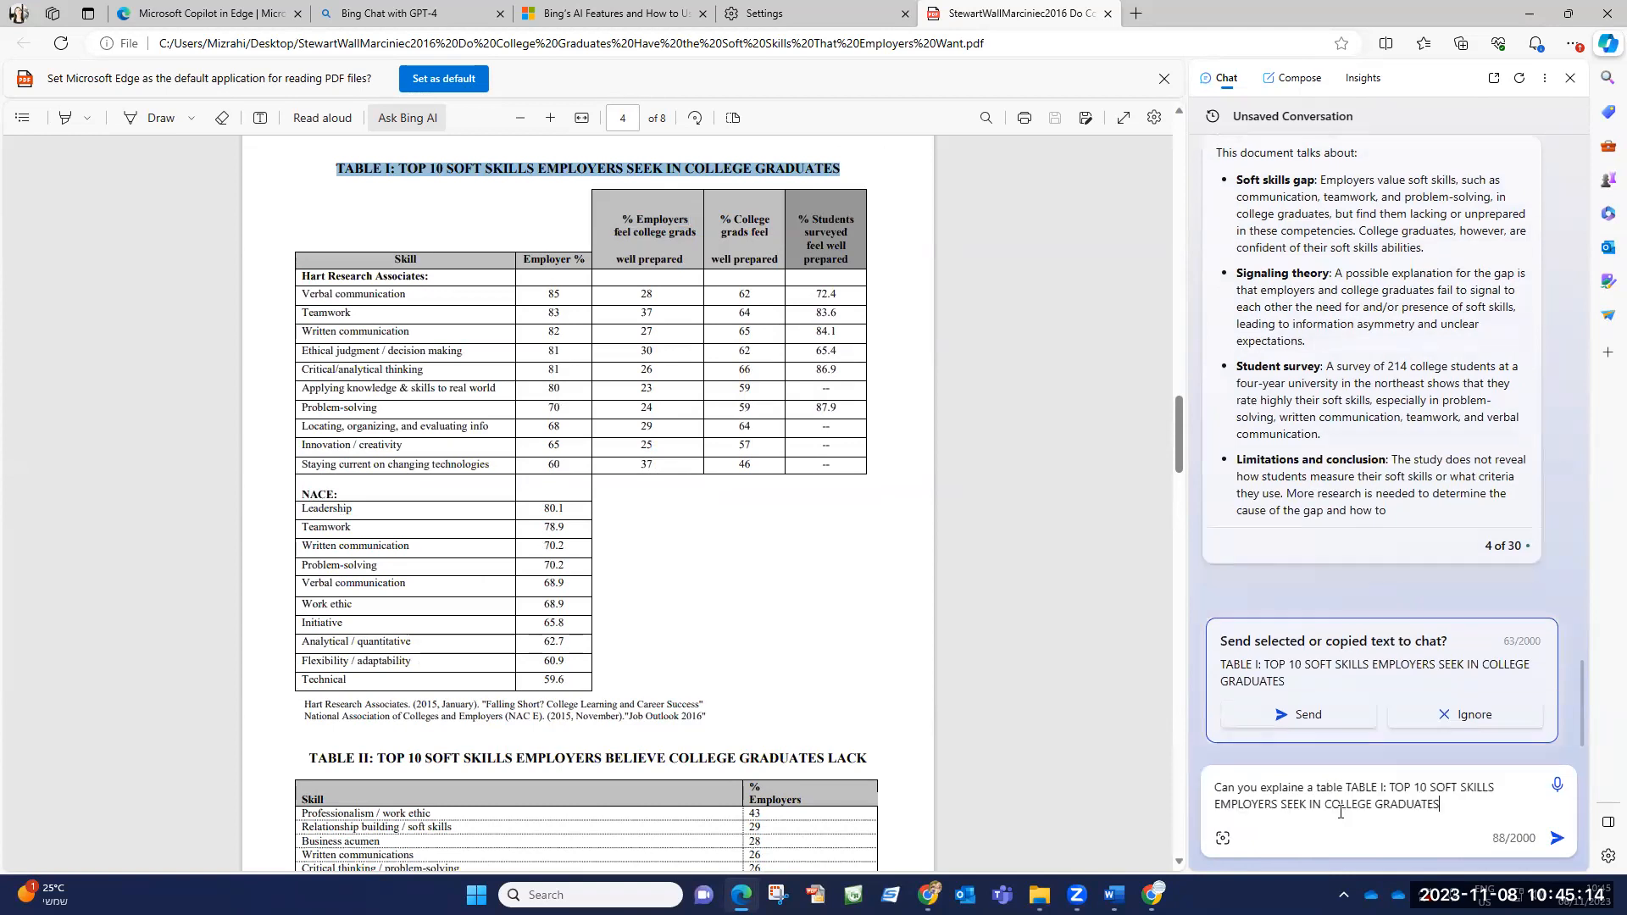
key("Return")
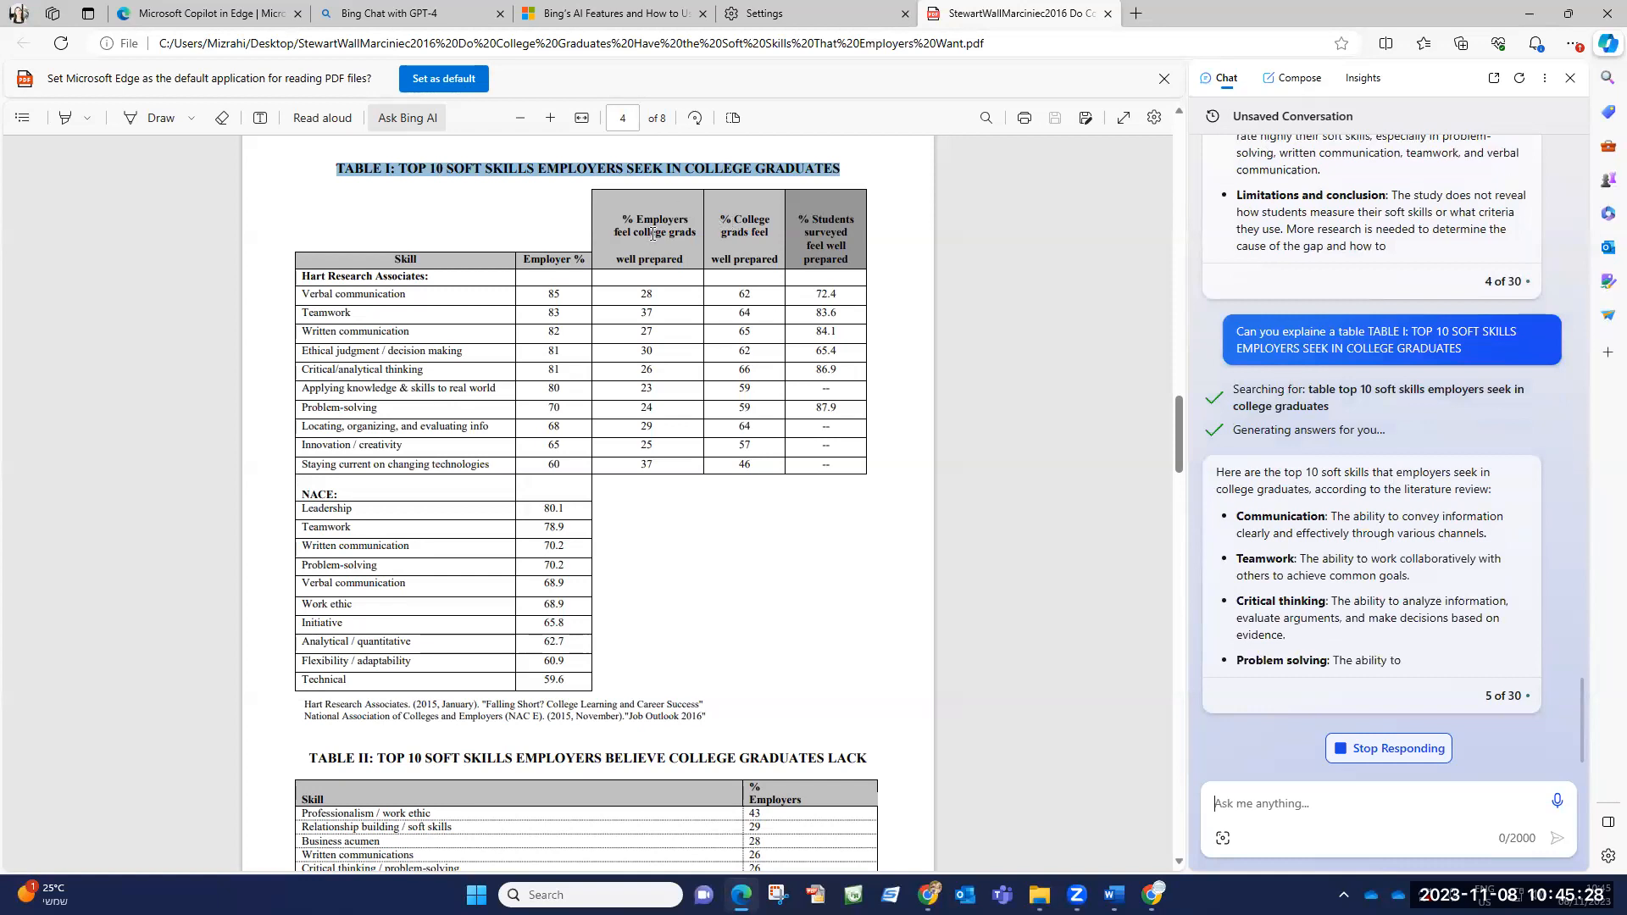
scroll(571, 518, "down", 4)
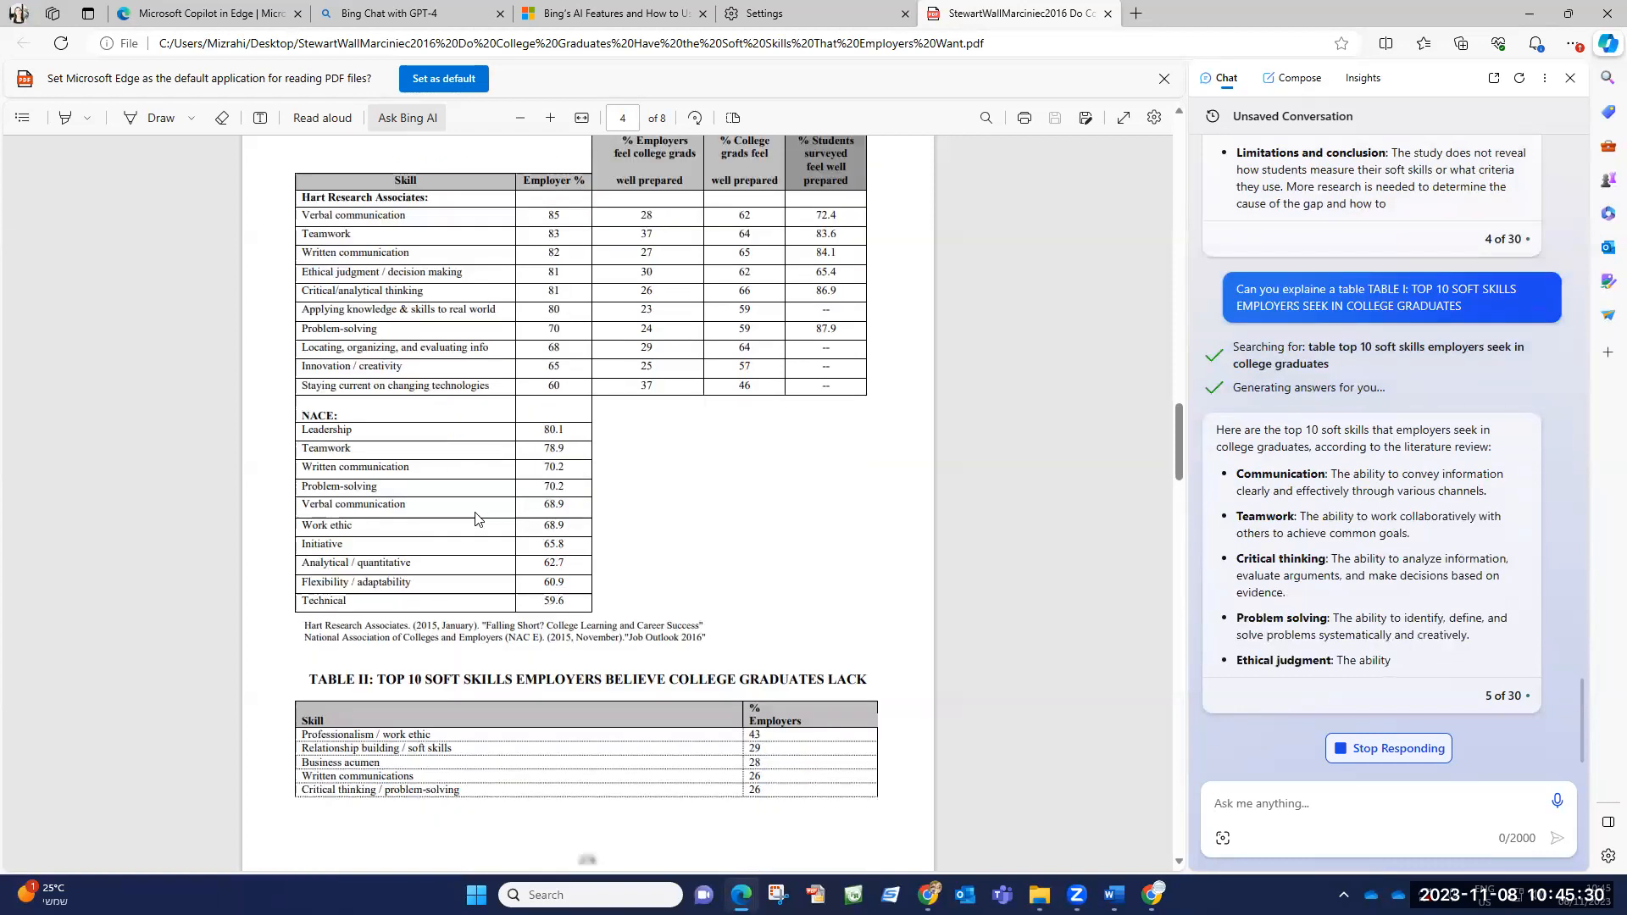
scroll(314, 412, "up", 3)
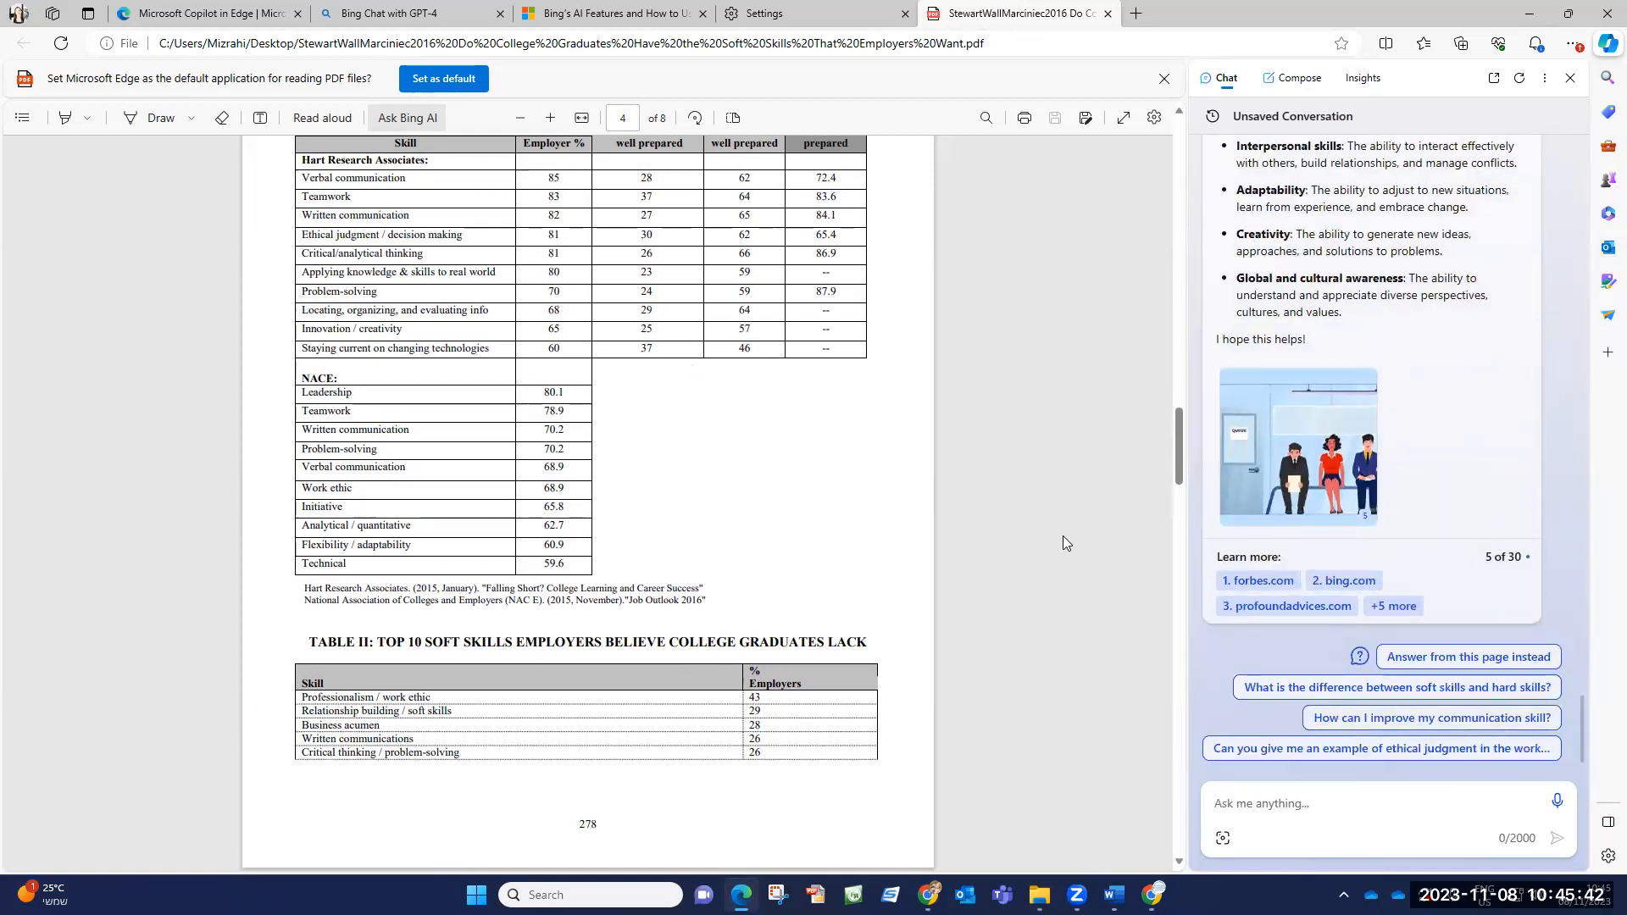
Ask Copilot "I want some images to illustrate this article" and look through the suggested captions and images
type("I want some images to illust")
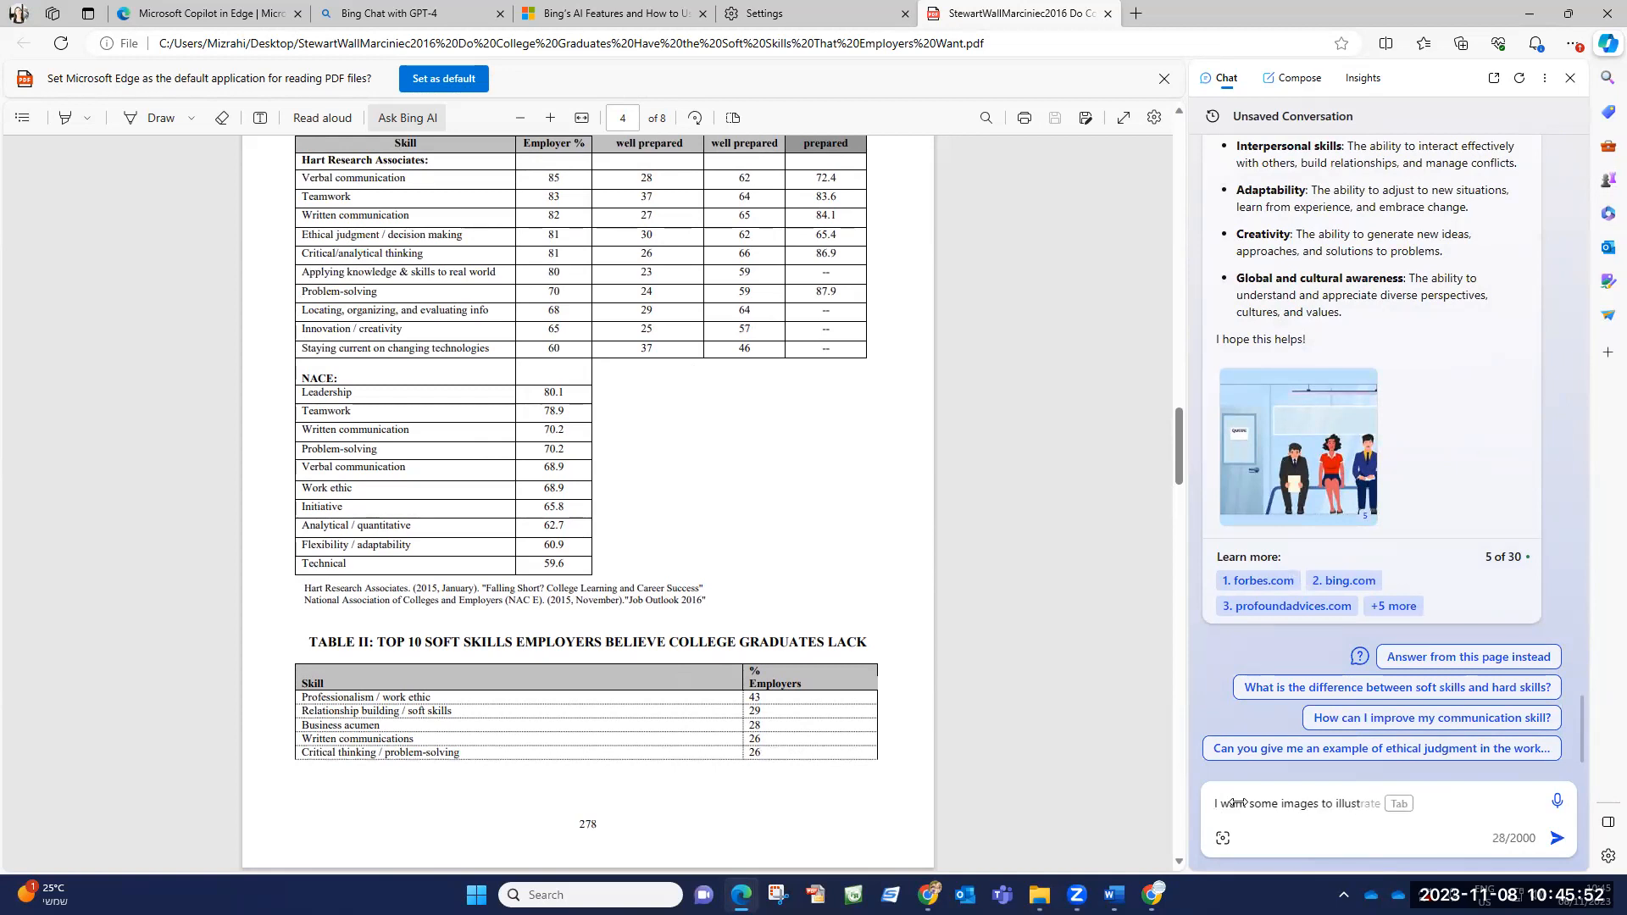
key("Tab")
type("this article")
key("Return")
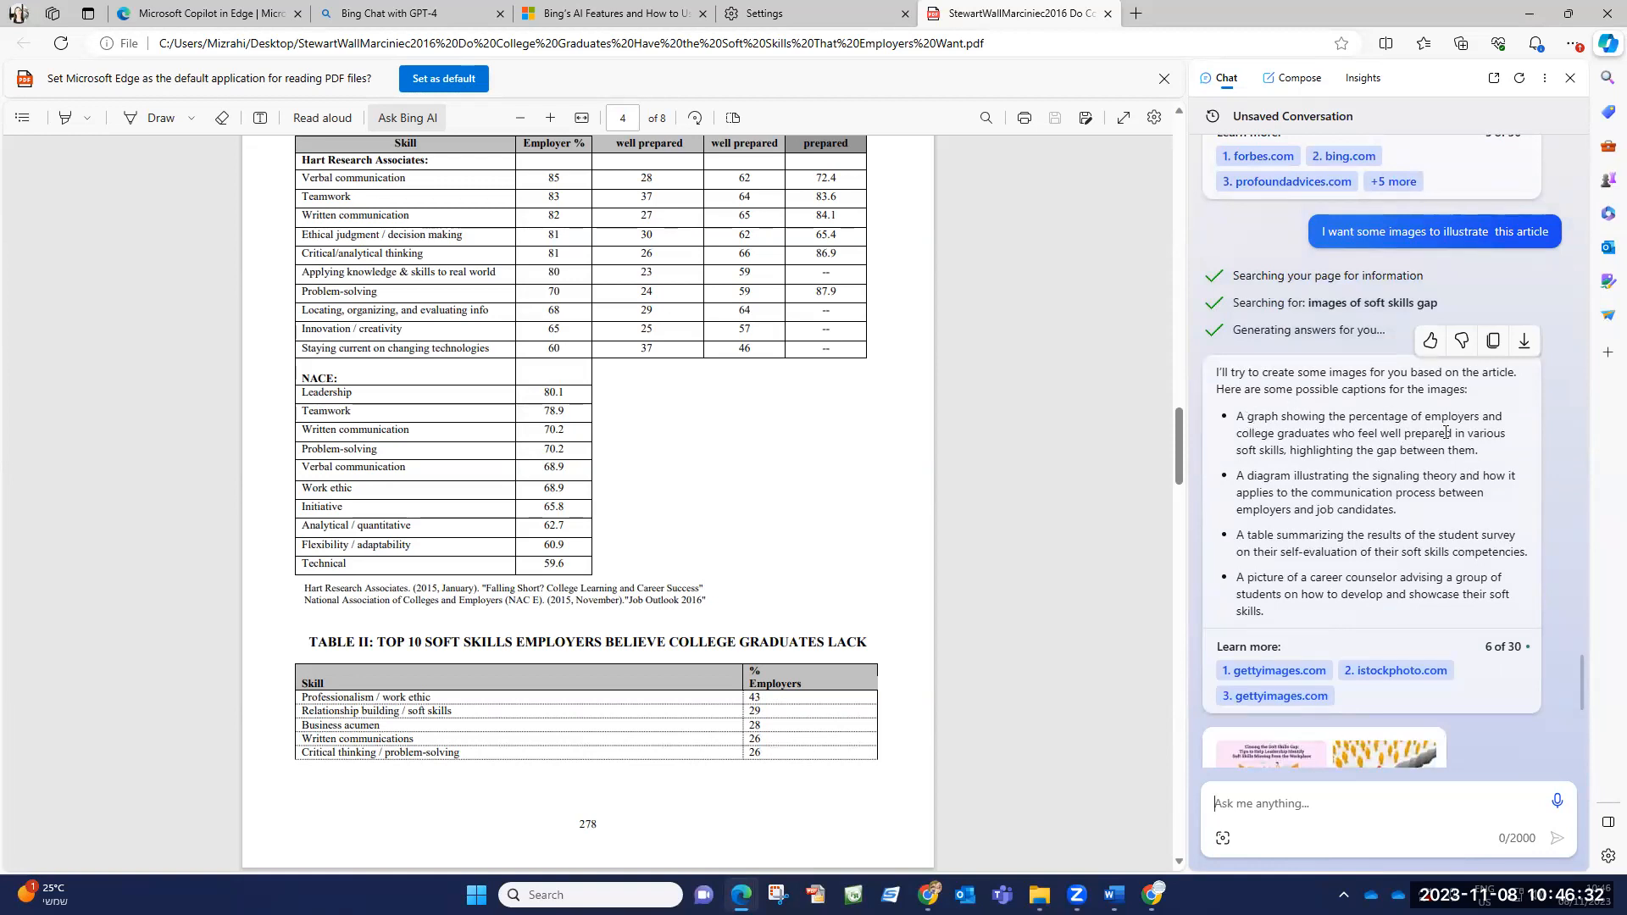
scroll(1445, 464, "down", 5)
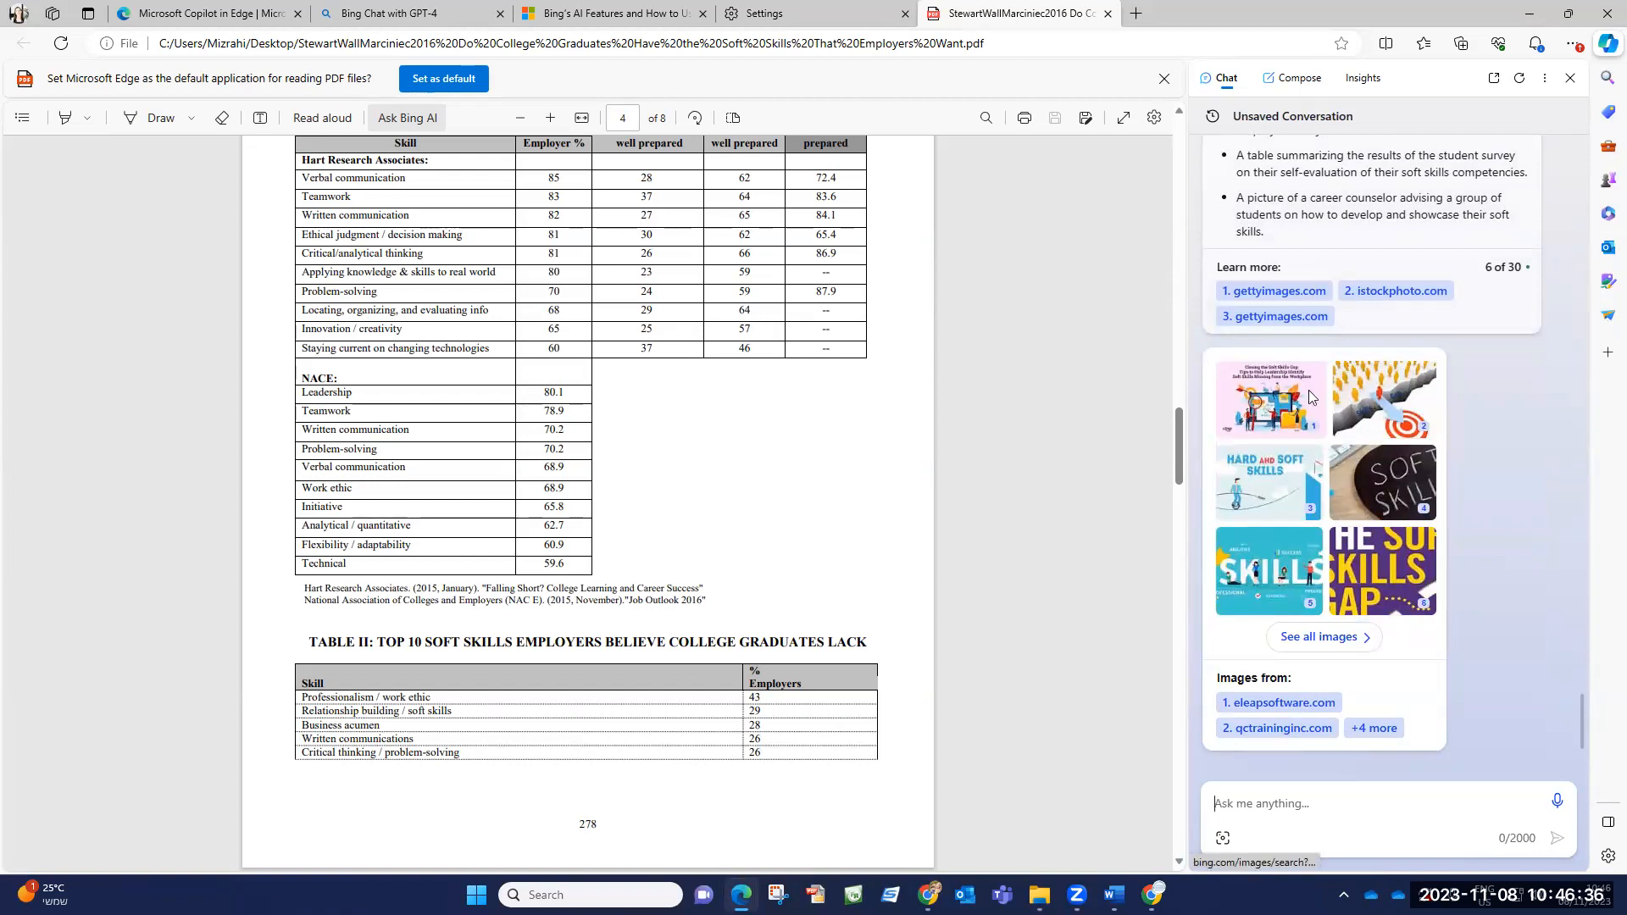
scroll(1309, 373, "up", 2)
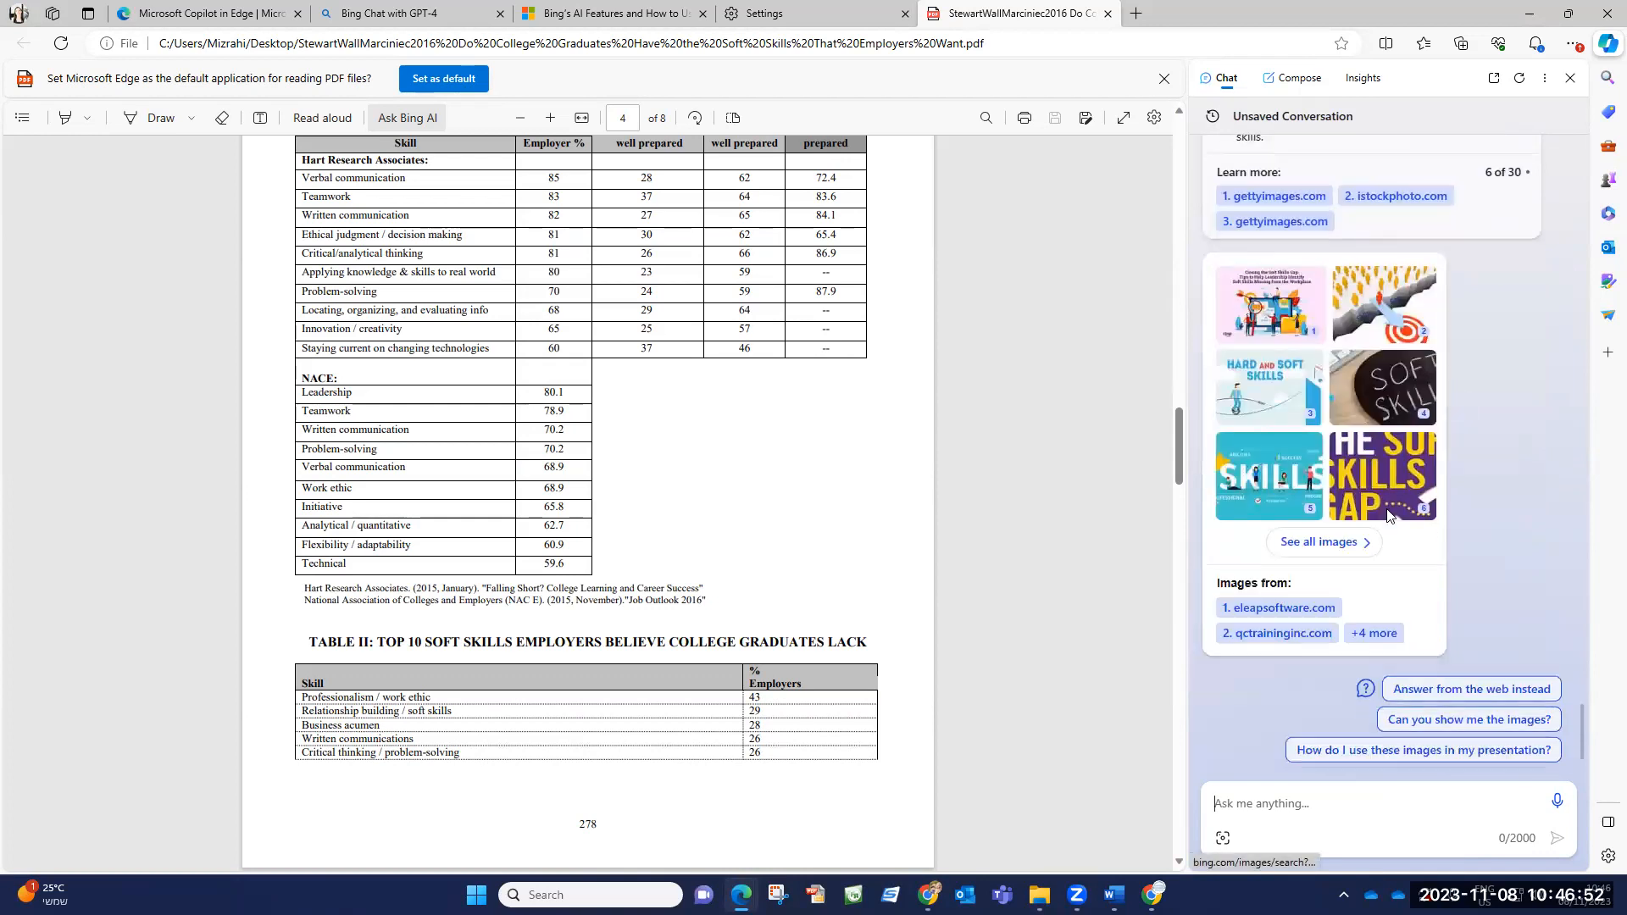
View all the suggested soft skills gap images on Bing and return to the PDF
left_click(1367, 543)
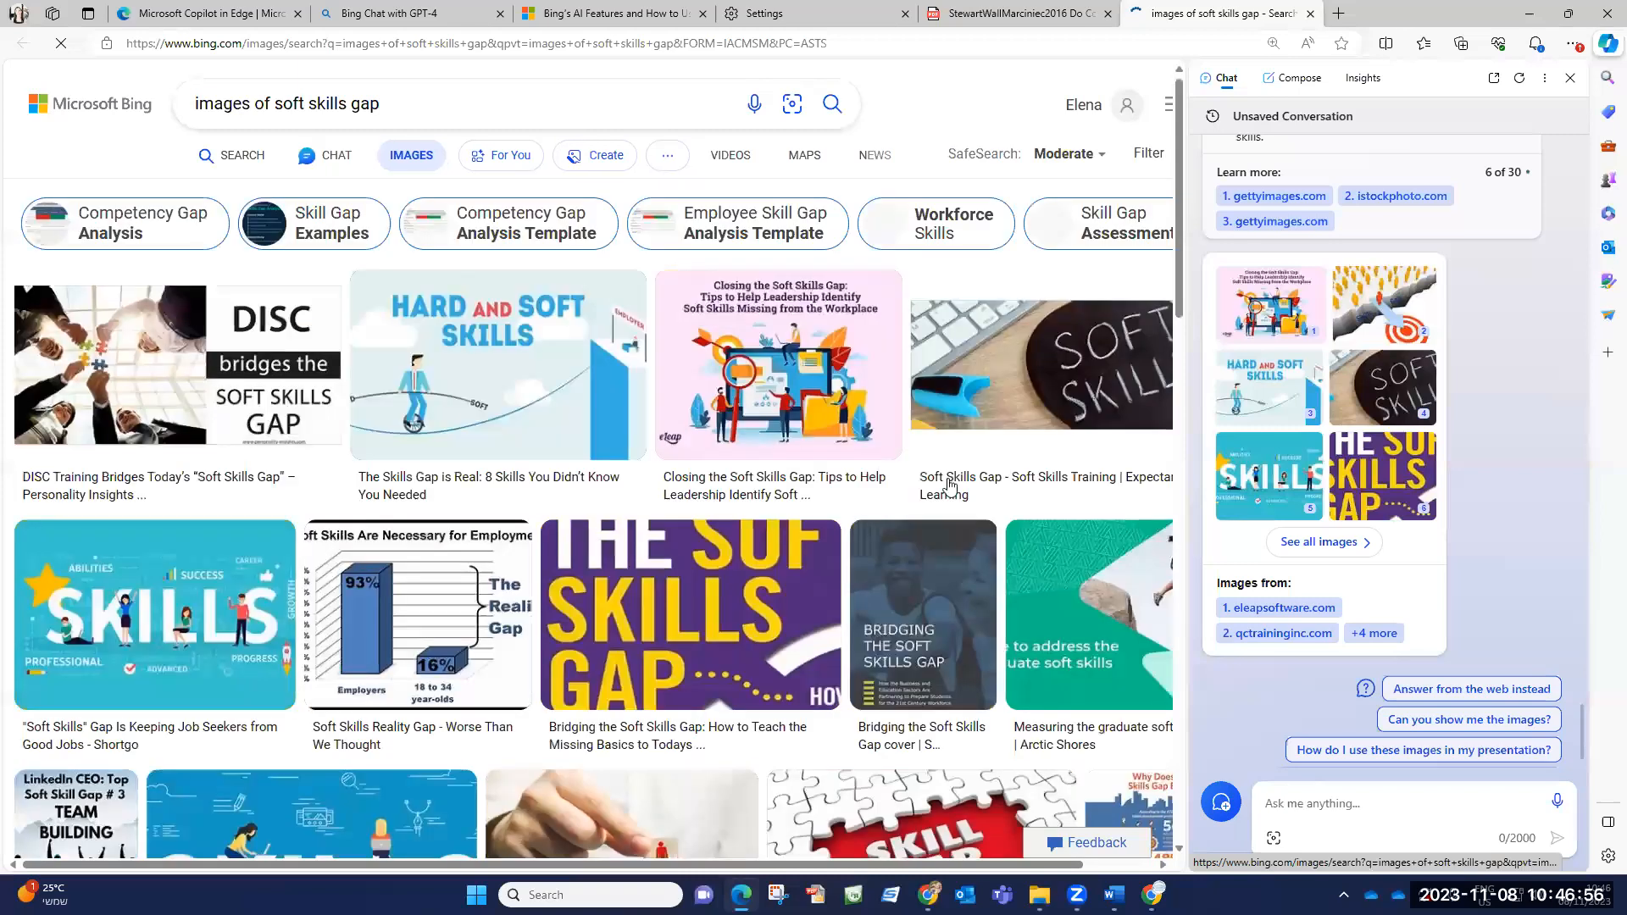
scroll(1541, 329, "up", 4)
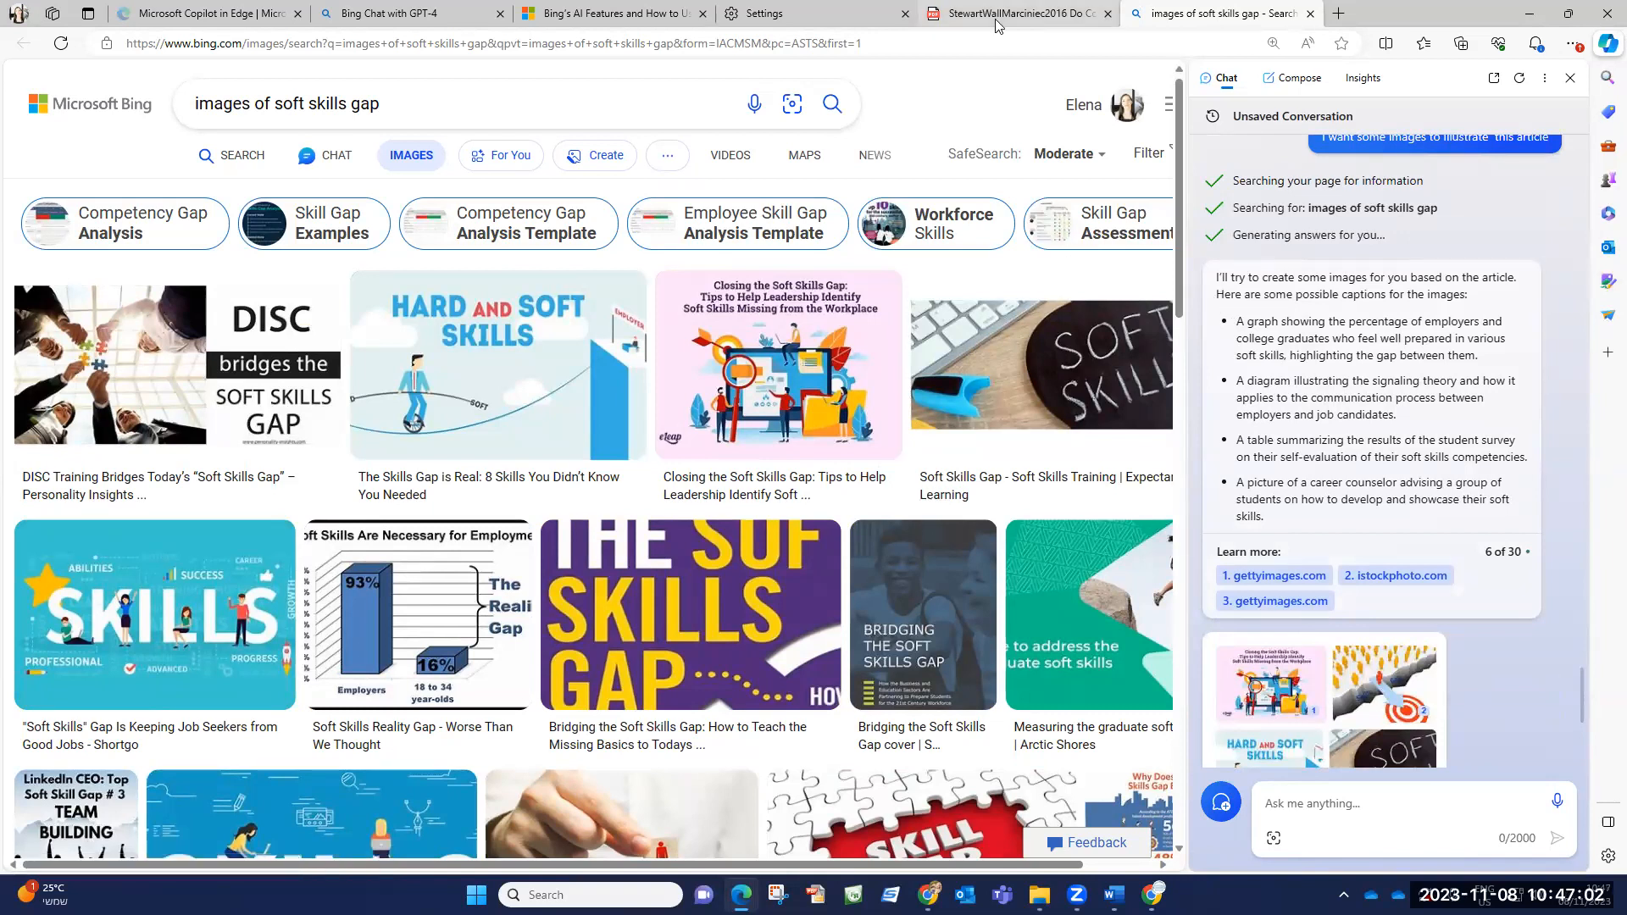
key("ctrl+shift+Tab")
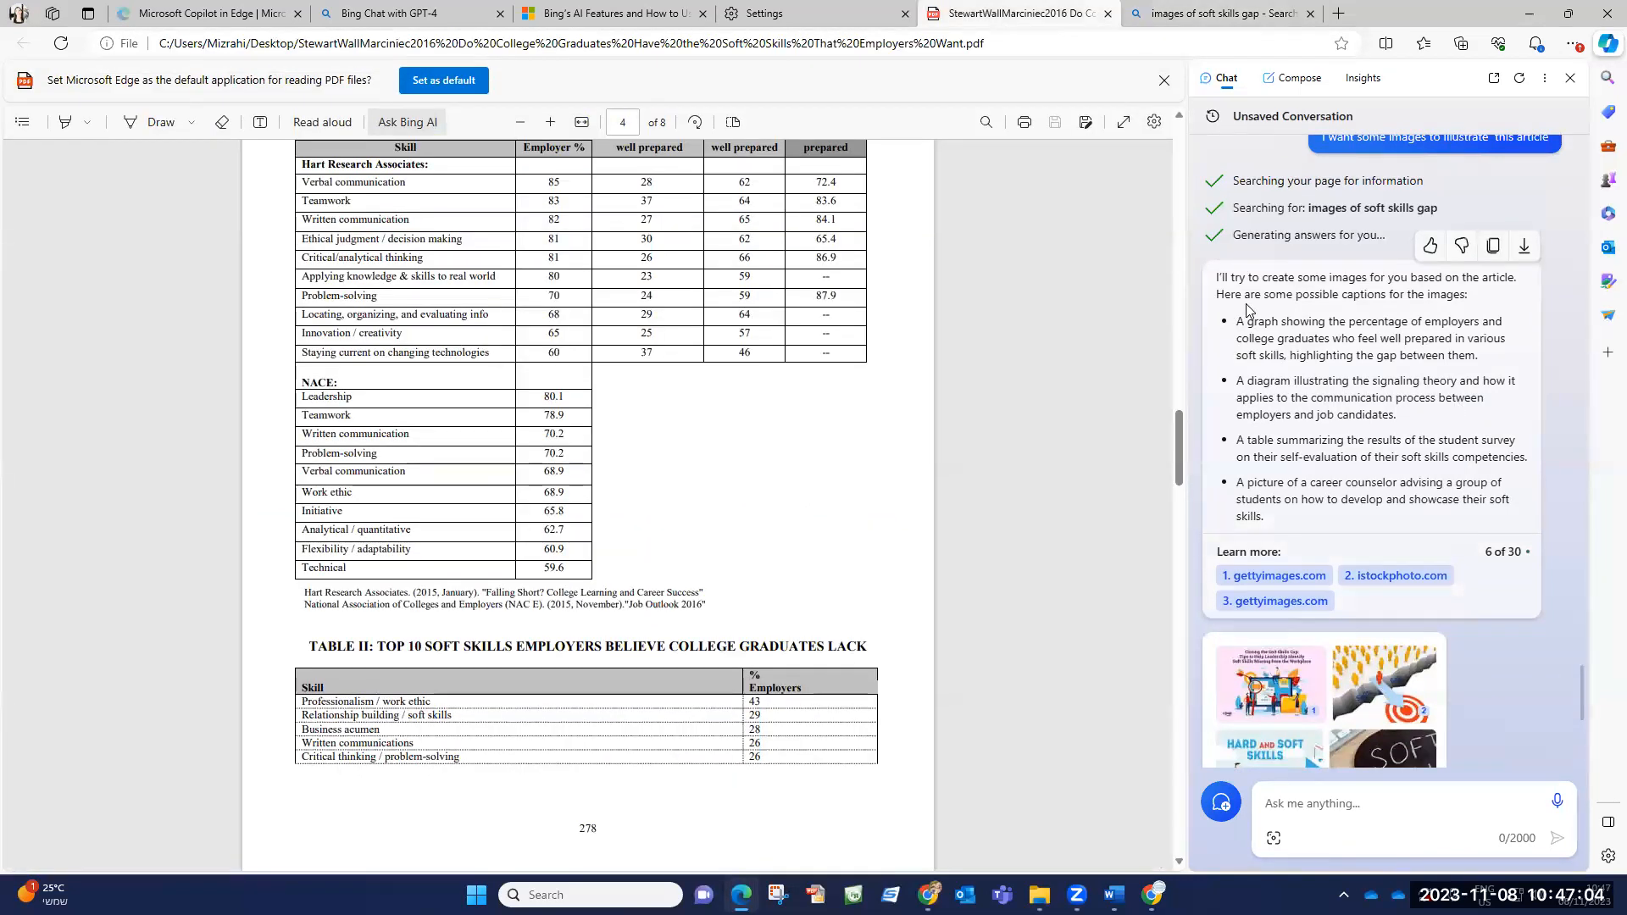
Paste Copilot's suggested image captions into Image Creator as the prompt and remove the introductory line
left_click_drag(1217, 295, 1373, 485)
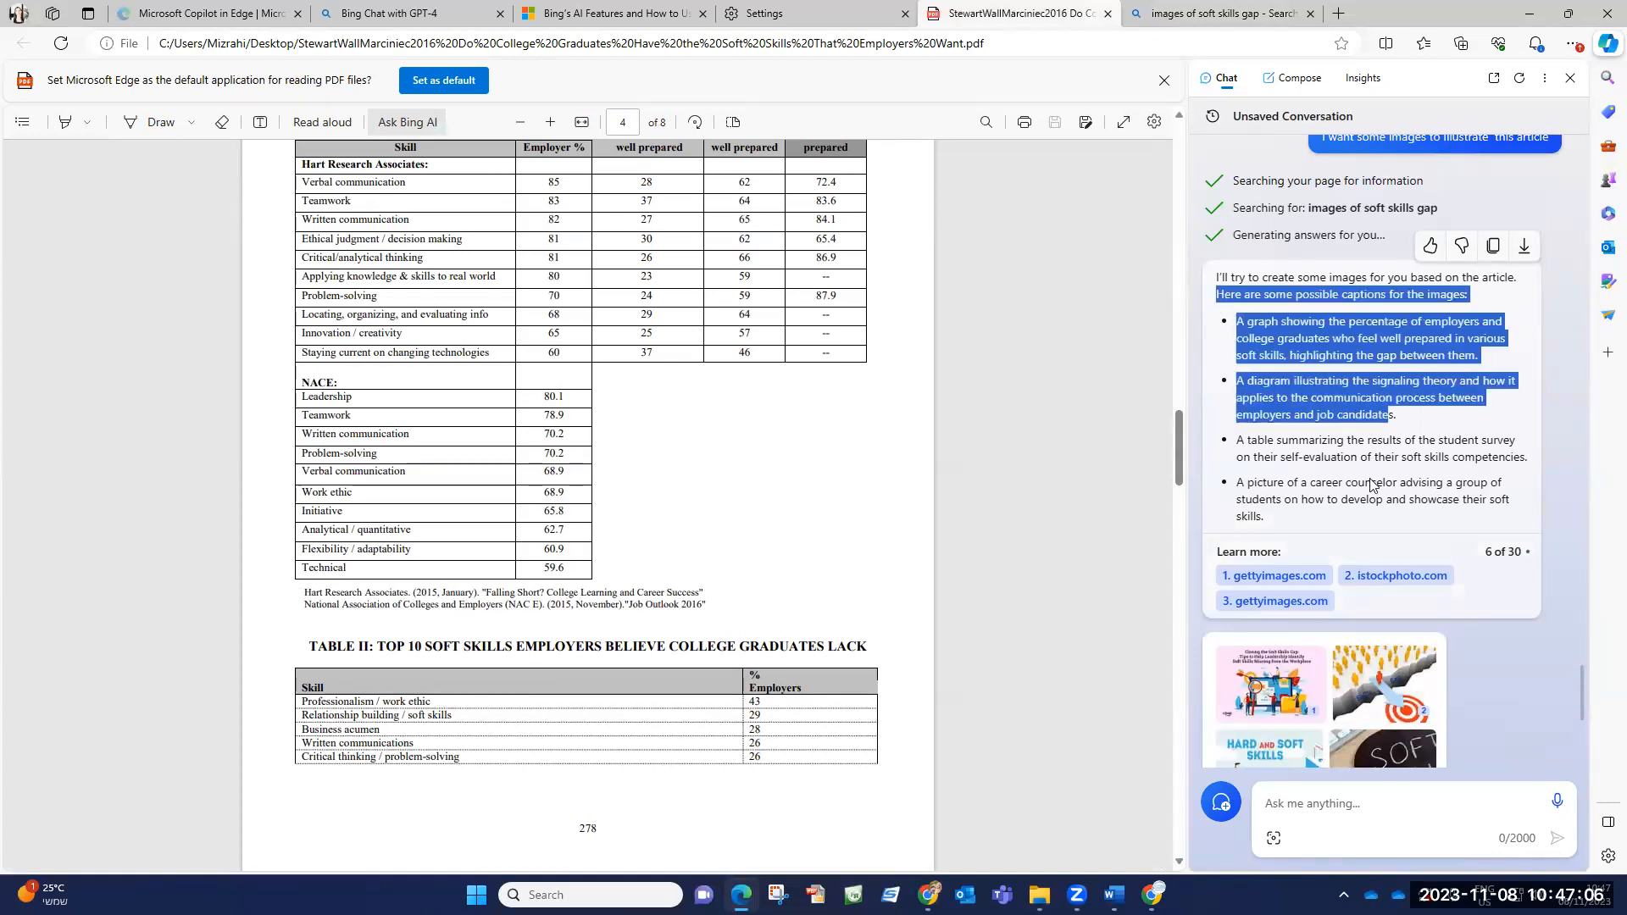
left_click(1604, 288)
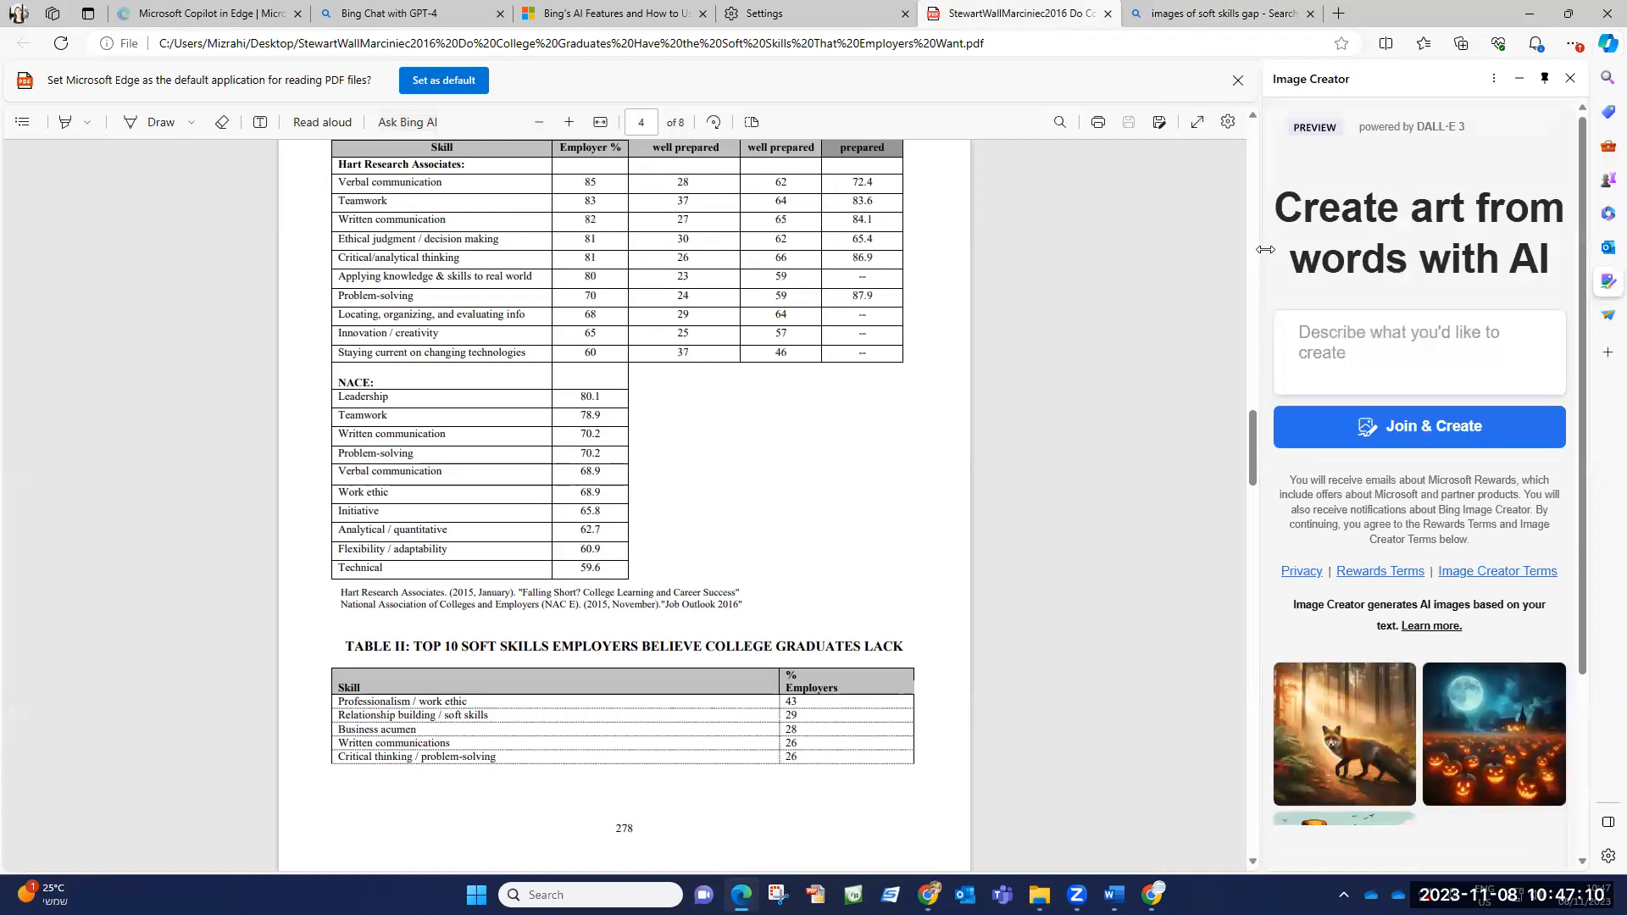
left_click(1417, 332)
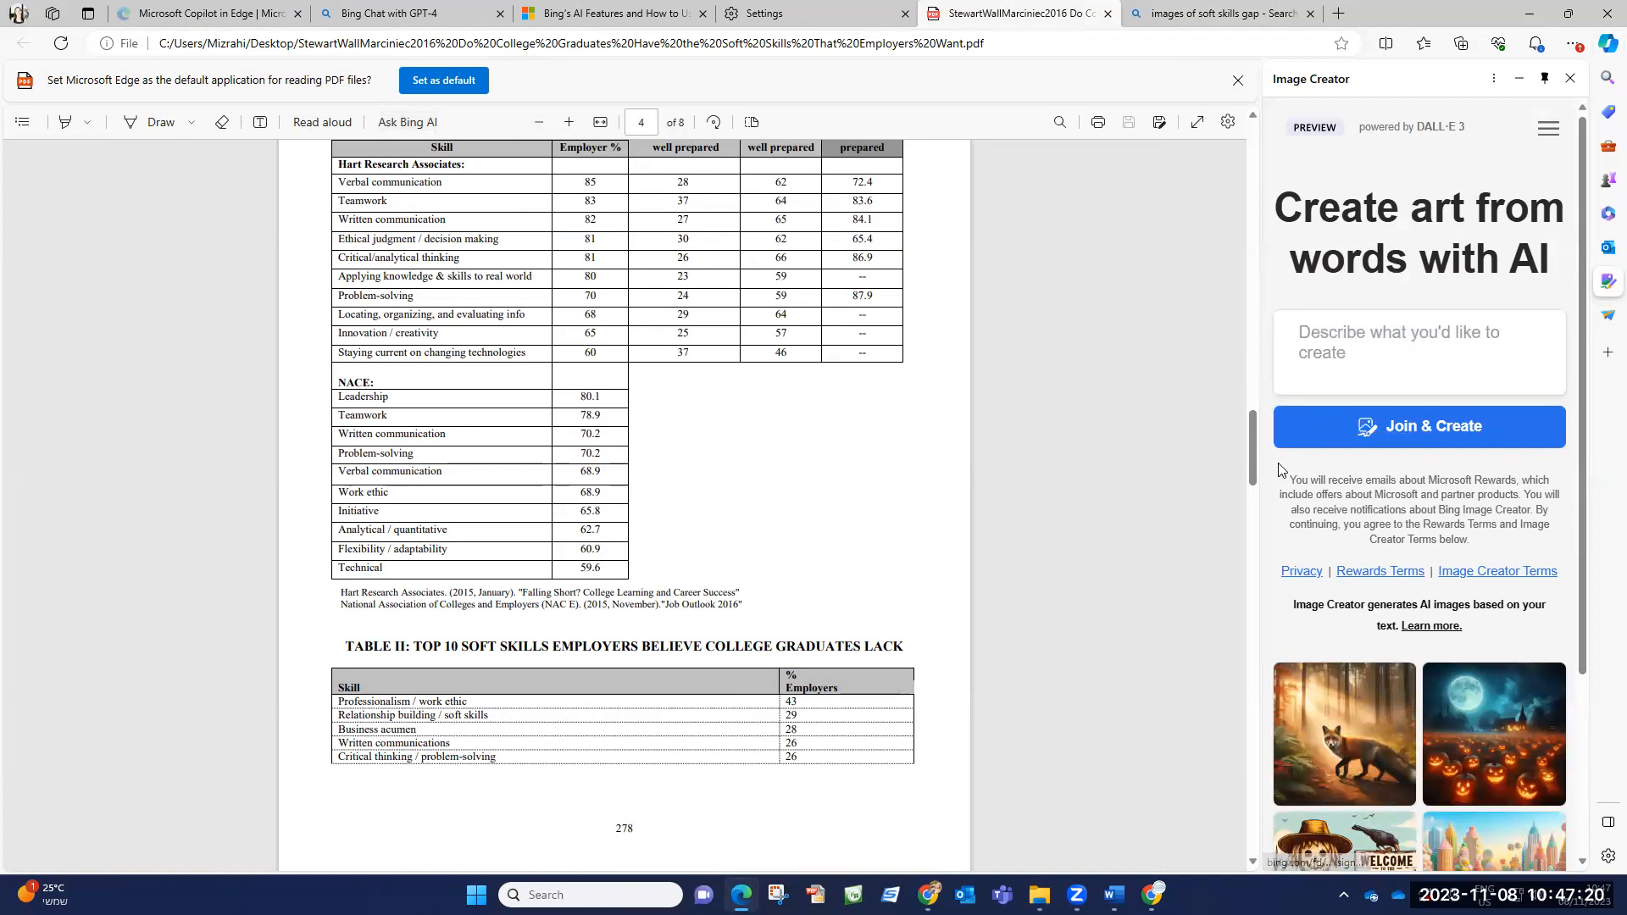
key("ctrl+v")
scroll(1376, 354, "up", 5)
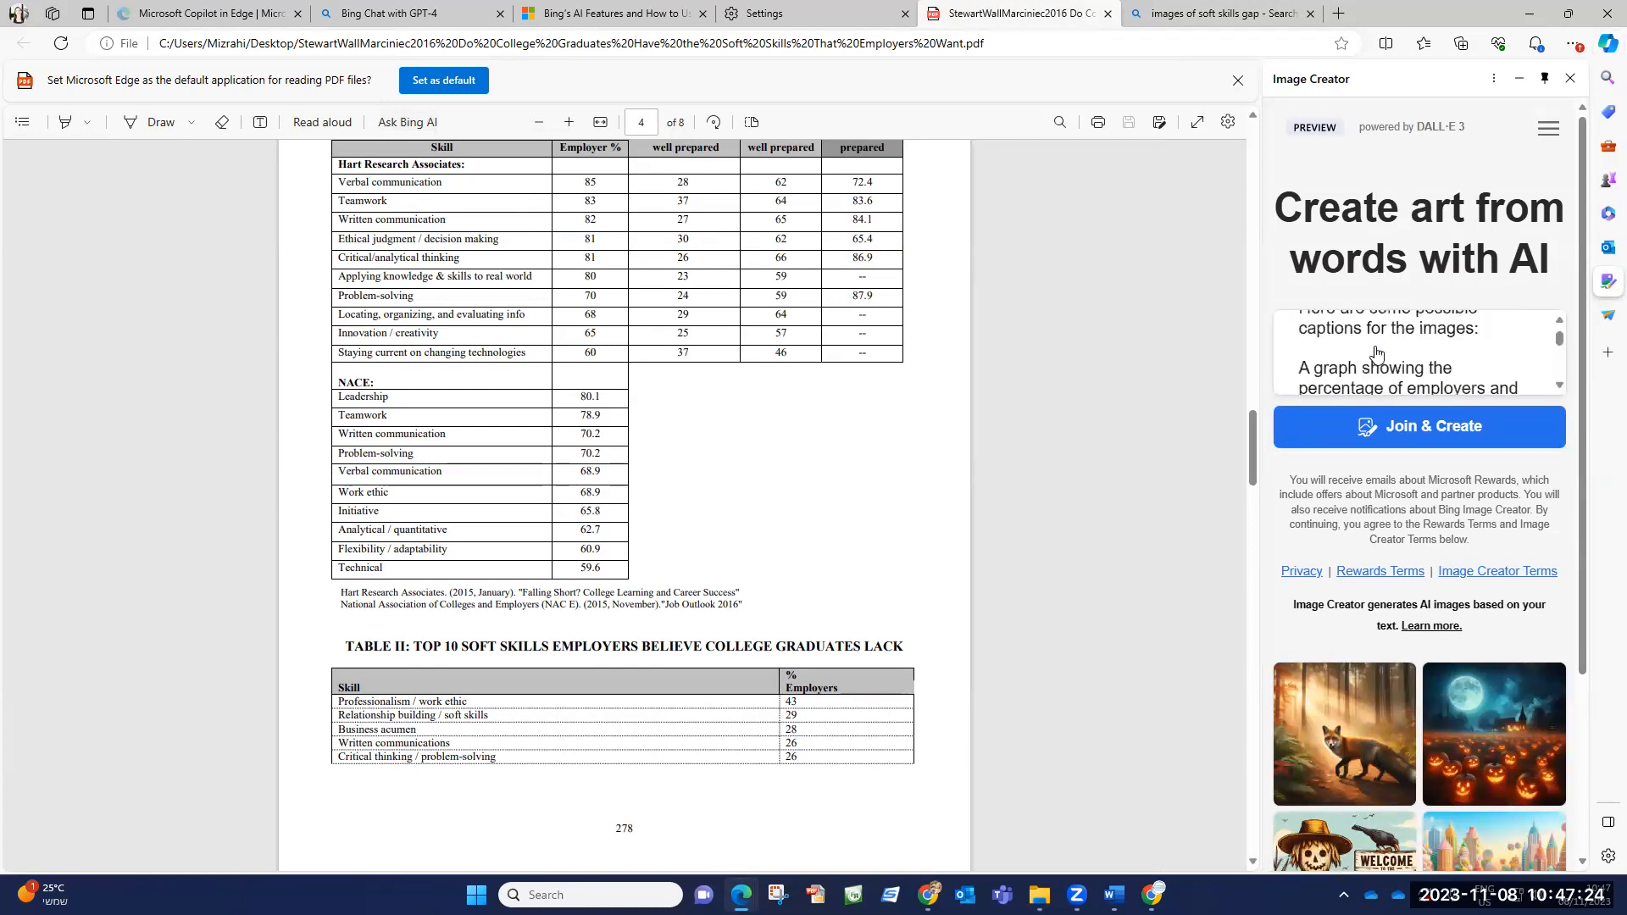
scroll(1376, 355, "up", 3)
left_click_drag(1273, 334, 1516, 351)
key("BackSpace")
scroll(1515, 351, "down", 3)
scroll(1515, 350, "down", 8)
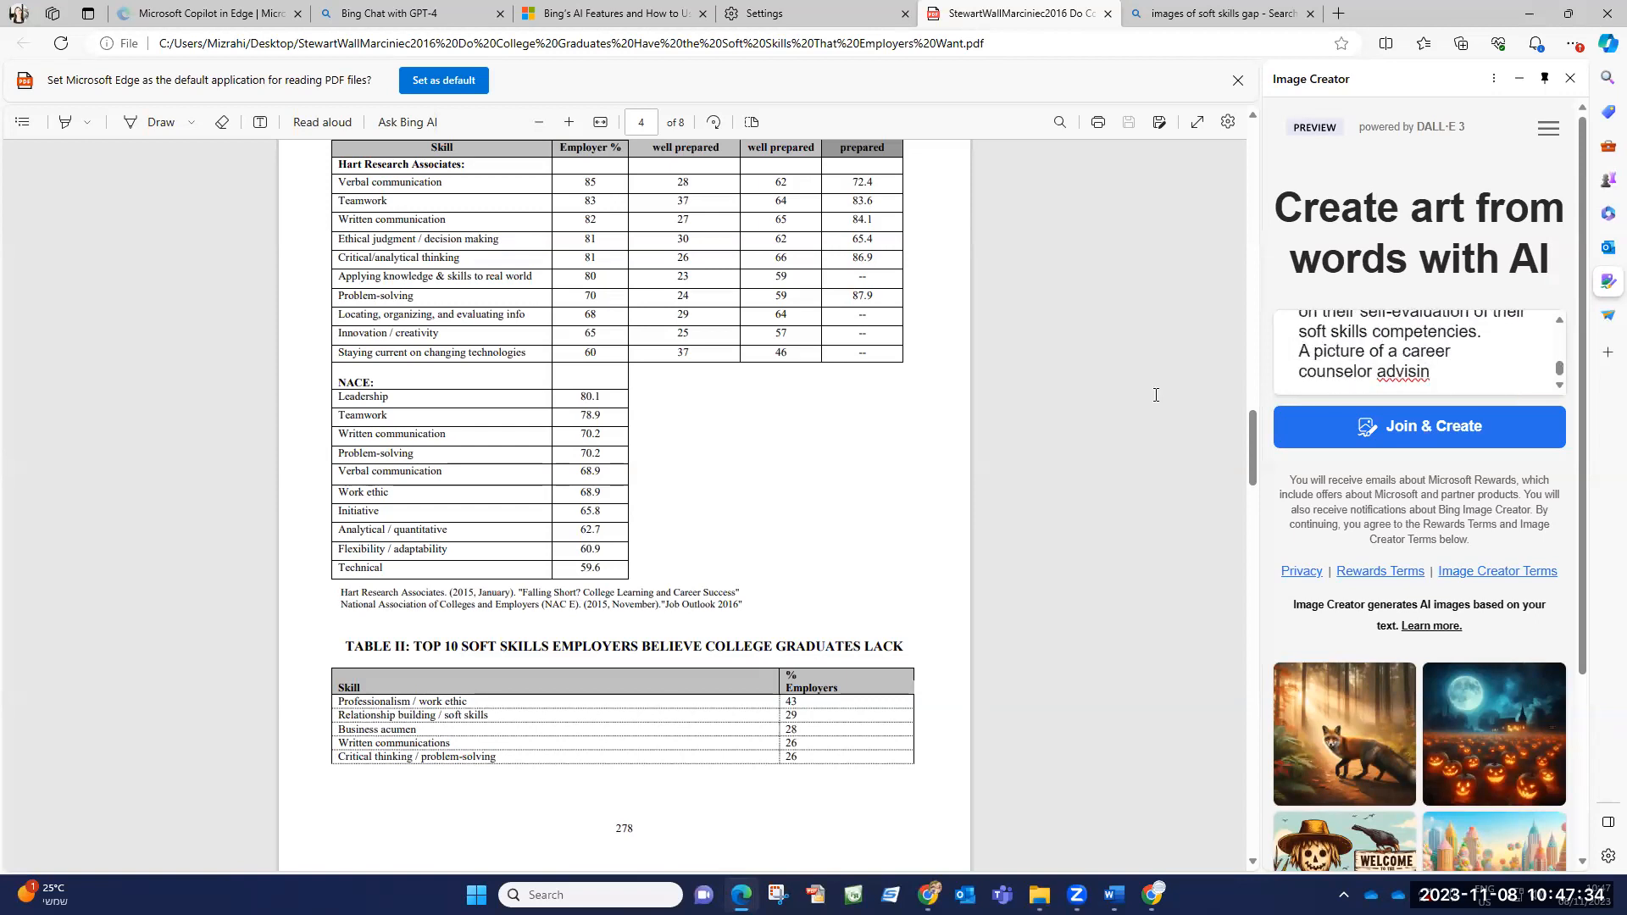
Replace the Image Creator prompt with Copilot's caption about a career counselor advising a group of students, and generate the images
left_click(1607, 44)
left_click_drag(1276, 519, 1228, 485)
key("ctrl+c")
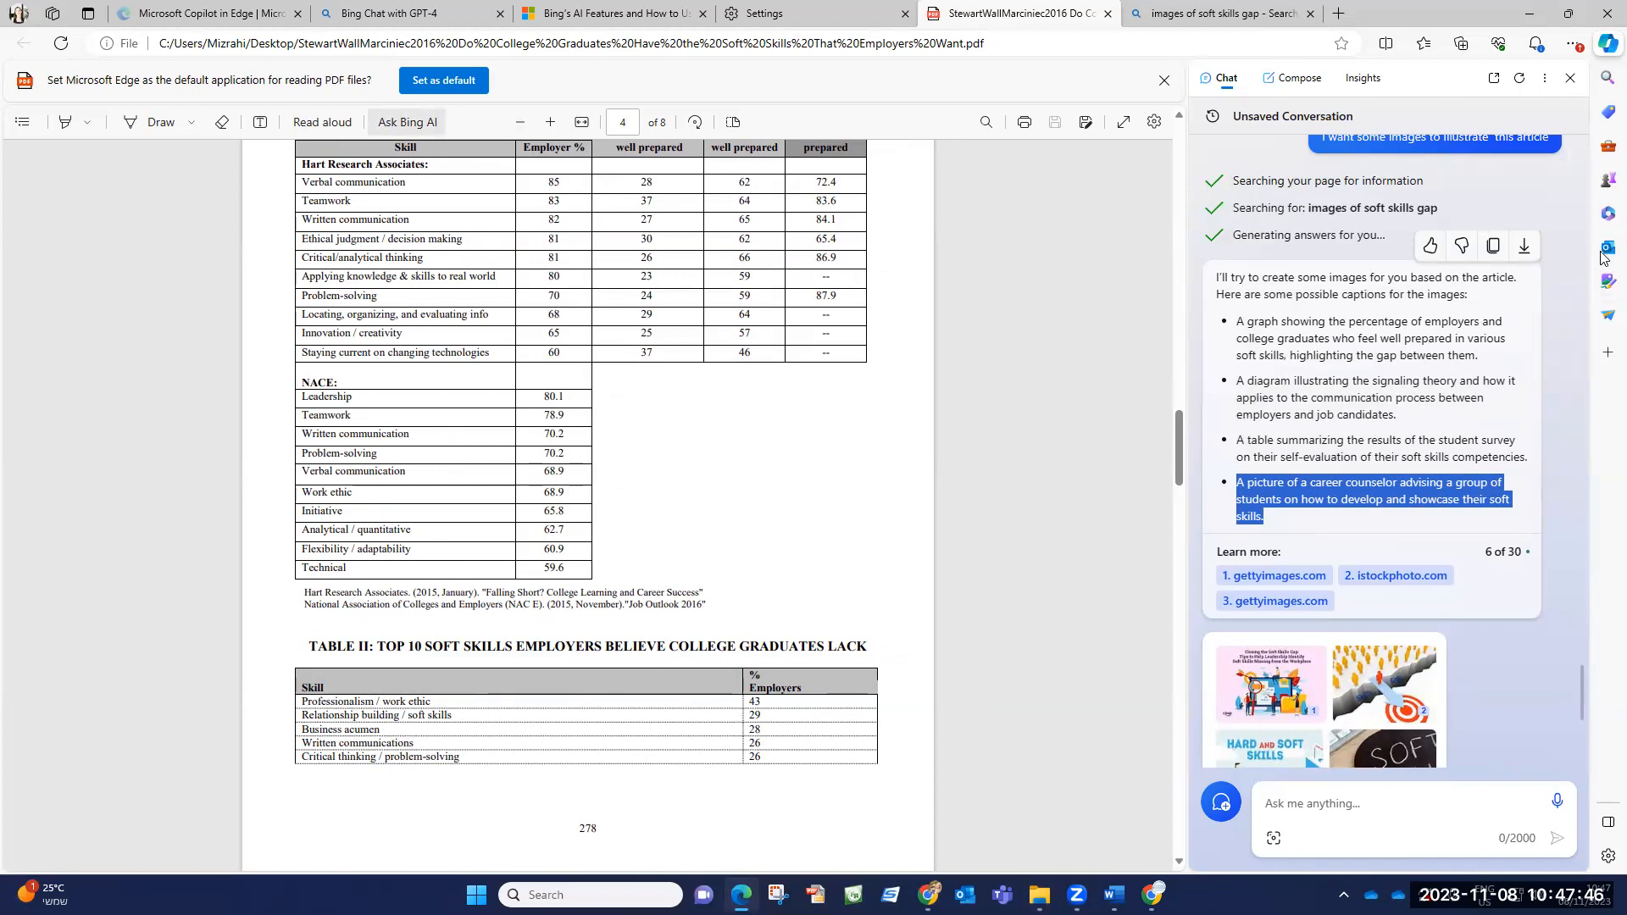
left_click(1608, 280)
left_click_drag(1444, 374, 1247, 294)
key("ctrl+v")
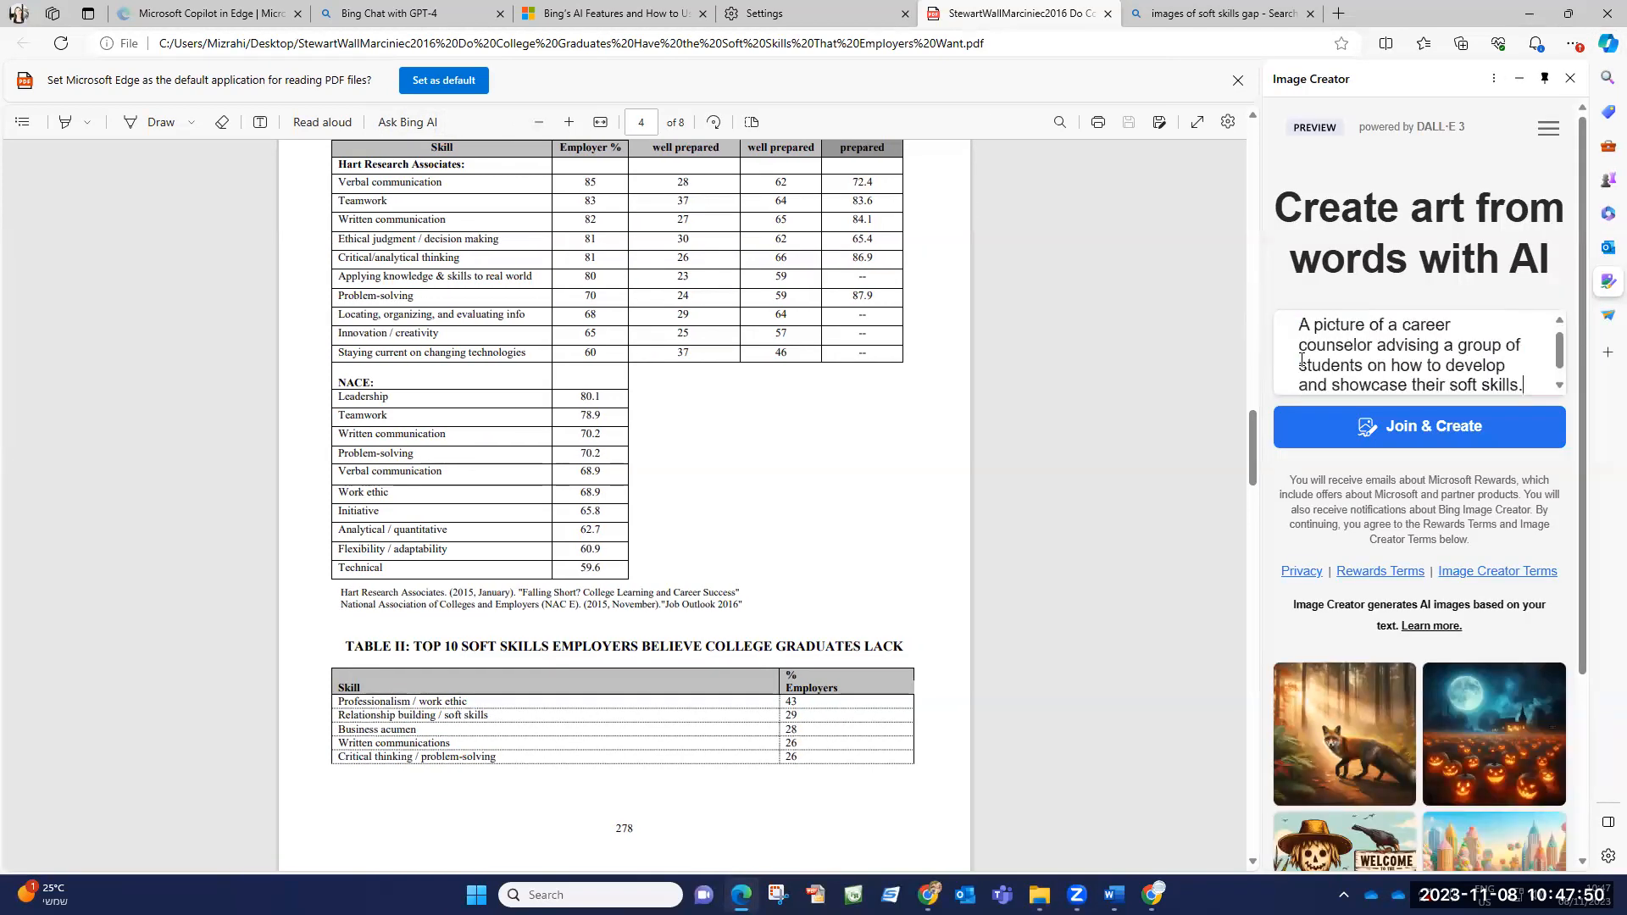
left_click(1446, 440)
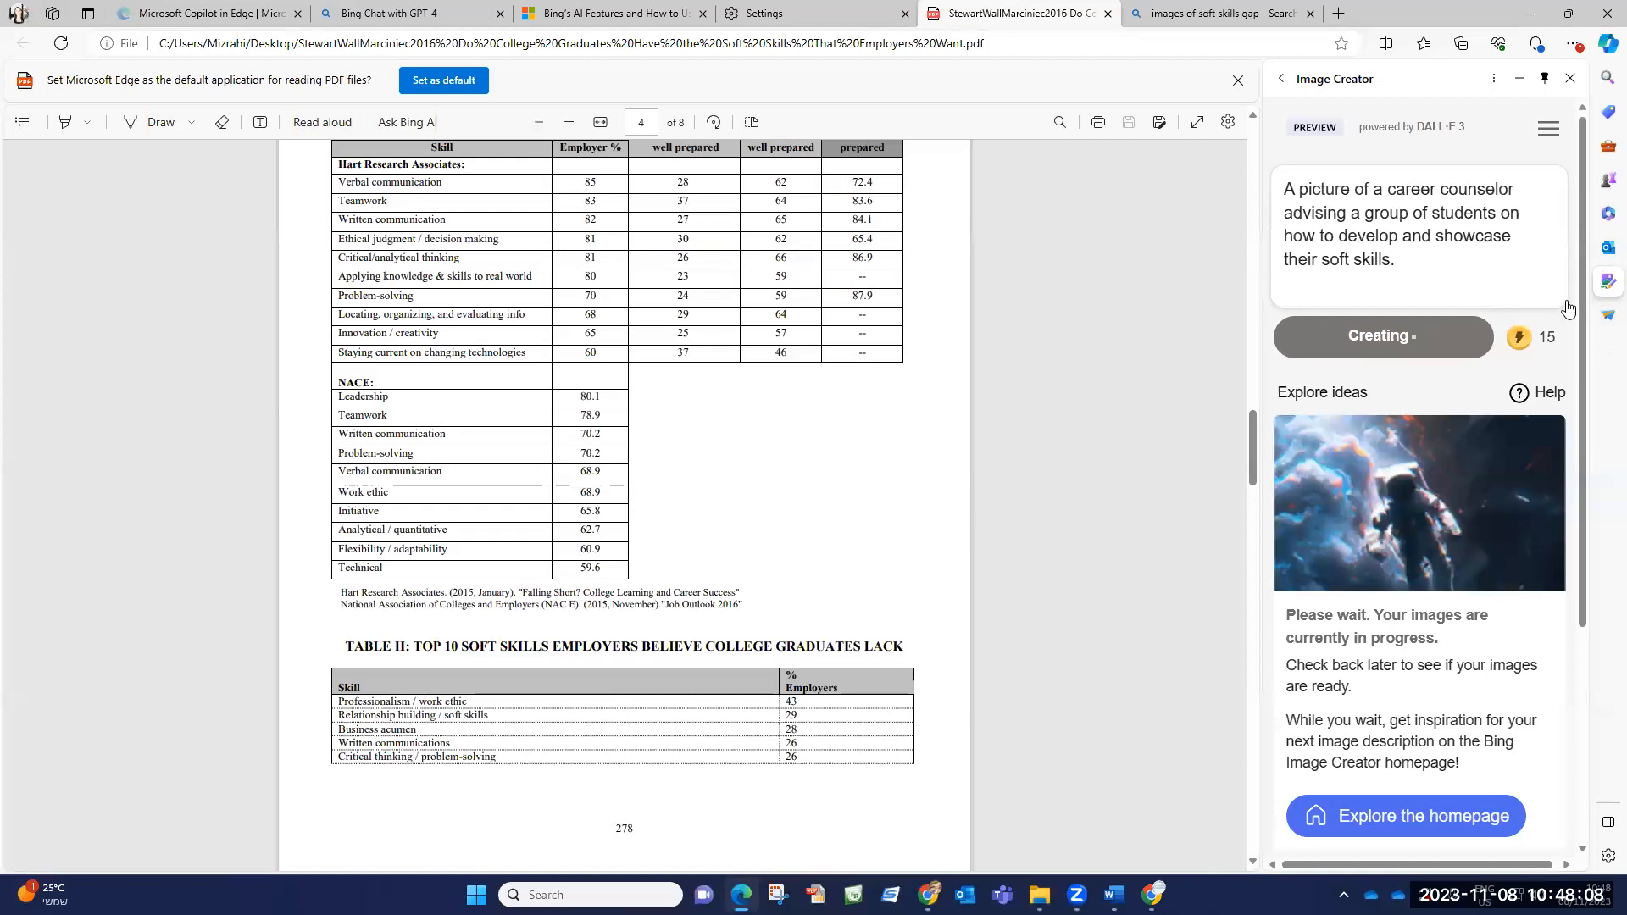
mouse_move(1546, 338)
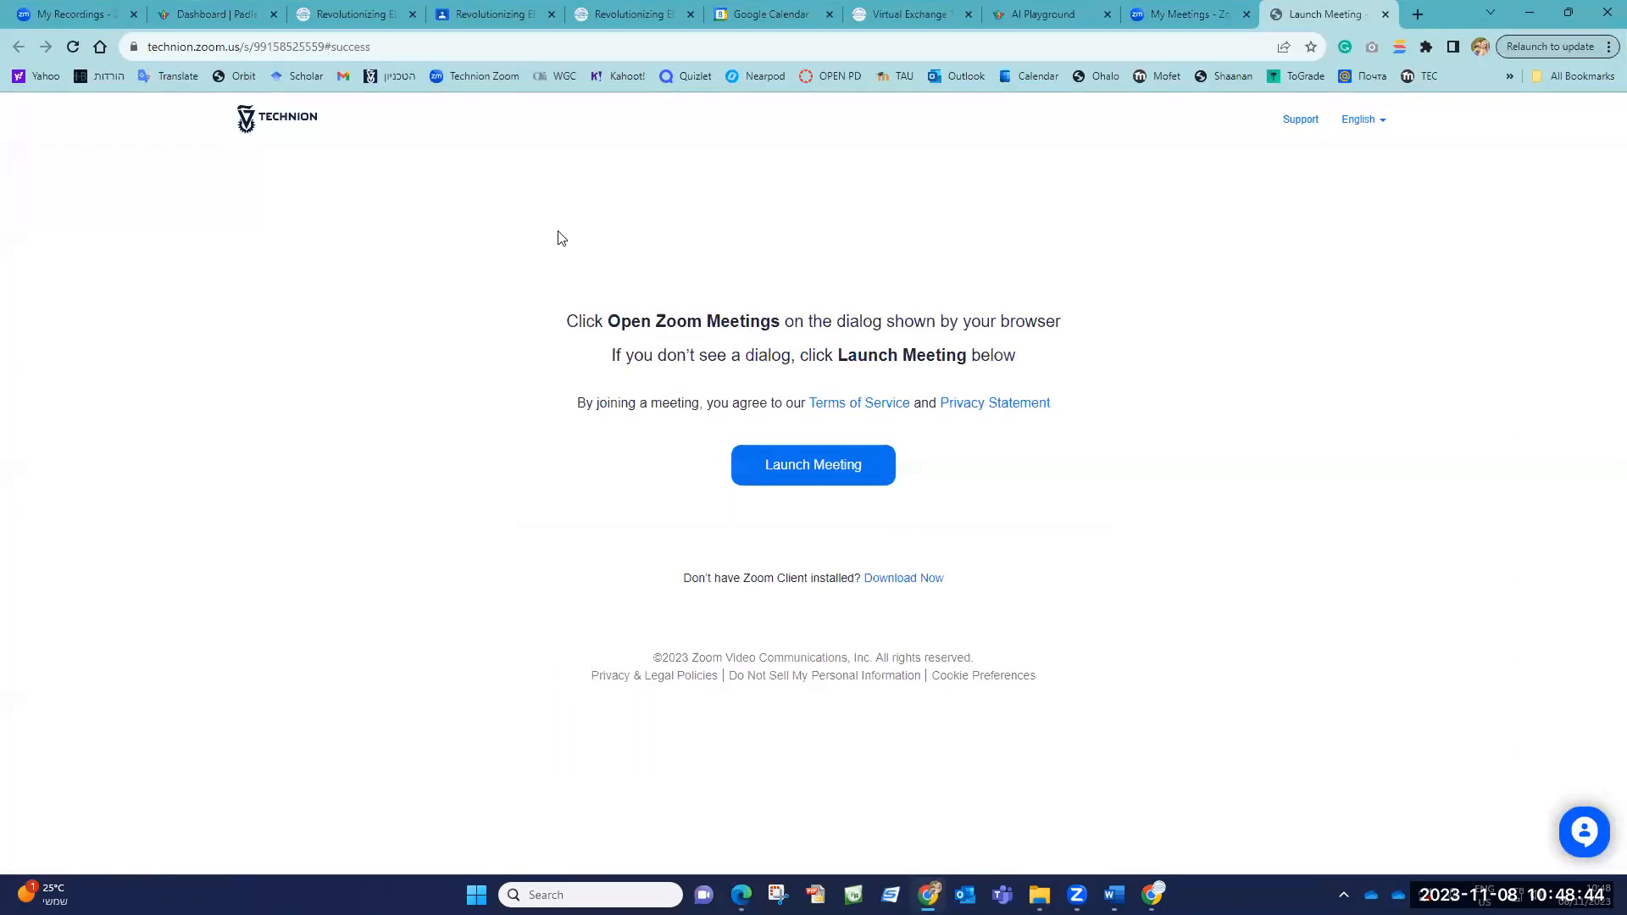
Switch to the AI Playground Padlet in Chrome and add a section named "Tips"
left_click(1037, 14)
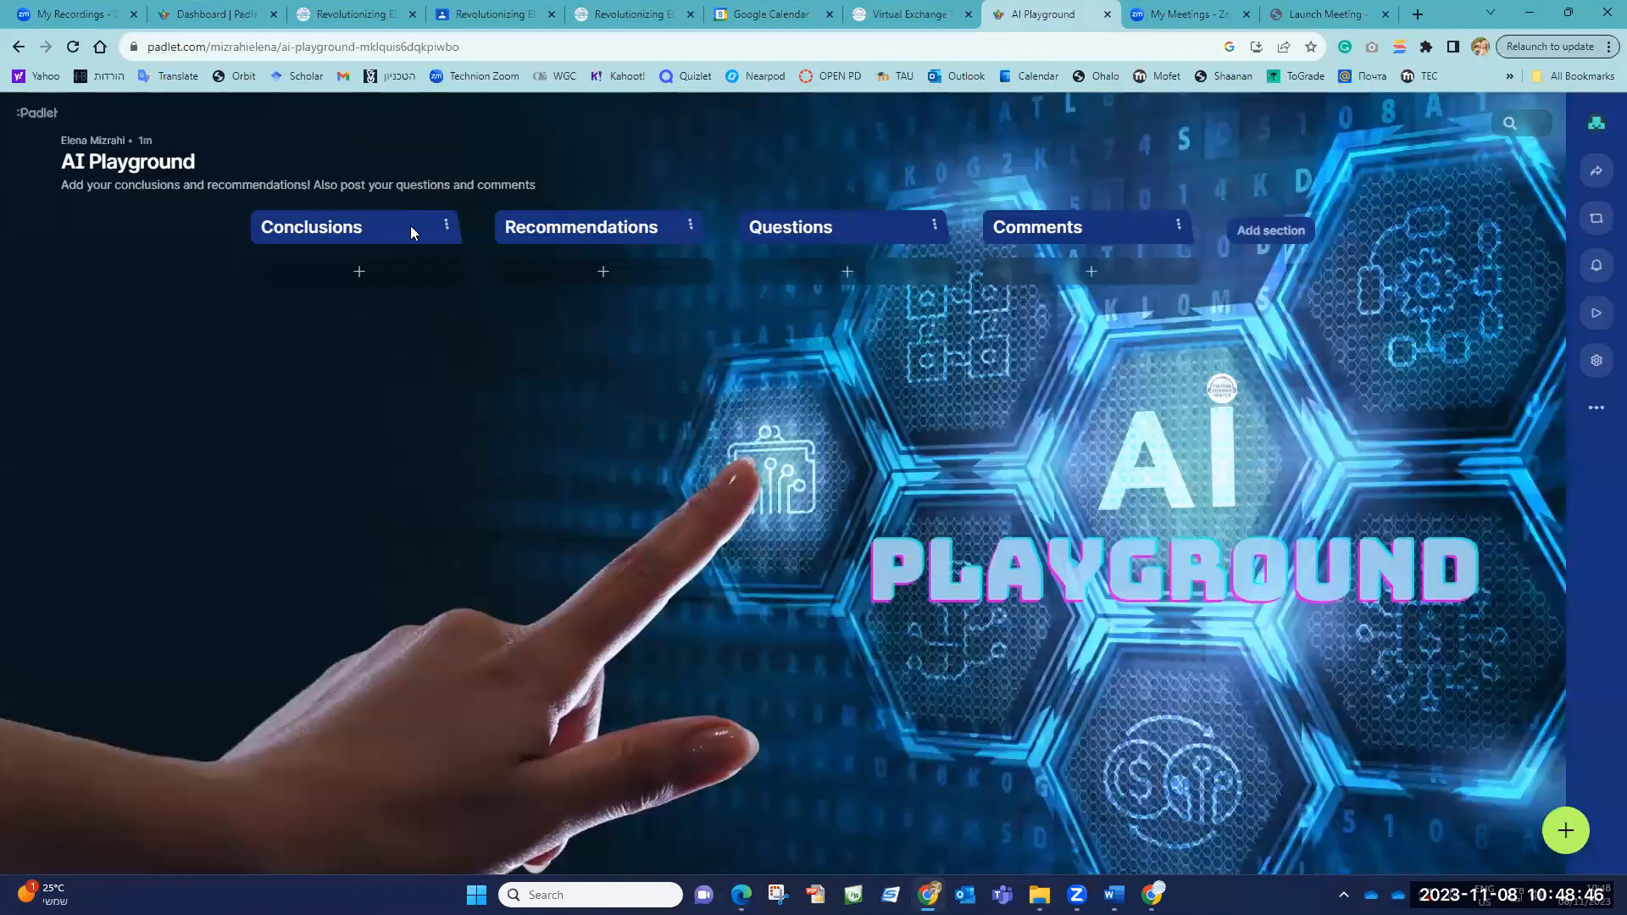
left_click(1278, 232)
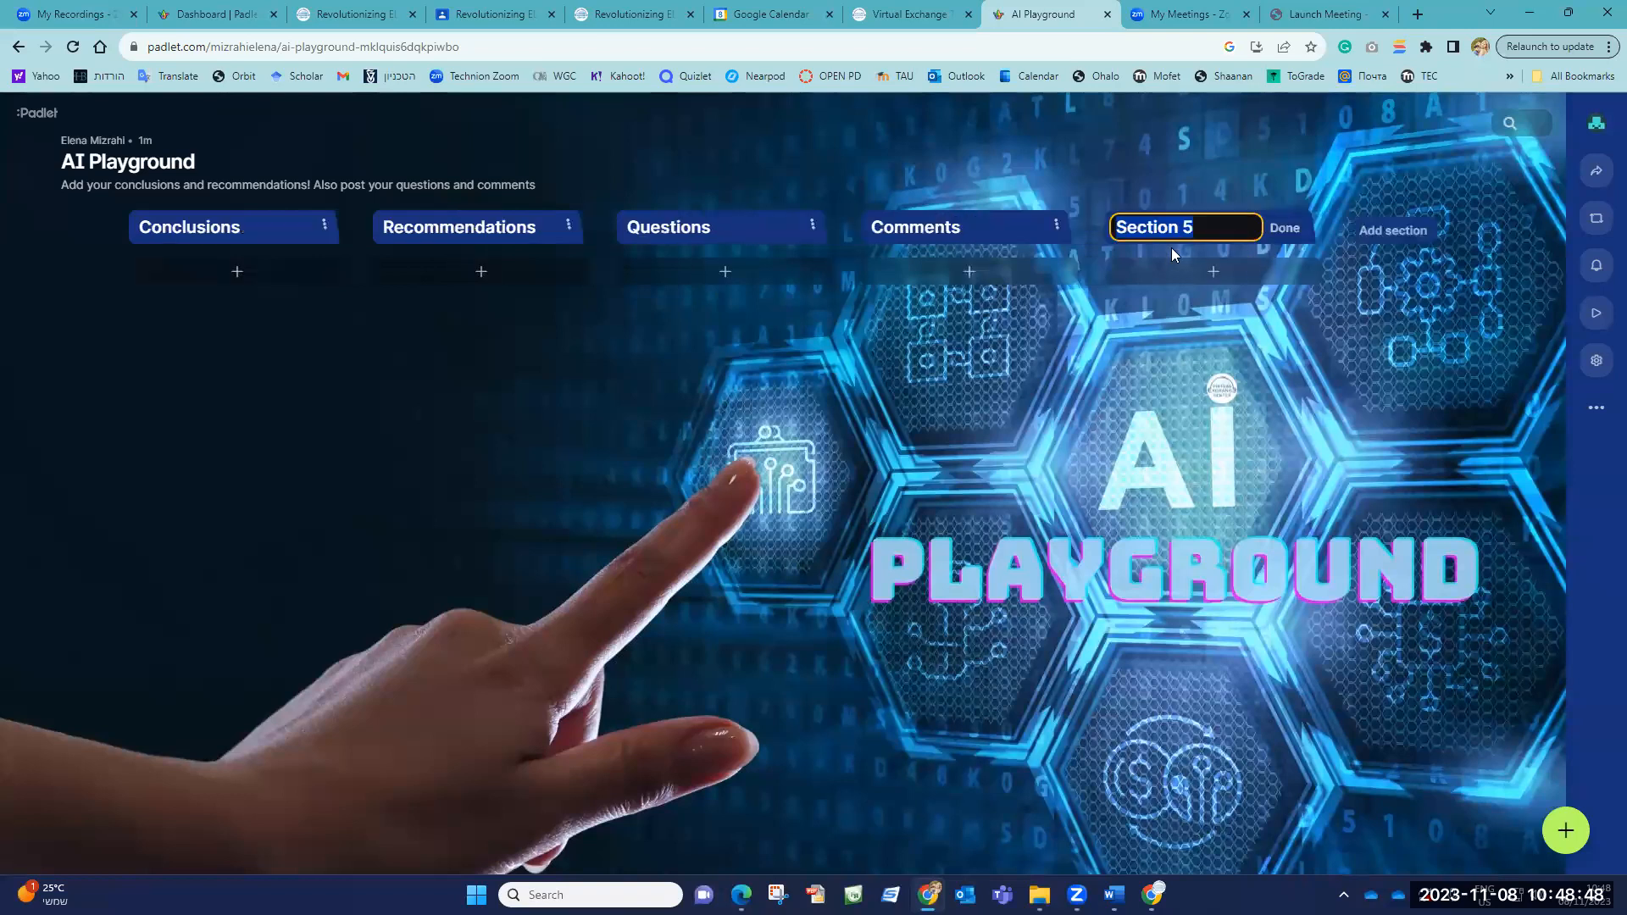
type("Tips")
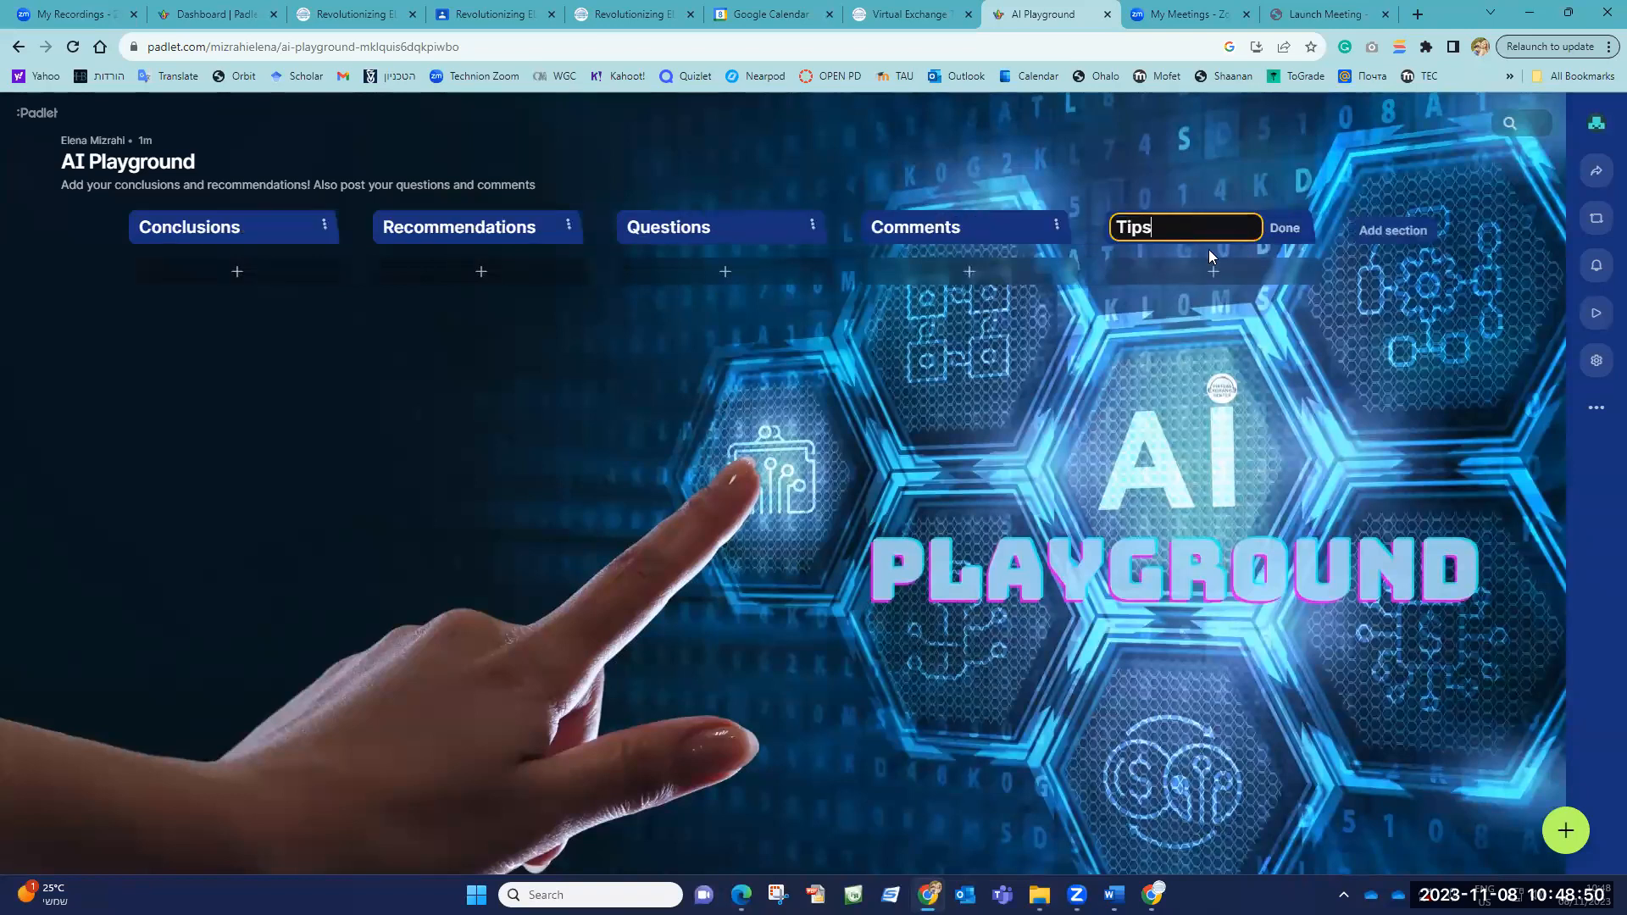
key("Return")
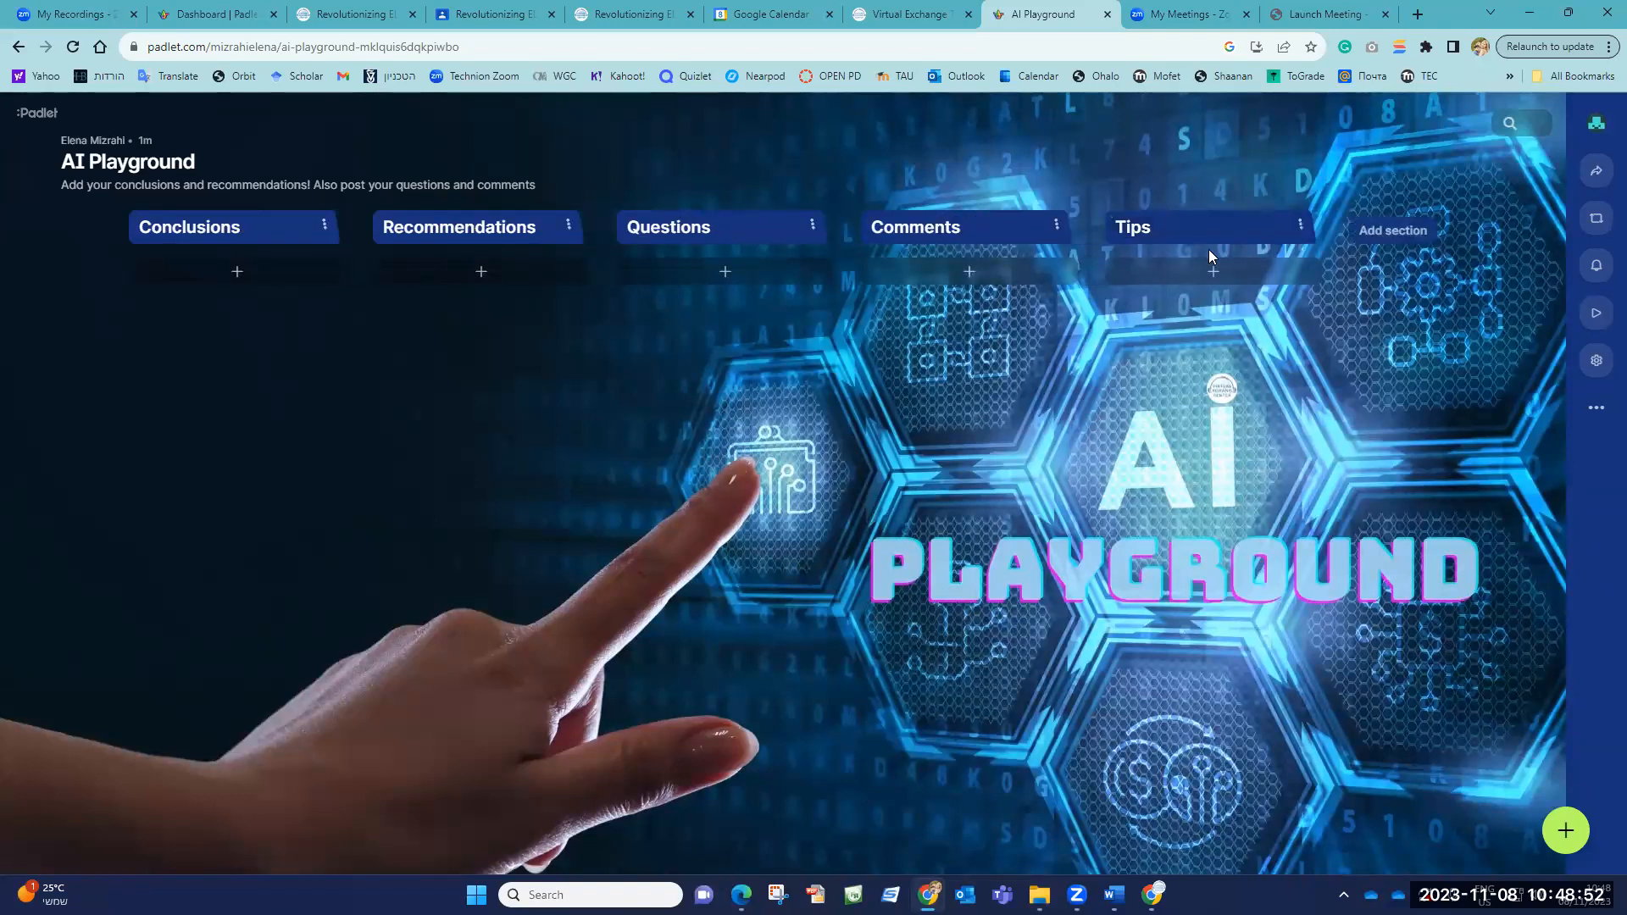
left_click(1214, 271)
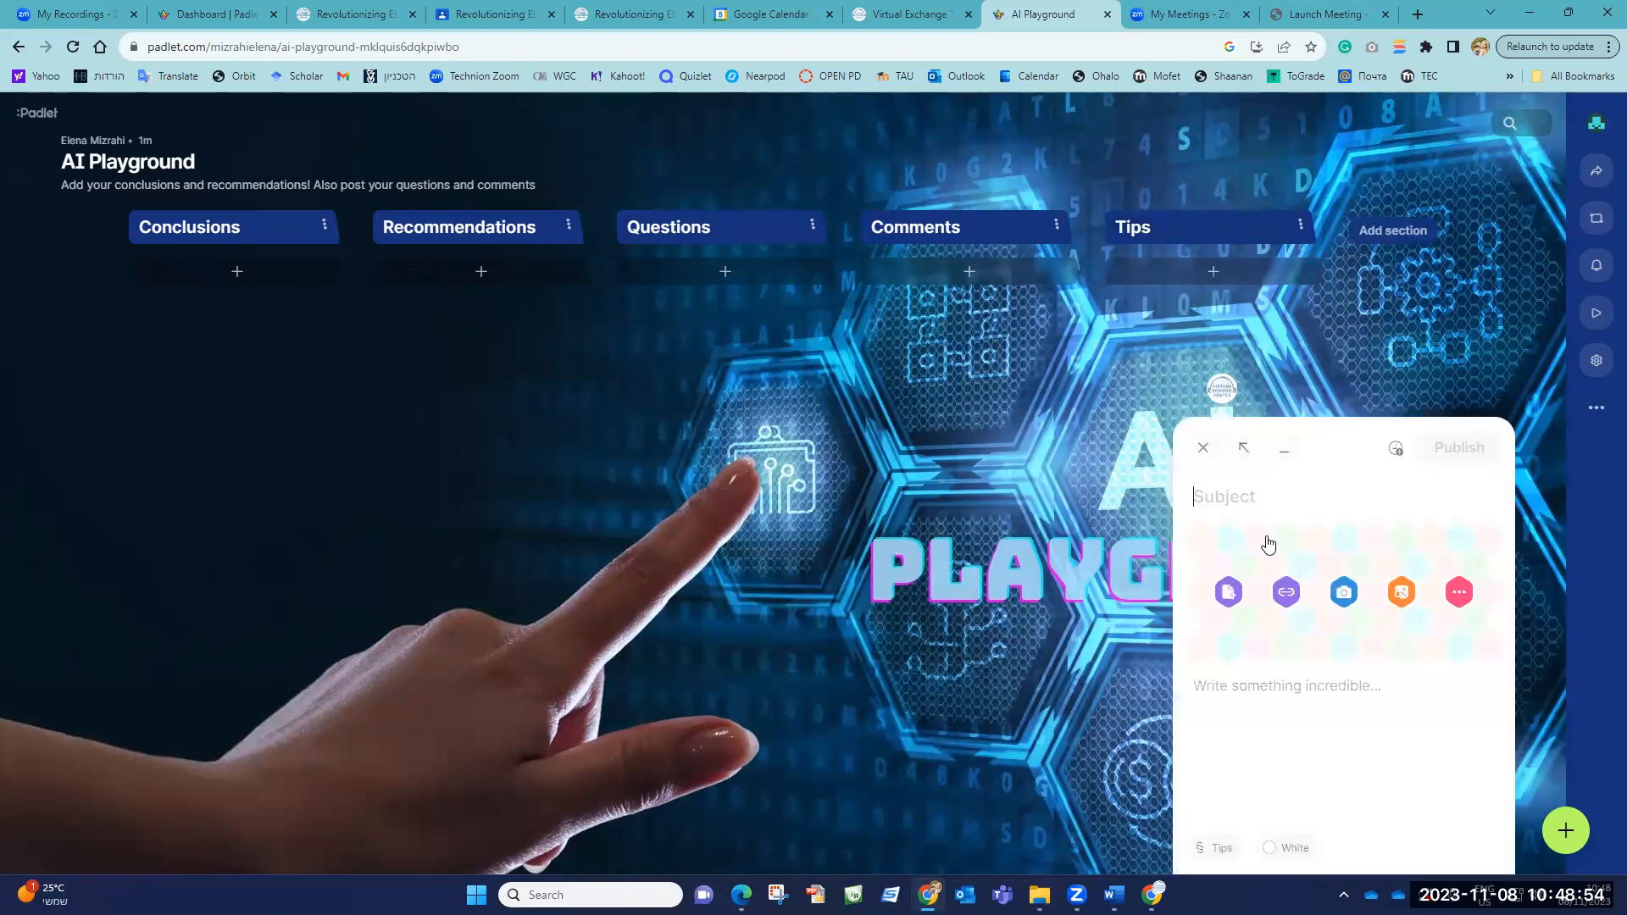
key("ctrl+v")
left_click(1262, 687)
type("https://www.techfinitive.com/features/how-microsoft-ai-makes-bing-and-copilot-work/")
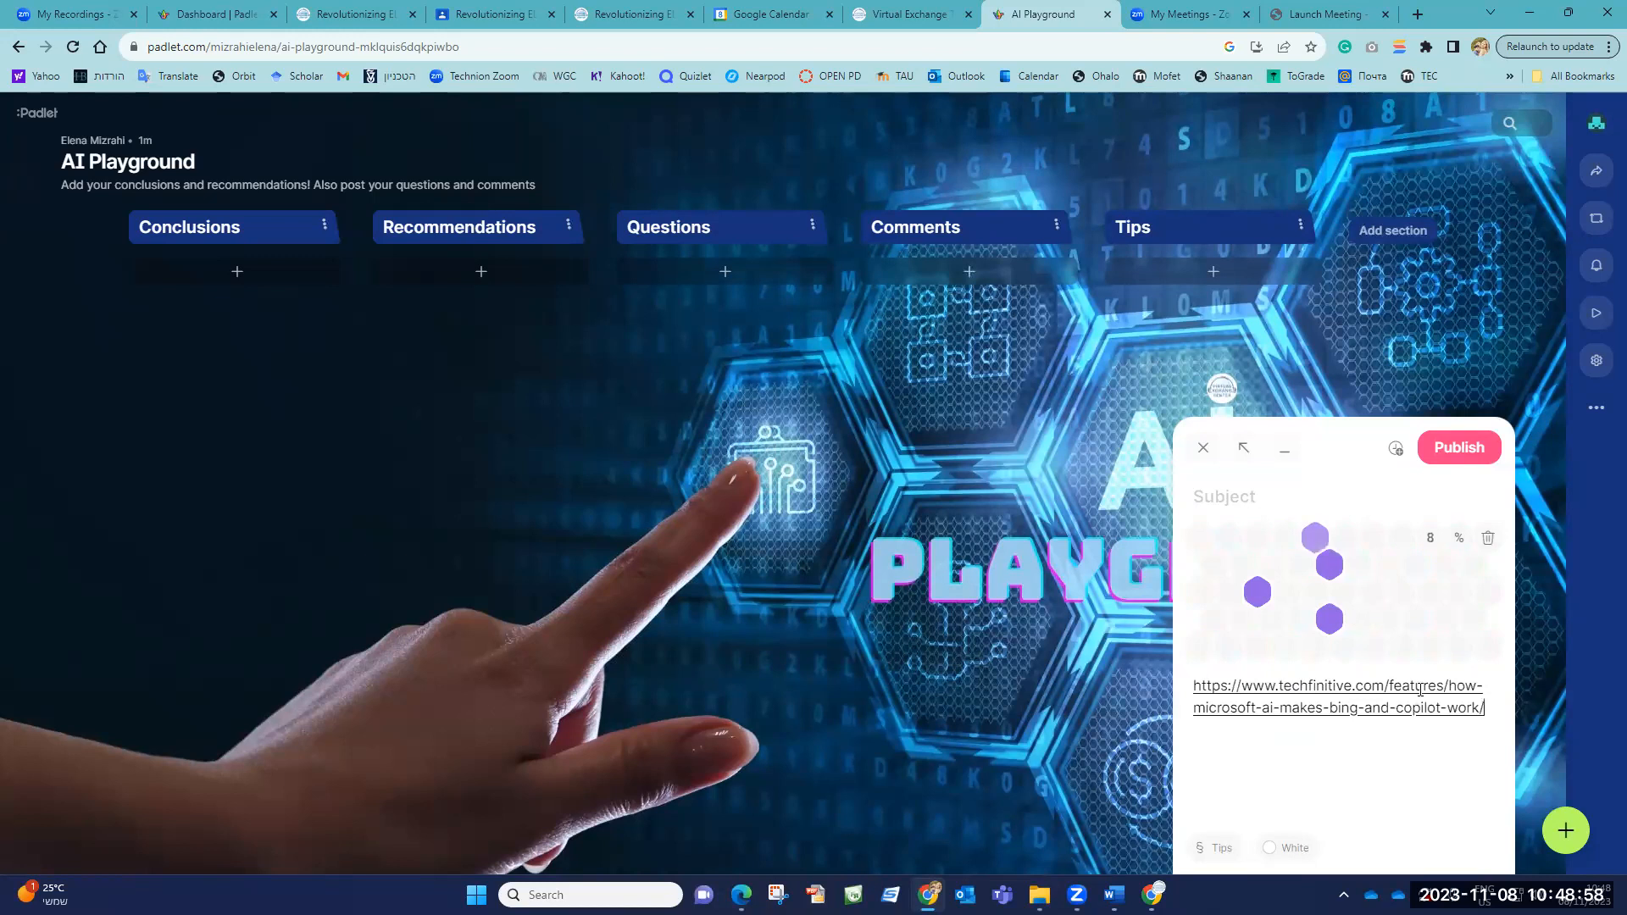
left_click(1288, 640)
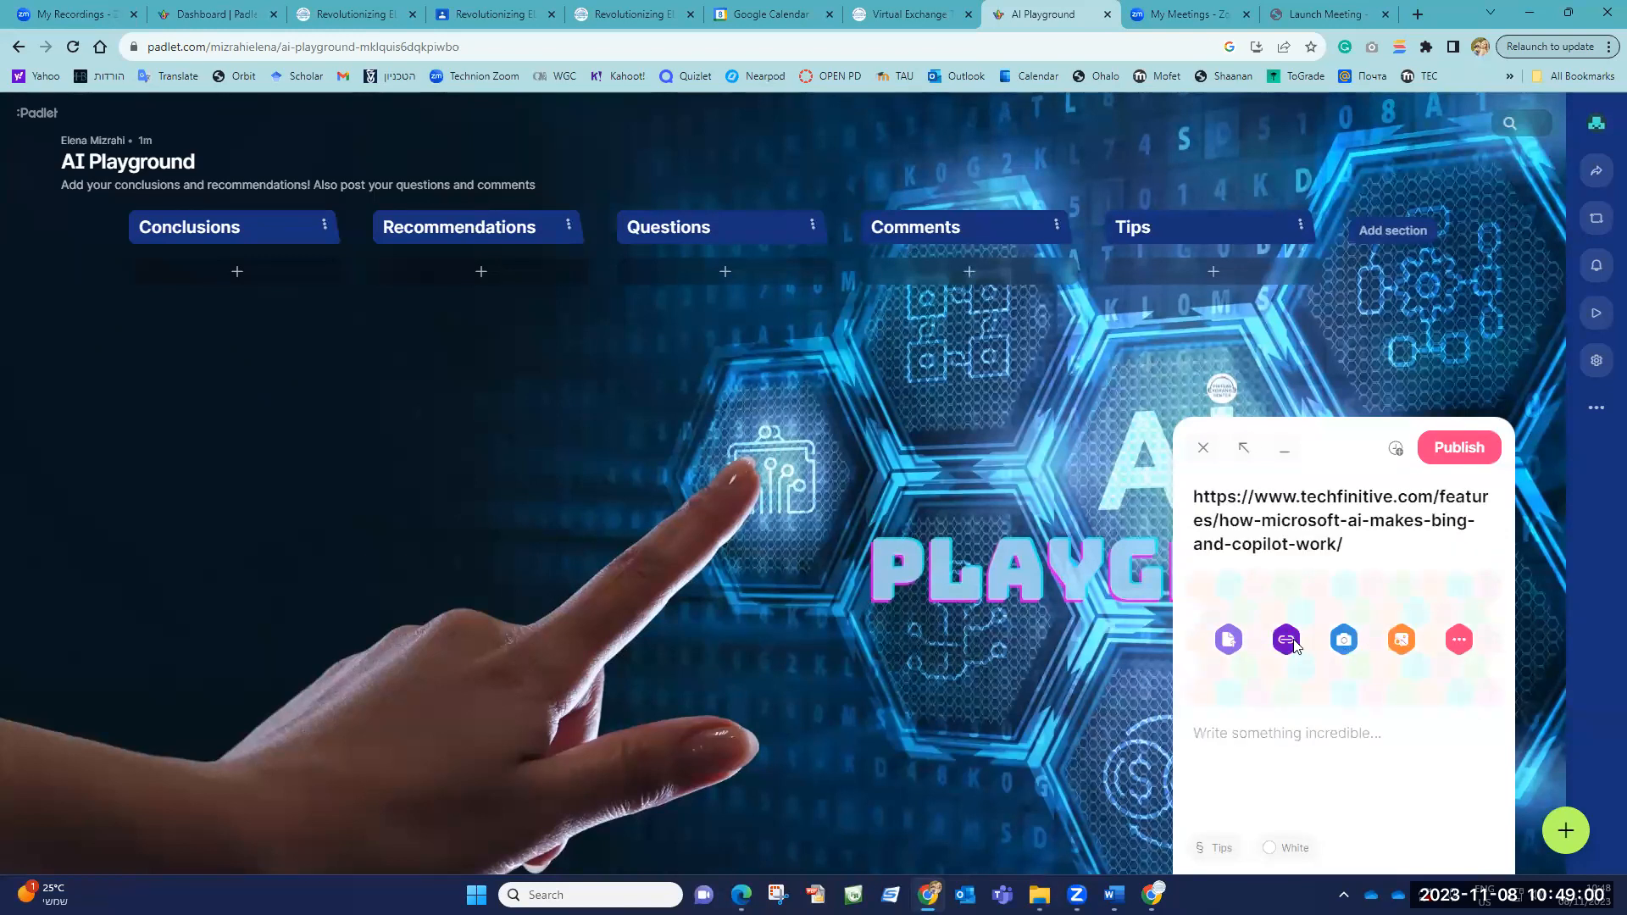
left_click(850, 507)
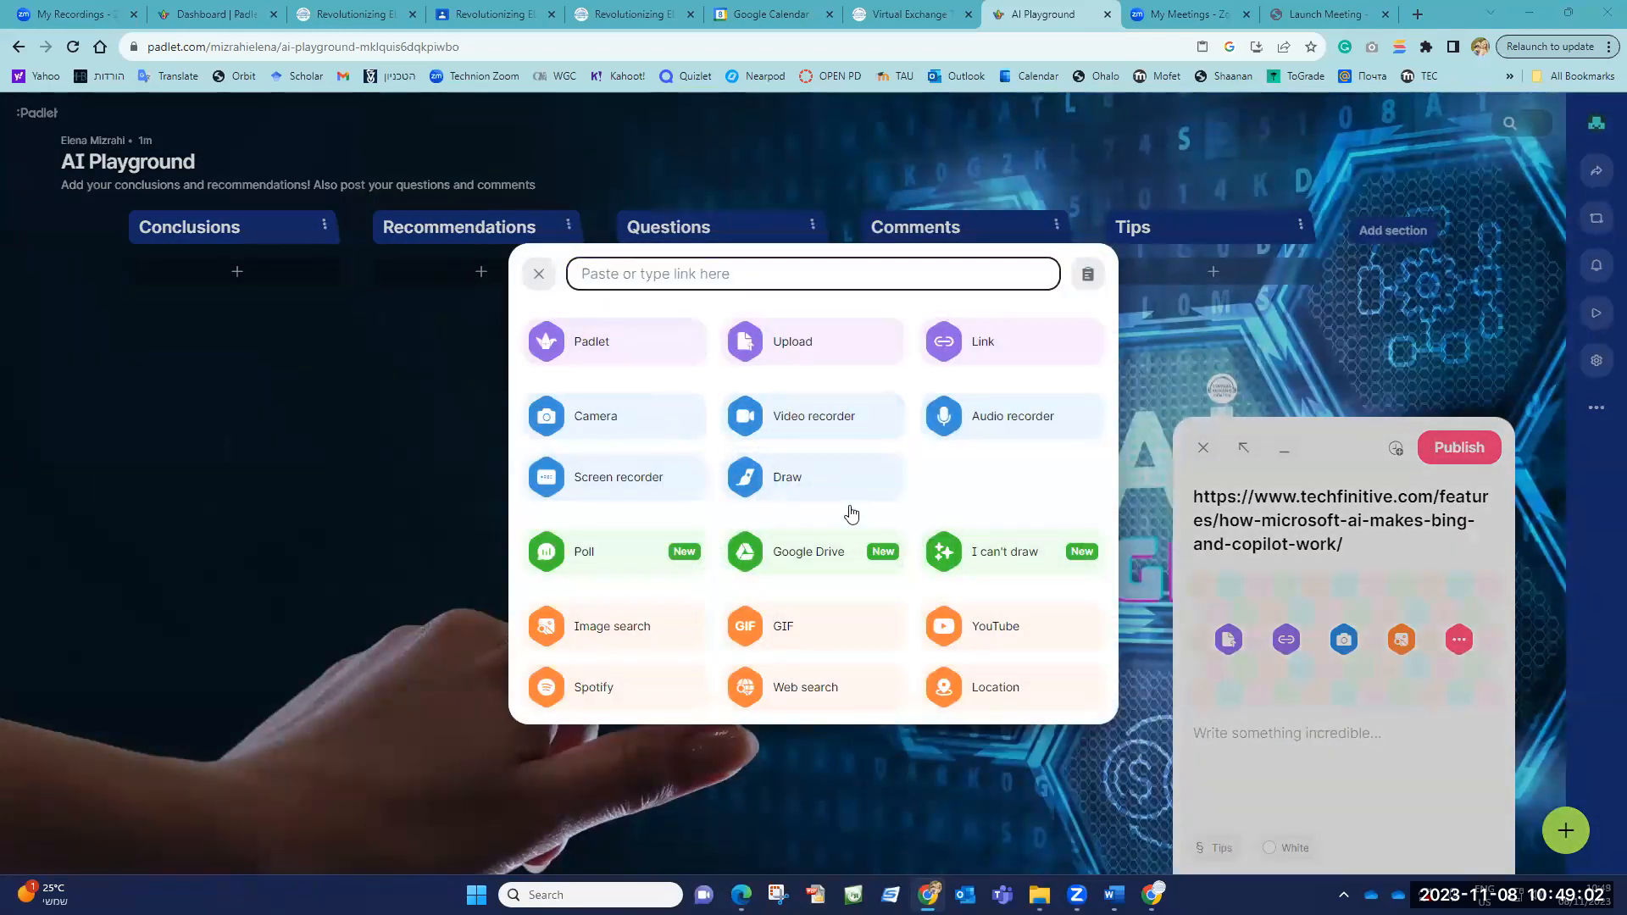
left_click(962, 340)
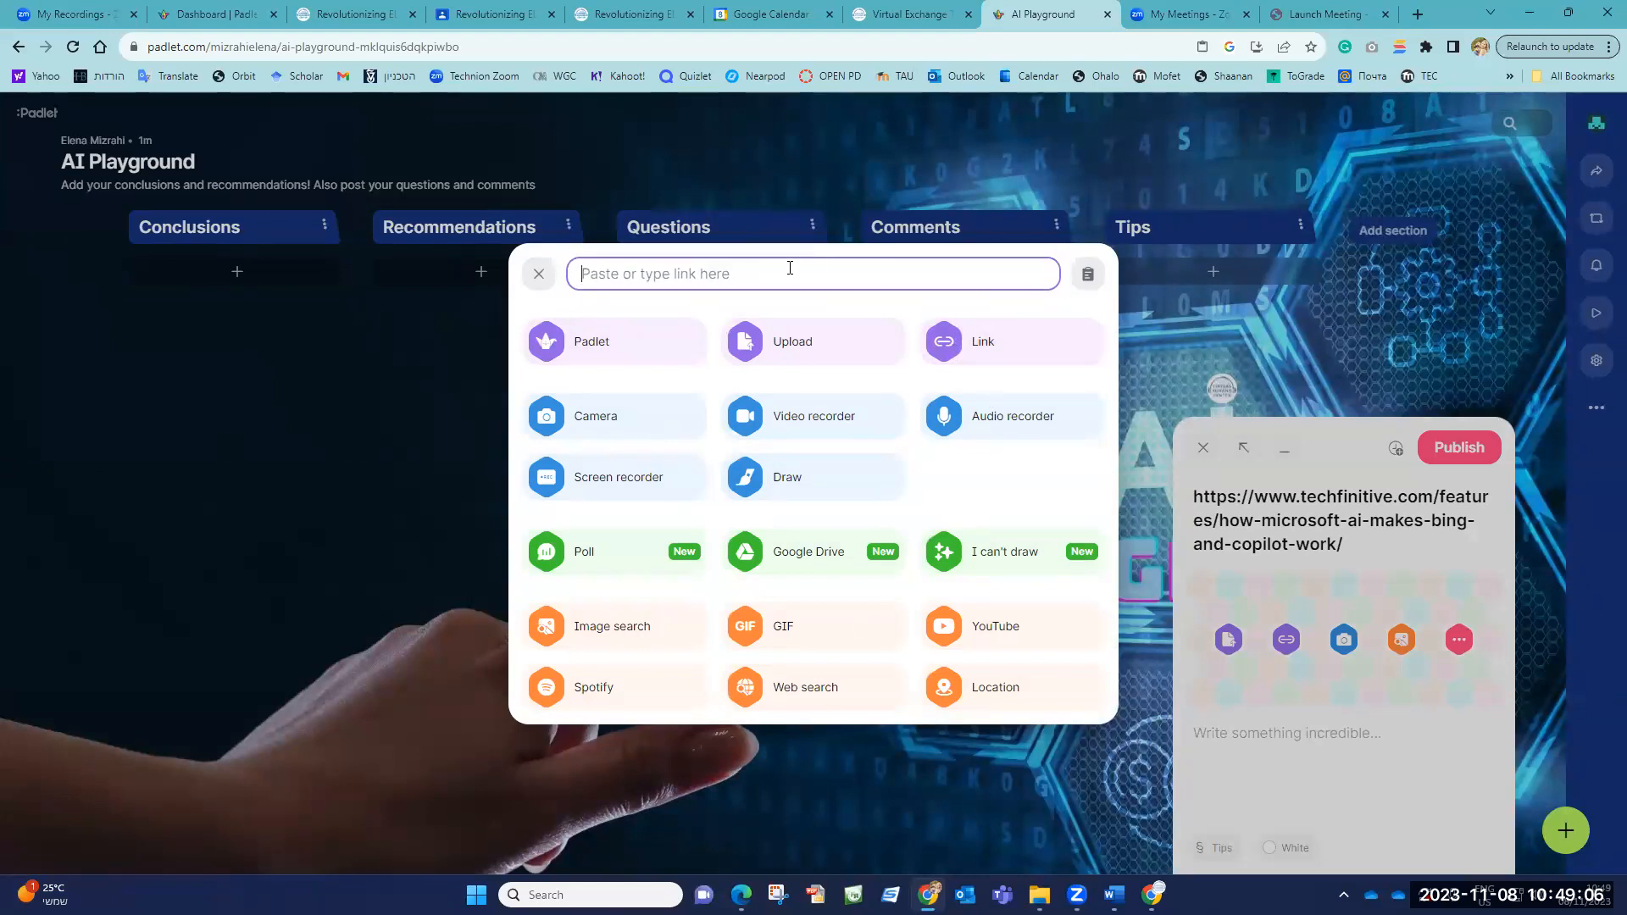
type("https://www.techfinitive.com/features/how-microsoft-ai-makes-bing-and-copilot-work/")
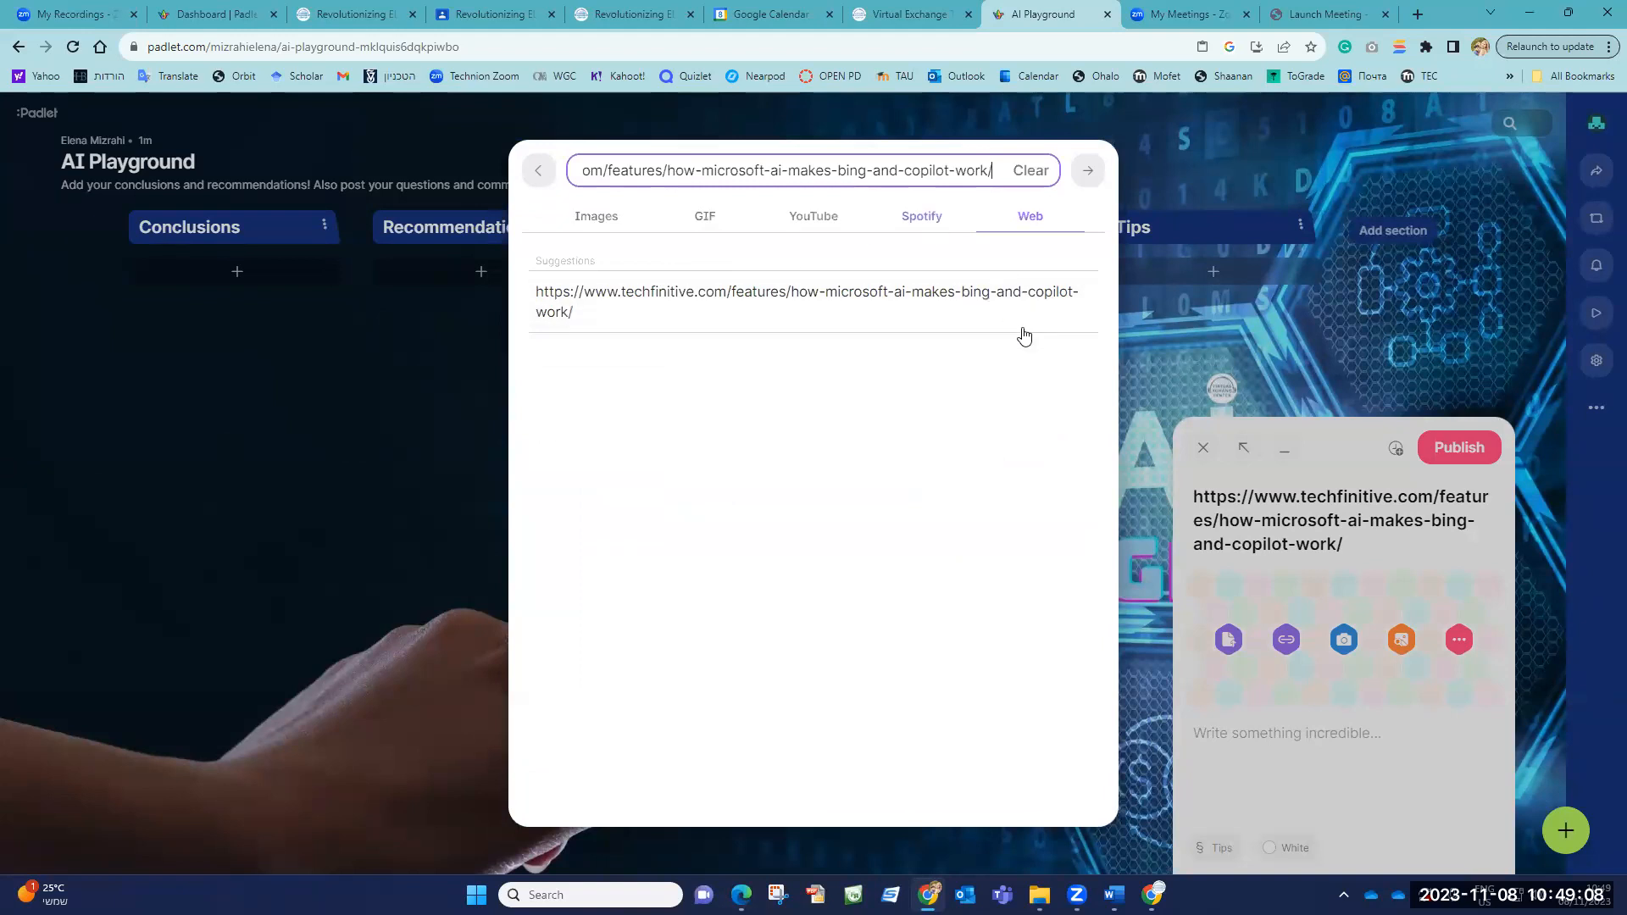
left_click(1090, 171)
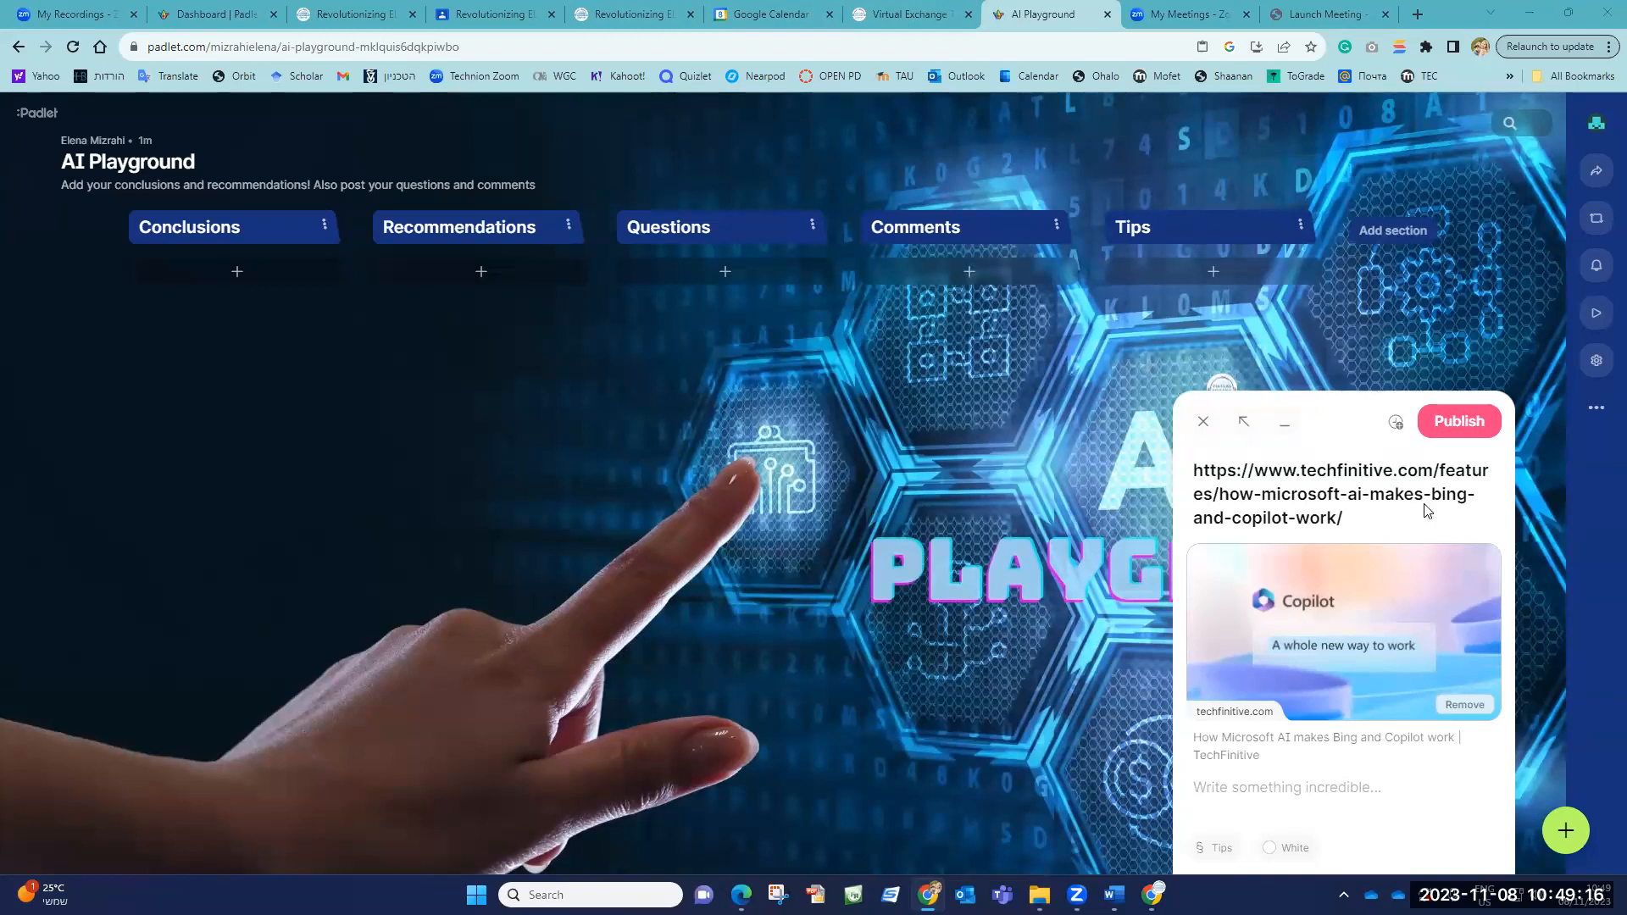
left_click(1457, 421)
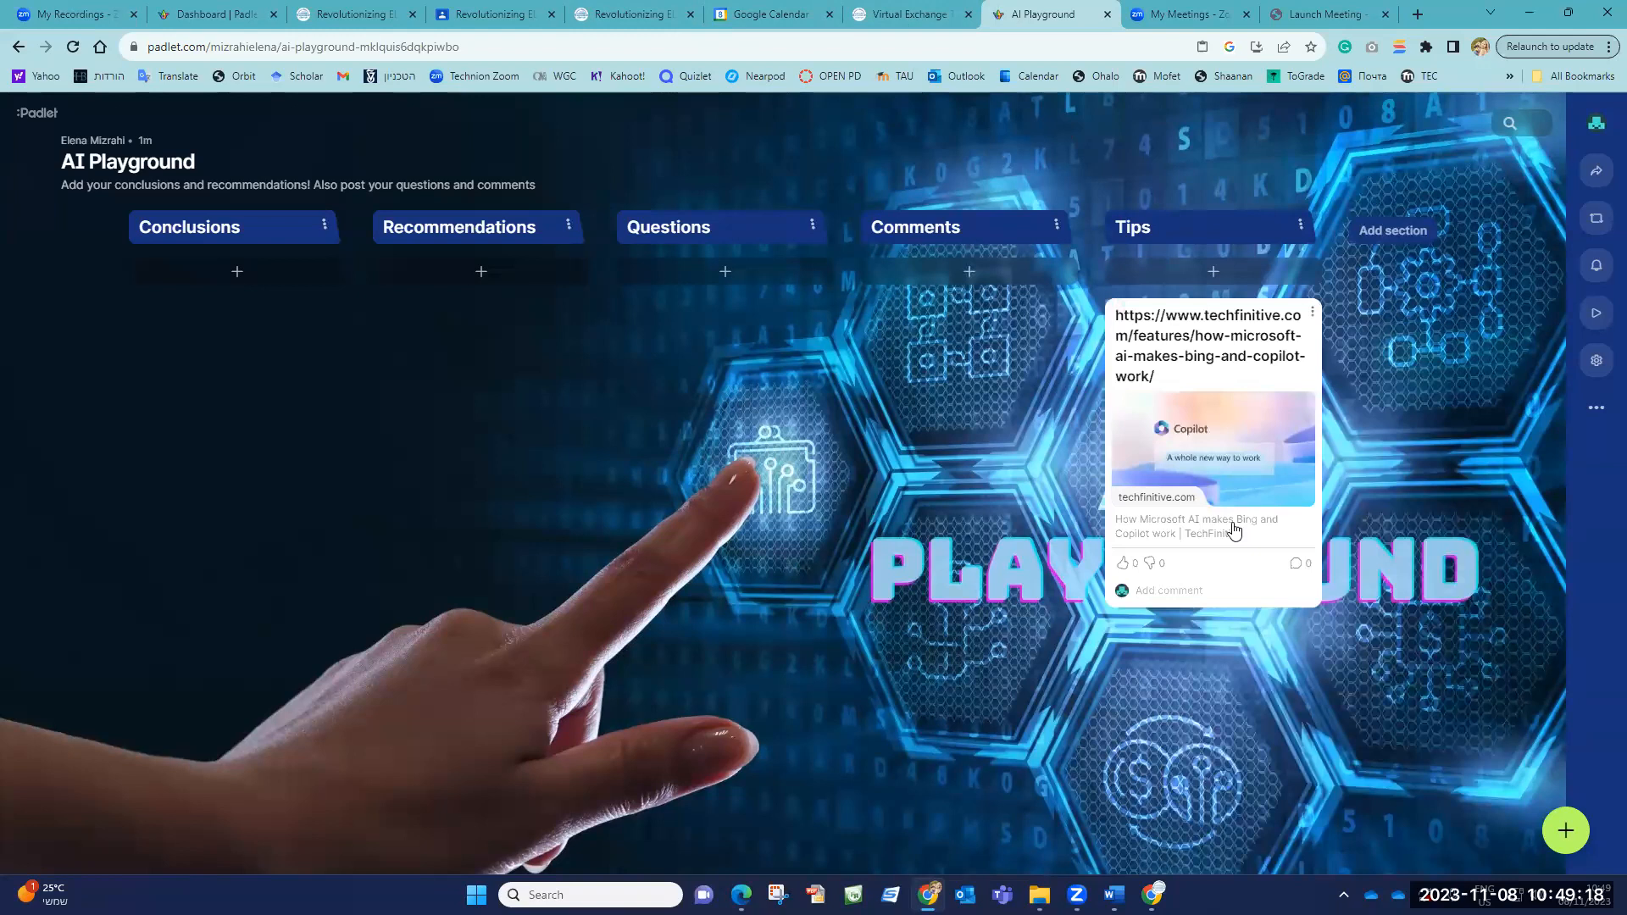
left_click(1215, 276)
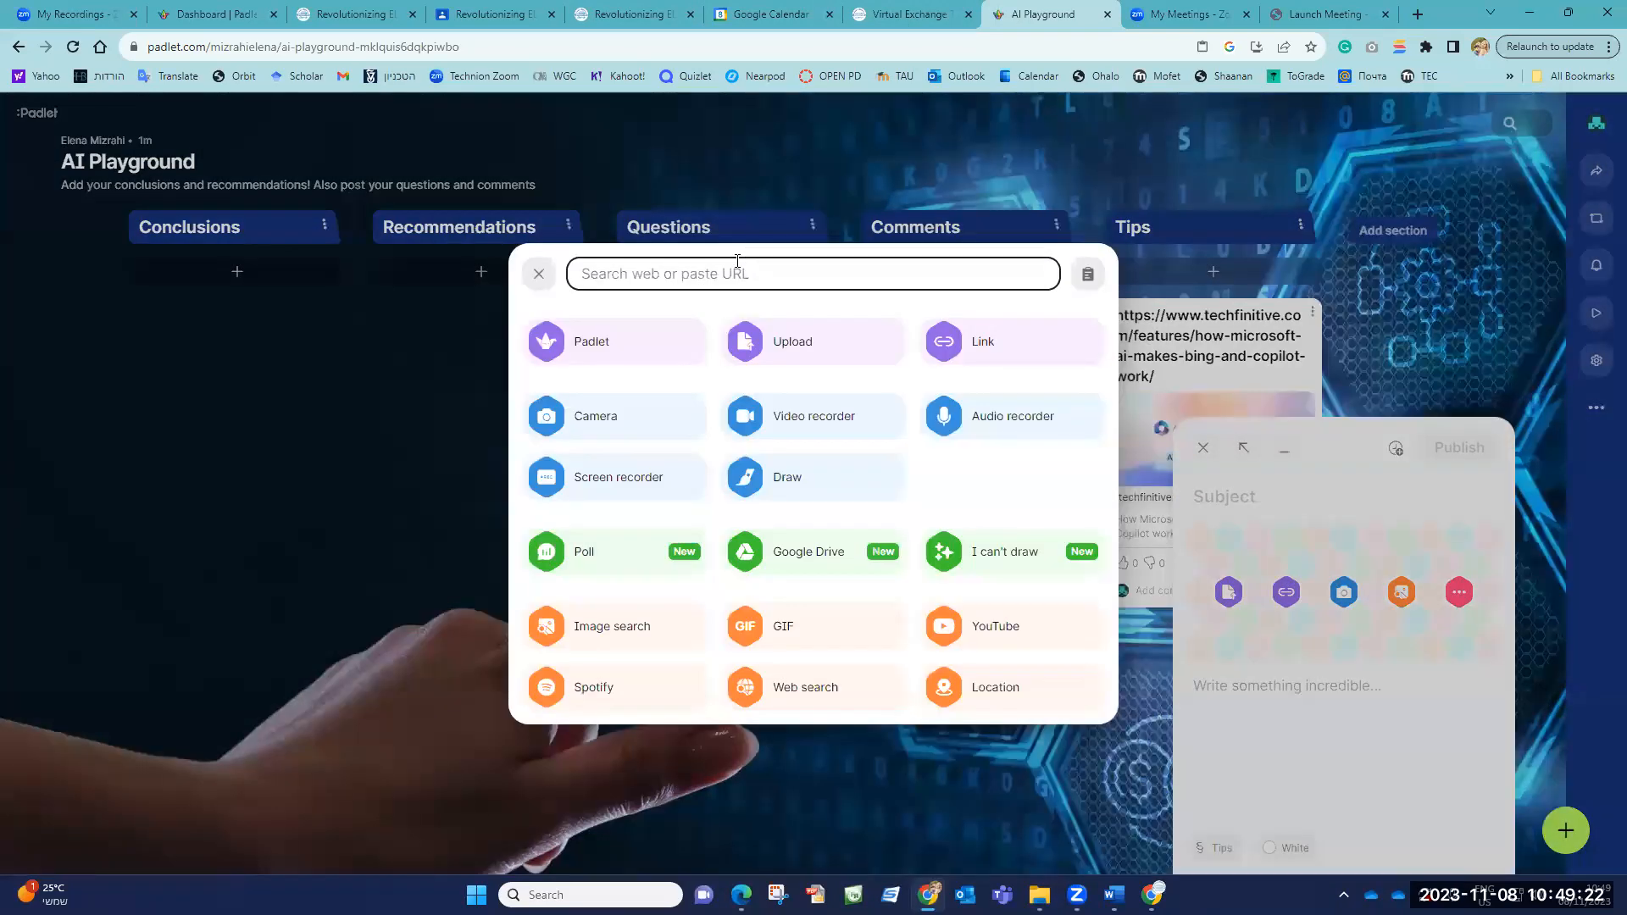
key("ctrl+v")
left_click(723, 272)
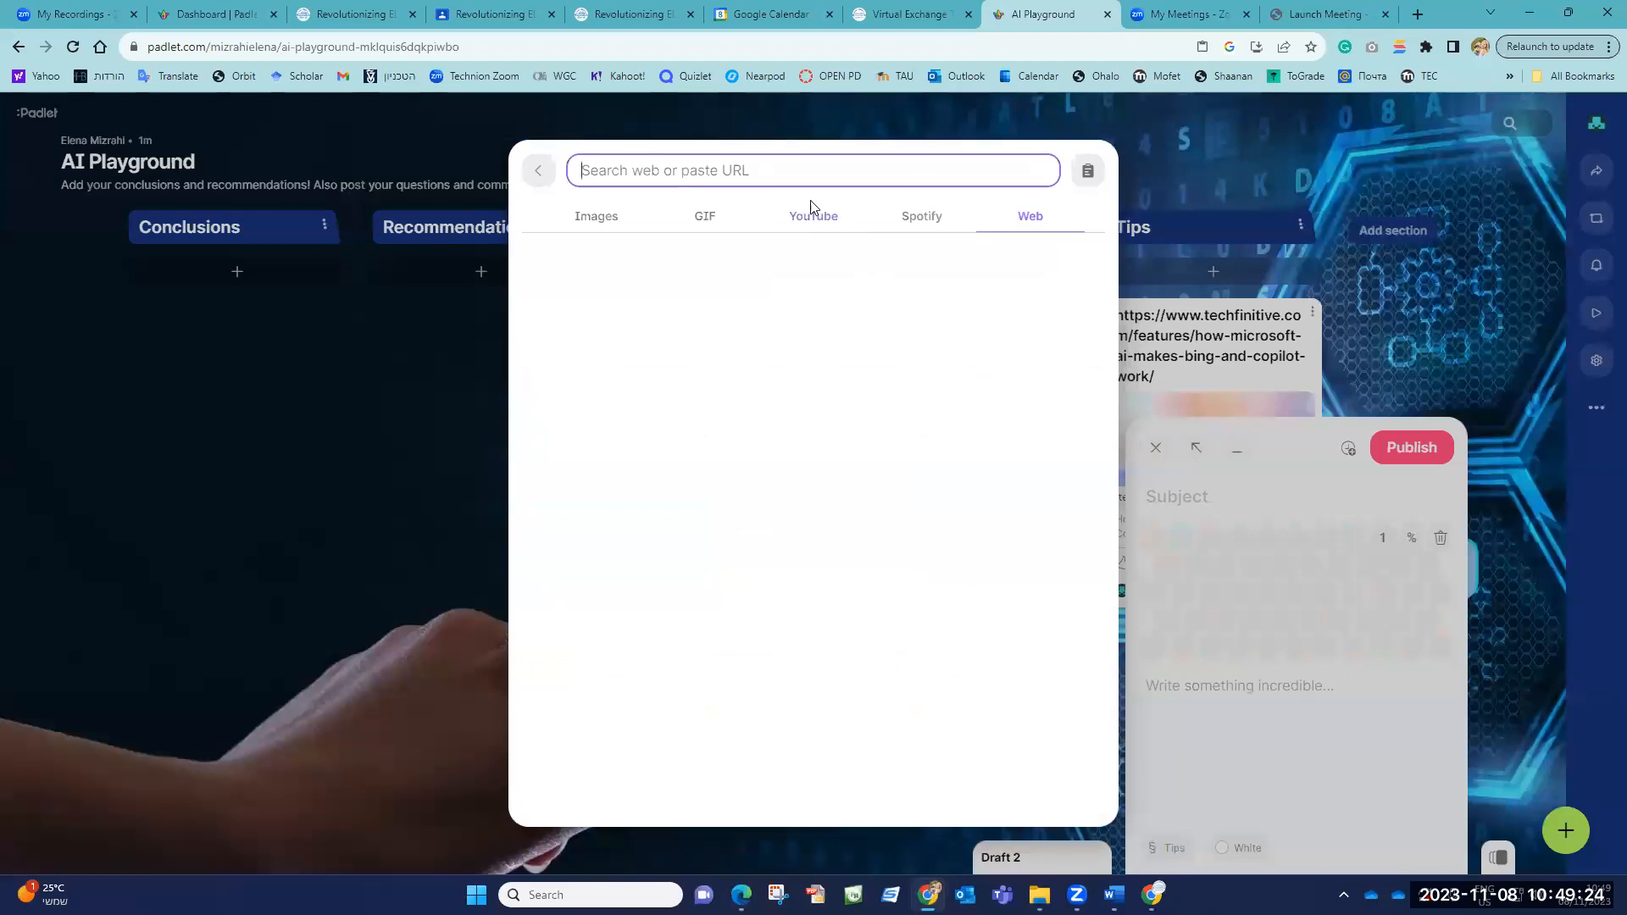
type("https://www.youtube.com/watch?v=JXnnskf4kOw")
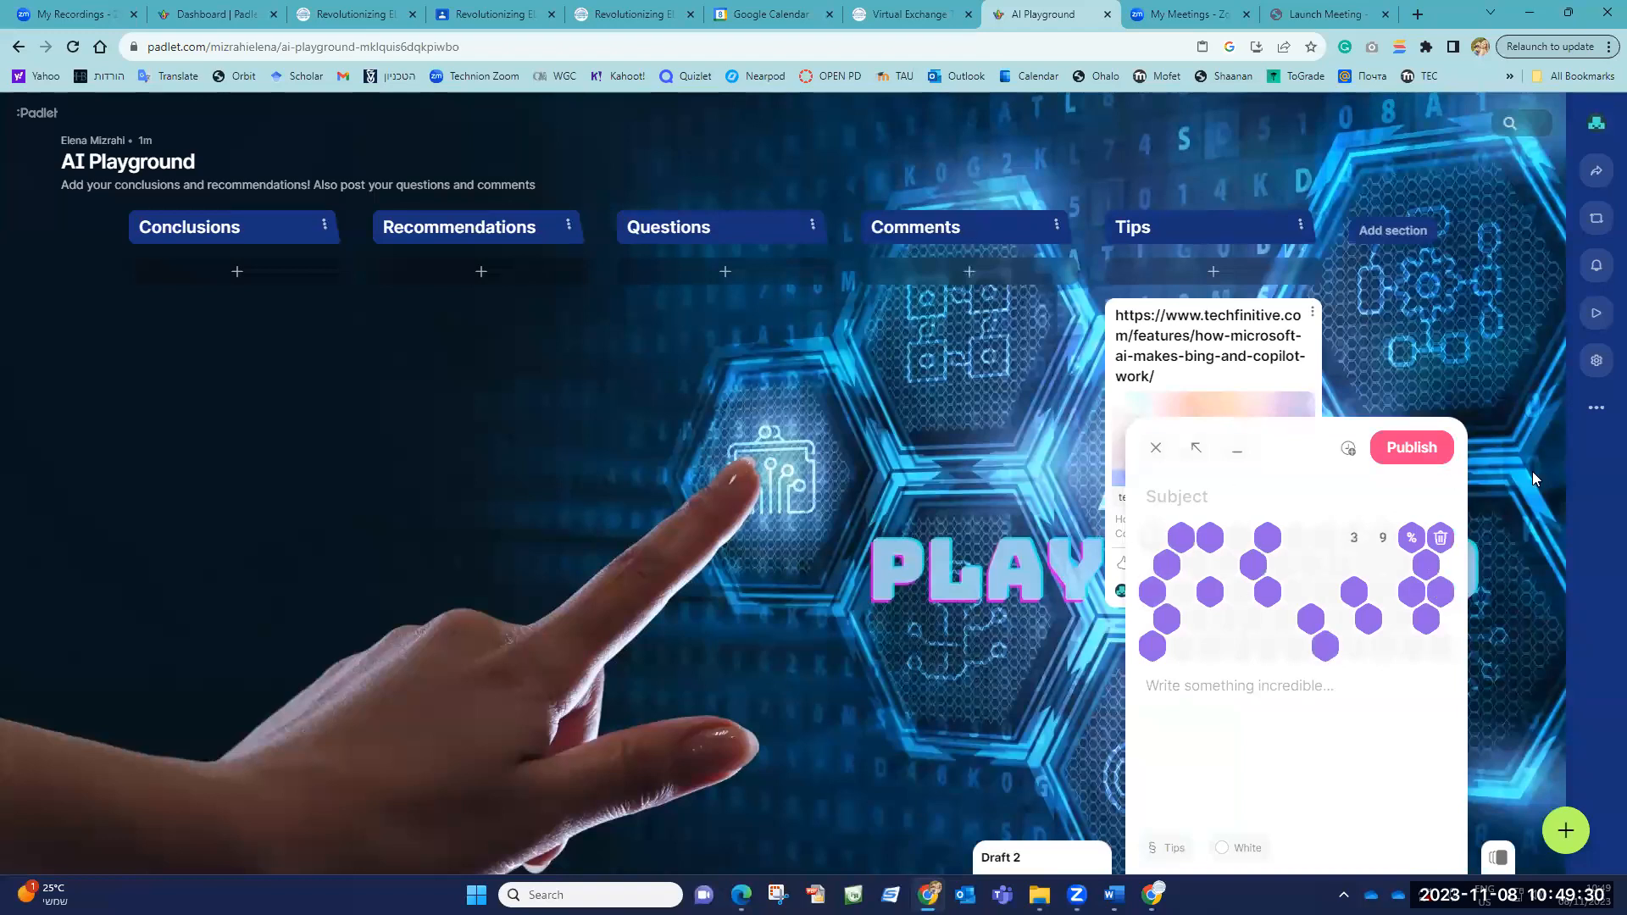
left_click(1438, 455)
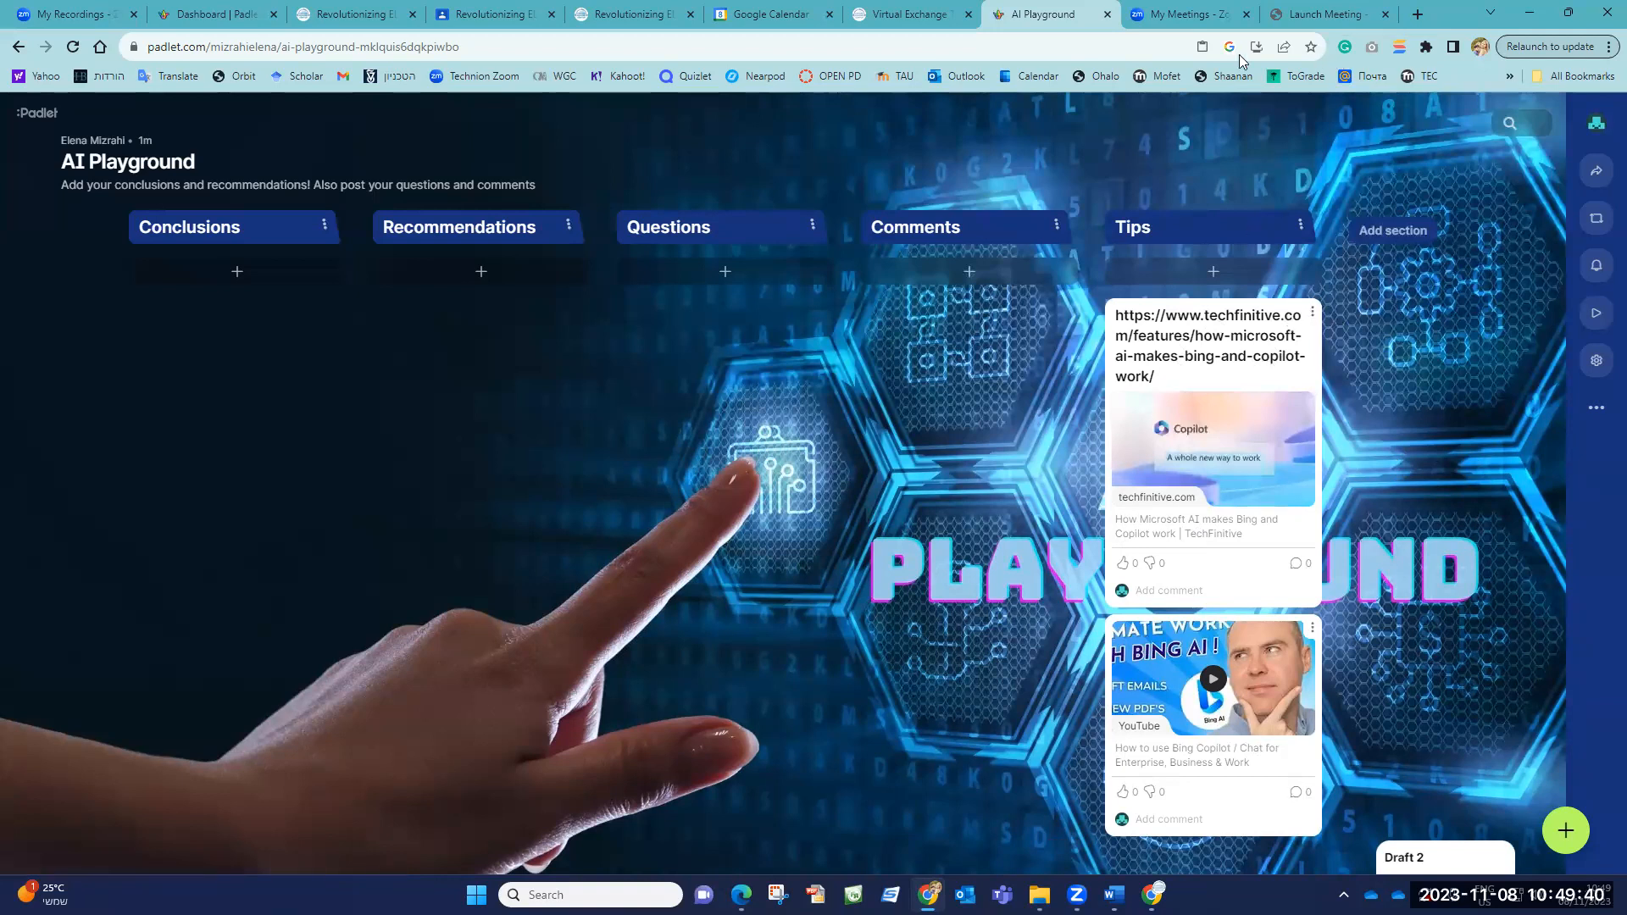
left_click(465, 44)
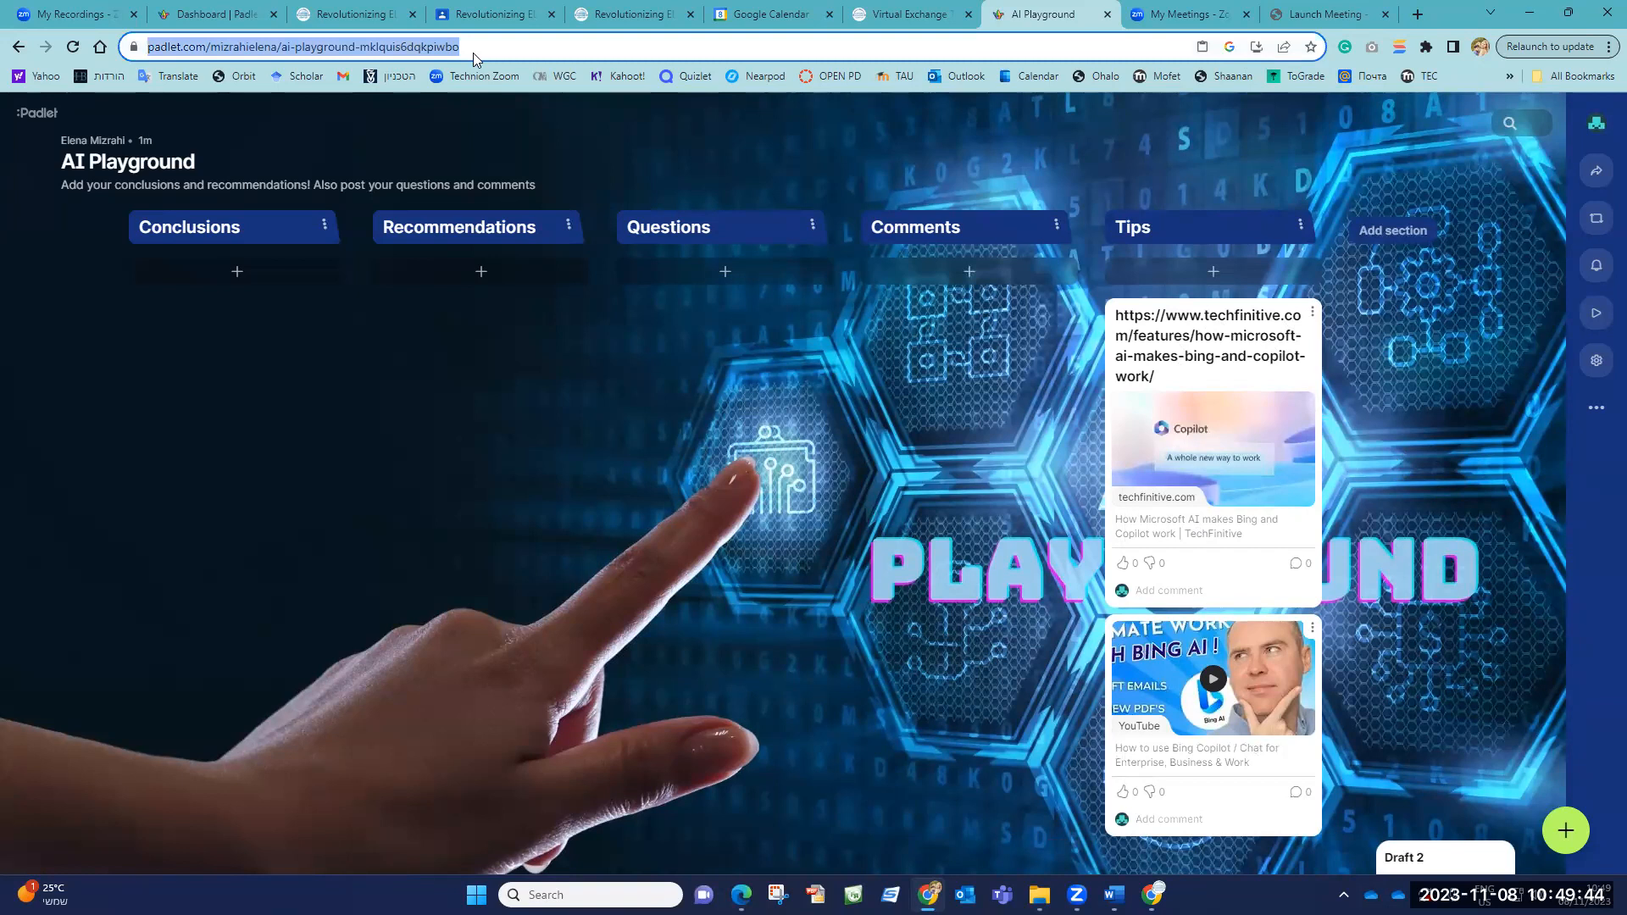
left_click(513, 98)
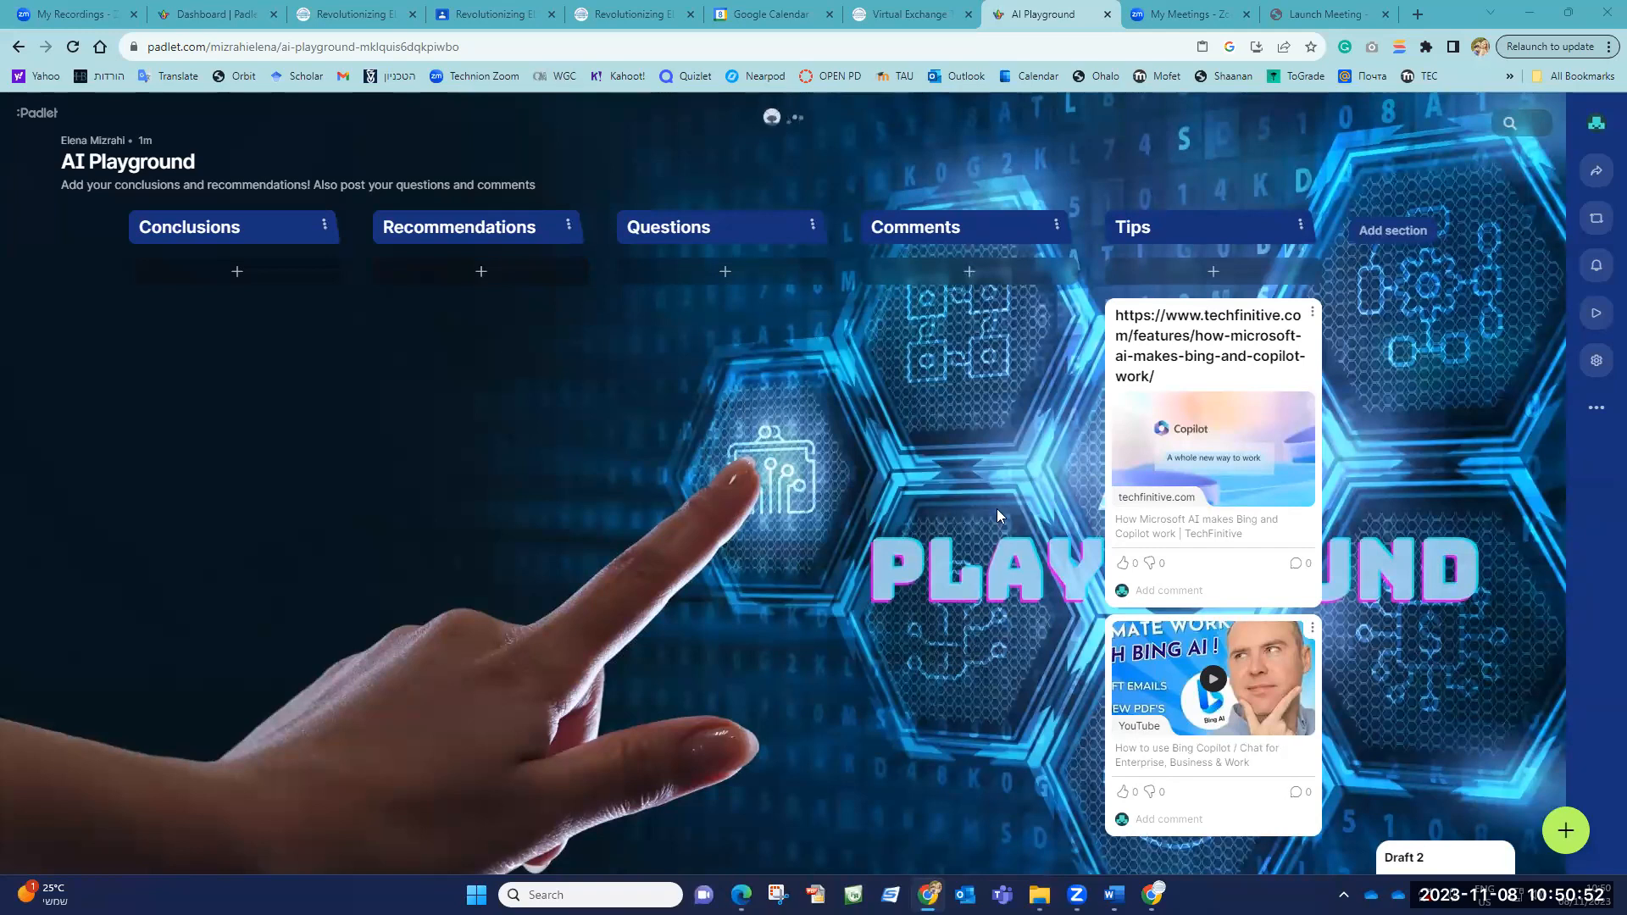
Remove the URL subject from the techfinitive.com post in the Tips section and update the post
left_click(1313, 314)
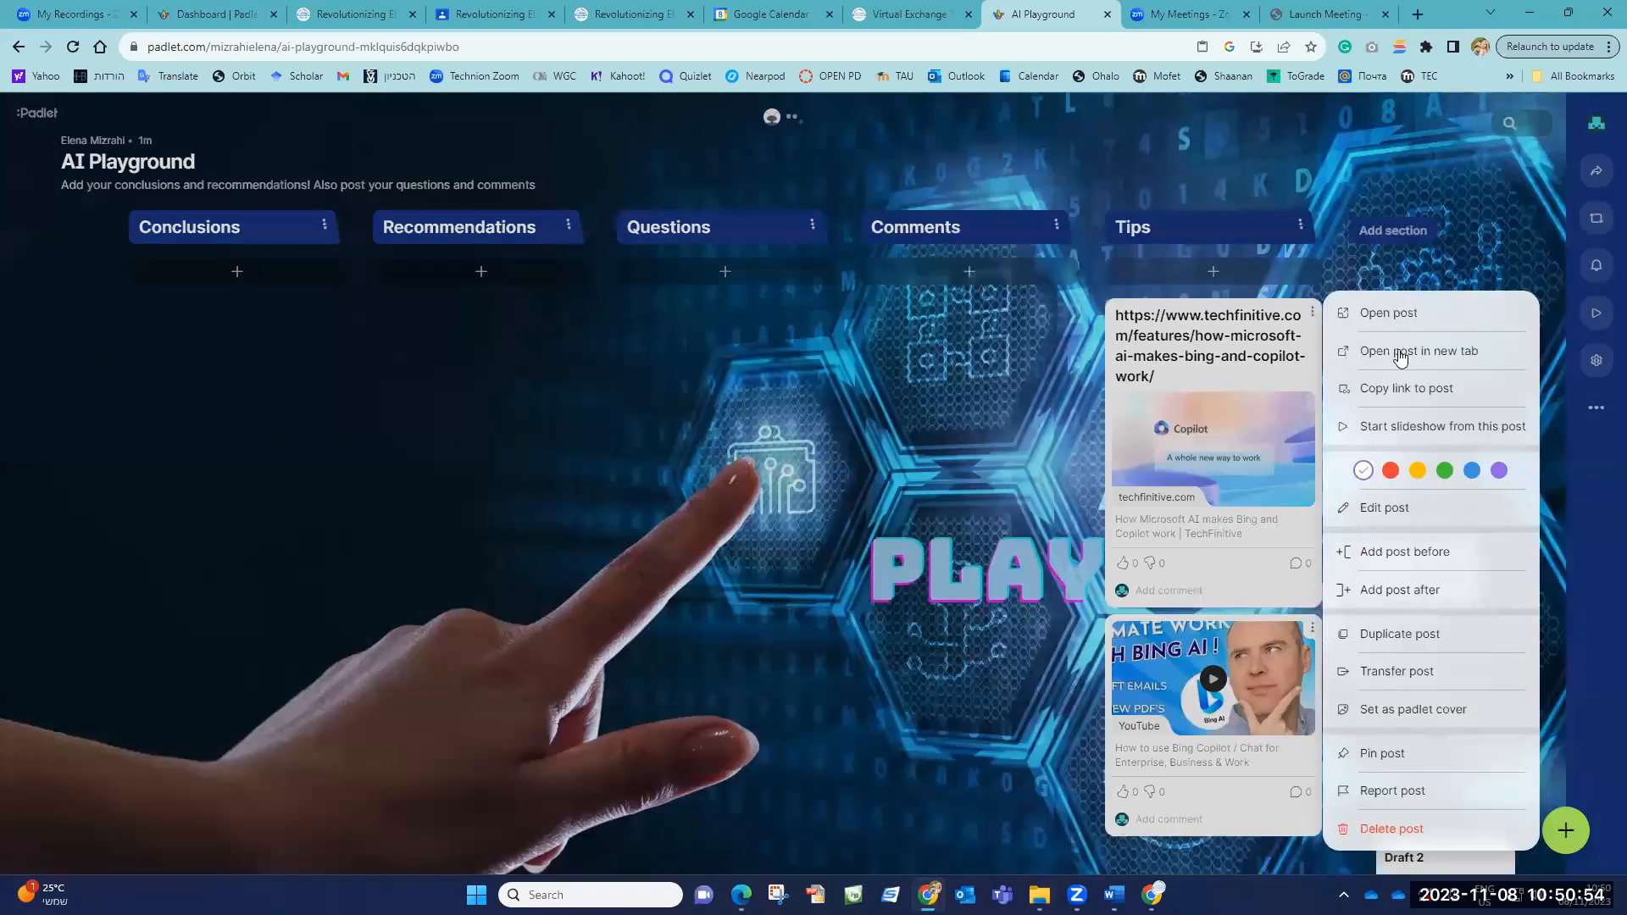
left_click(1385, 508)
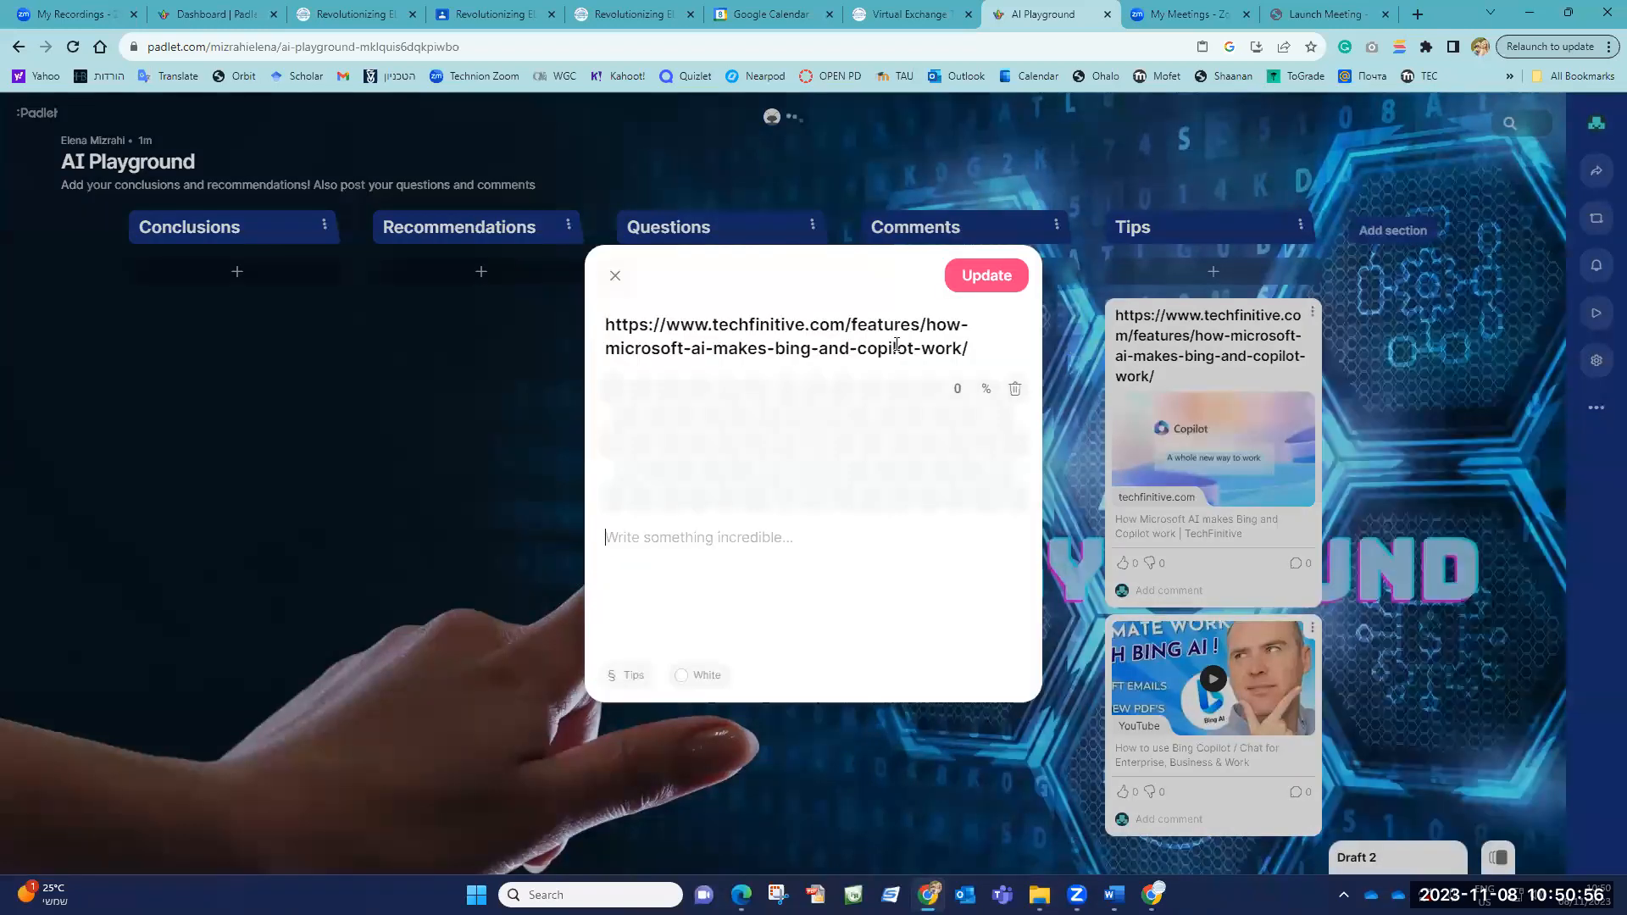
left_click_drag(971, 349, 587, 336)
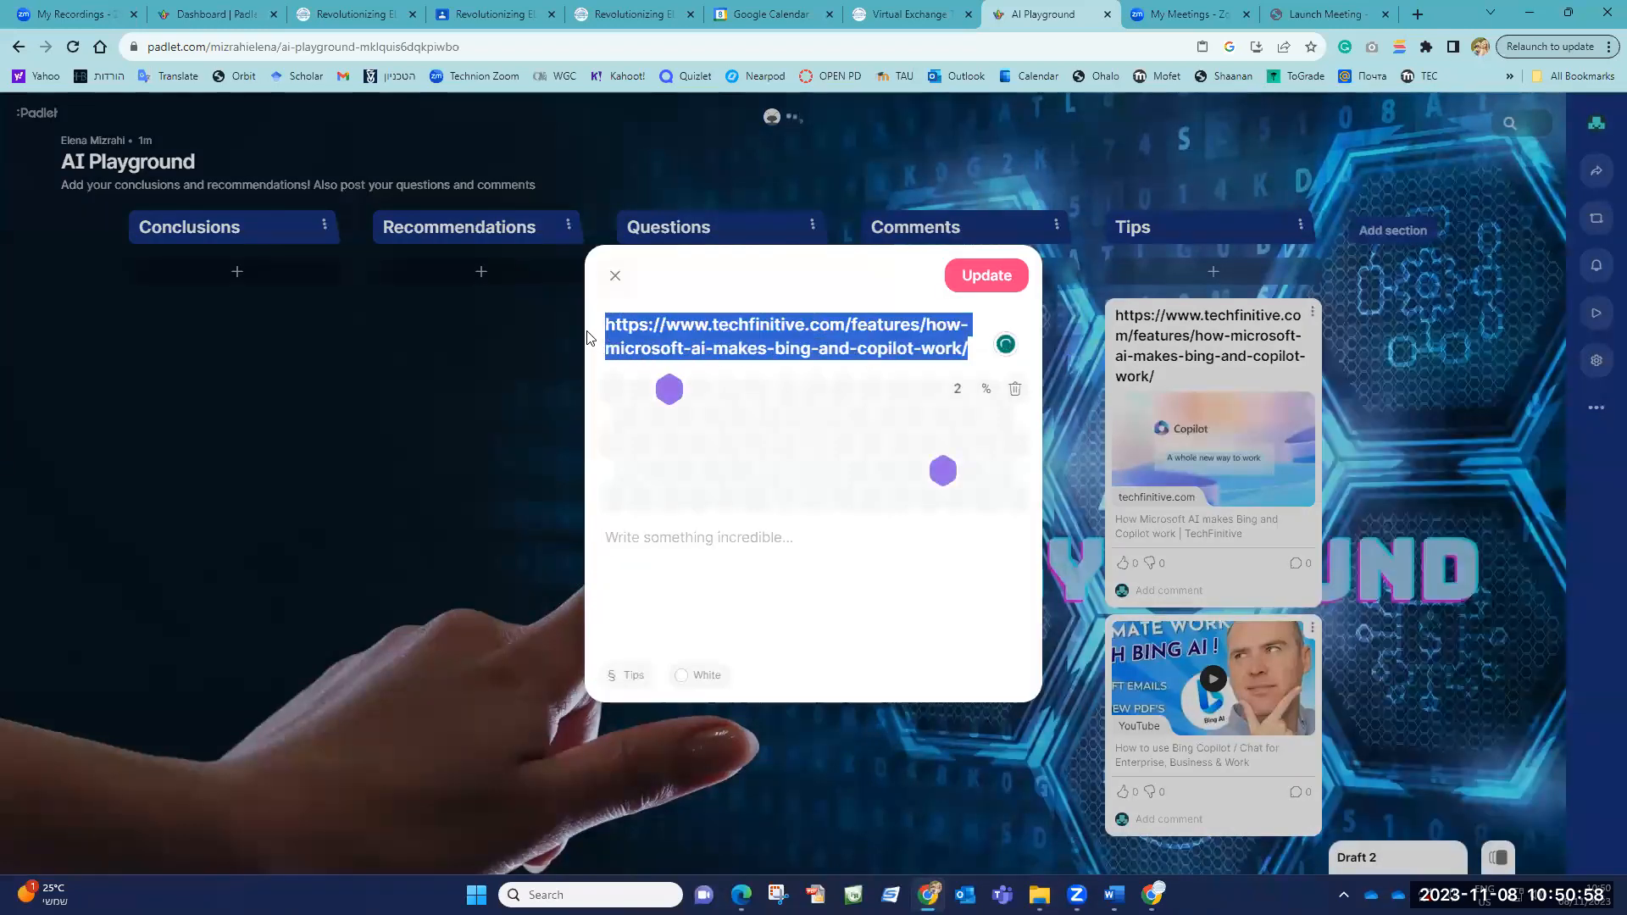
key("BackSpace")
left_click(981, 289)
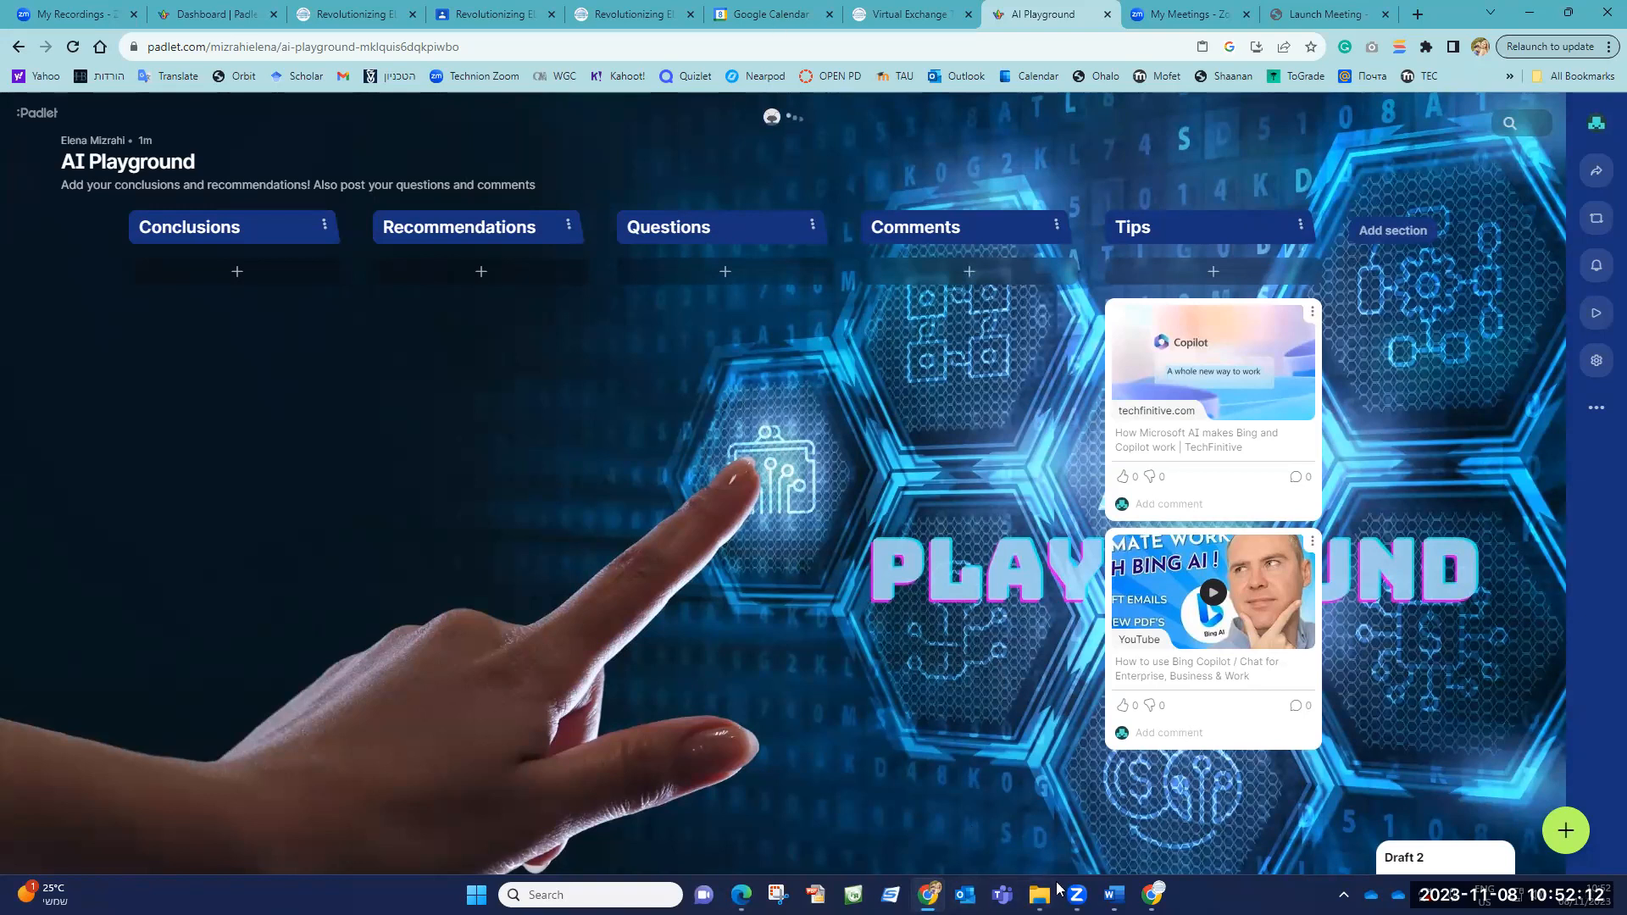
Switch to the soft skills PDF in Edge, open the Copilot chat, and ask by voice for a case study based on the article
mouse_move(742, 895)
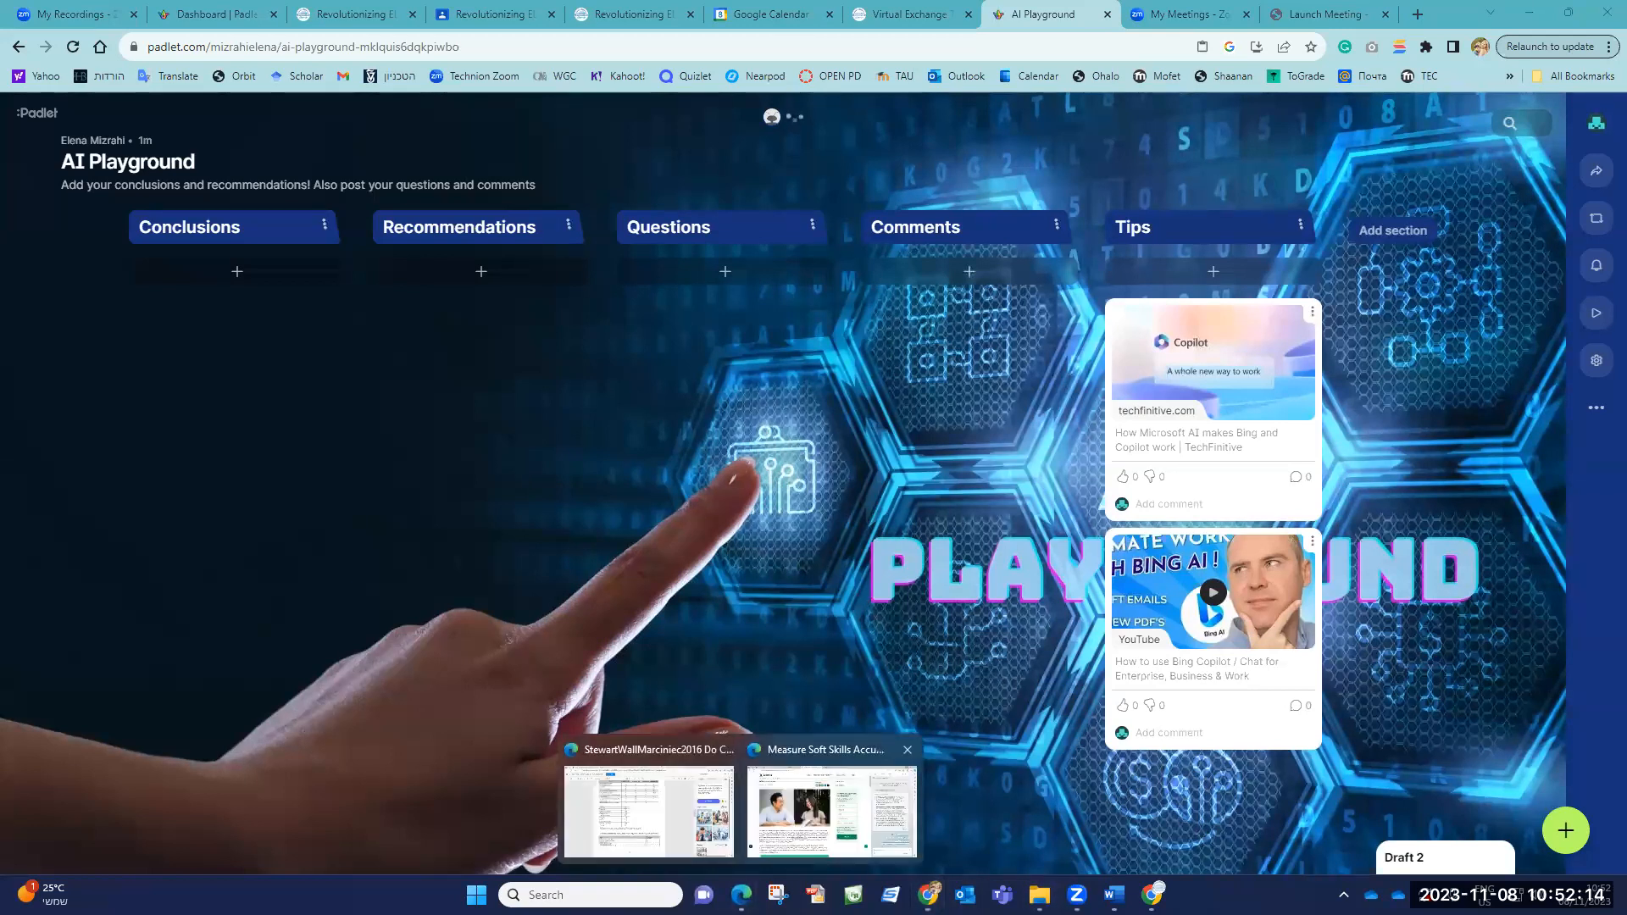
left_click(626, 820)
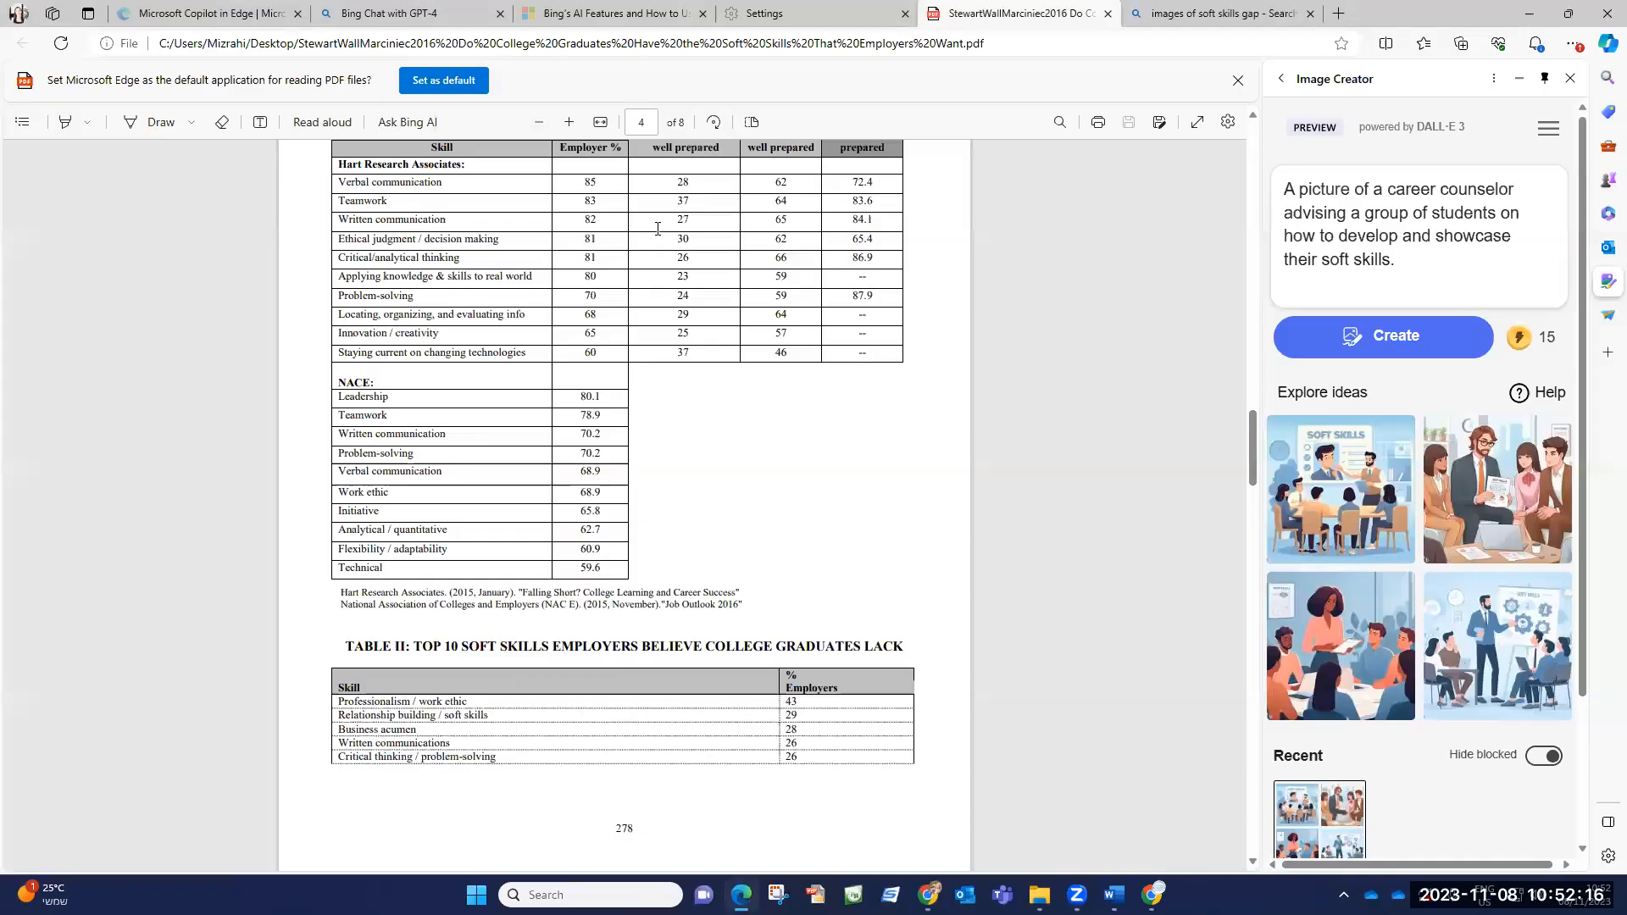
scroll(569, 458, "up", 15)
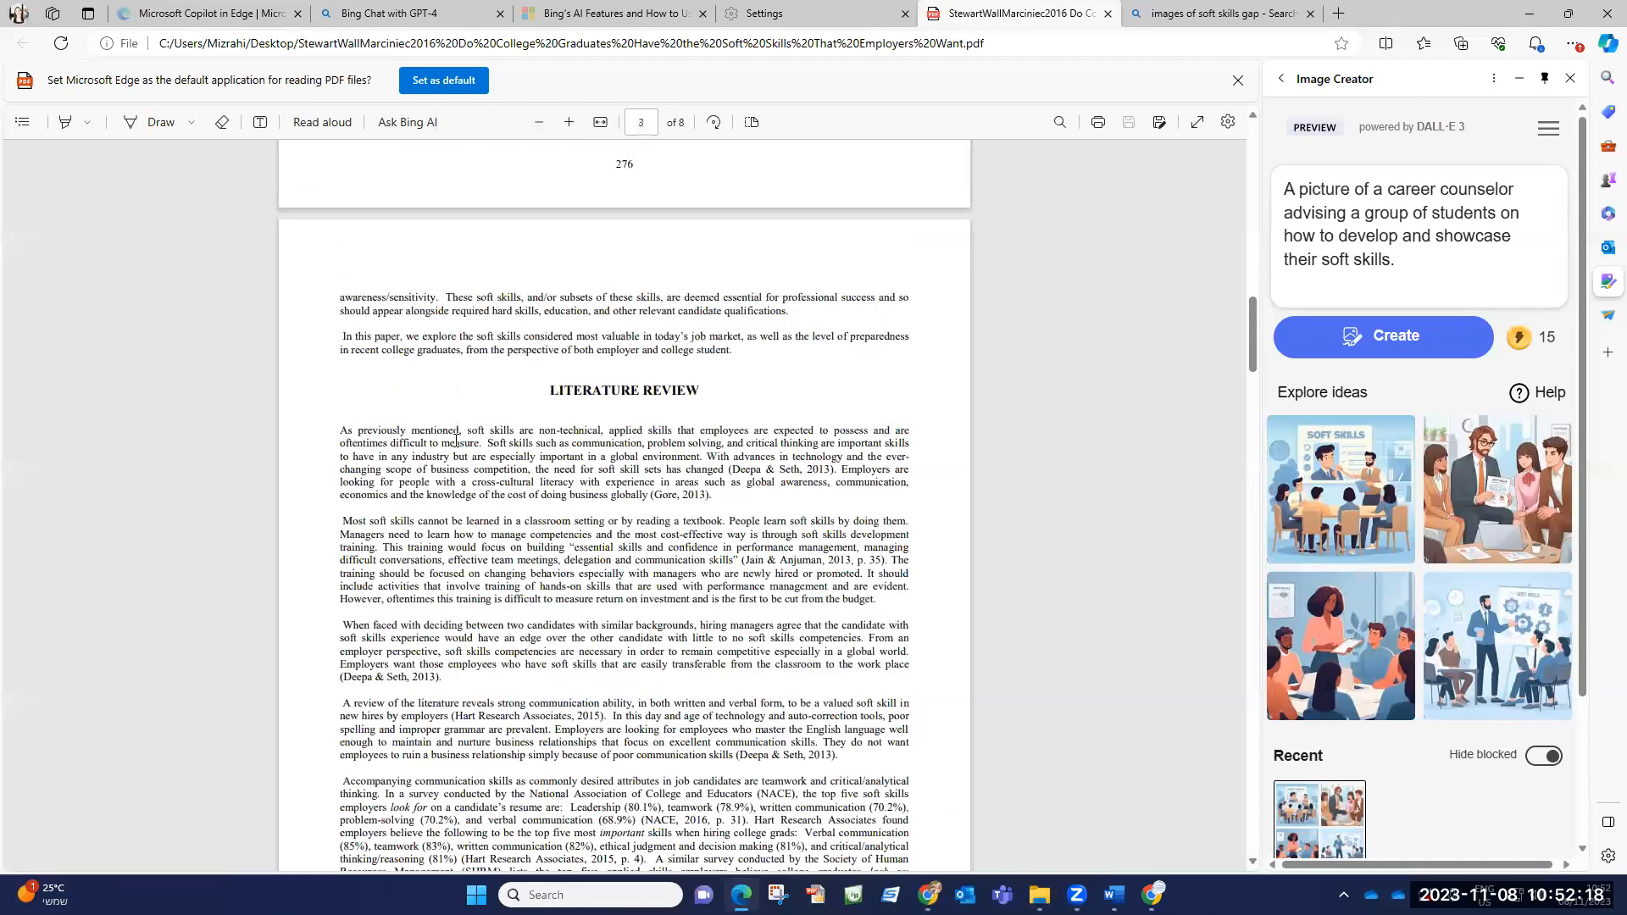
scroll(467, 451, "up", 3)
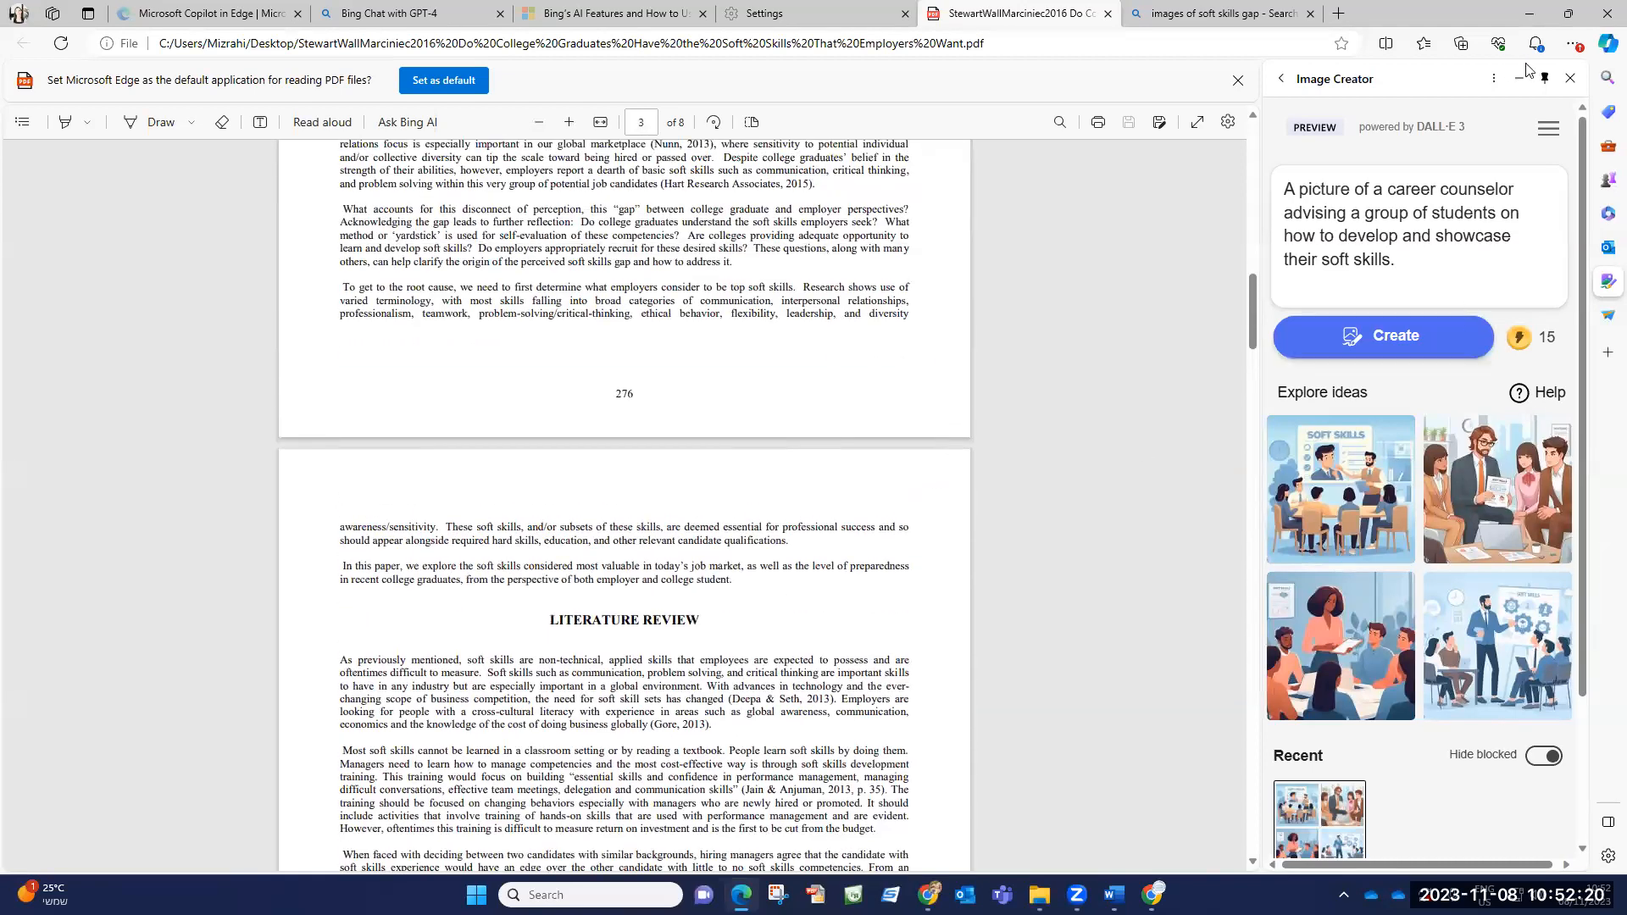
left_click(1606, 45)
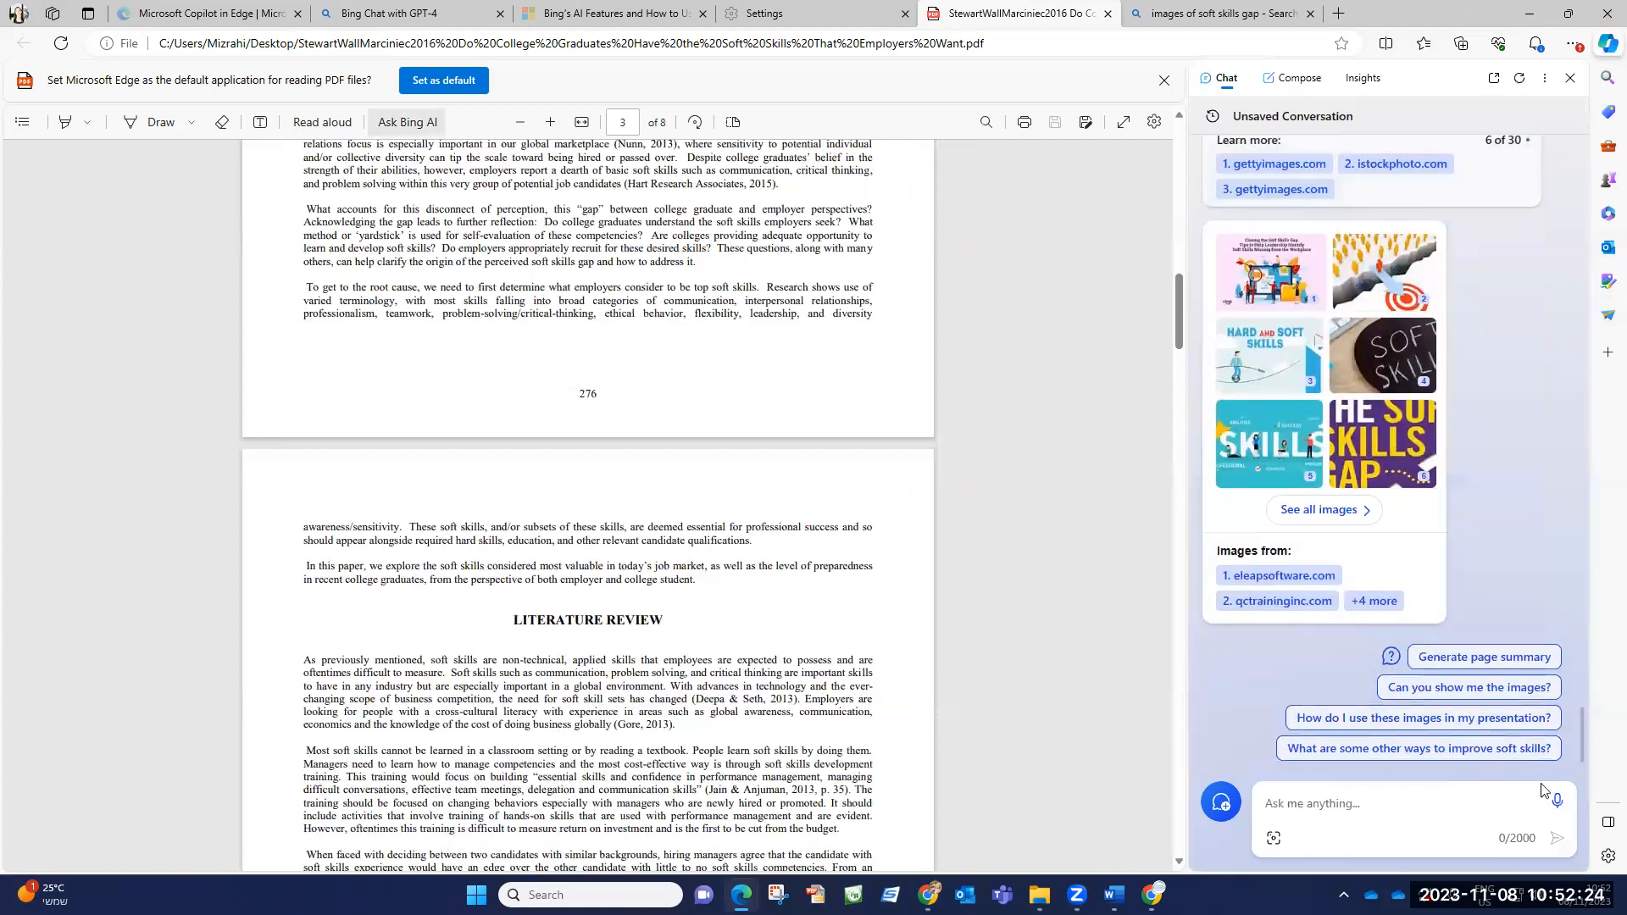
left_click(1558, 803)
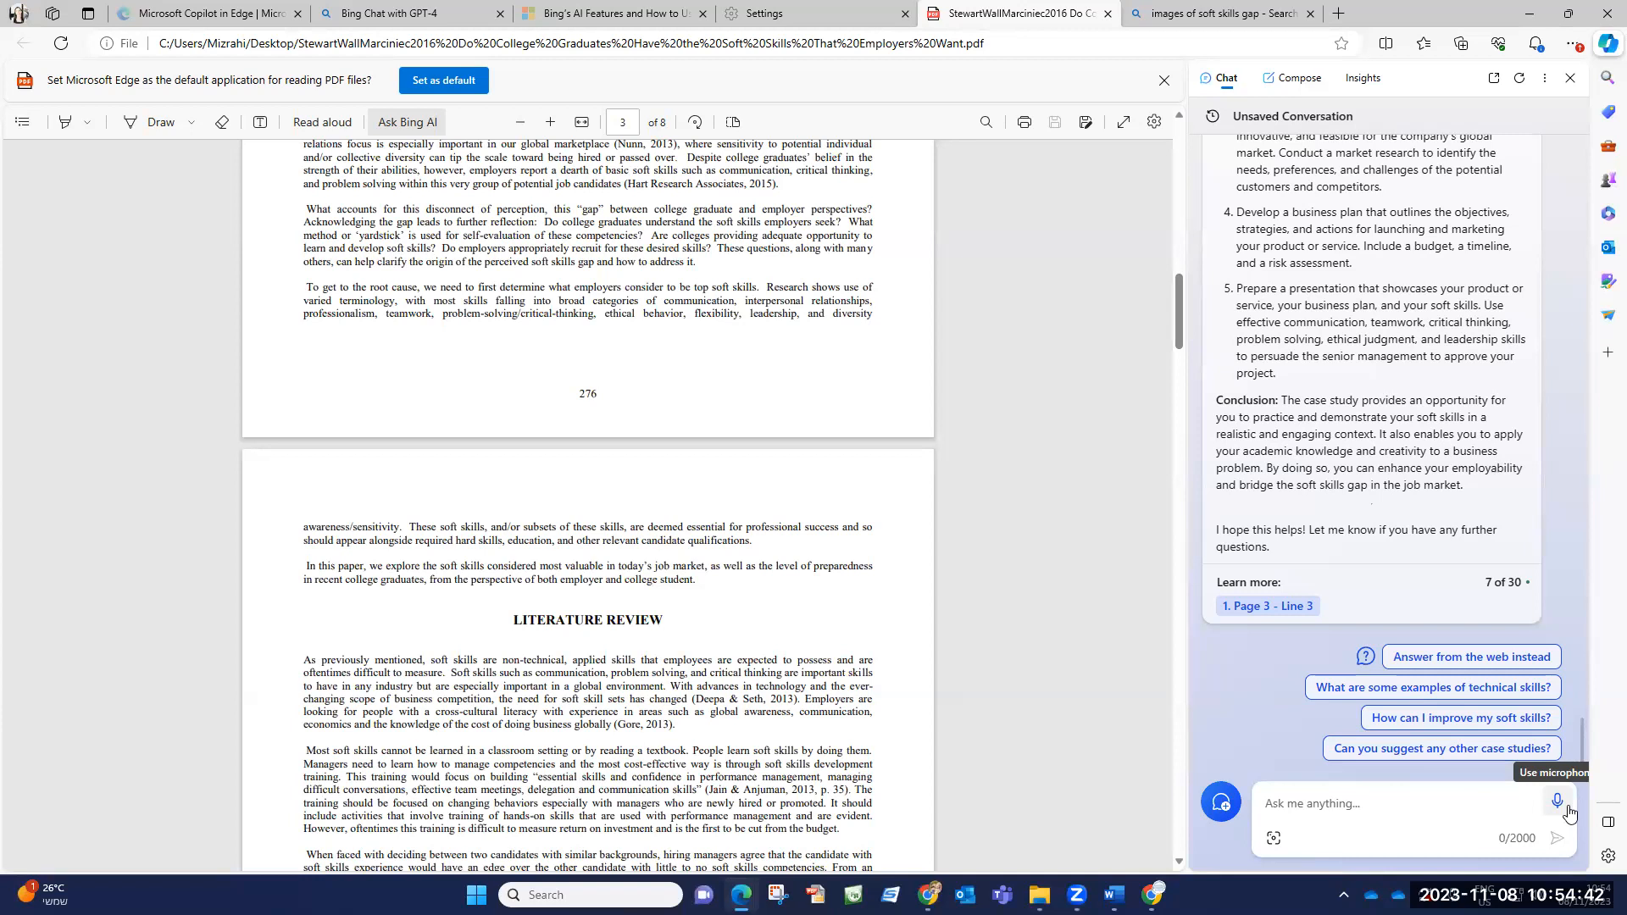
Ask Copilot to "write an email to my boss persuading him to pay for a training in soft skills for y team and colleagues"
left_click(1333, 809)
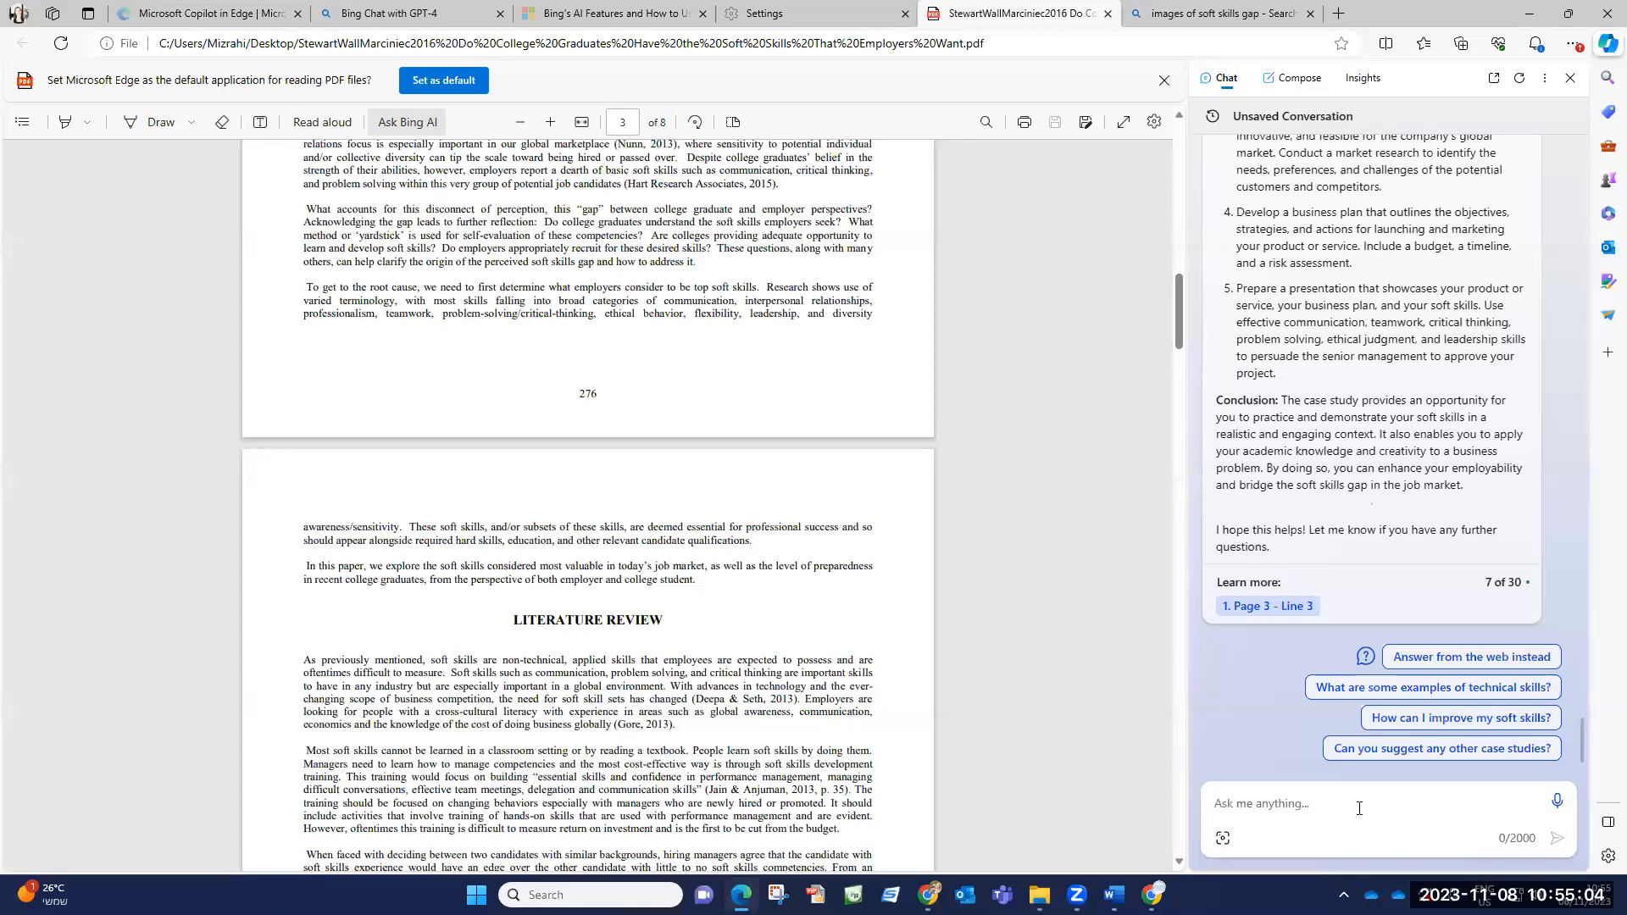
type("write a")
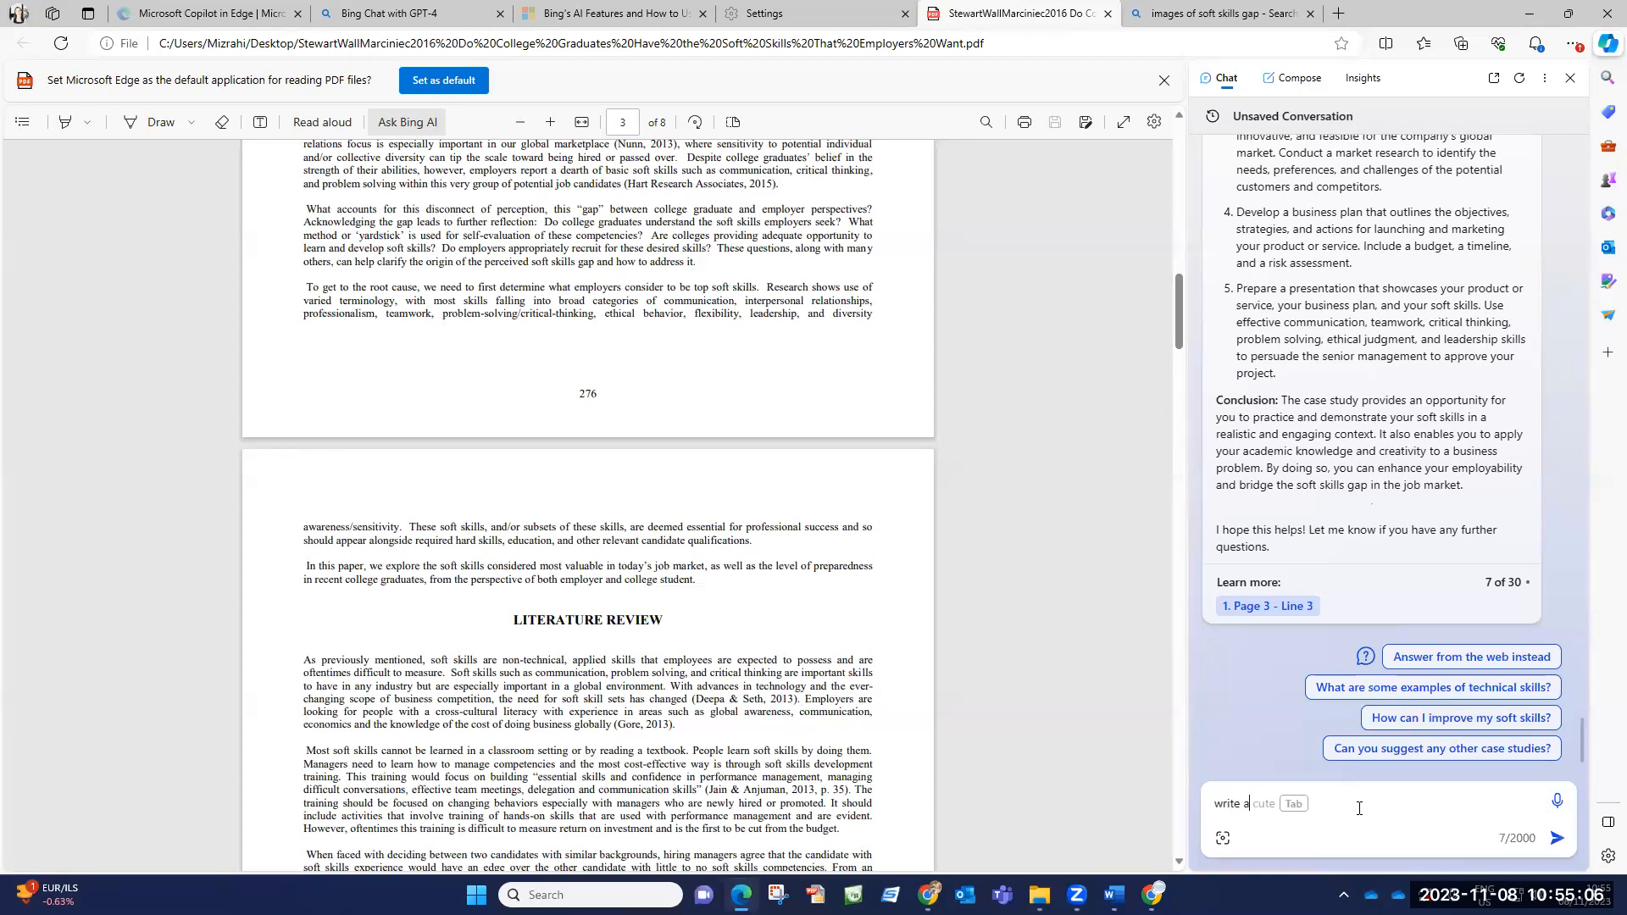
type("n email to my boss persuading hi")
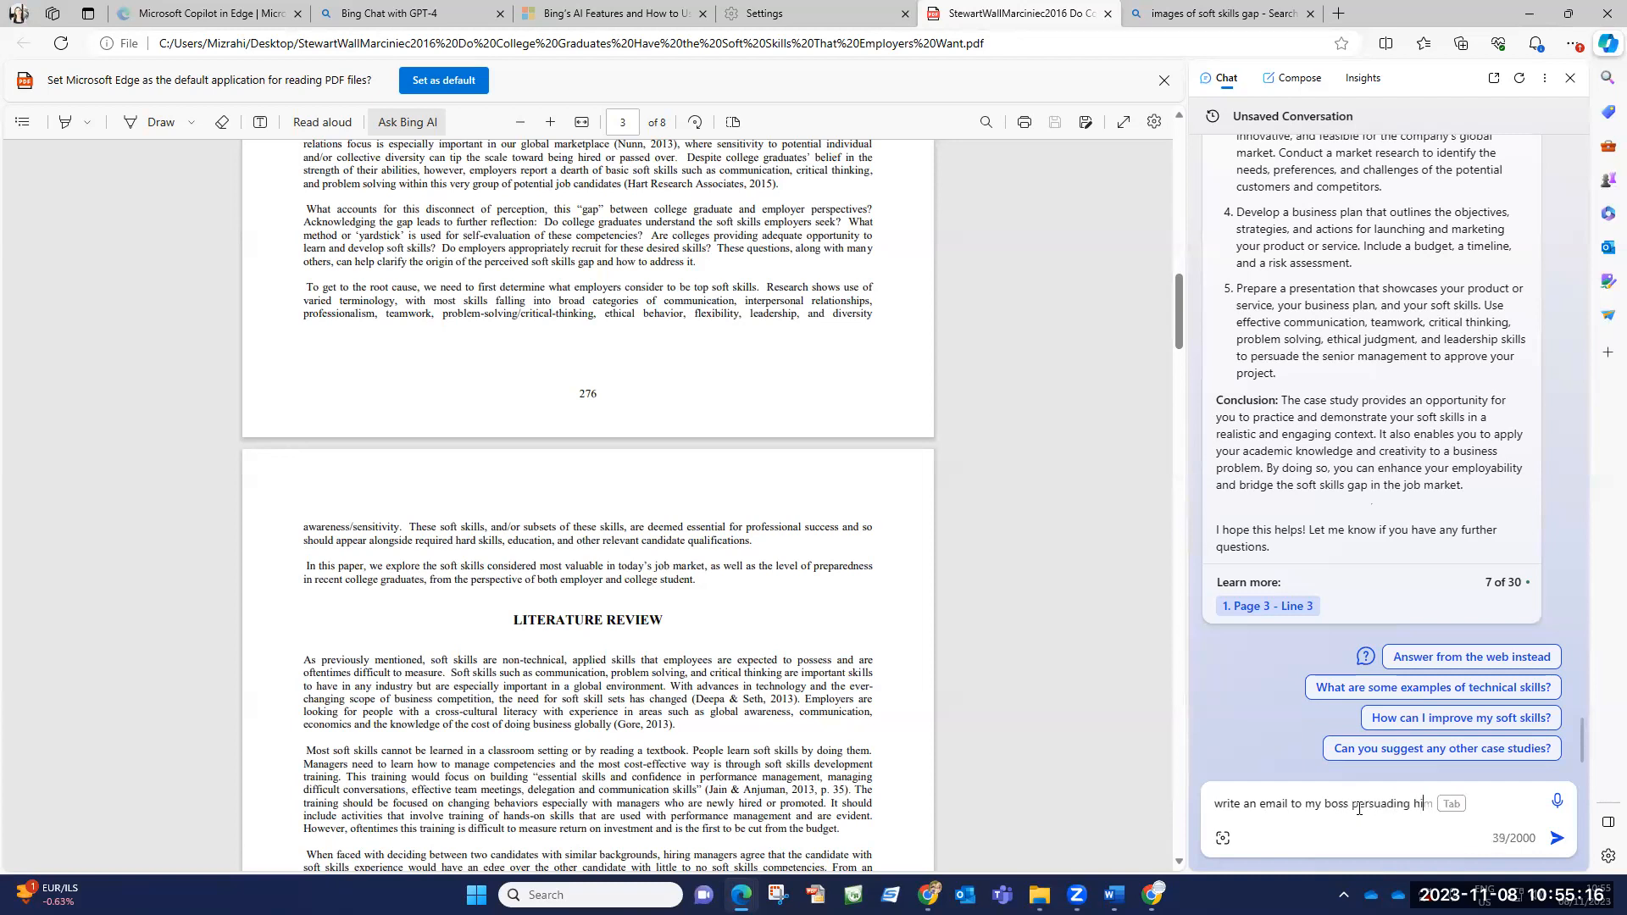
type("m to pay for a training in soft ")
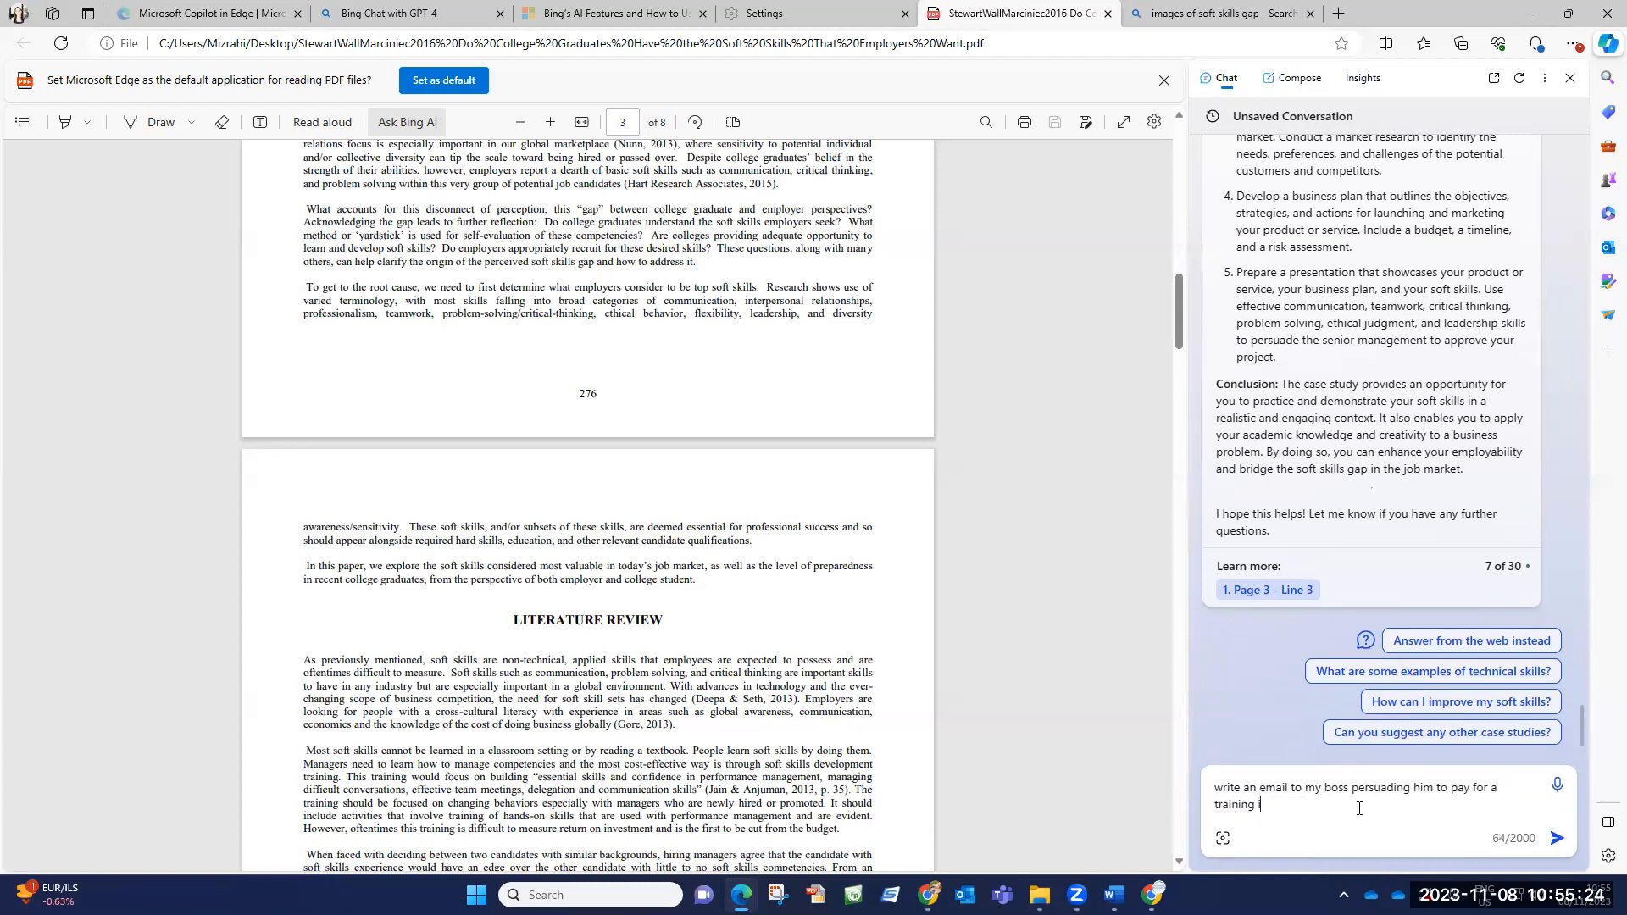
type("skills for y team and colleague")
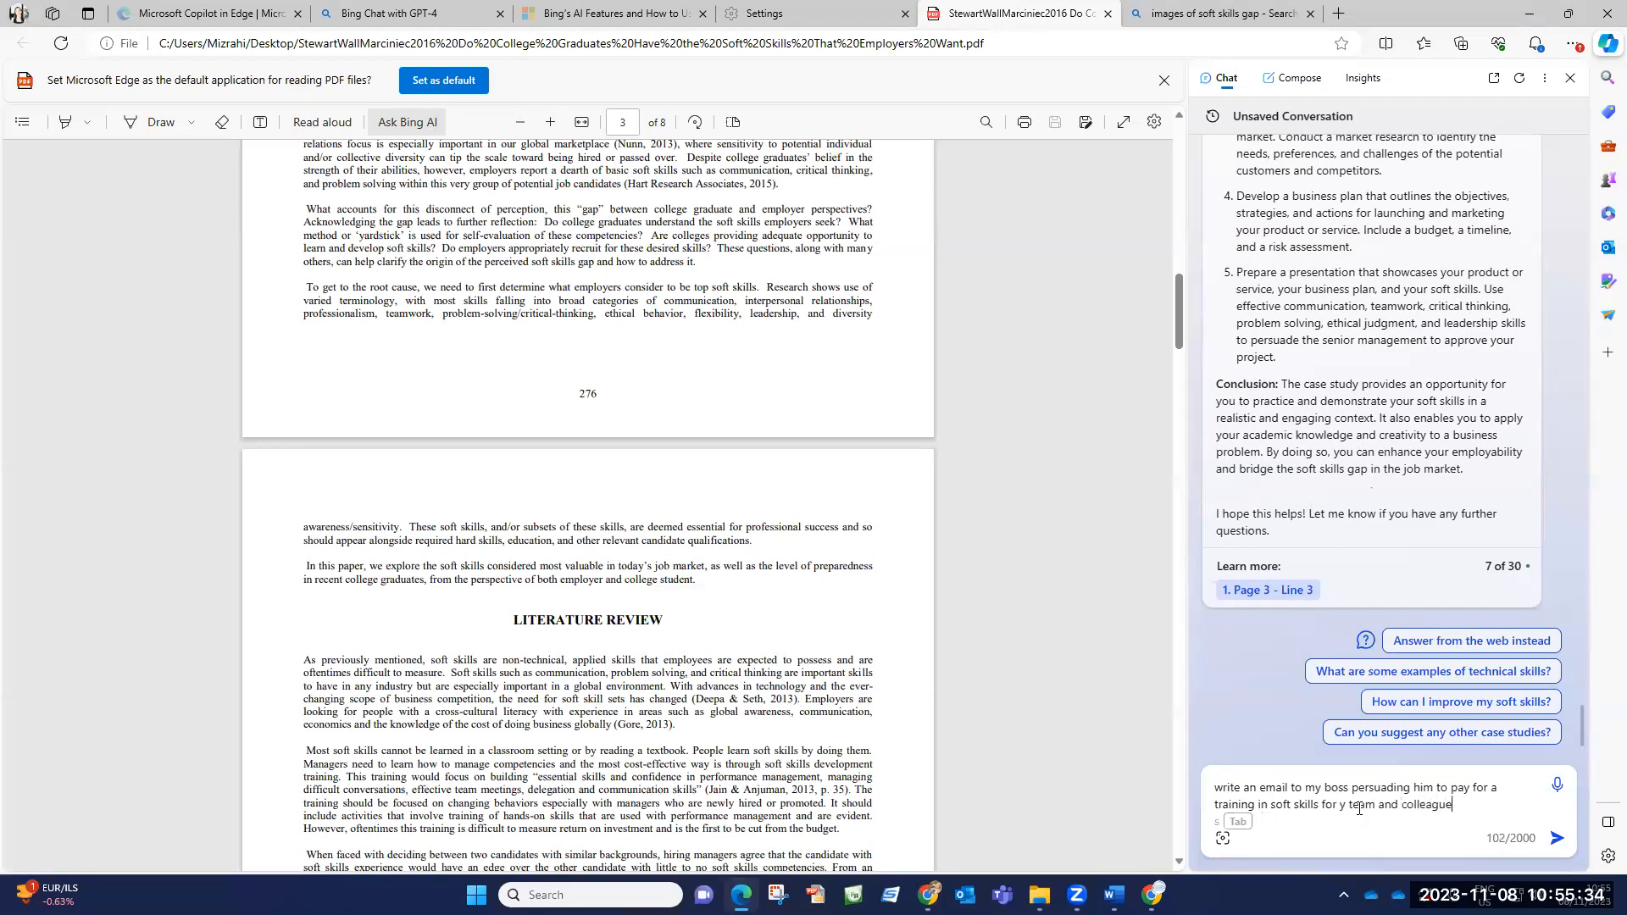
key("Tab")
key("Return")
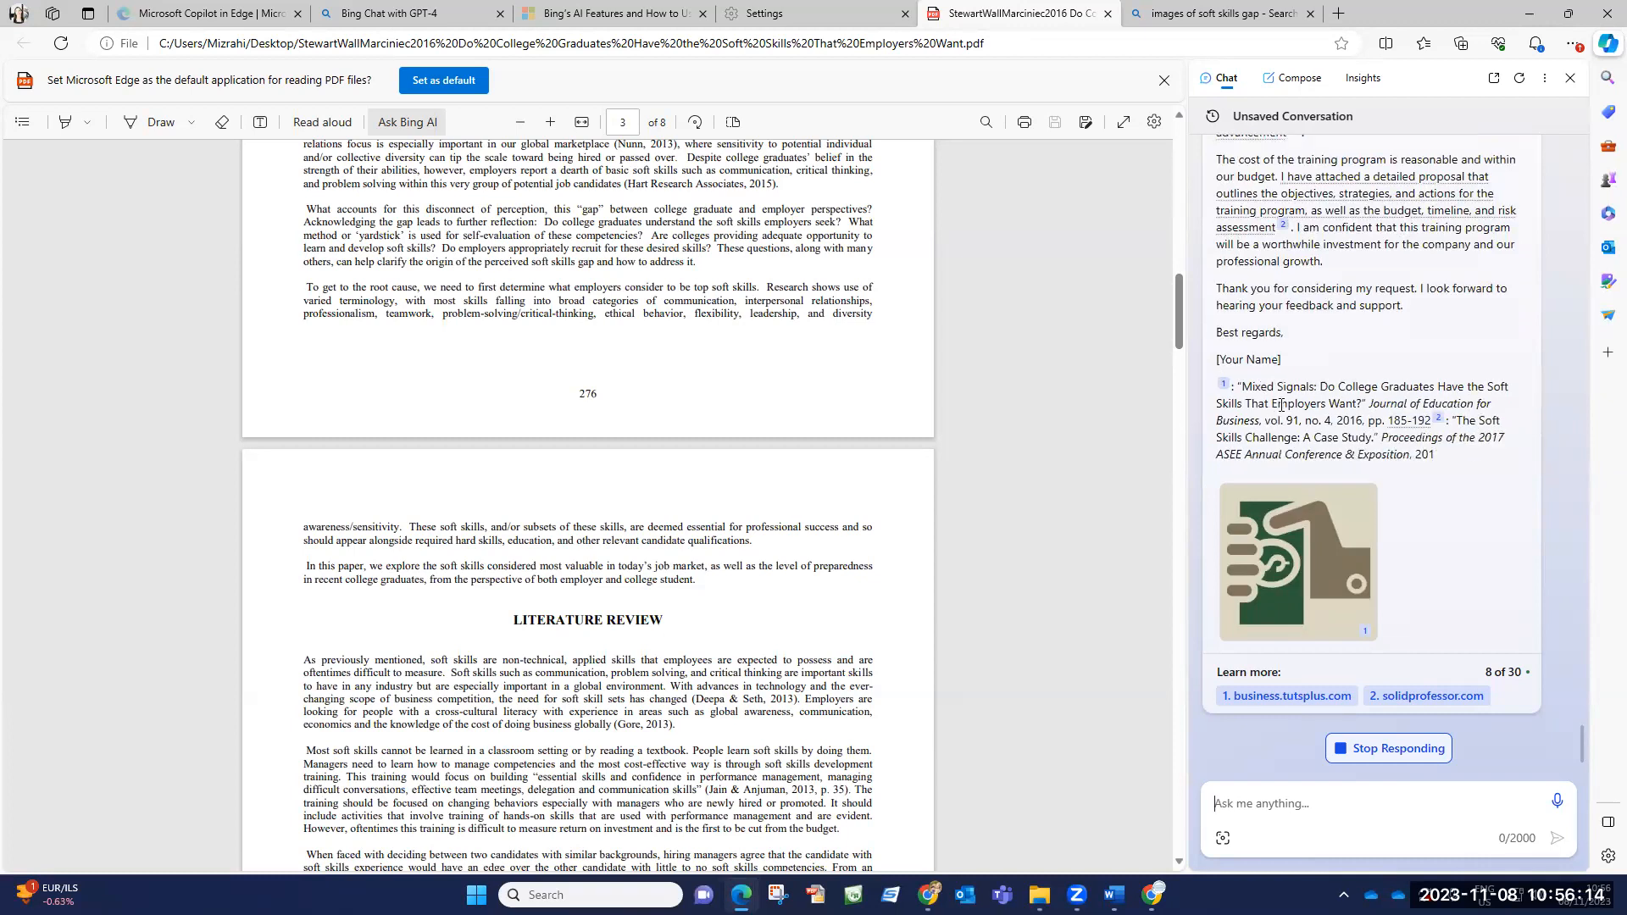
left_click_drag(1446, 349, 1222, 279)
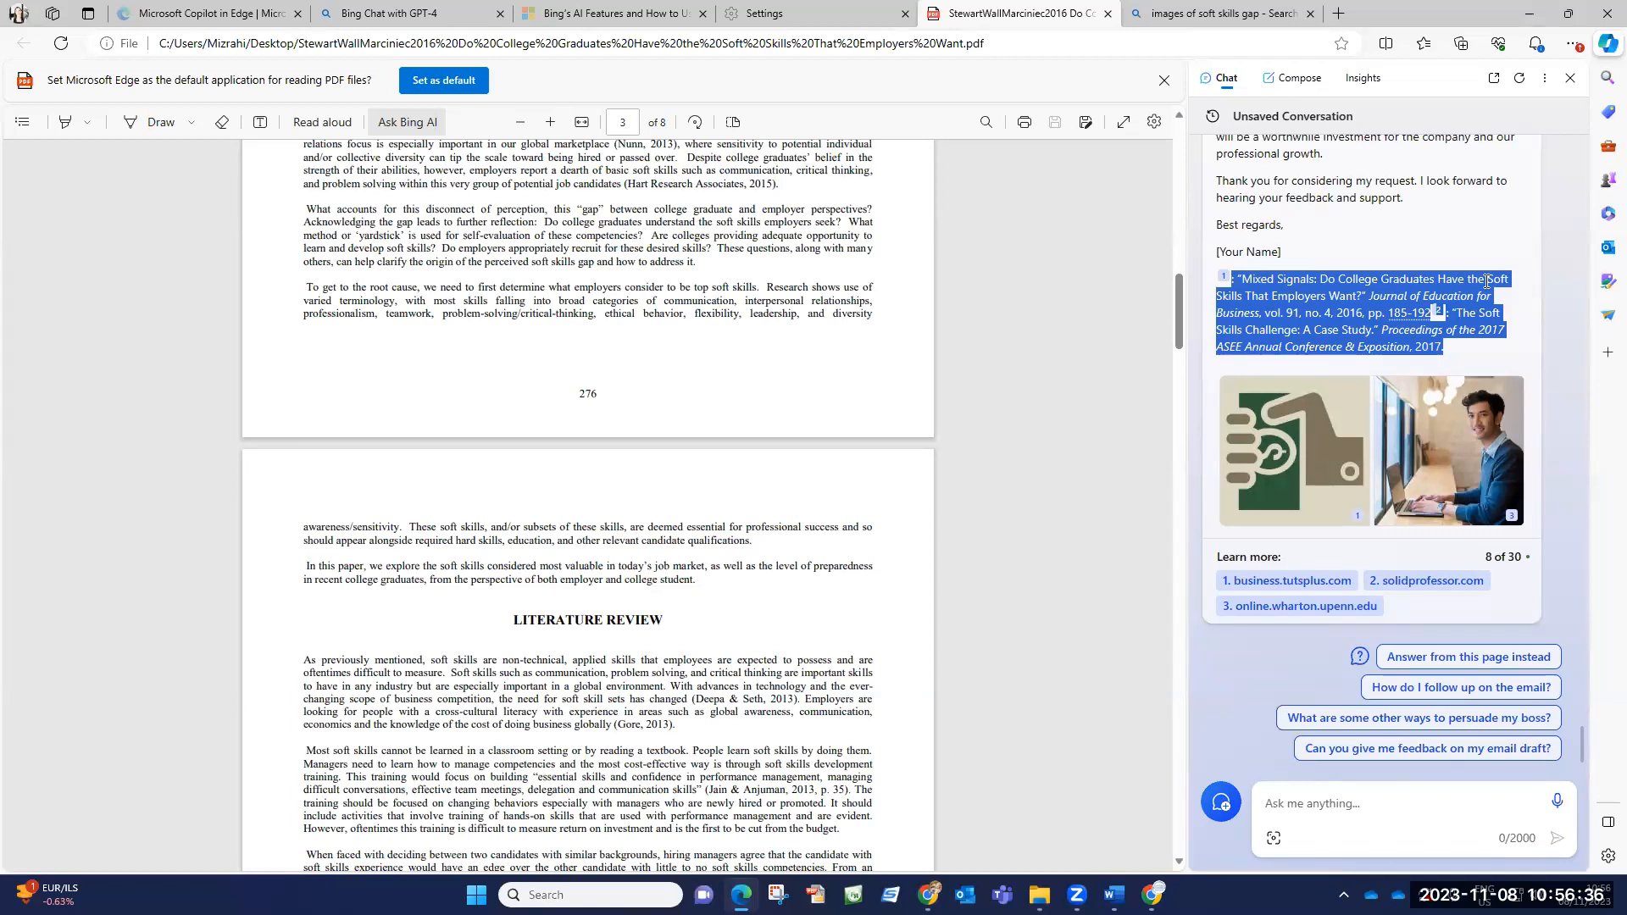
scroll(1449, 435, "up", 10)
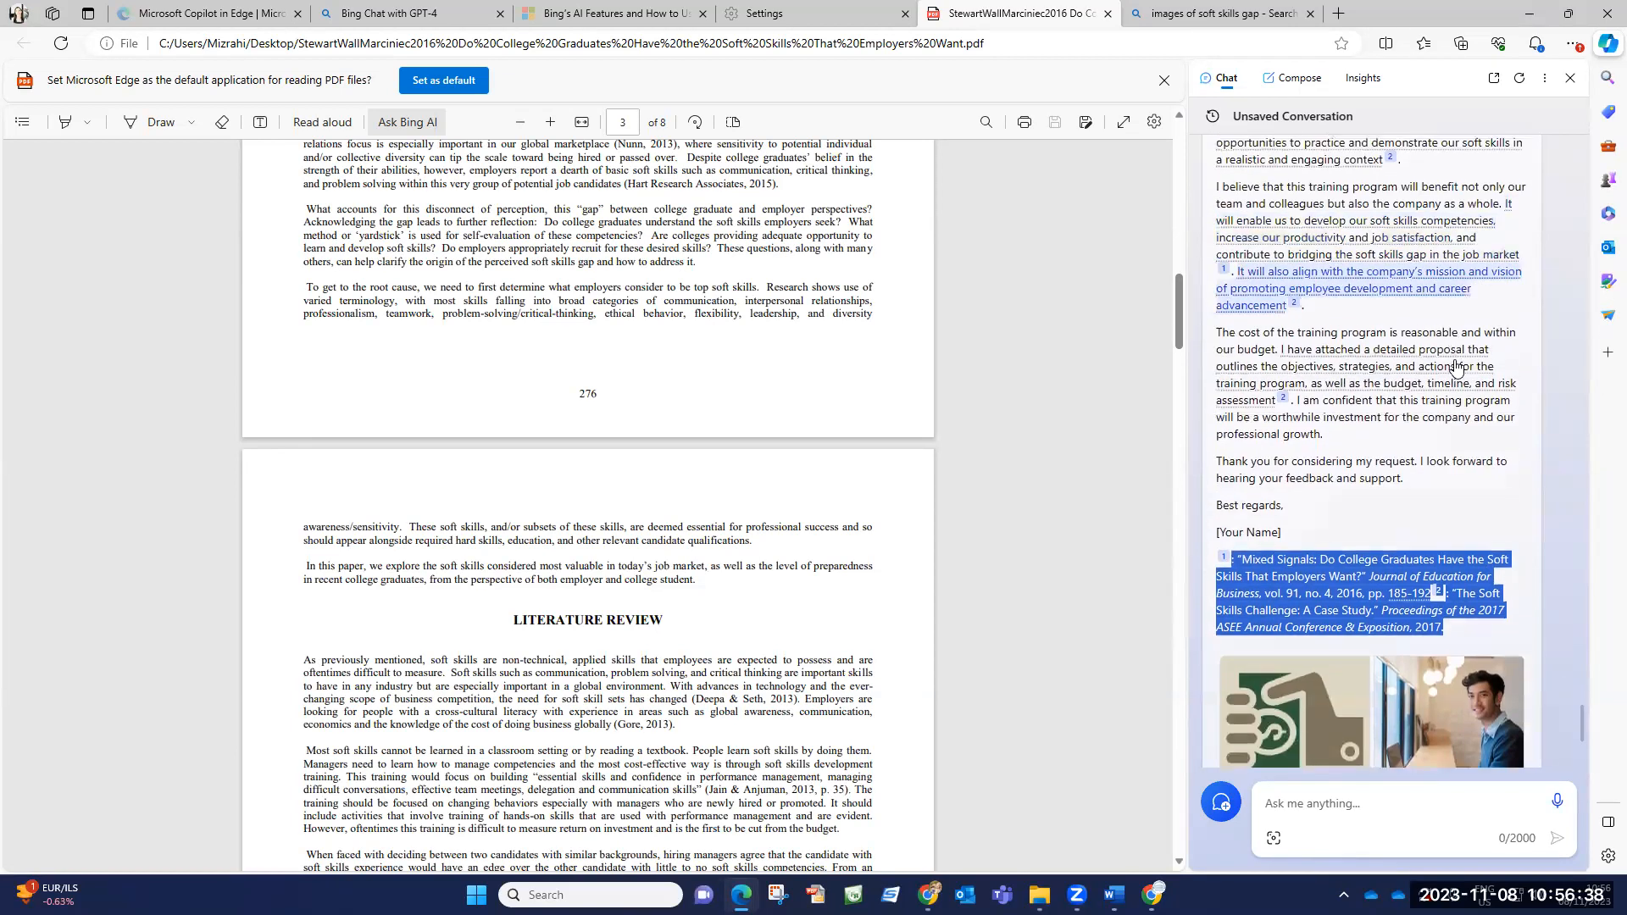
scroll(1390, 434, "up", 10)
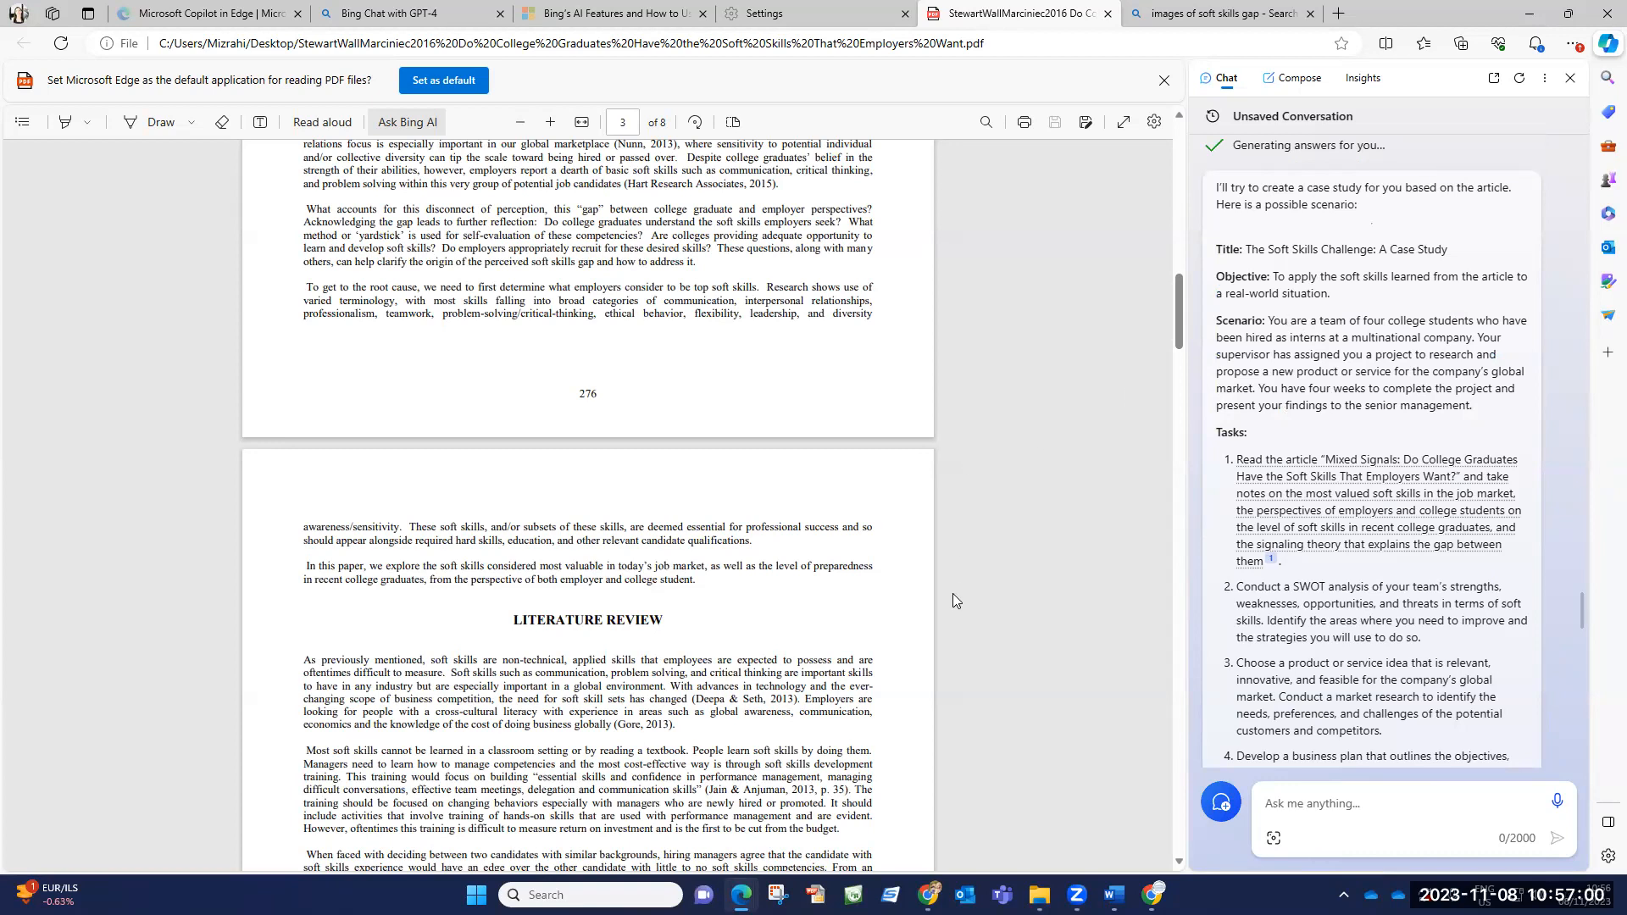
scroll(953, 599, "down", 3)
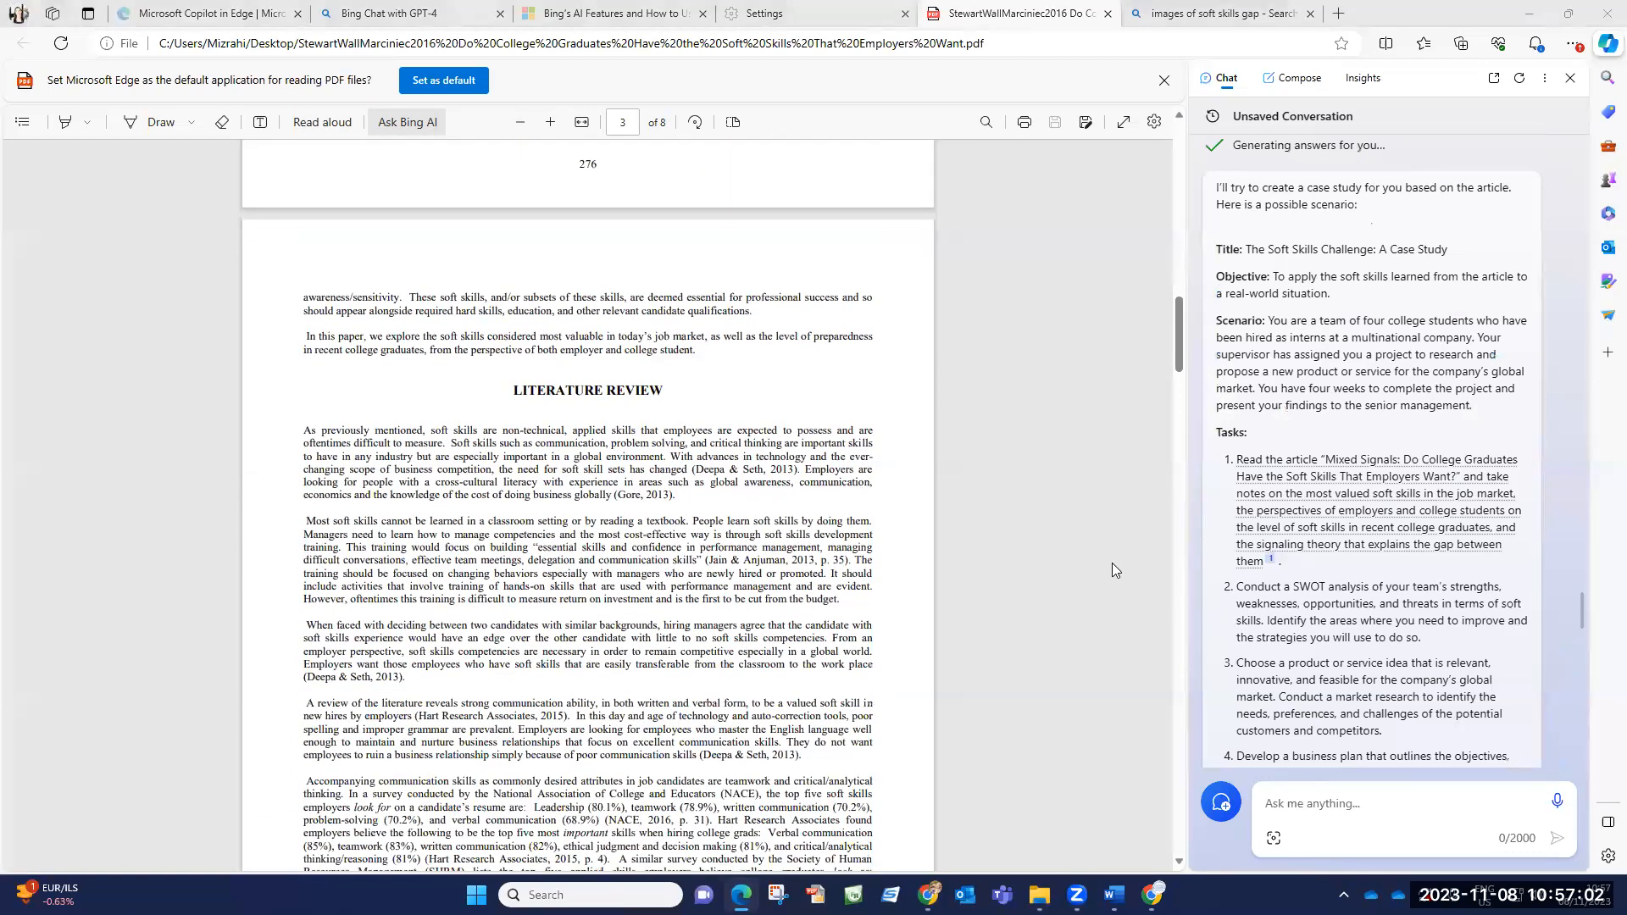